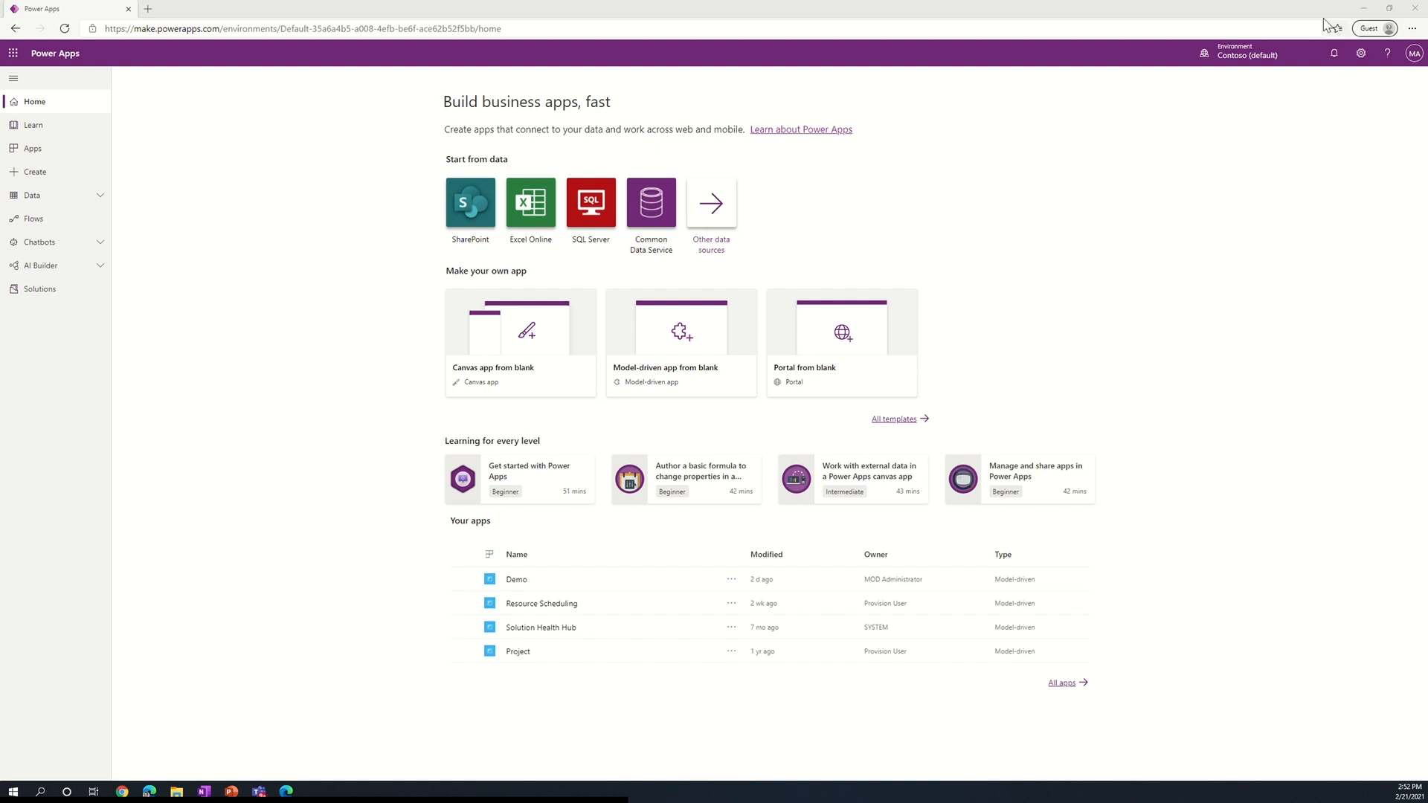
Switch to the Project for the web environment and open the Rollout Wifi 6 Initiative record in the Project app.
left_click(1285, 60)
left_click(1314, 174)
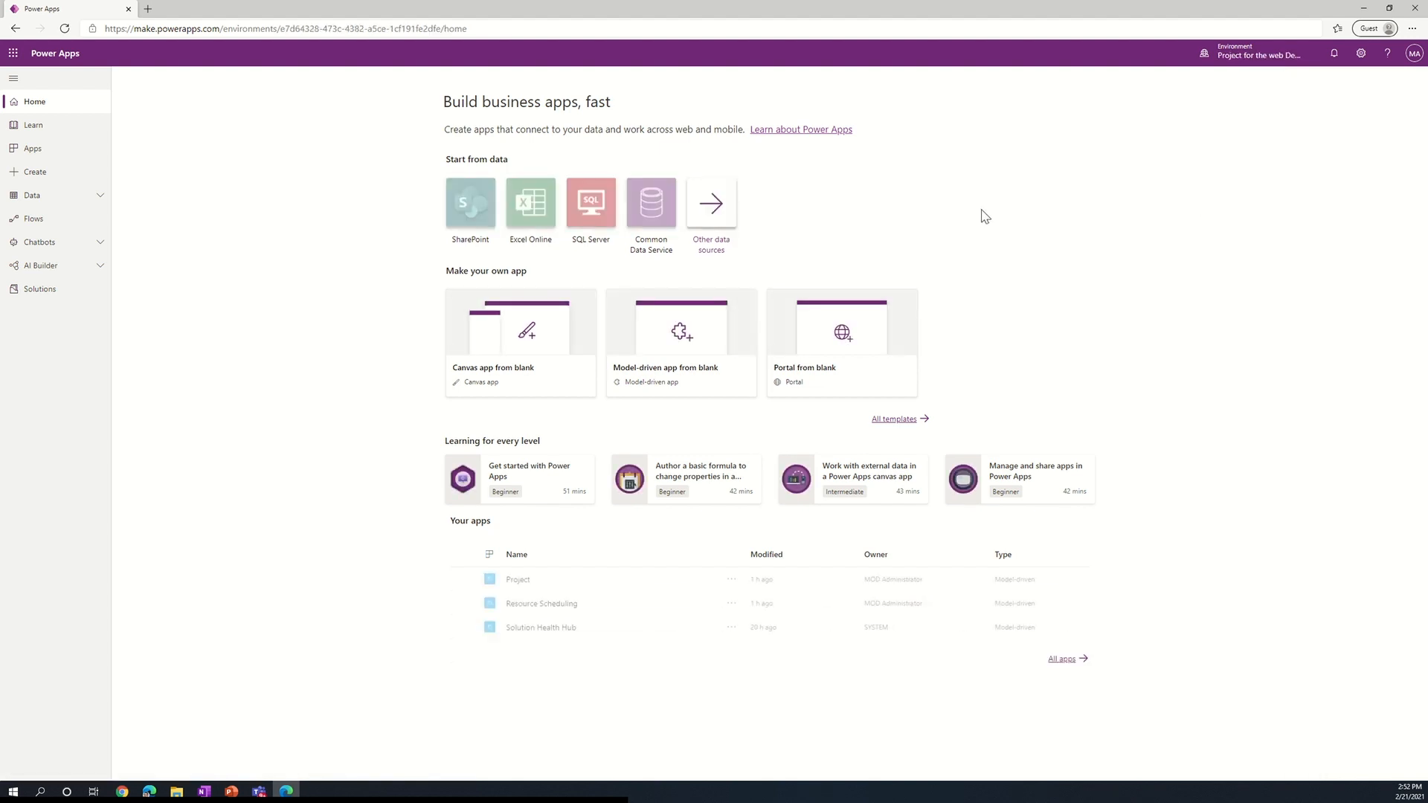
left_click(36, 159)
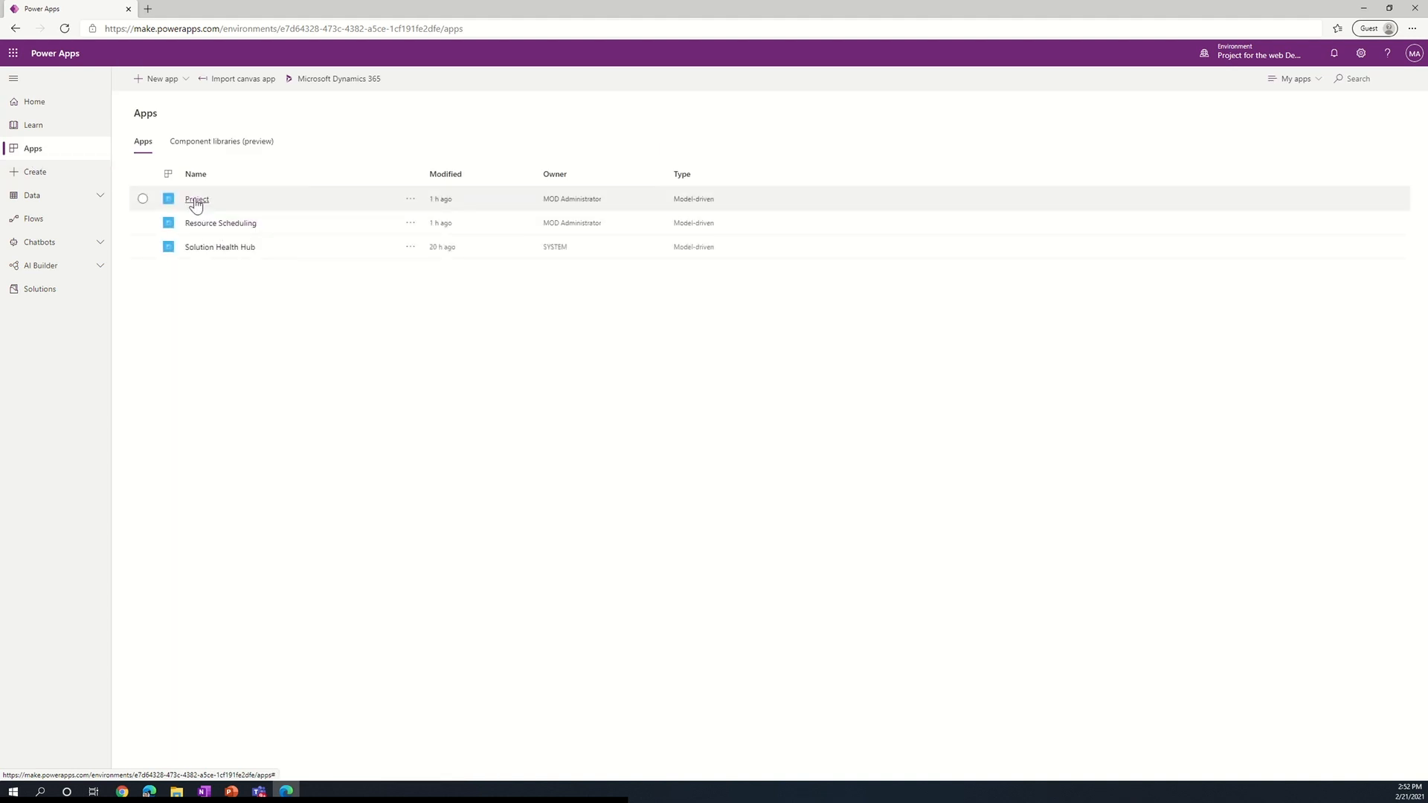
left_click(196, 200)
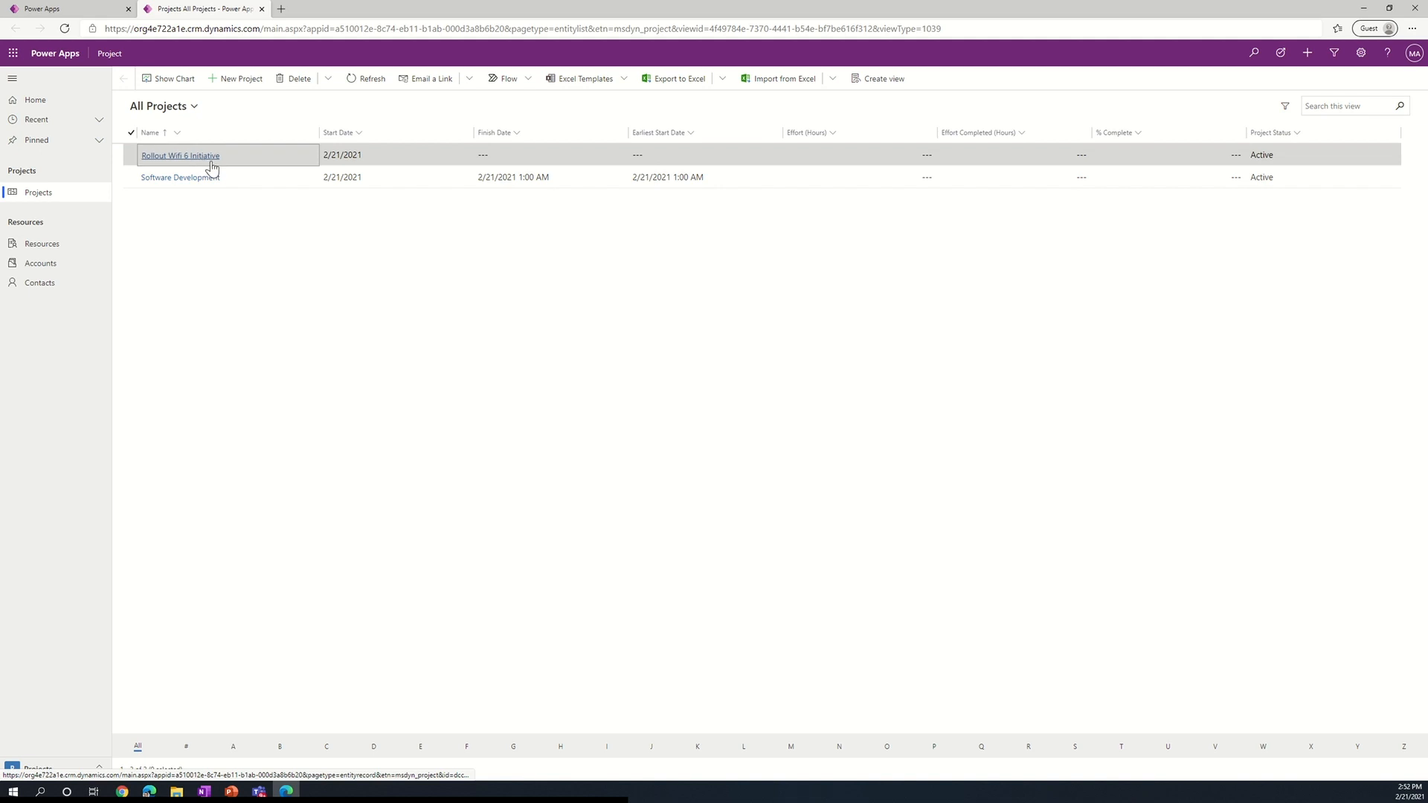
left_click(212, 162)
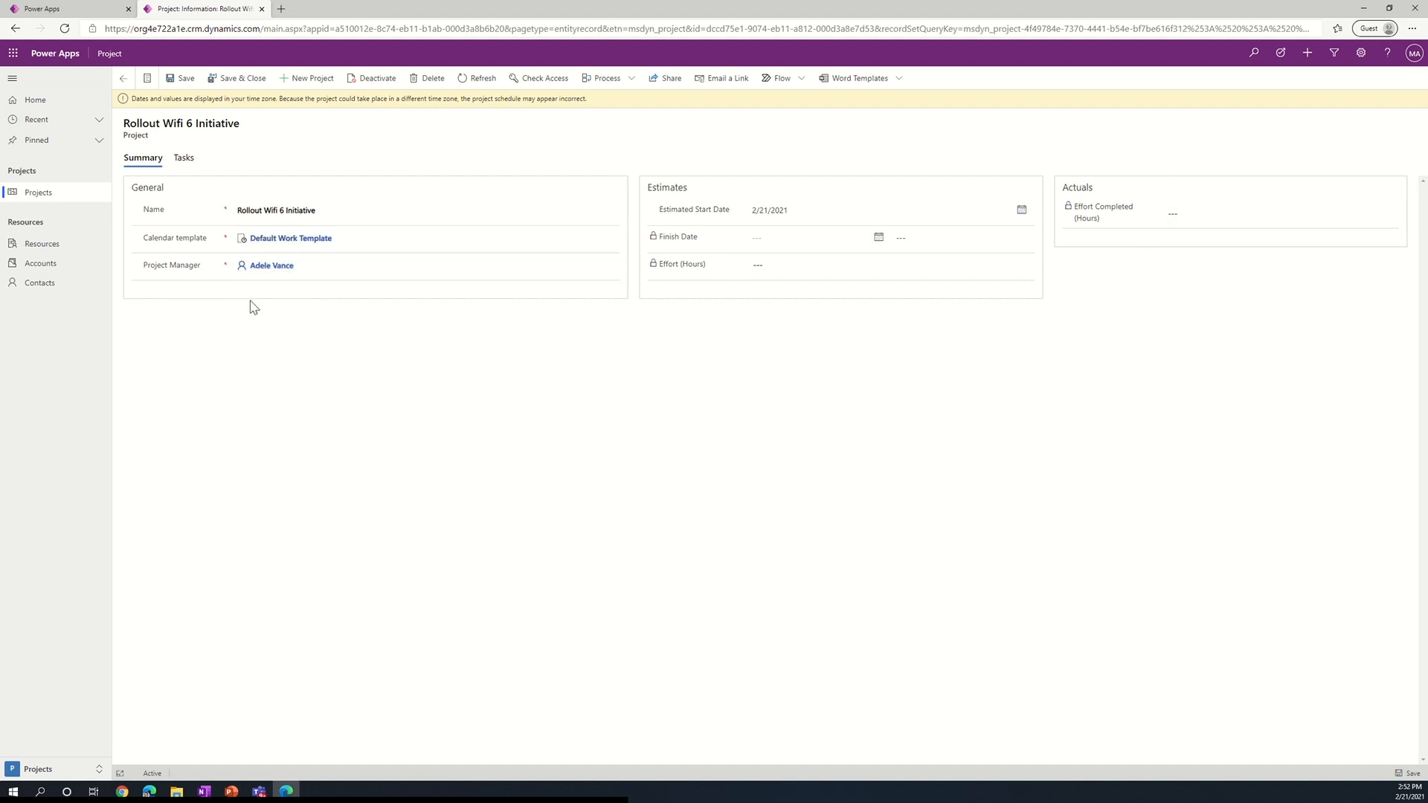
Return to the Power Apps maker site, search the tables for "project", and open the Project table's columns.
left_click(64, 8)
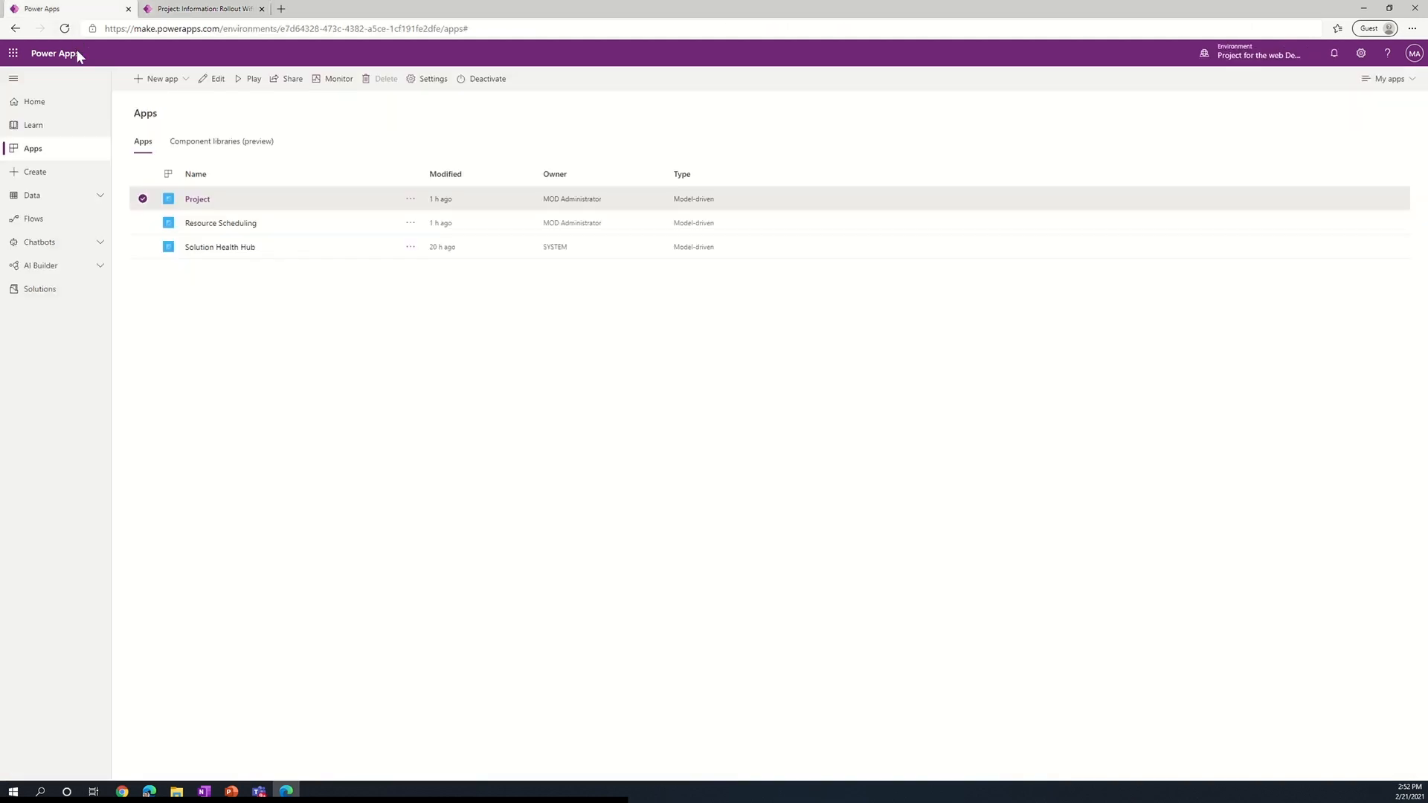
left_click(53, 197)
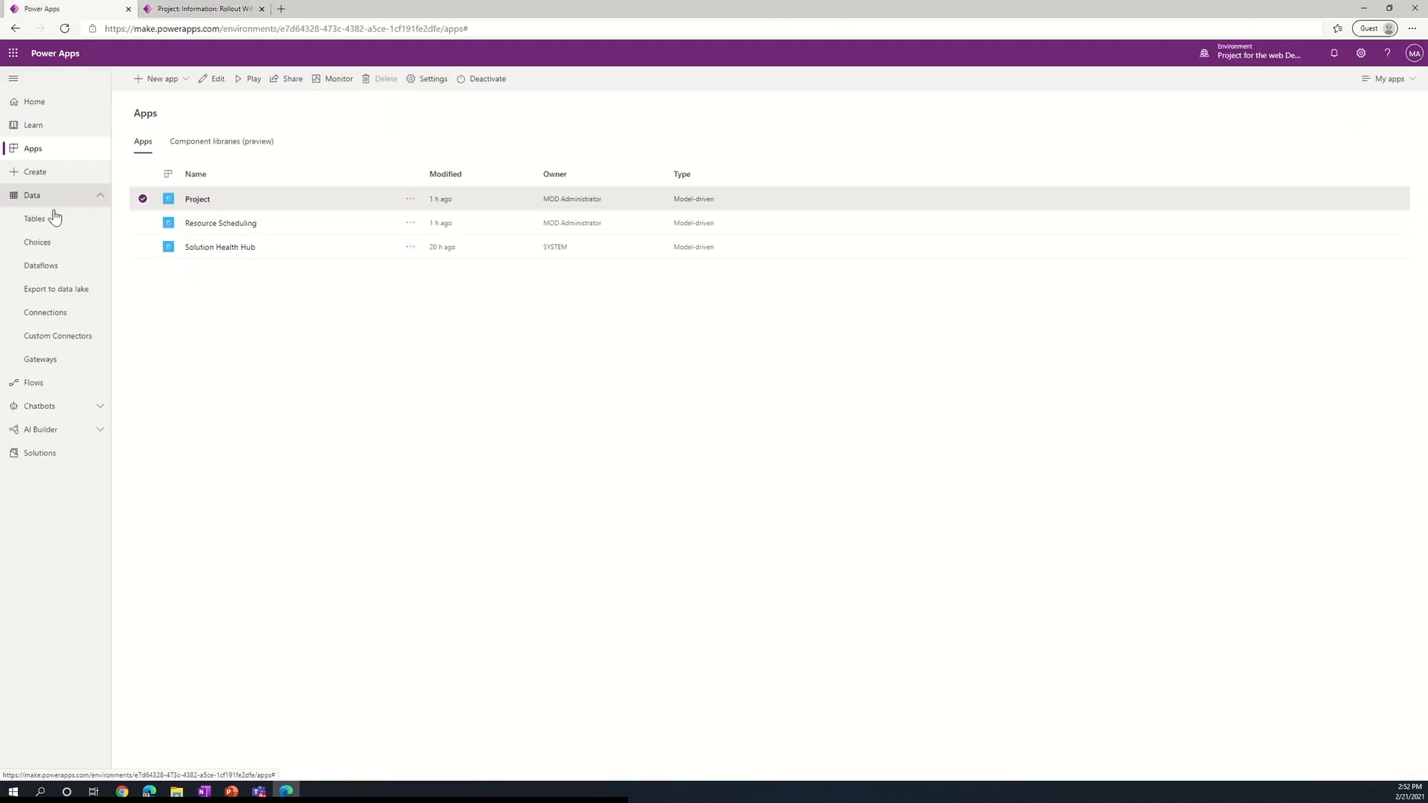
left_click(52, 220)
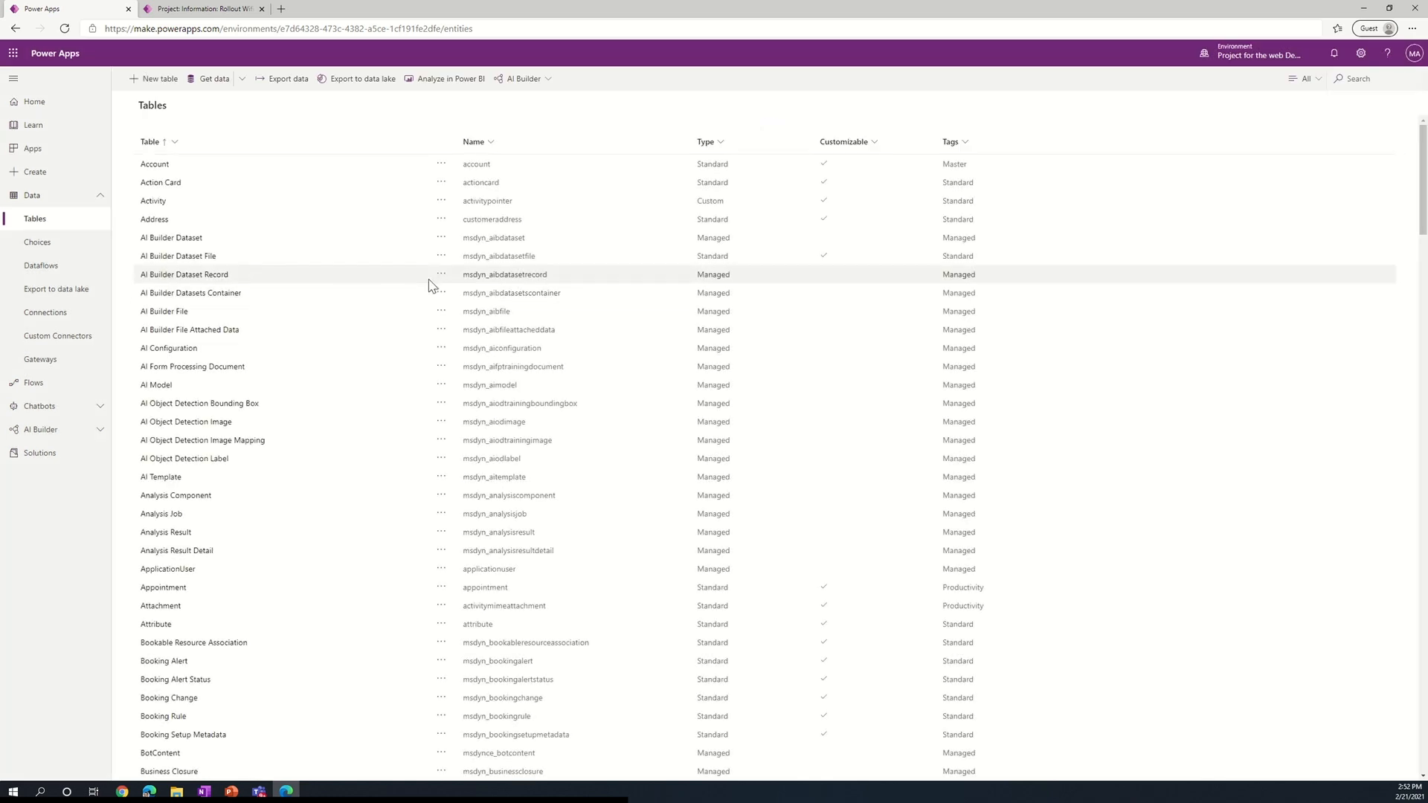
scroll(399, 261, "down", 5)
left_click(1357, 77)
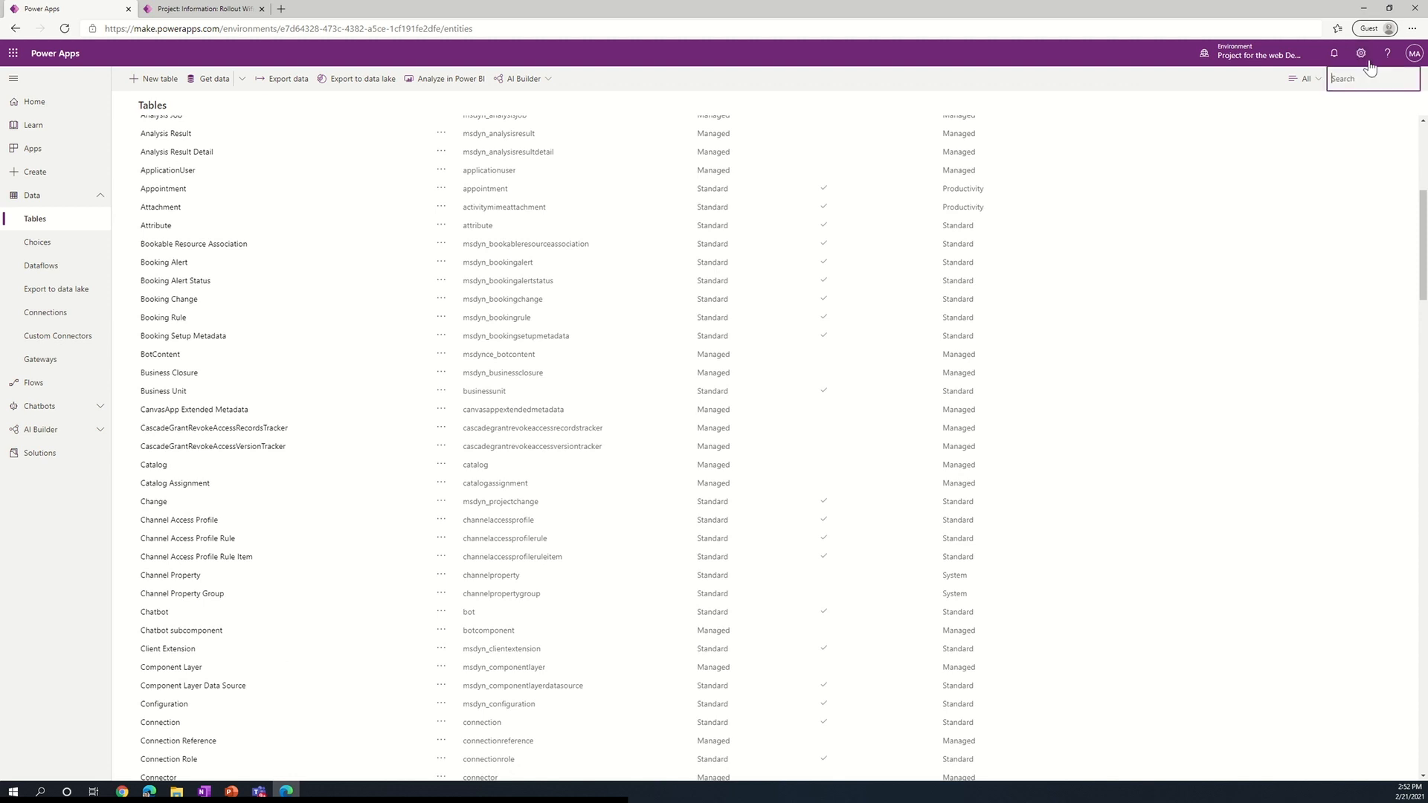
type("project")
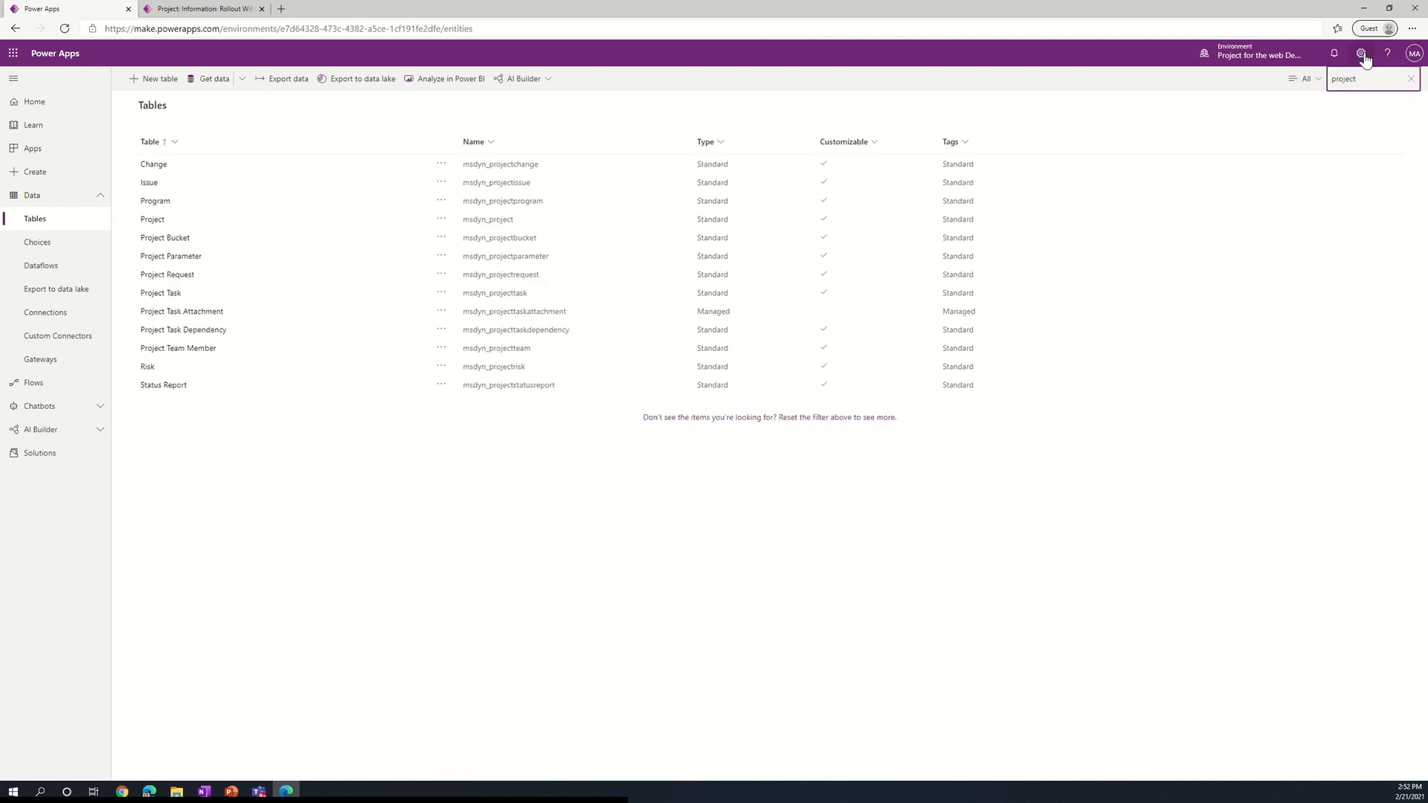
left_click(153, 219)
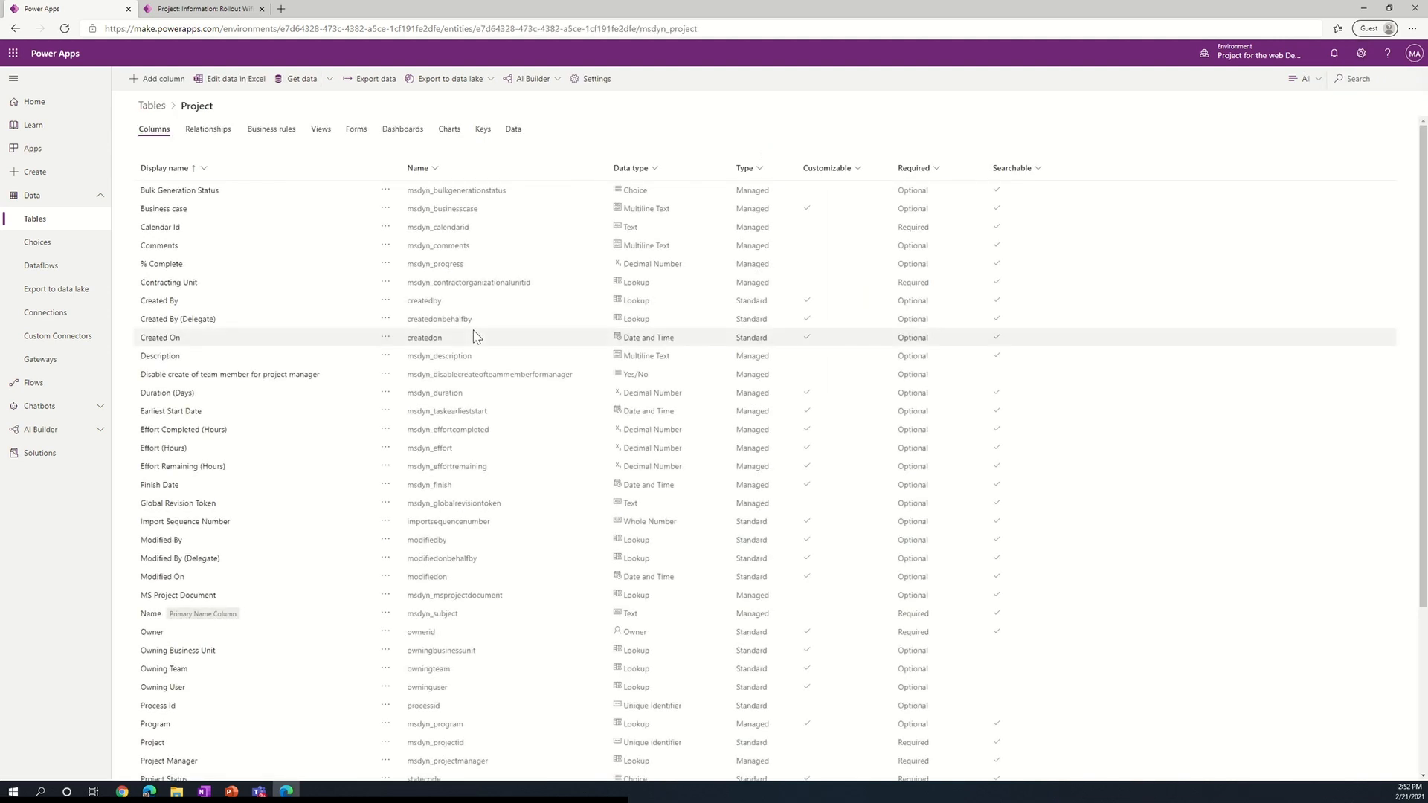
scroll(494, 373, "down", 3)
scroll(494, 373, "up", 3)
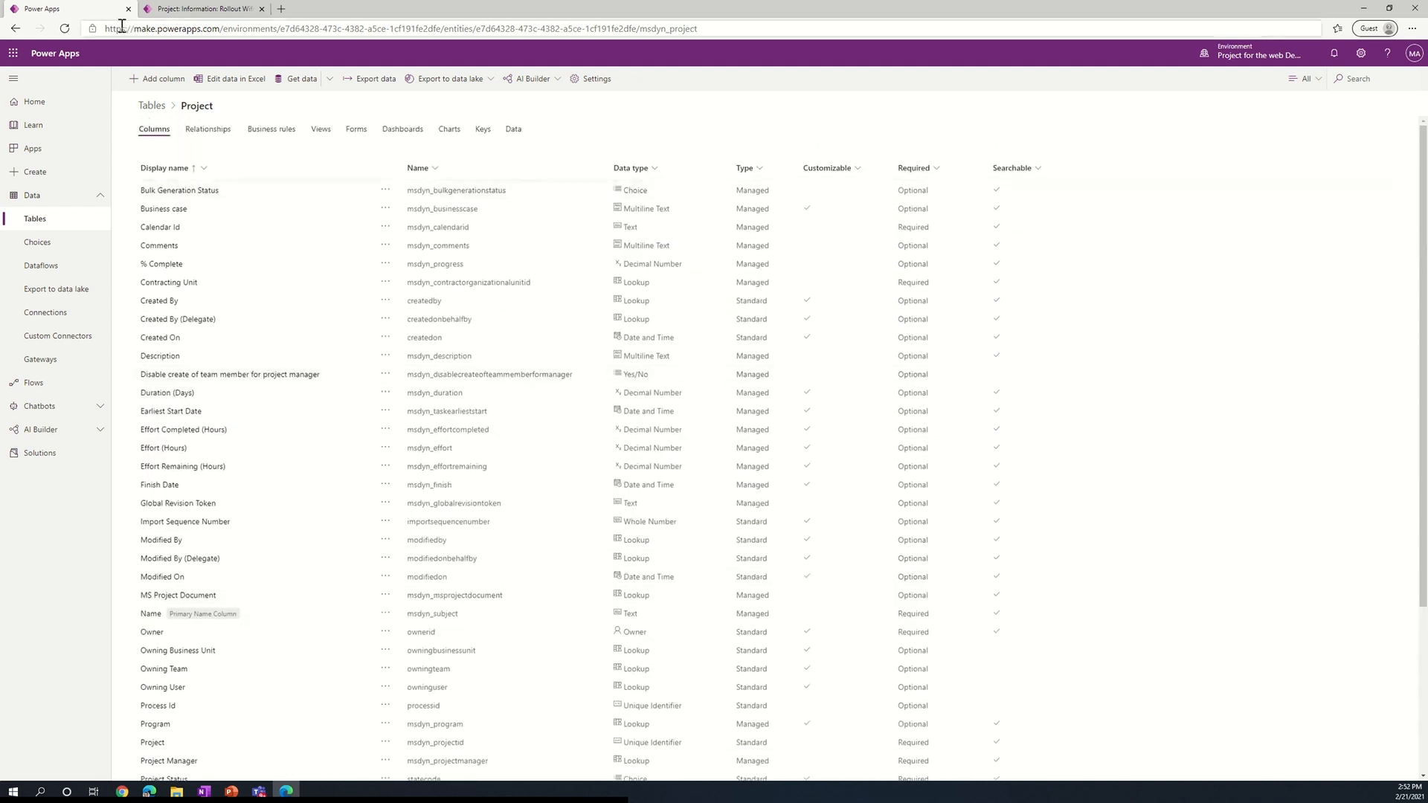
Start a new column on the Project table with display name Primary Stakeholder and data type Lookup.
left_click(154, 78)
left_click(1303, 92)
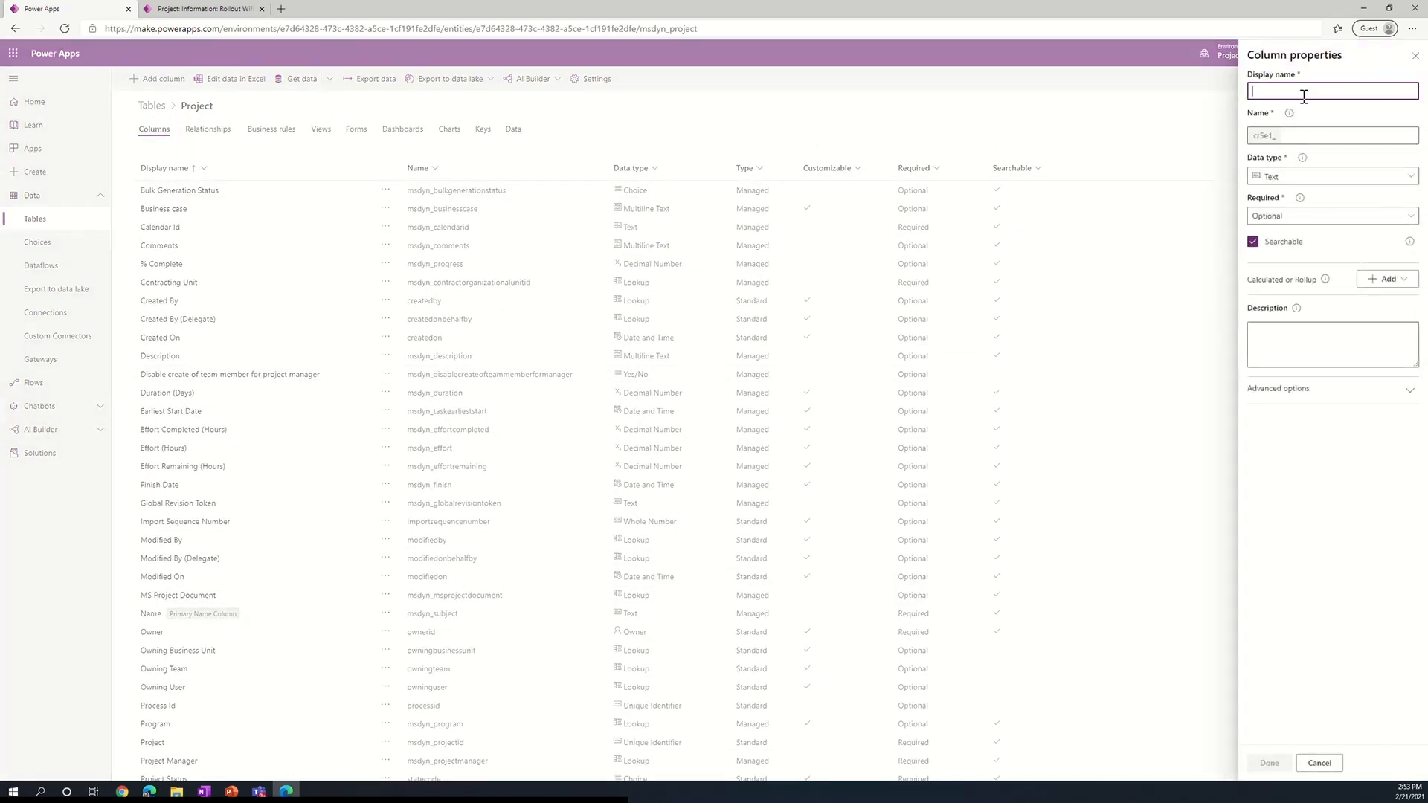
type("Primary")
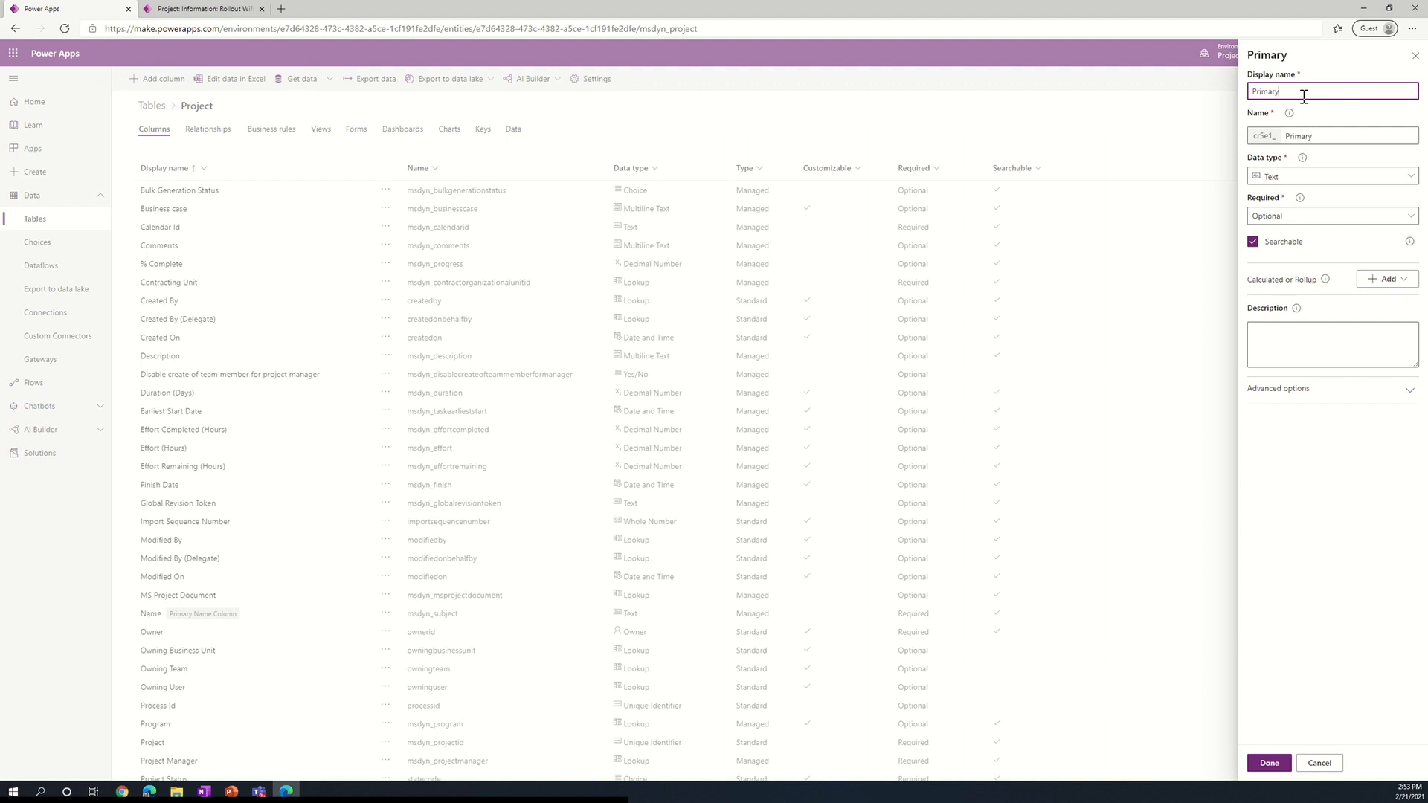
type(" Stakeholder")
left_click(1316, 176)
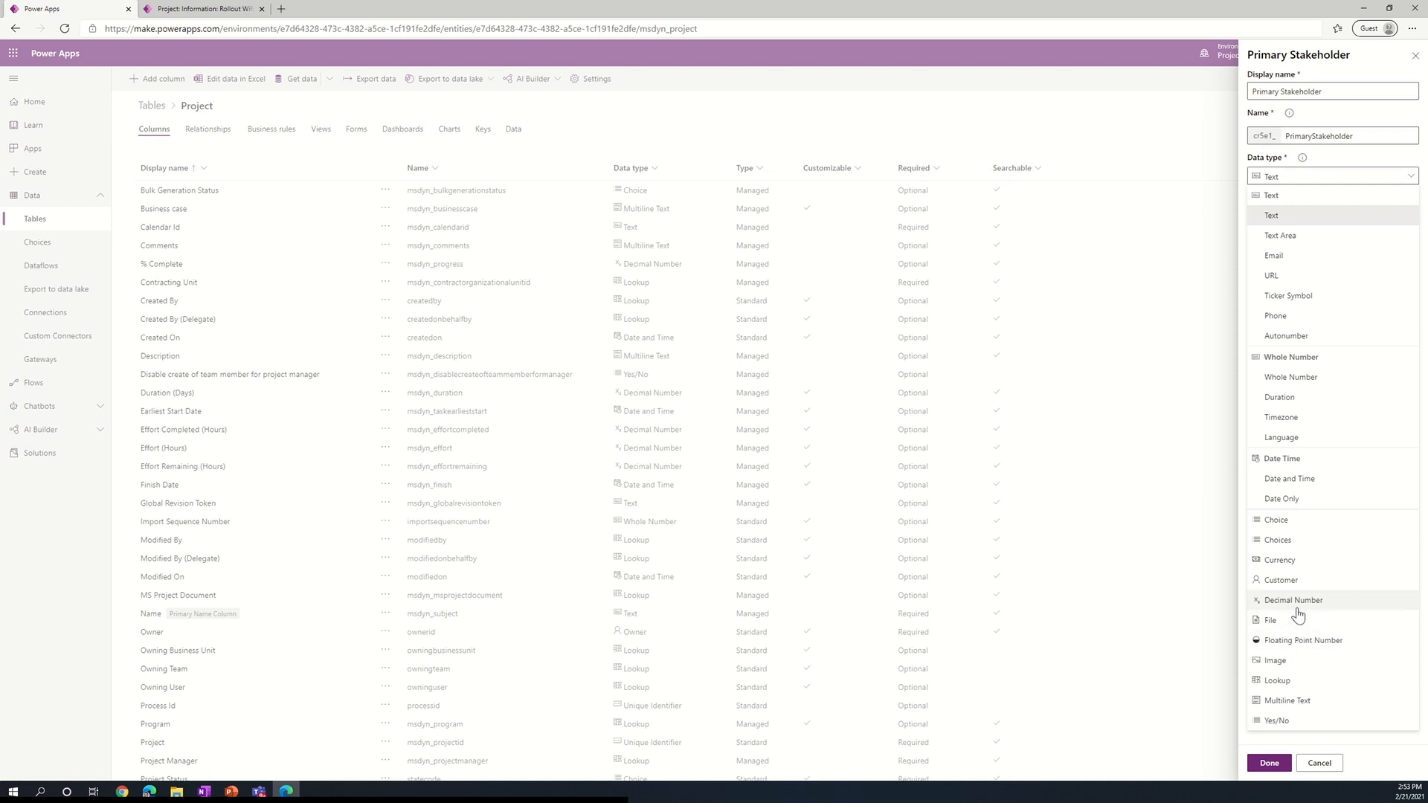
left_click(1298, 682)
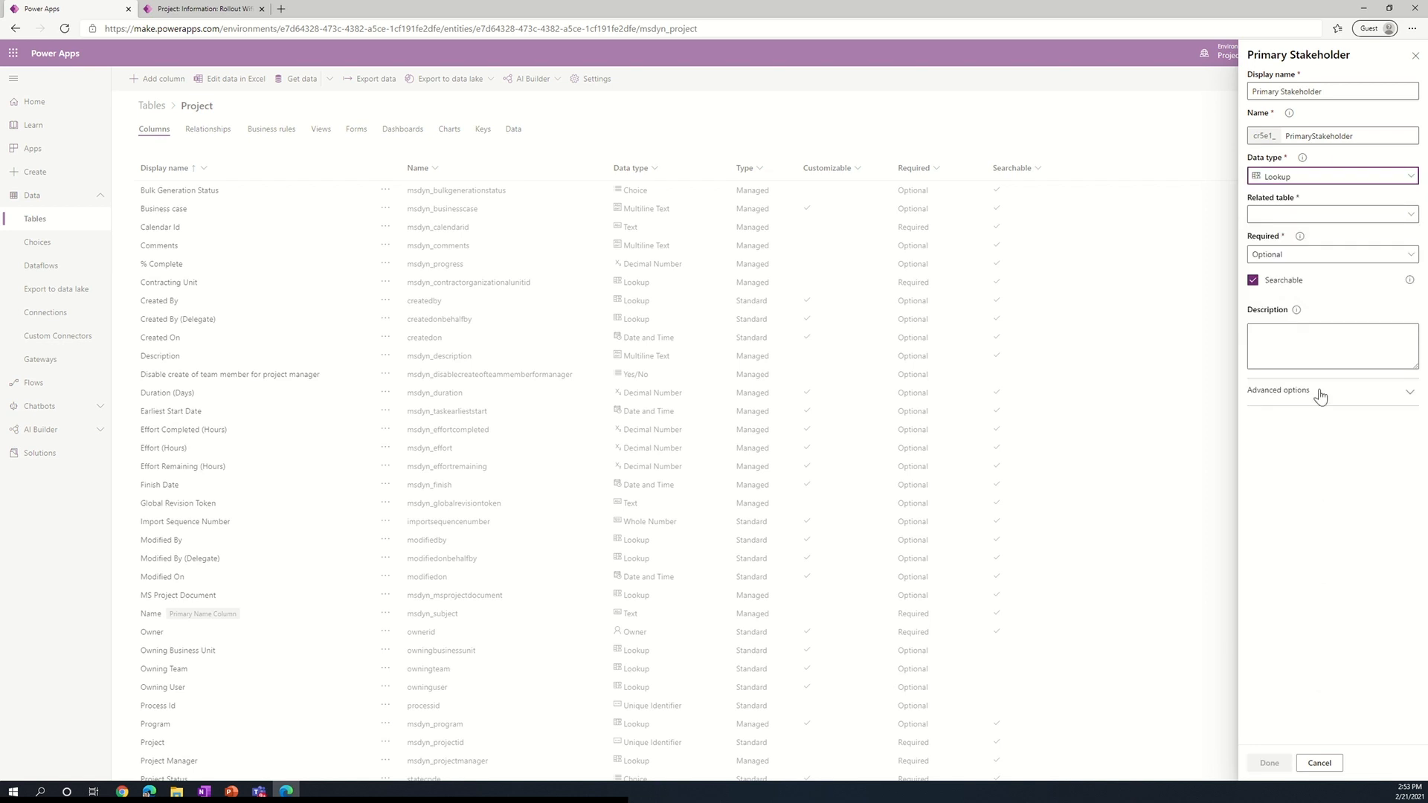
Set User as the related table of the Primary Stakeholder lookup column.
left_click(1315, 216)
scroll(1106, 530, "down", 10)
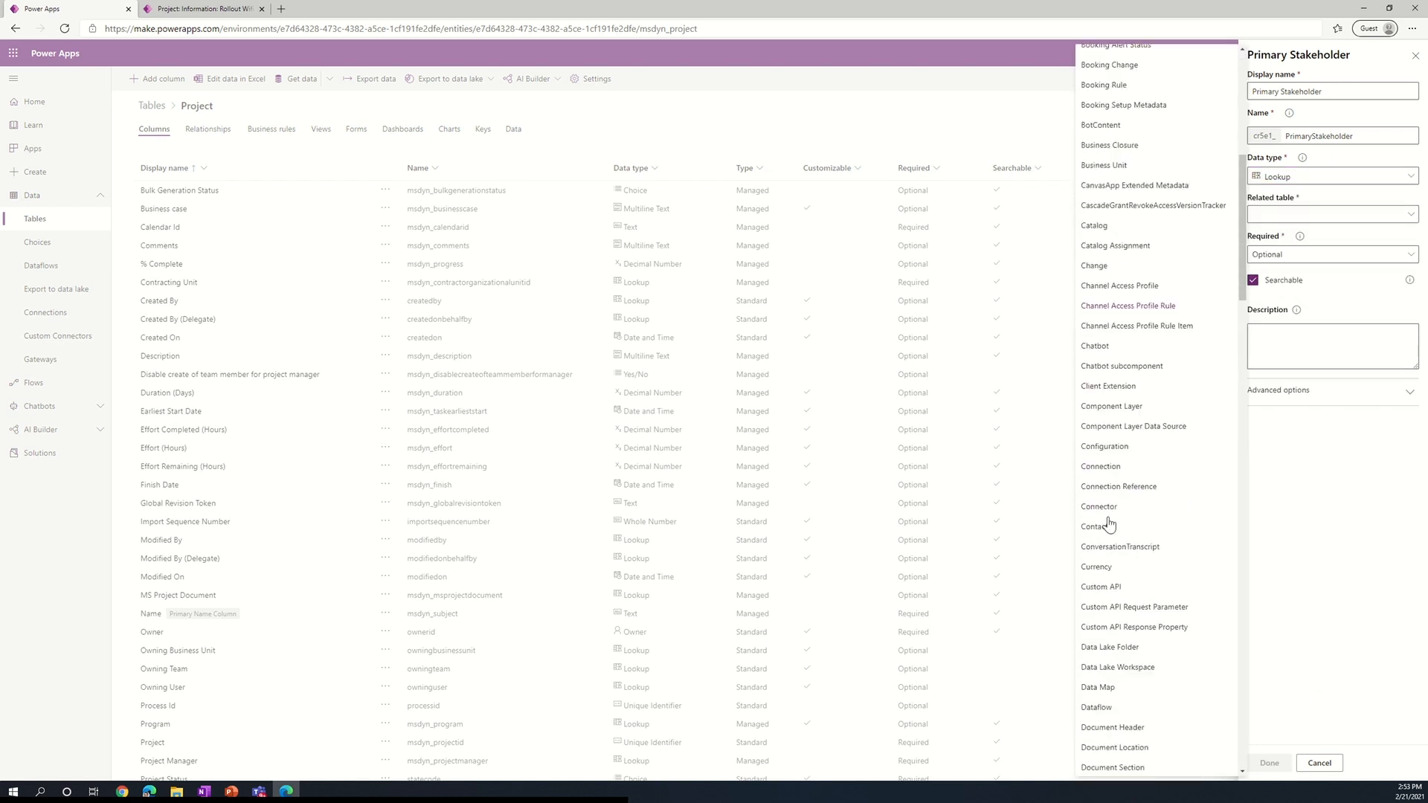
scroll(1108, 513, "down", 15)
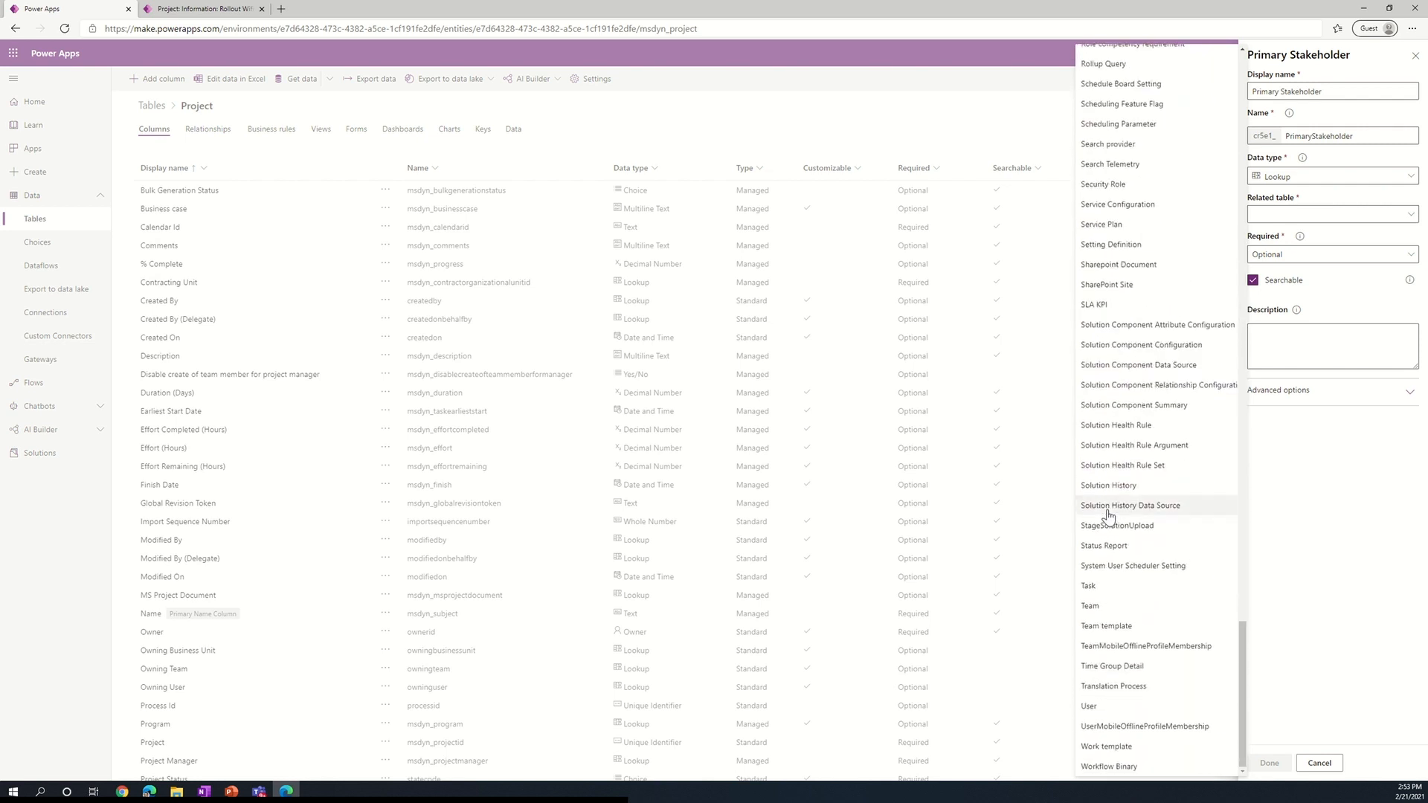
left_click(1132, 709)
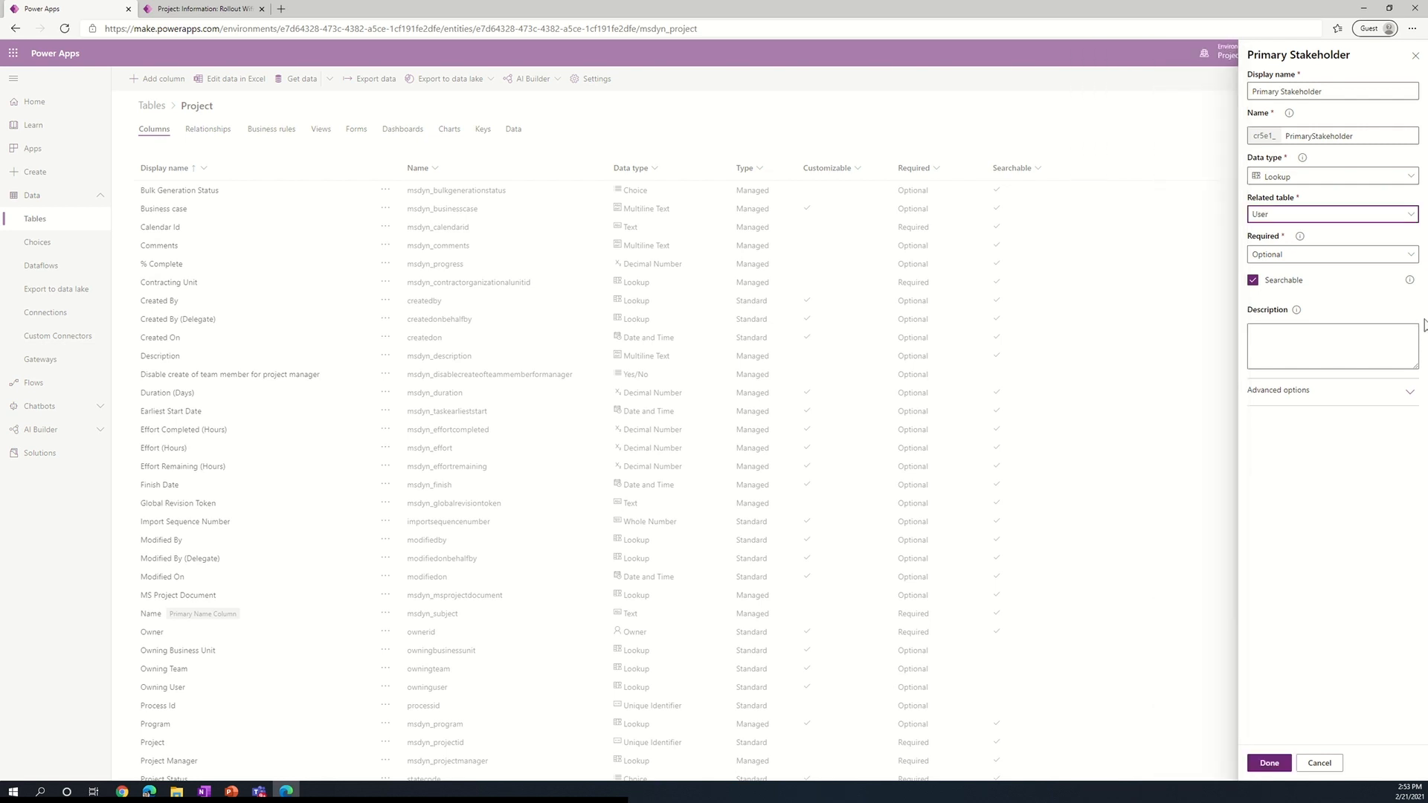
Set the Primary Stakeholder column's requirement to Recommended and save the column to the Project table.
left_click(1365, 257)
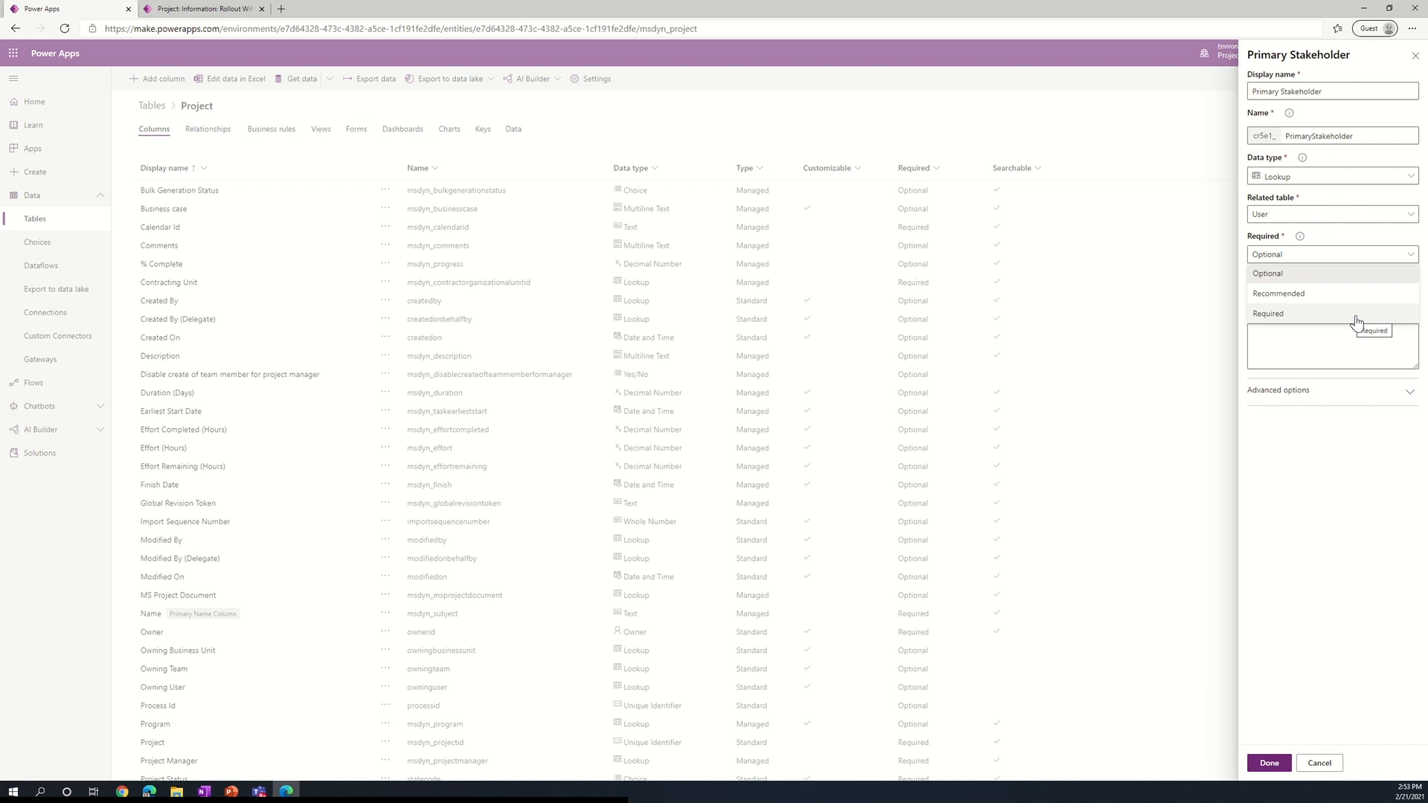
left_click(1331, 297)
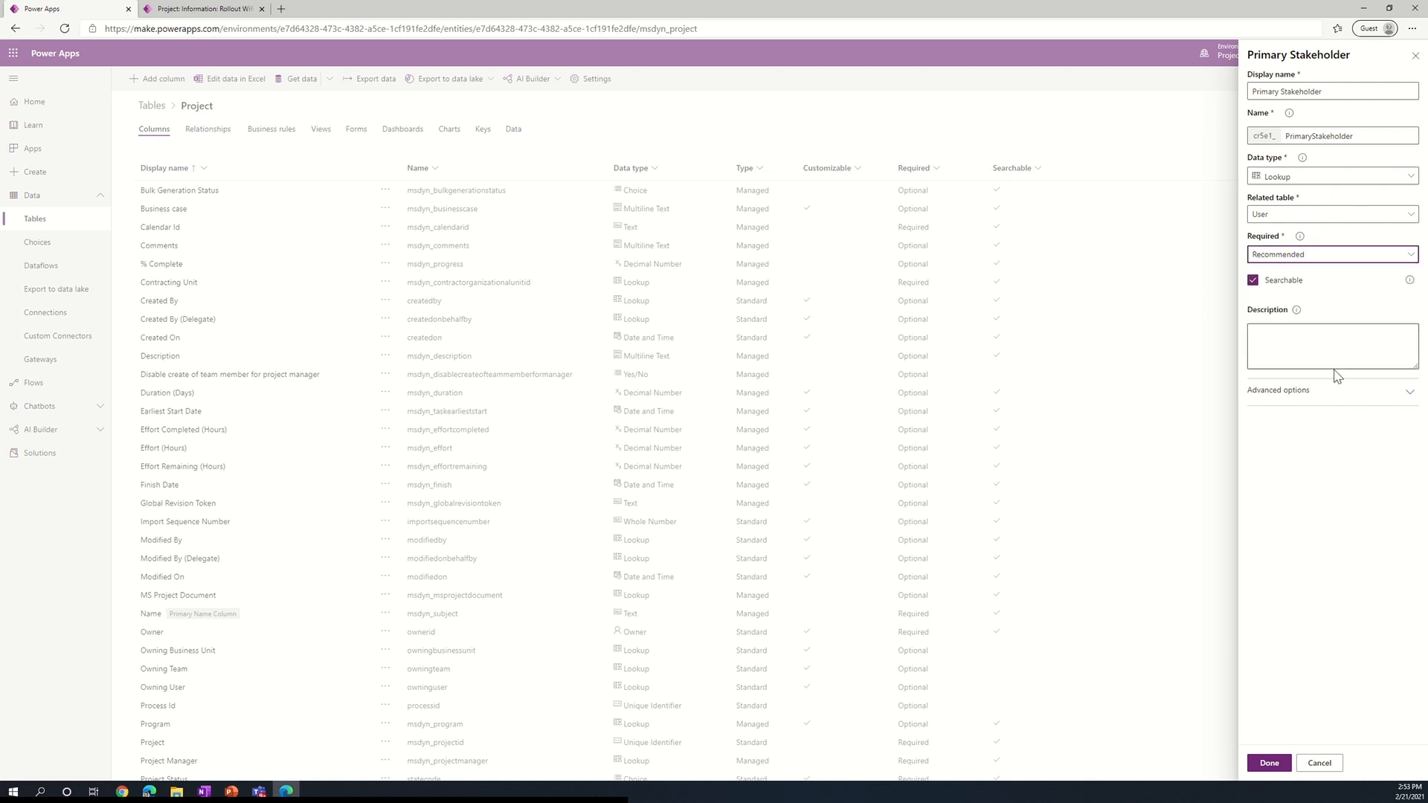
left_click(1269, 763)
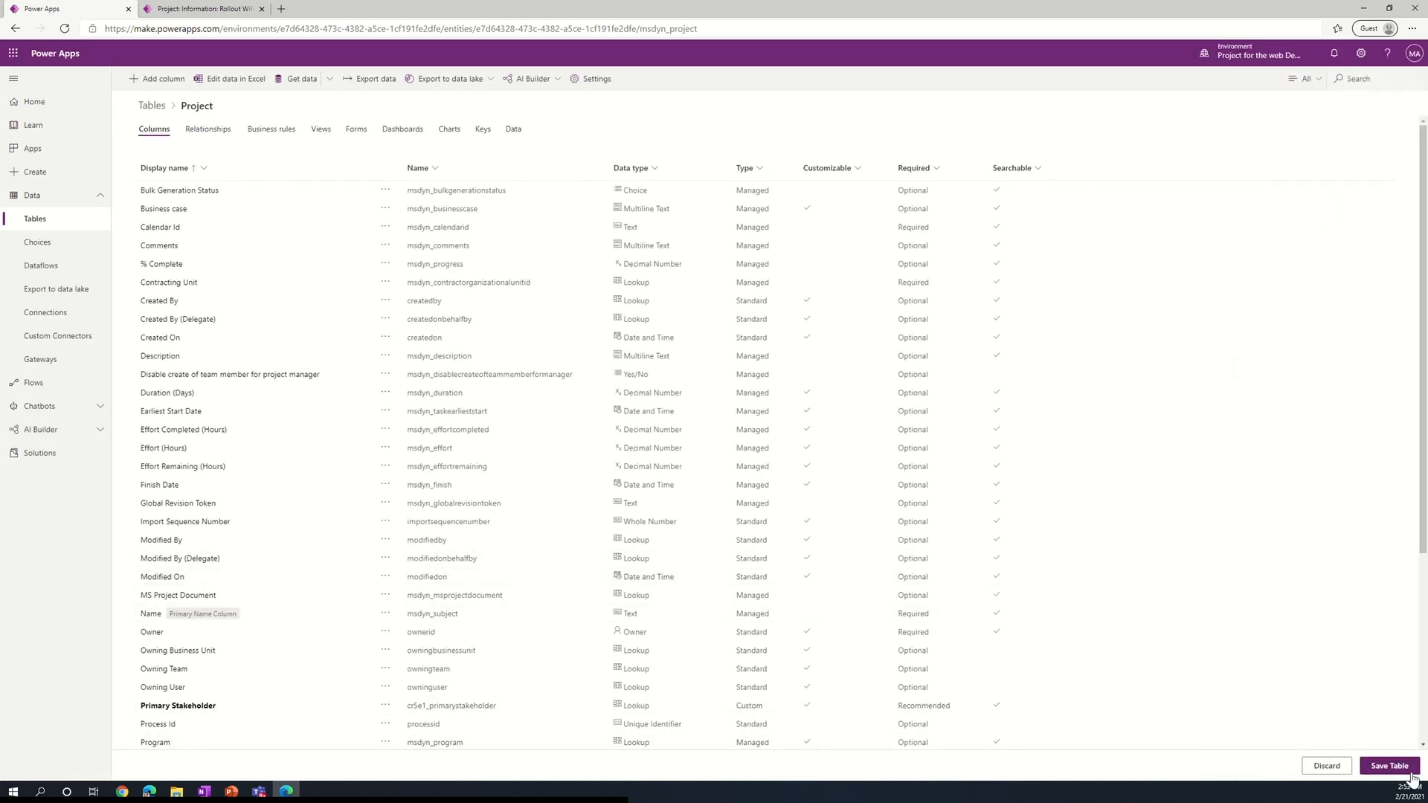
left_click(1389, 766)
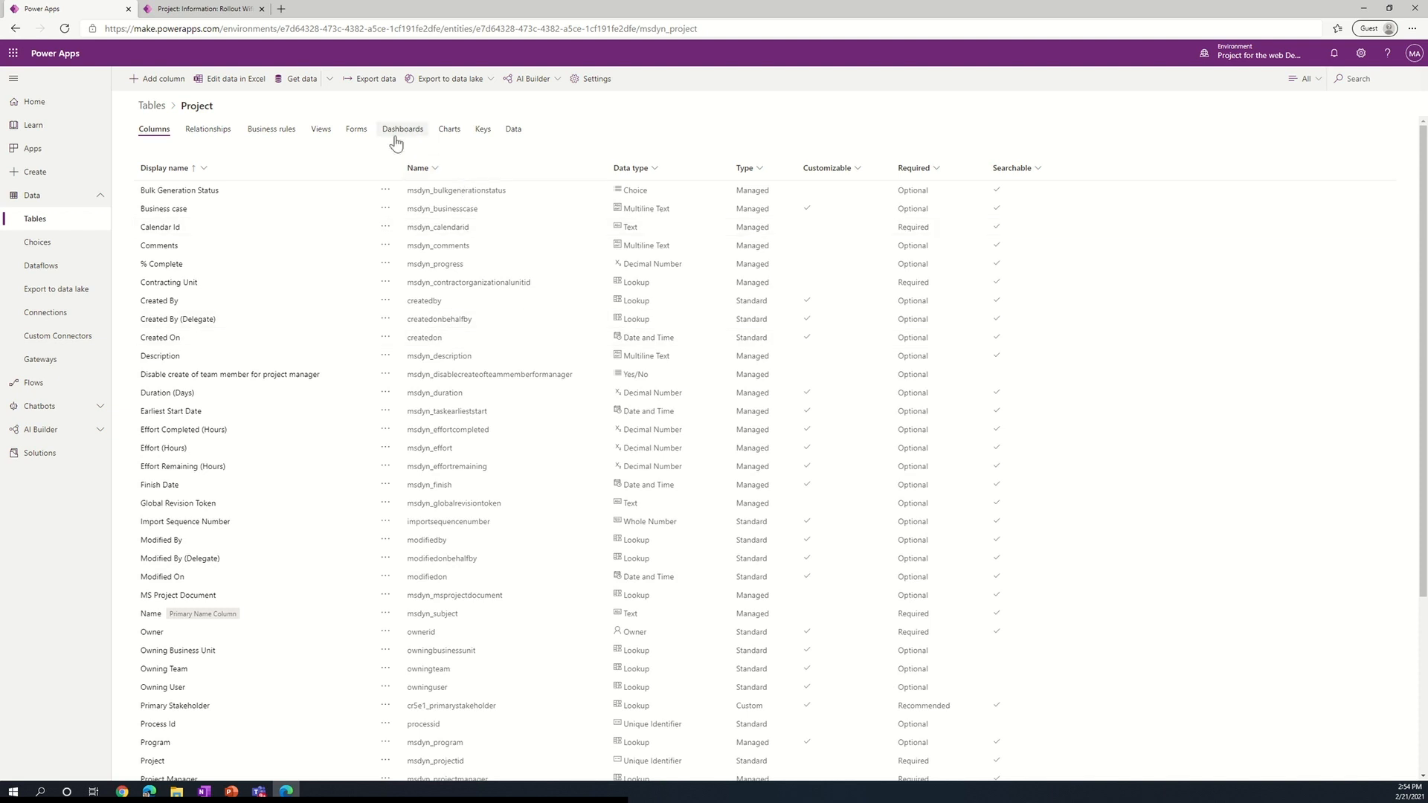
Open the Project table's Information main form and add the Primary Stakeholder field below Project Manager in the General section.
left_click(357, 130)
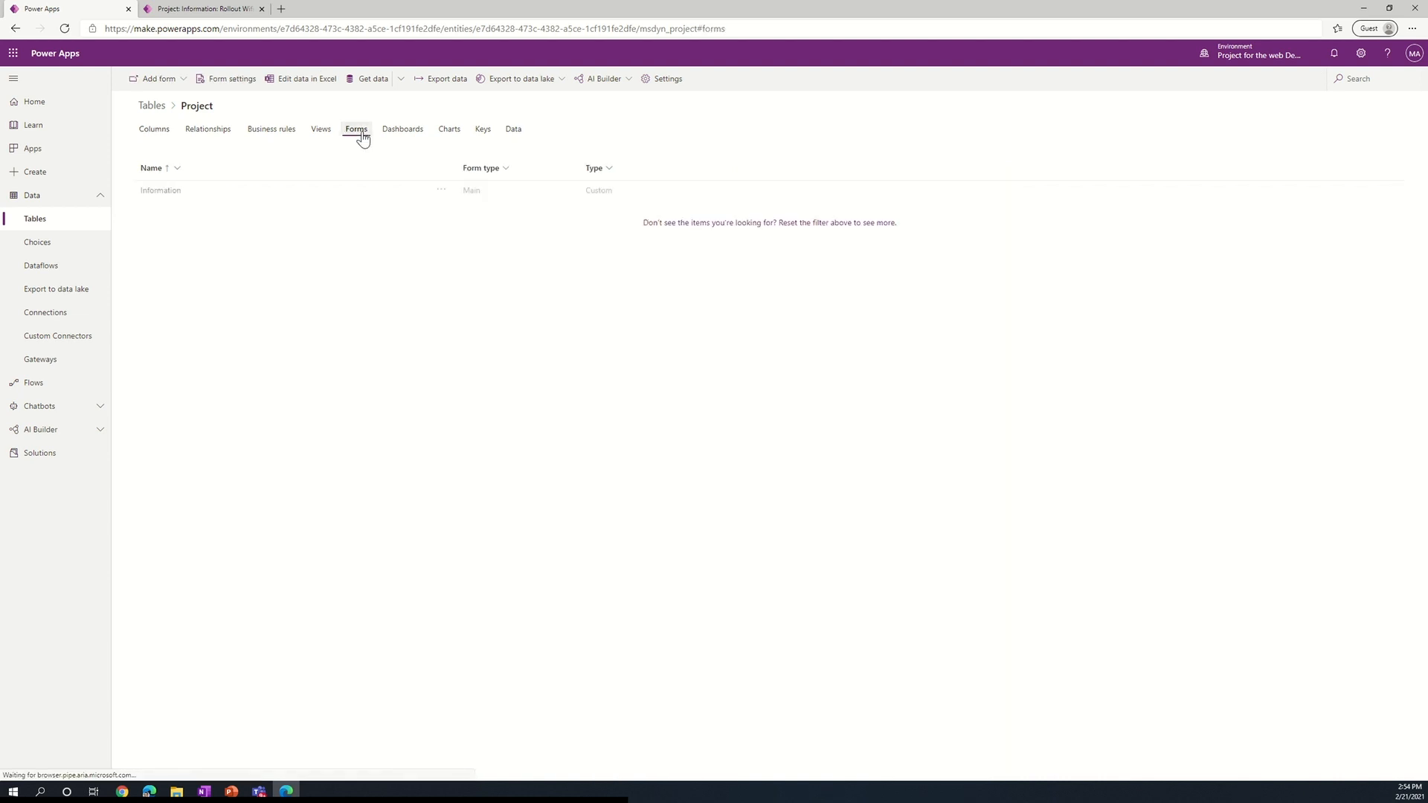
left_click(156, 191)
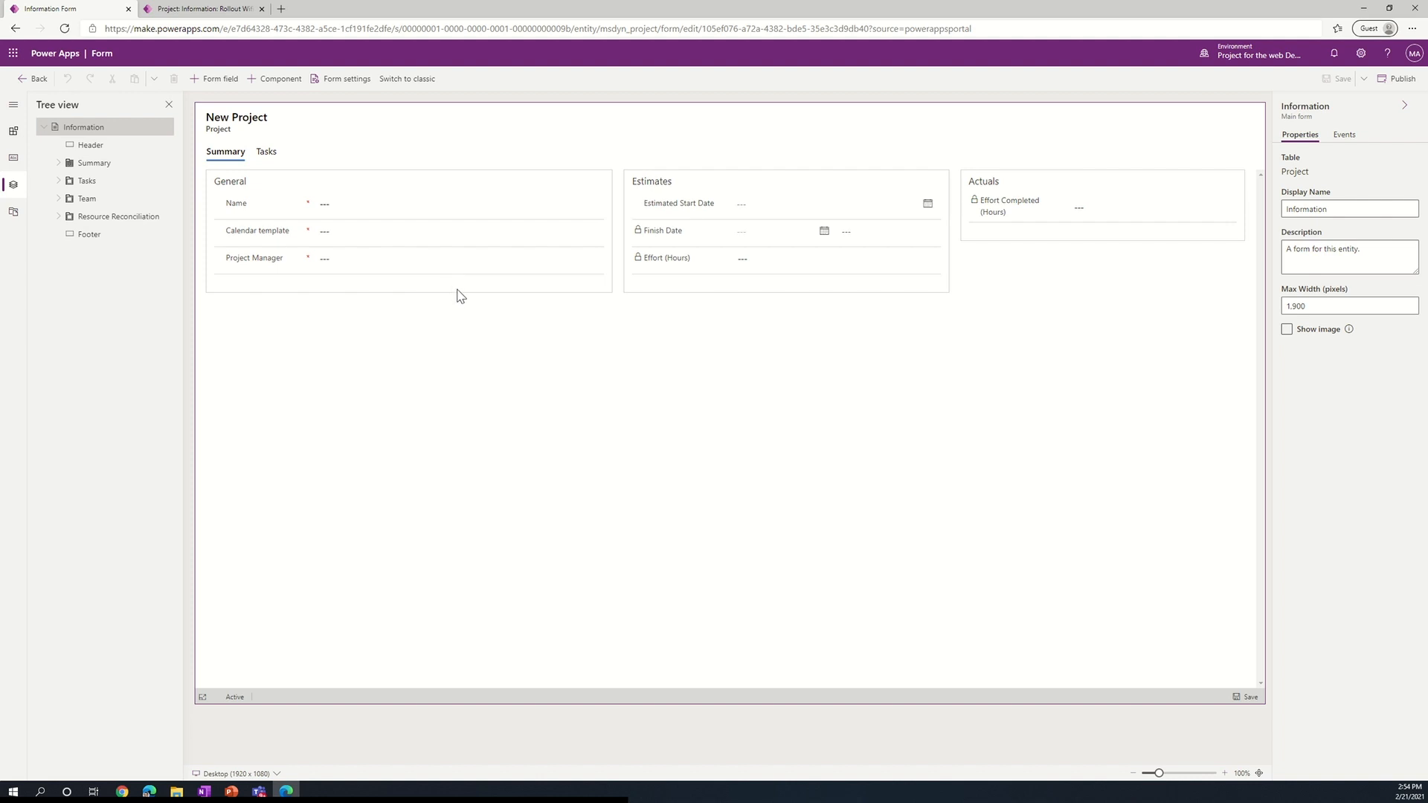
left_click(458, 292)
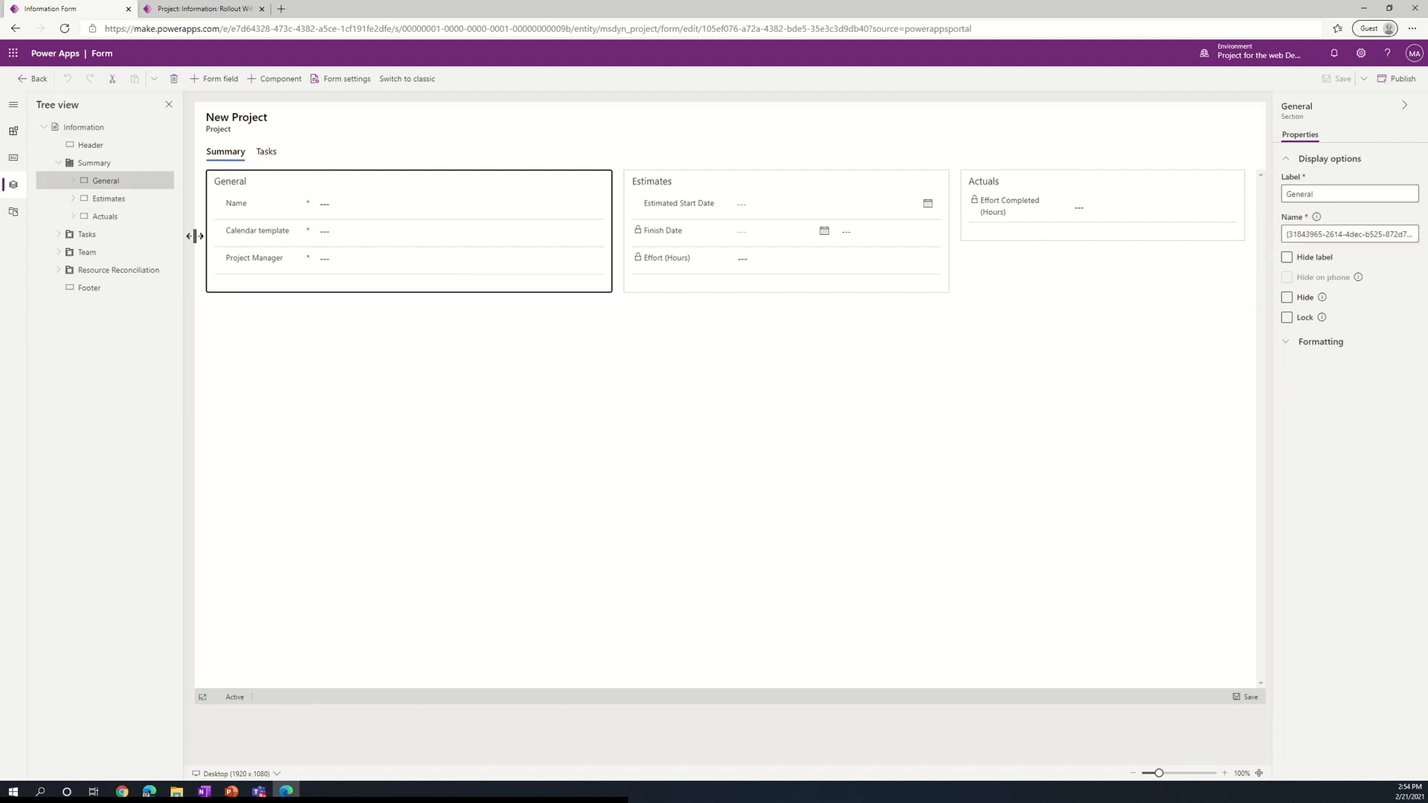
left_click(215, 79)
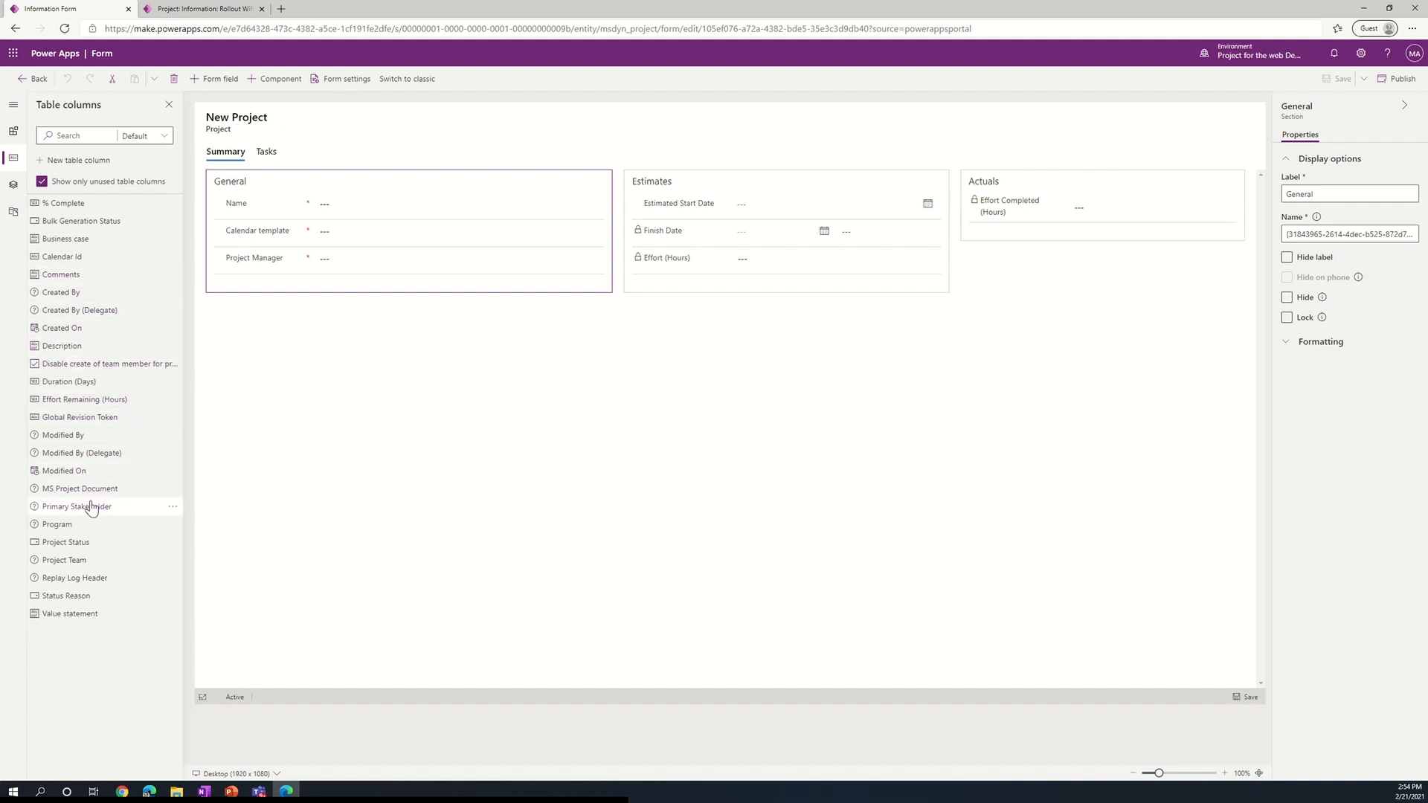
left_click_drag(110, 505, 255, 328)
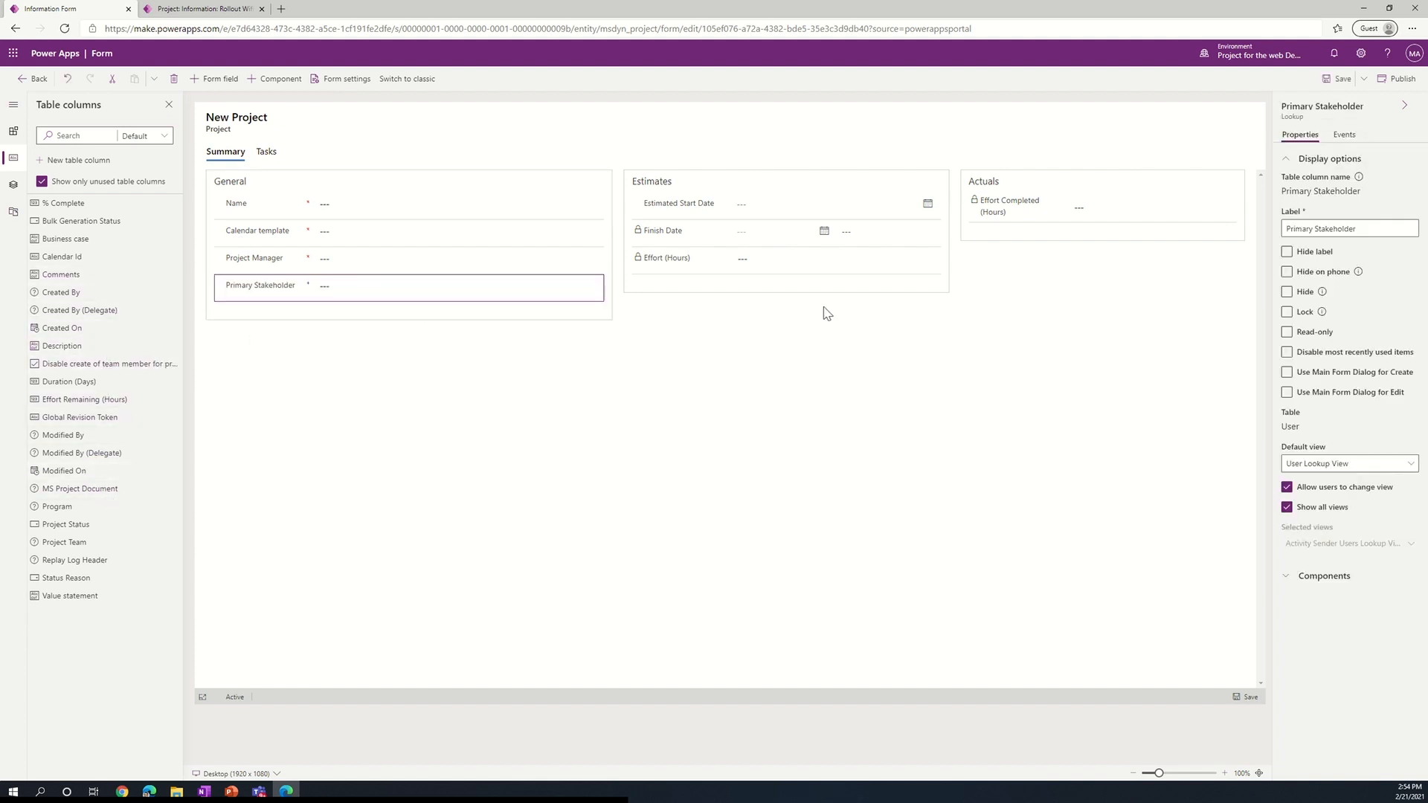
Save and publish the Information form, and return to the Project table's forms.
left_click(1339, 79)
left_click(1398, 79)
left_click(34, 79)
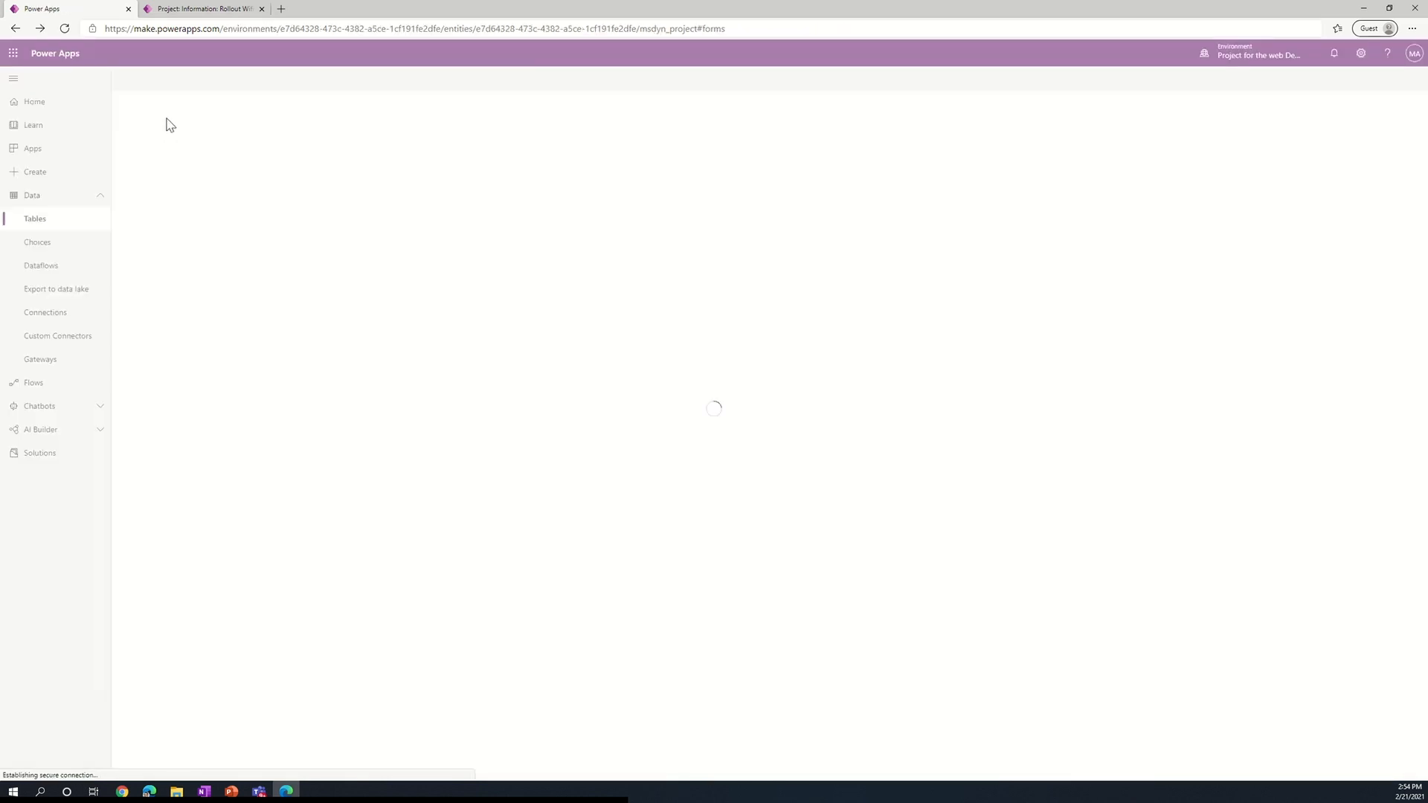
Reload the Rollout Wifi 6 Initiative record in the Project app from the project list.
left_click(186, 9)
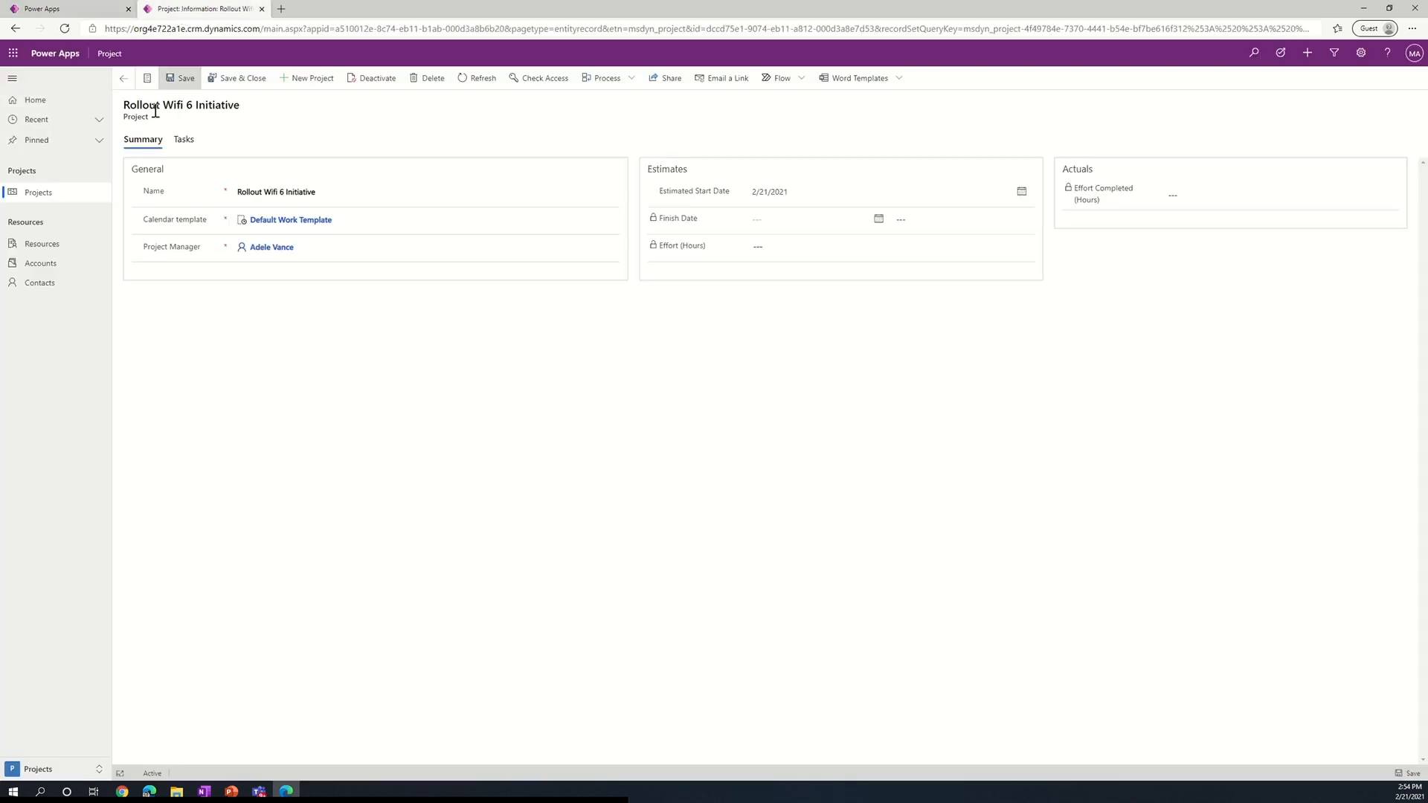
left_click(65, 197)
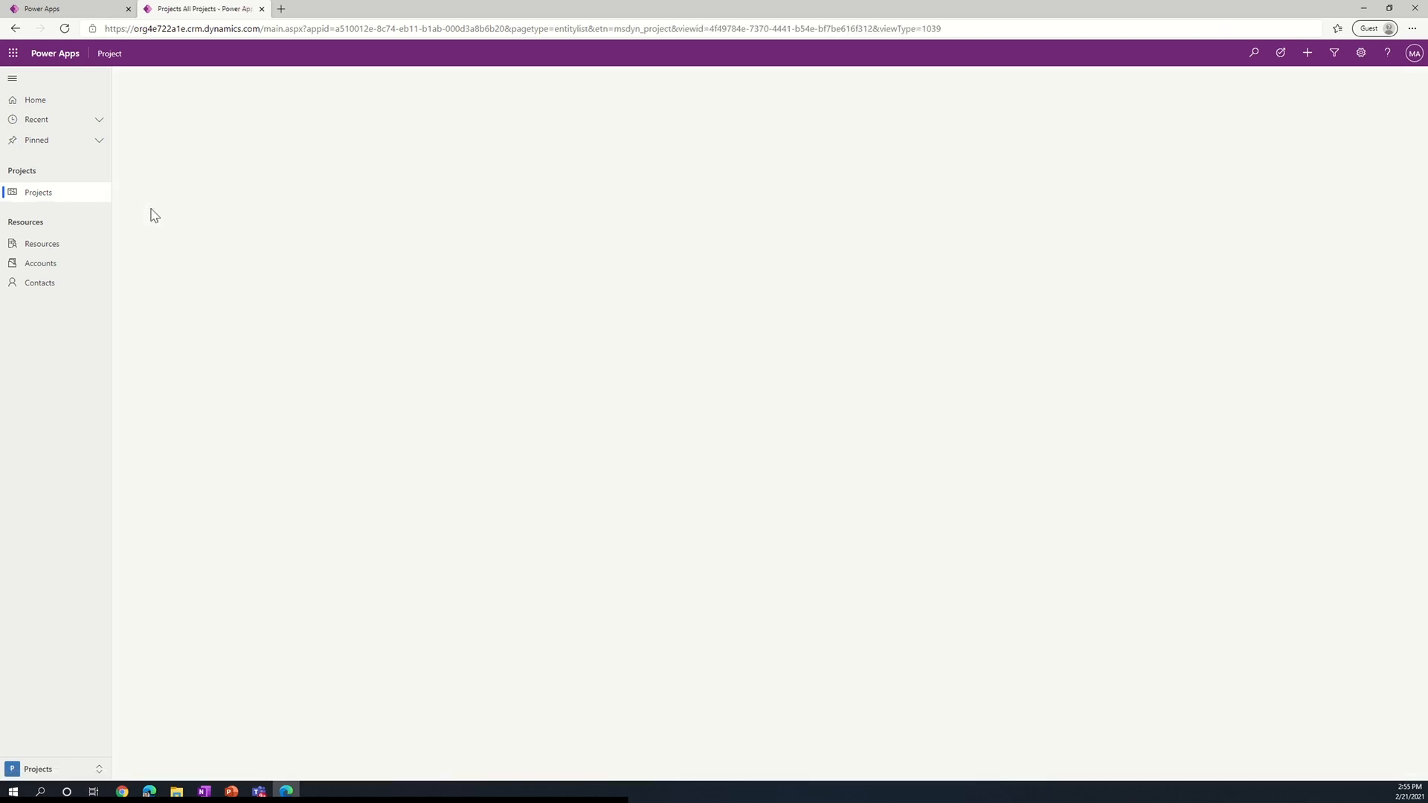
left_click(171, 158)
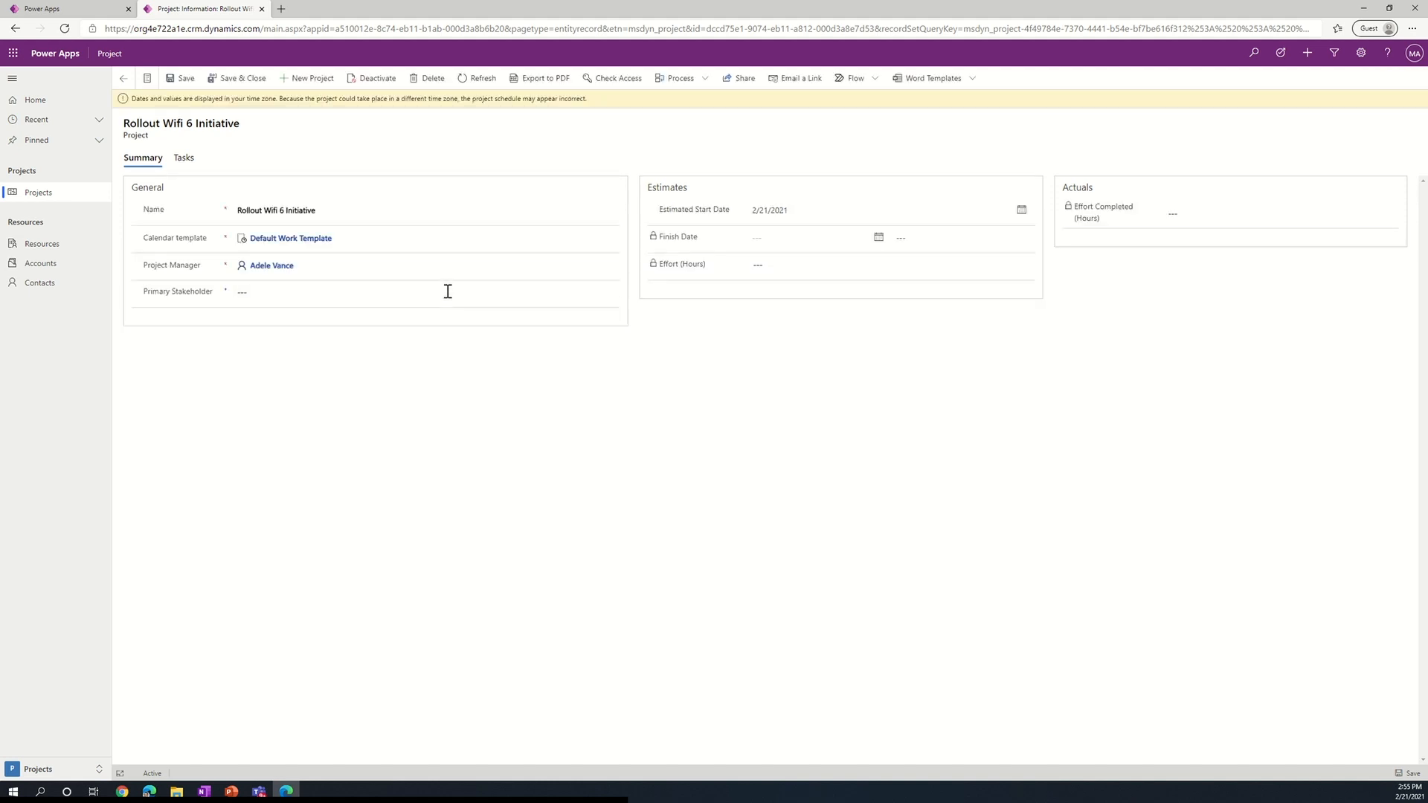
Look up and assign a user as the project's Primary Stakeholder, and save the record.
left_click(292, 295)
type("Ale")
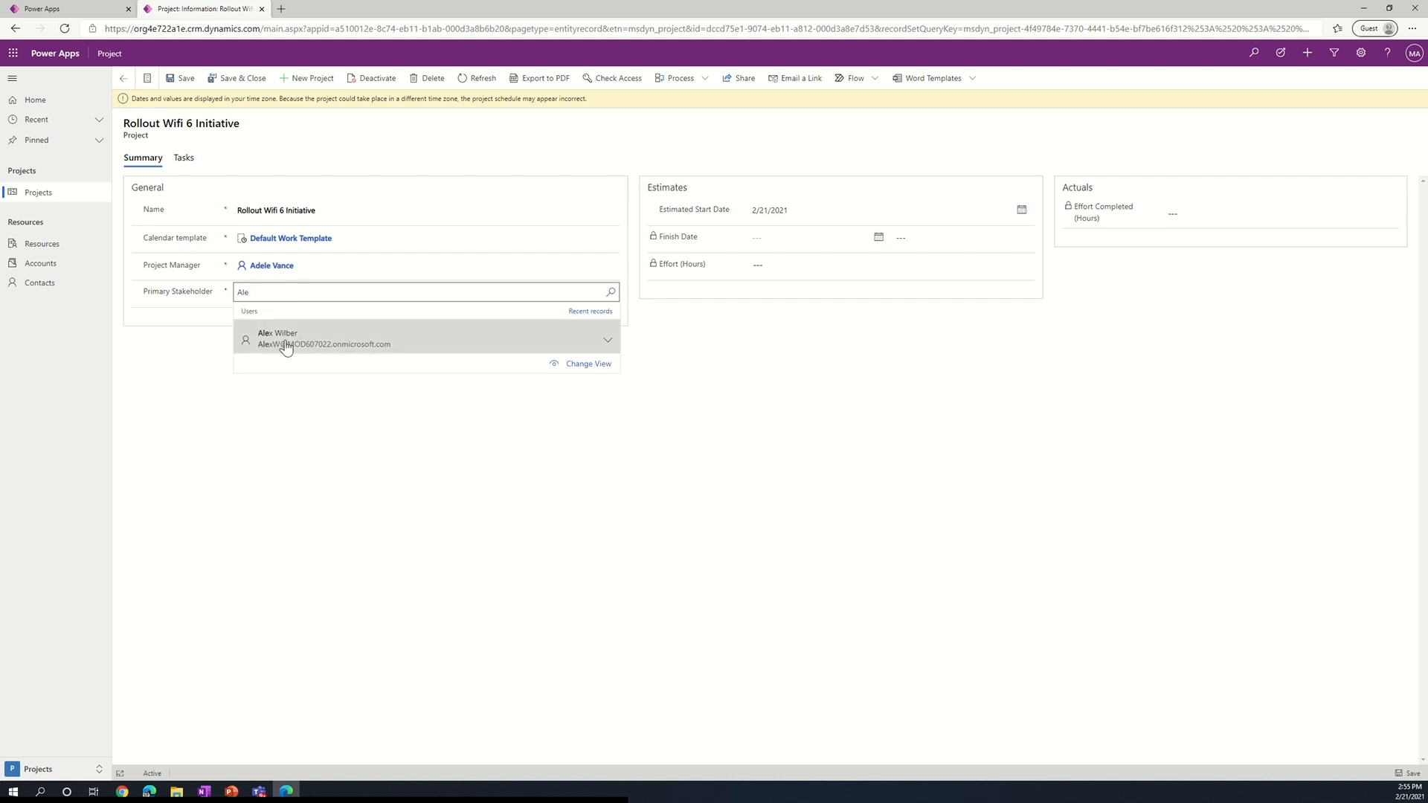
left_click(285, 338)
left_click(182, 78)
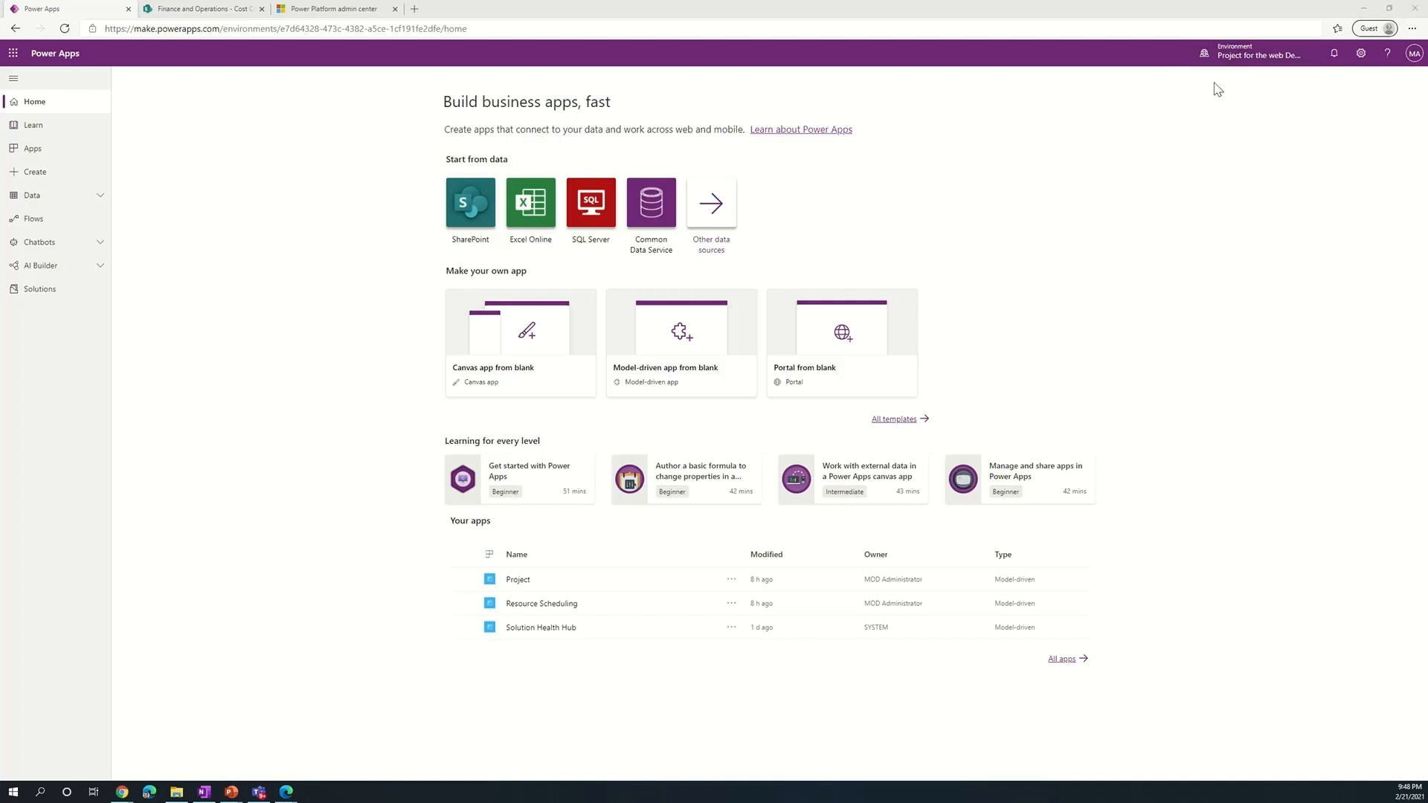
Check the Cost Center list in SharePoint and start a data import into the Power Apps tables from a SharePoint Online list.
left_click(202, 9)
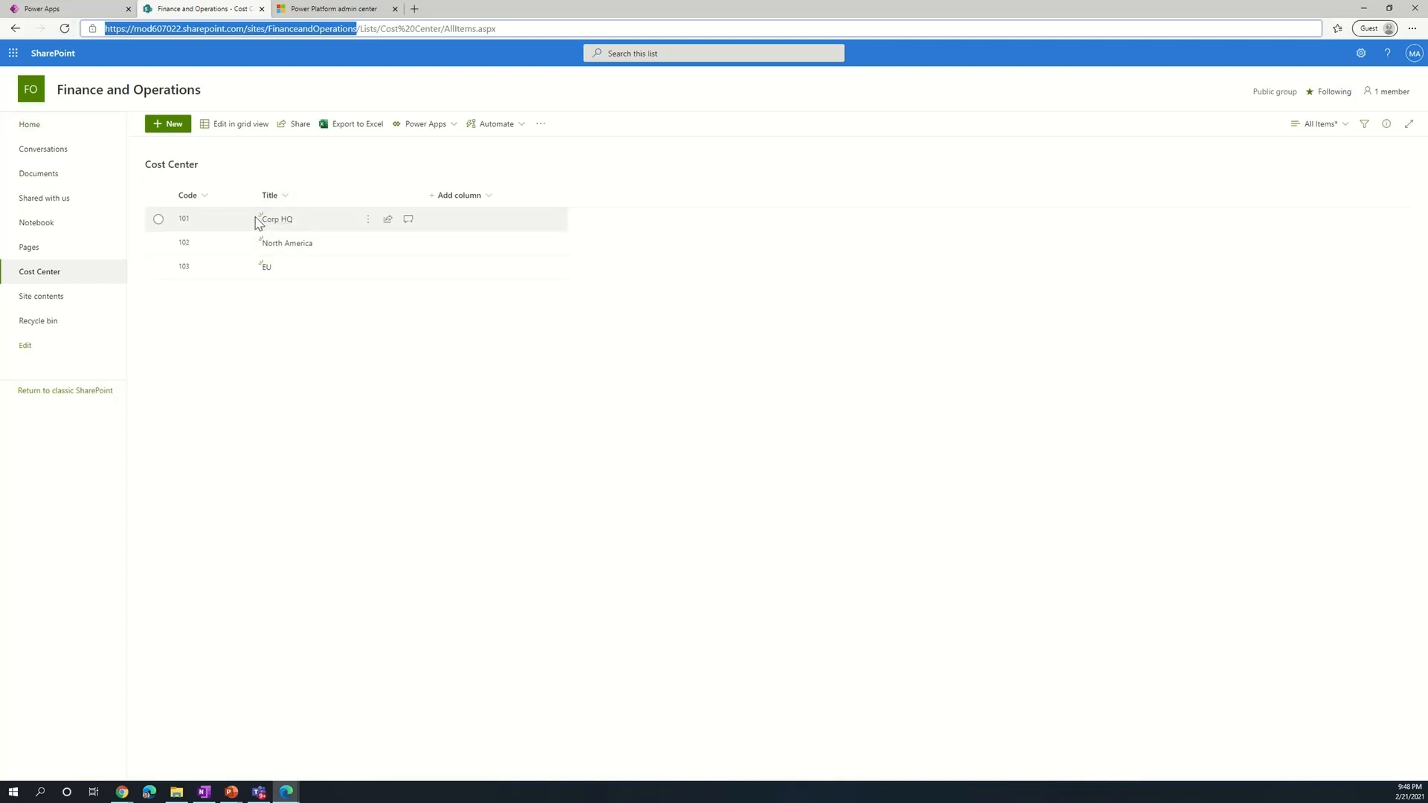
left_click(30, 7)
left_click(45, 195)
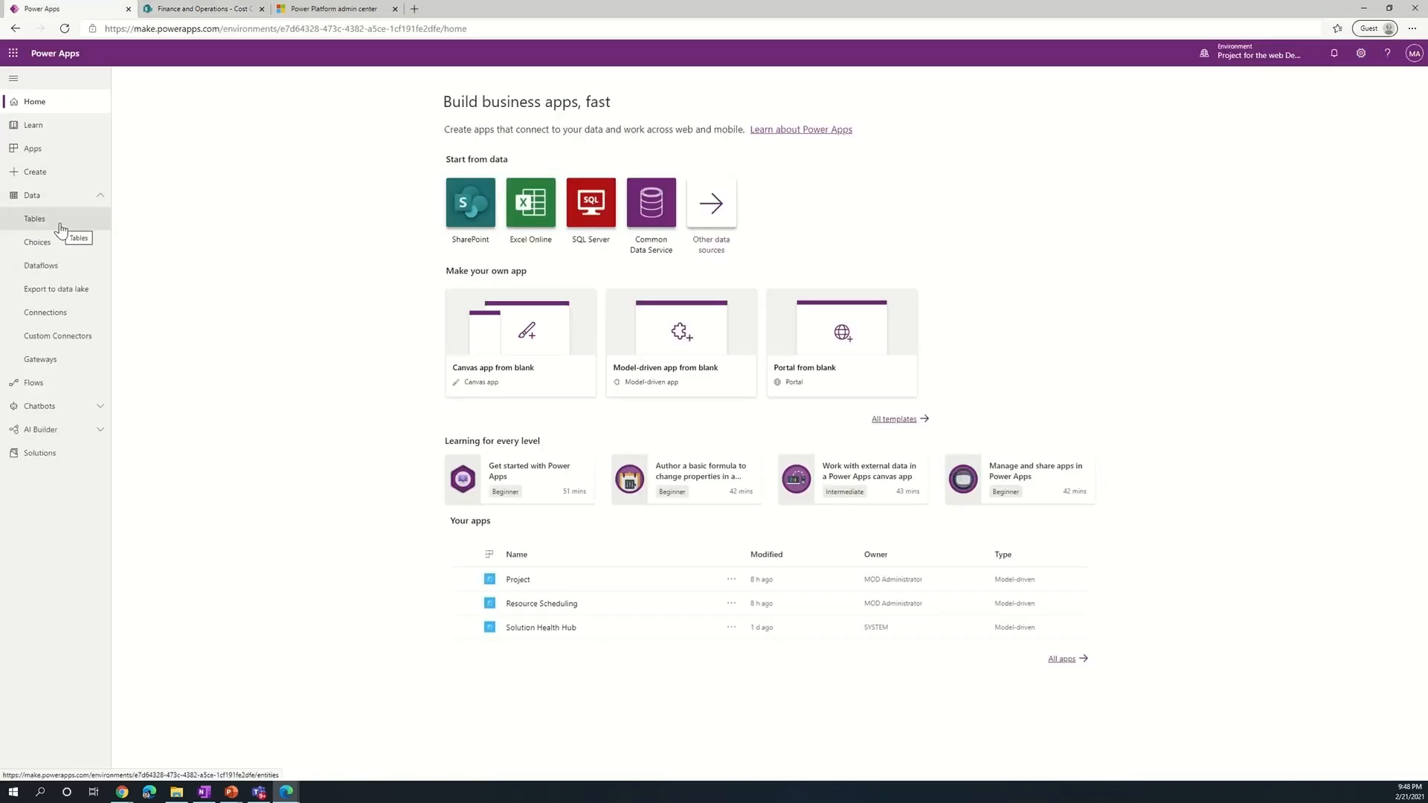
left_click(60, 224)
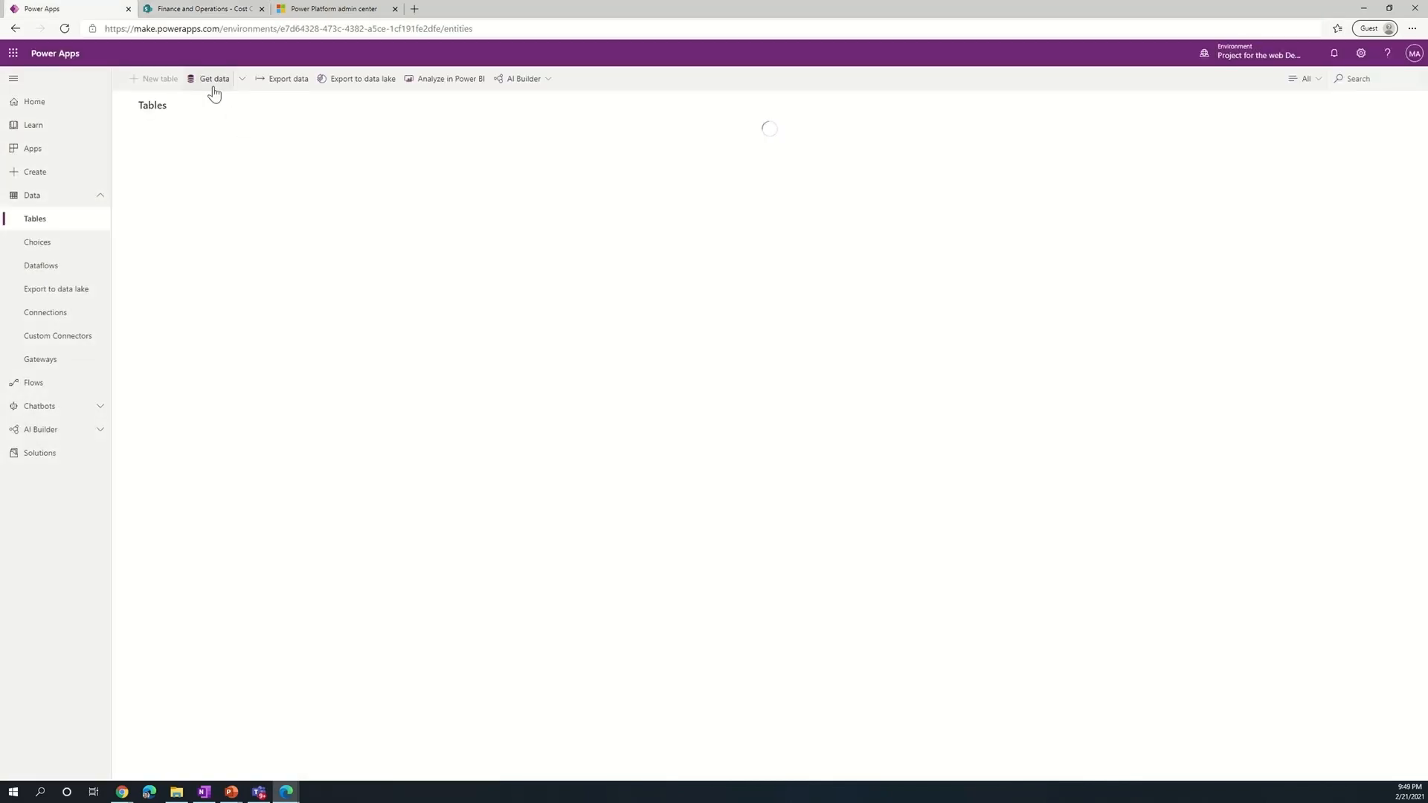
left_click(213, 83)
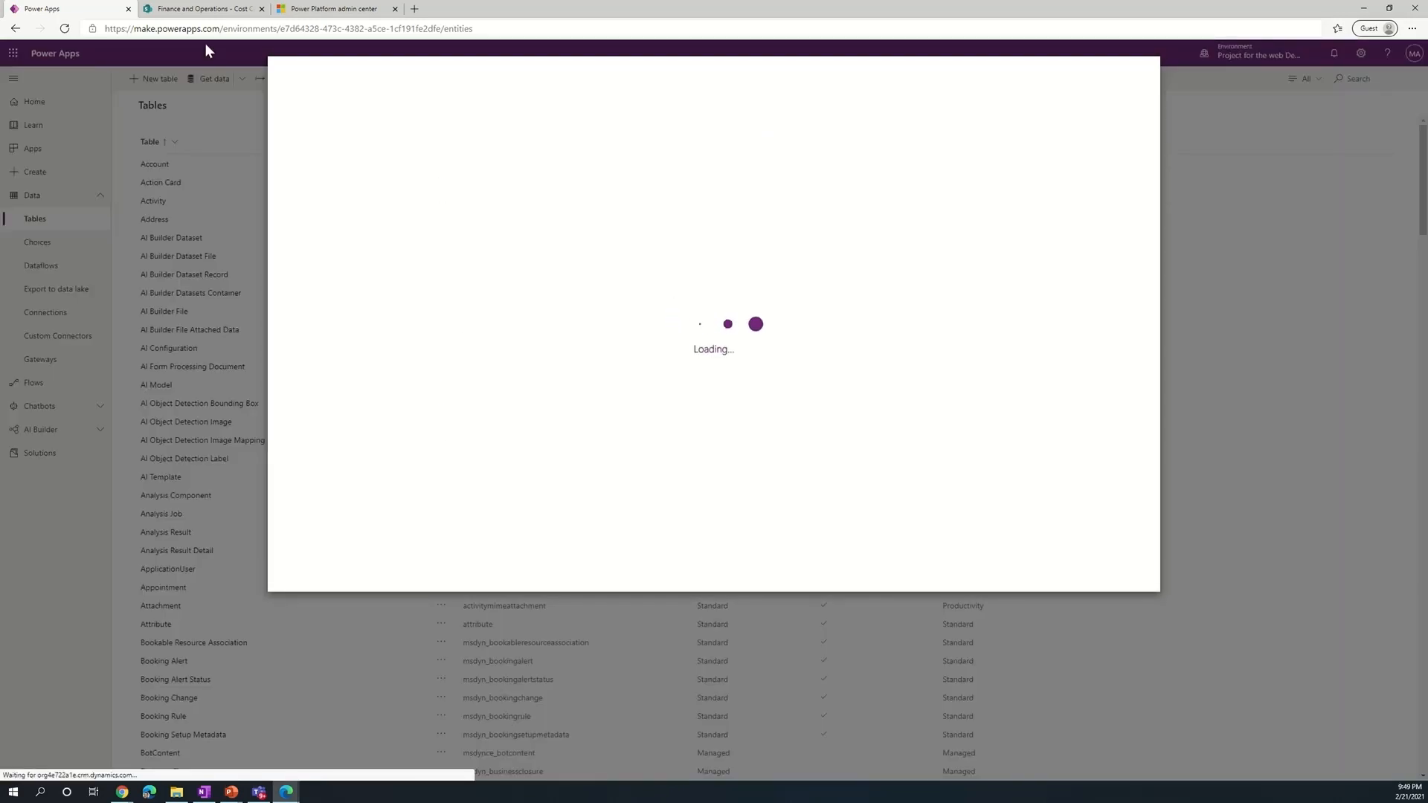
left_click(205, 12)
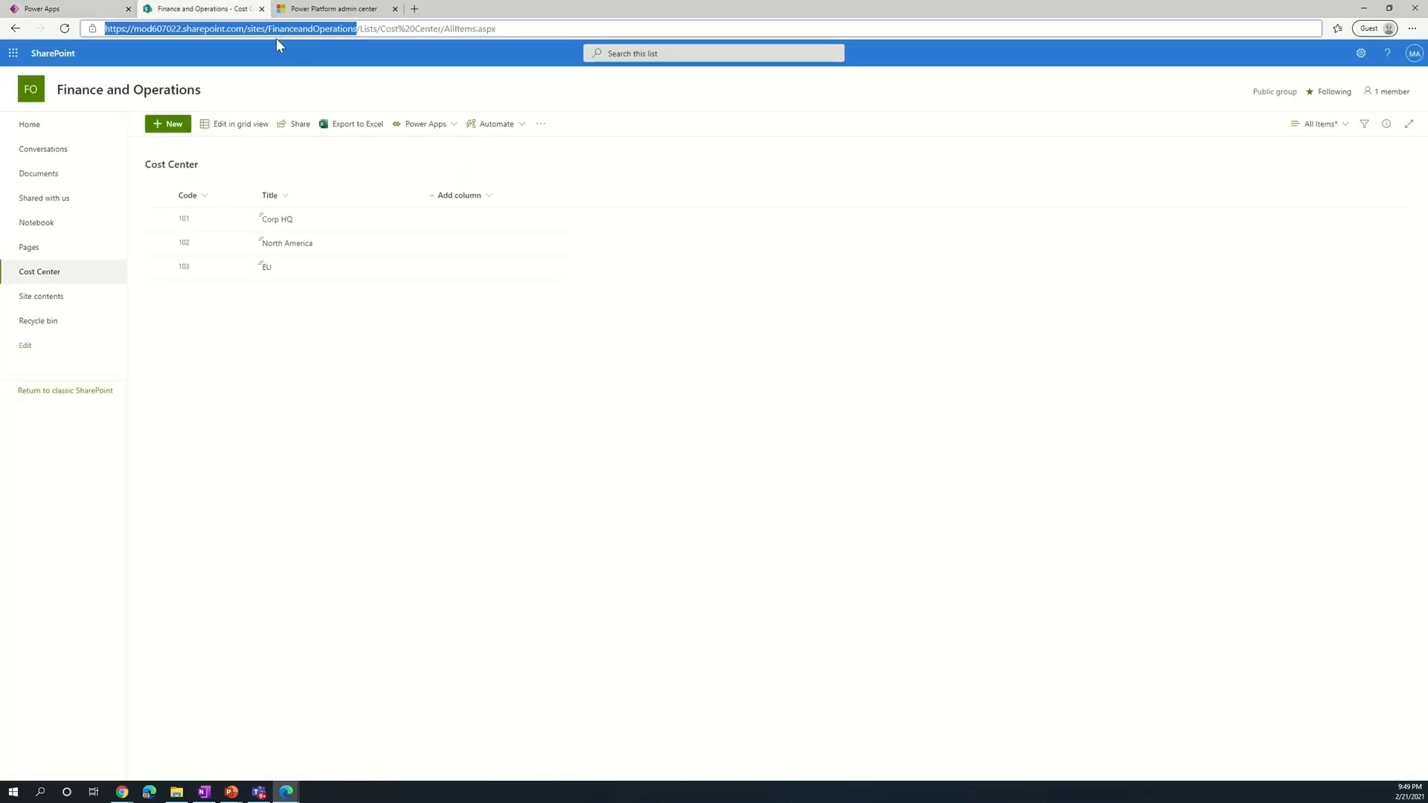
left_click(55, 10)
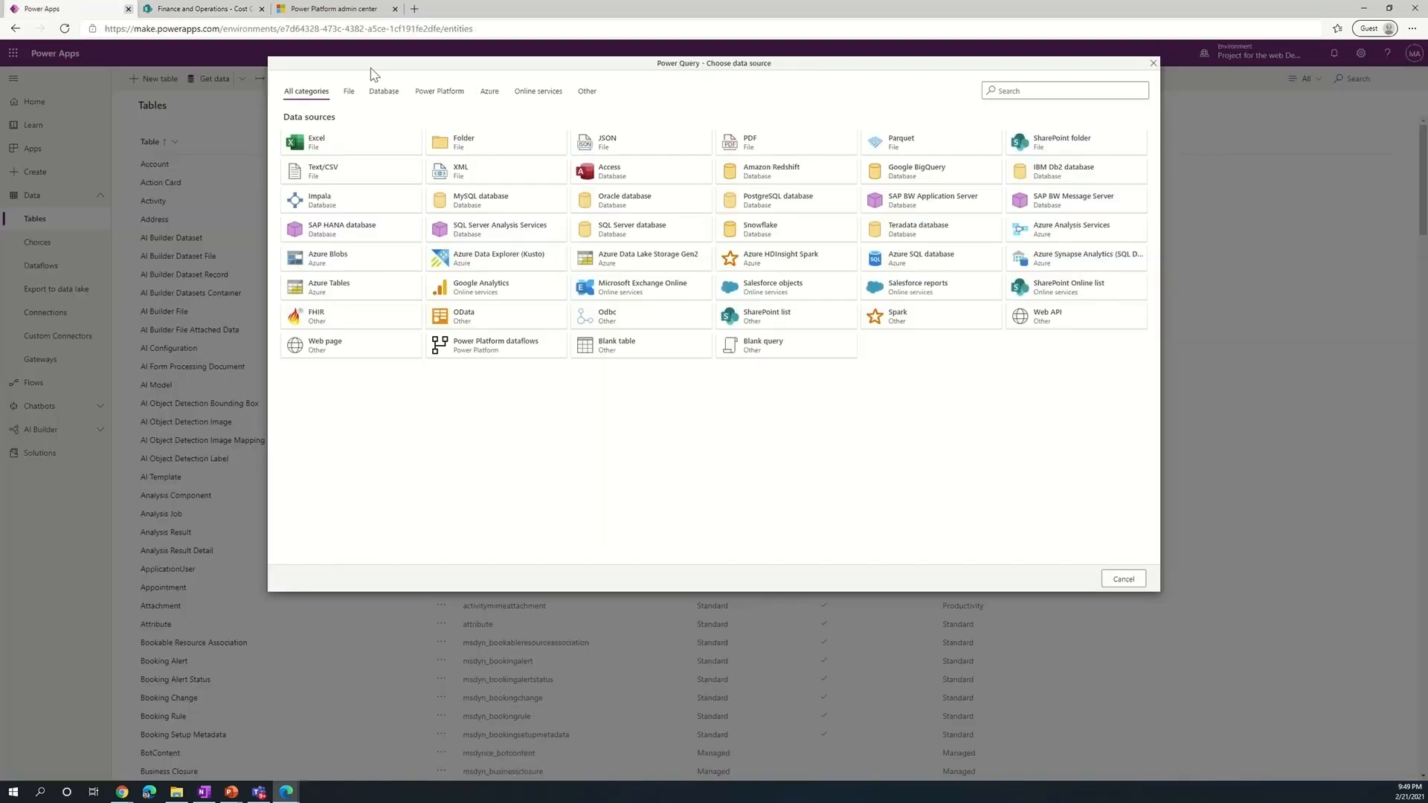
left_click(1036, 290)
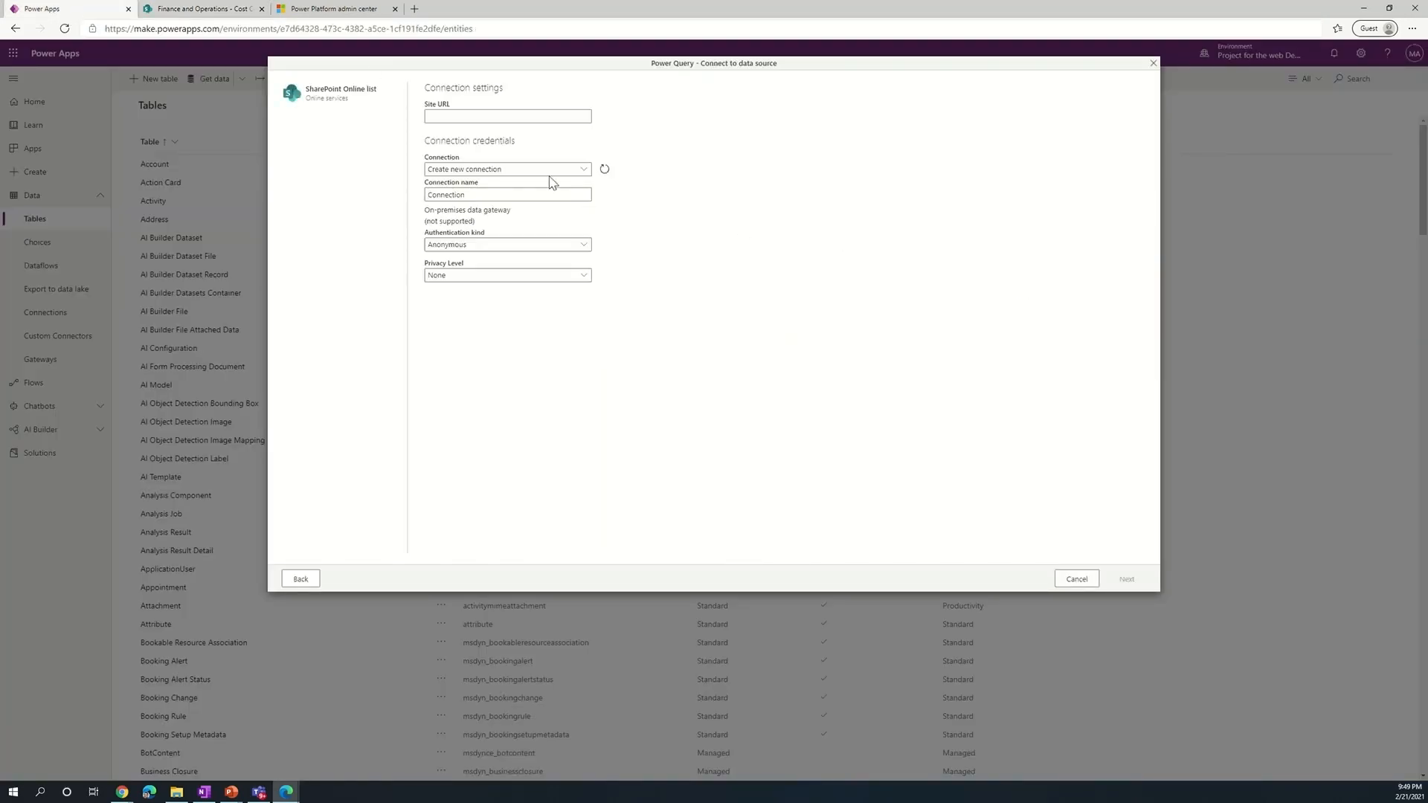
Connect to the Finance and Operations site's URL with Microsoft account authentication, signing in with the administrator account.
left_click(489, 114)
key("ctrl+v")
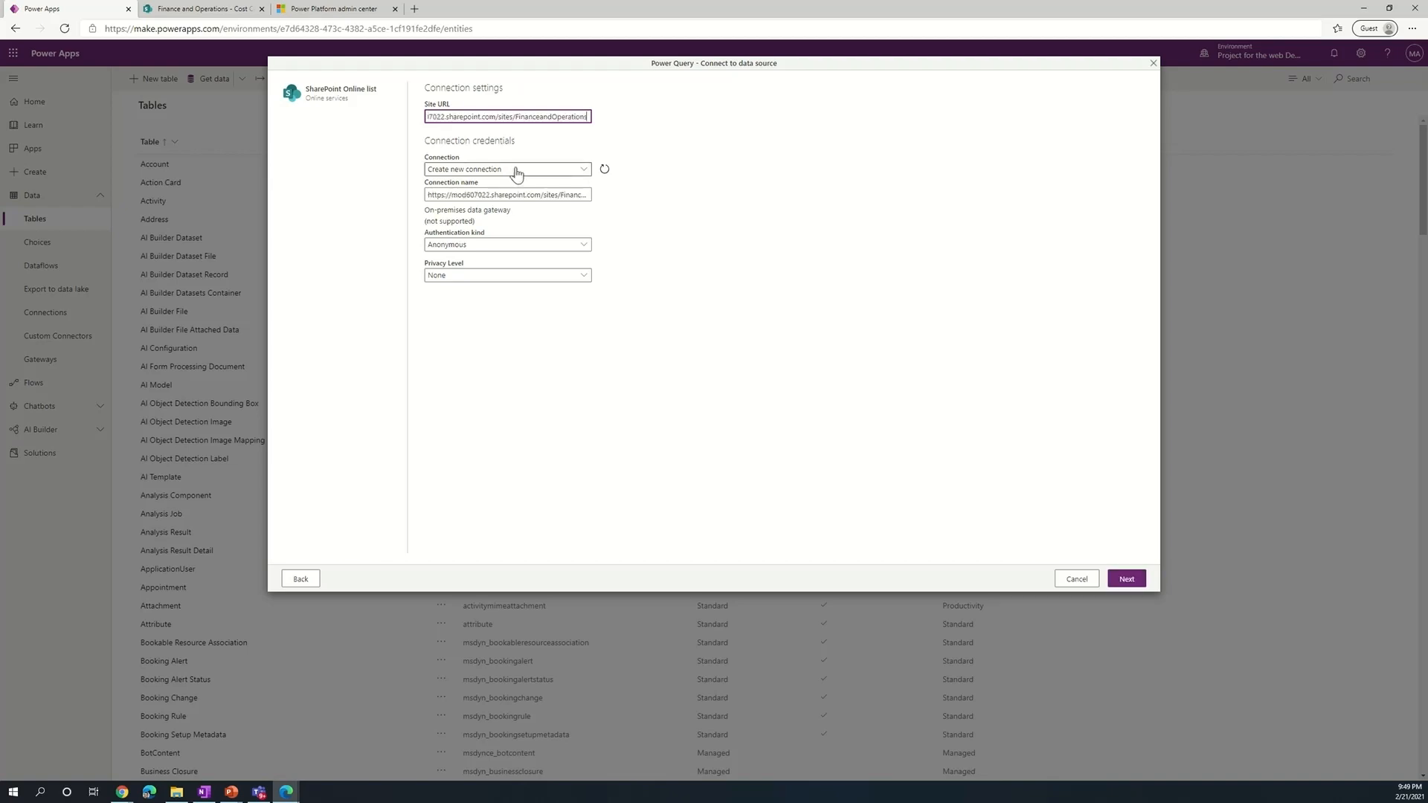
left_click(518, 170)
left_click(521, 183)
left_click(471, 246)
left_click(475, 273)
left_click(467, 275)
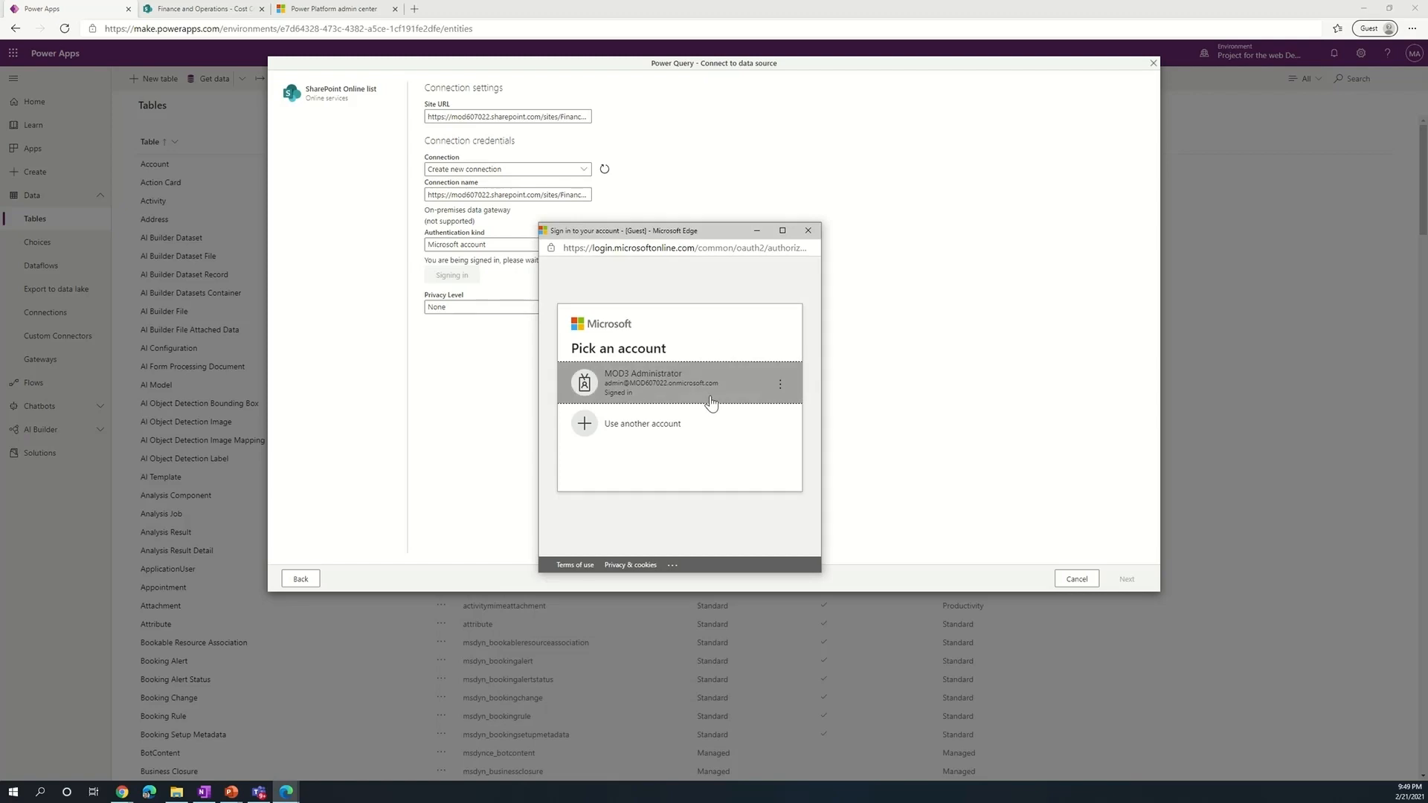
left_click(1127, 578)
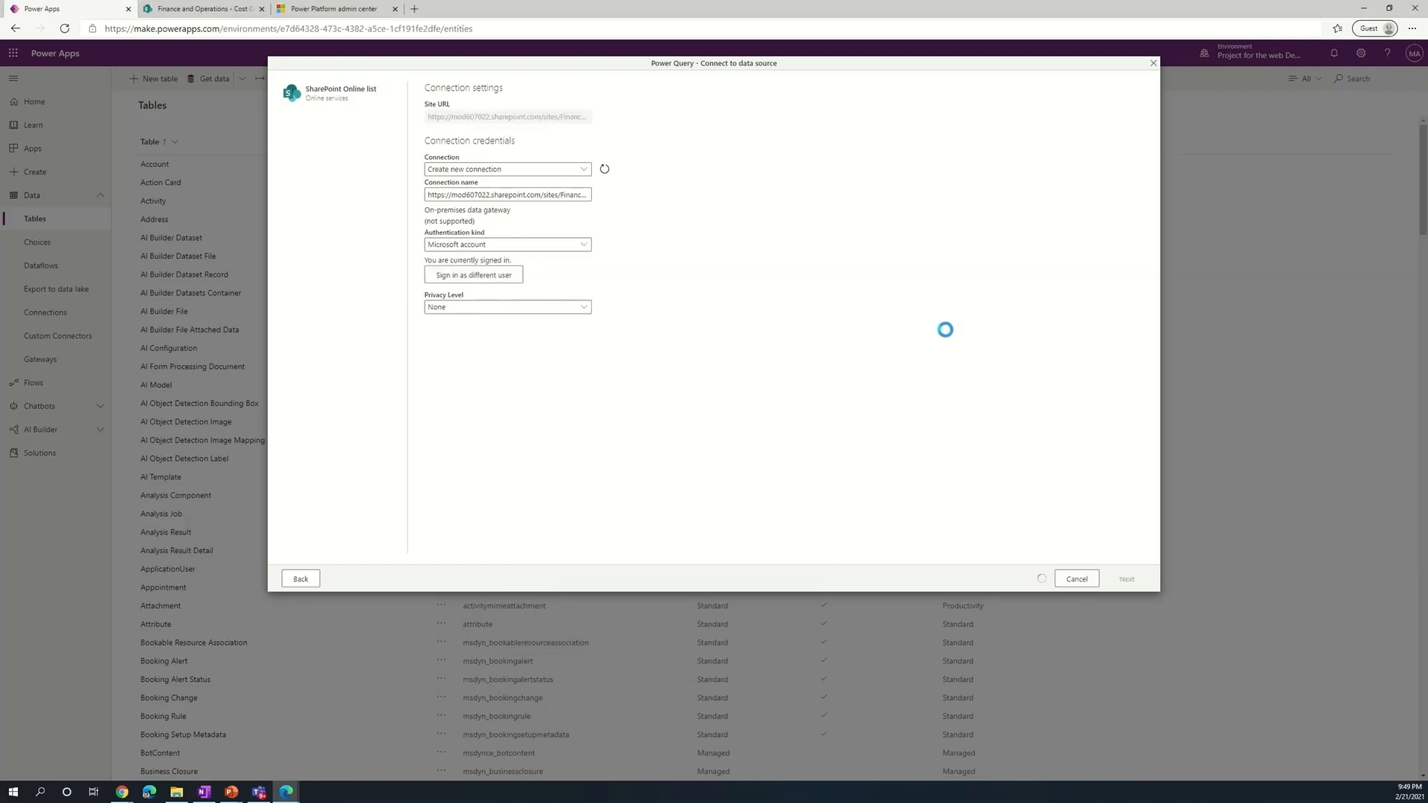
Choose the Cost Center list as the data to import, check its Code column in the preview, and proceed to transforming it.
left_click(298, 186)
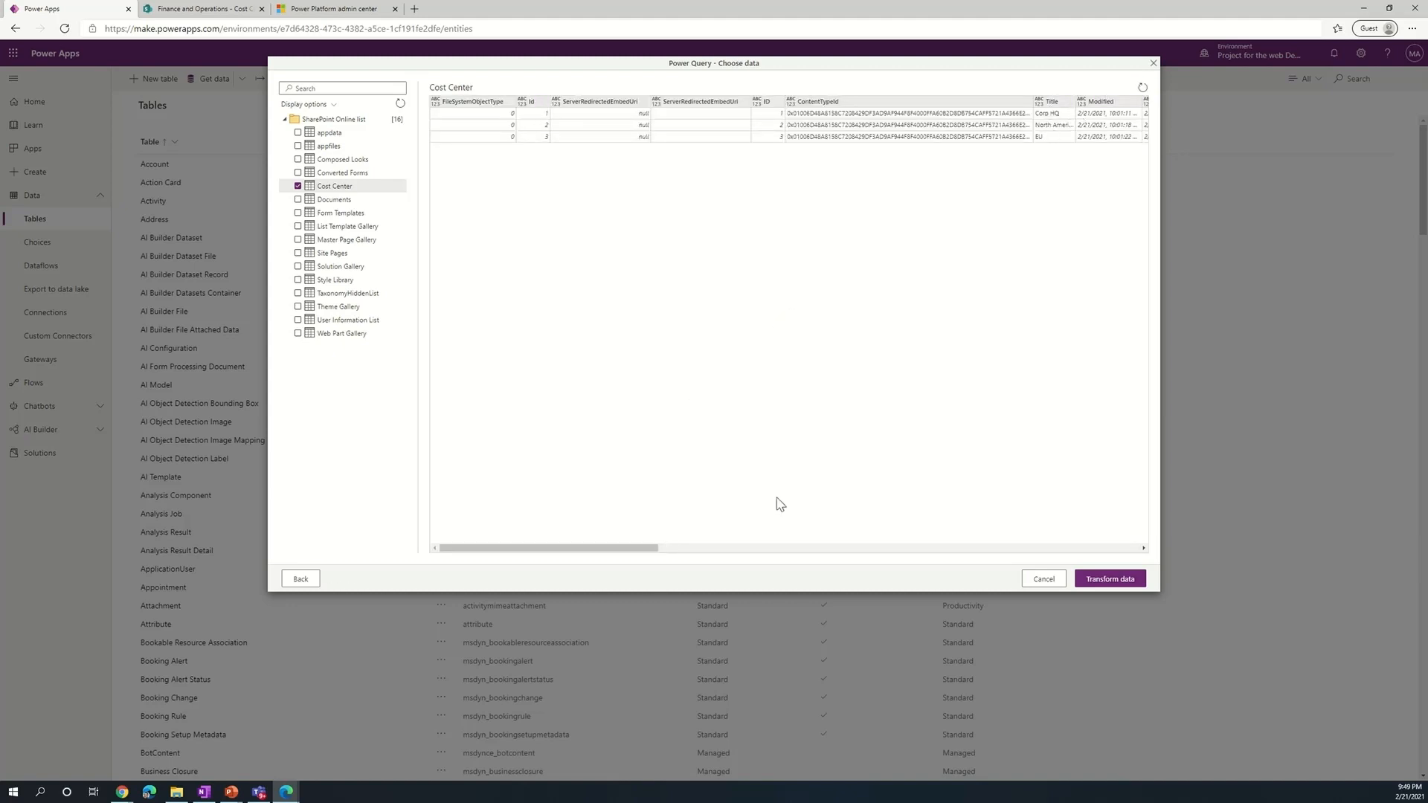
left_click_drag(656, 548, 908, 559)
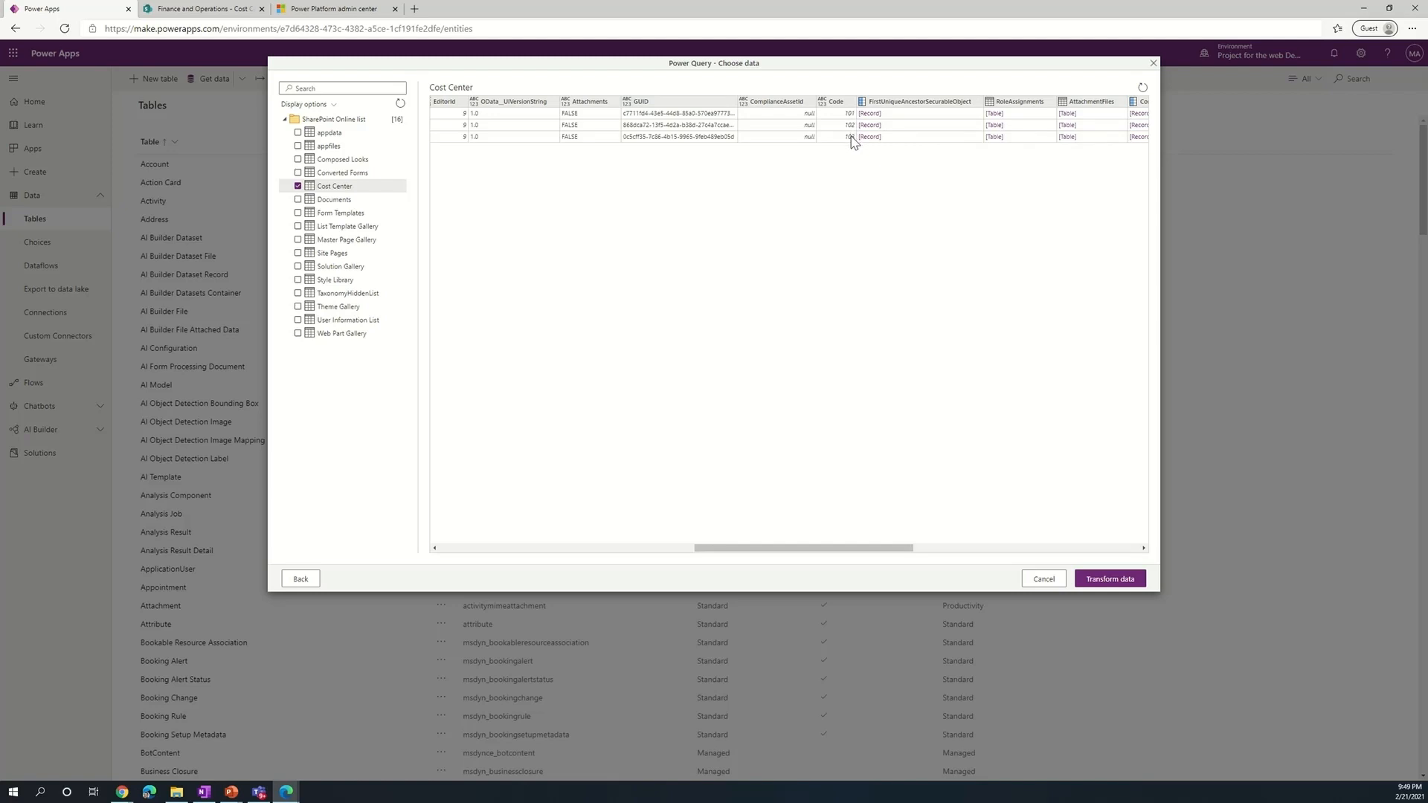
left_click(1093, 581)
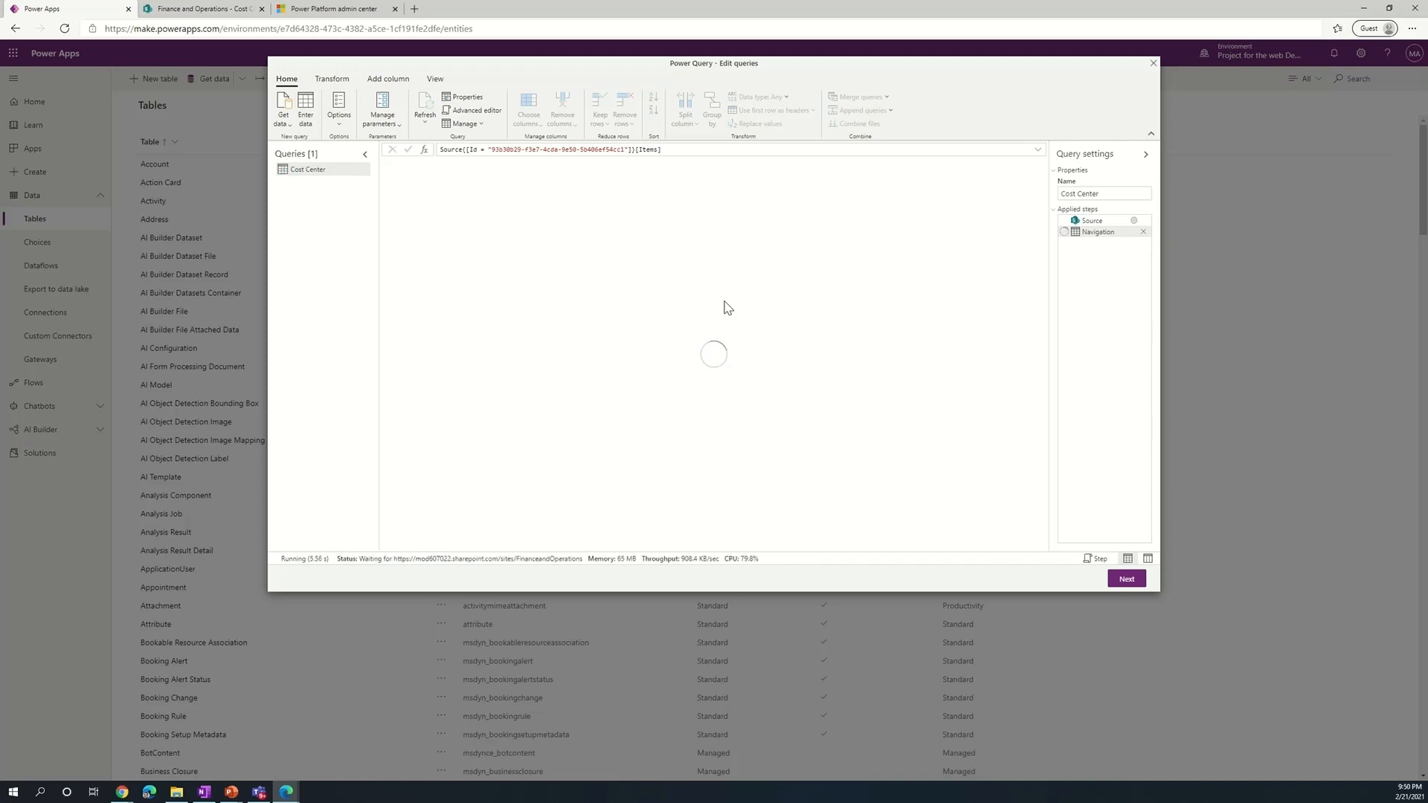
Keep only the Title and Code columns in the Cost Center query and continue to table mapping.
left_click(528, 119)
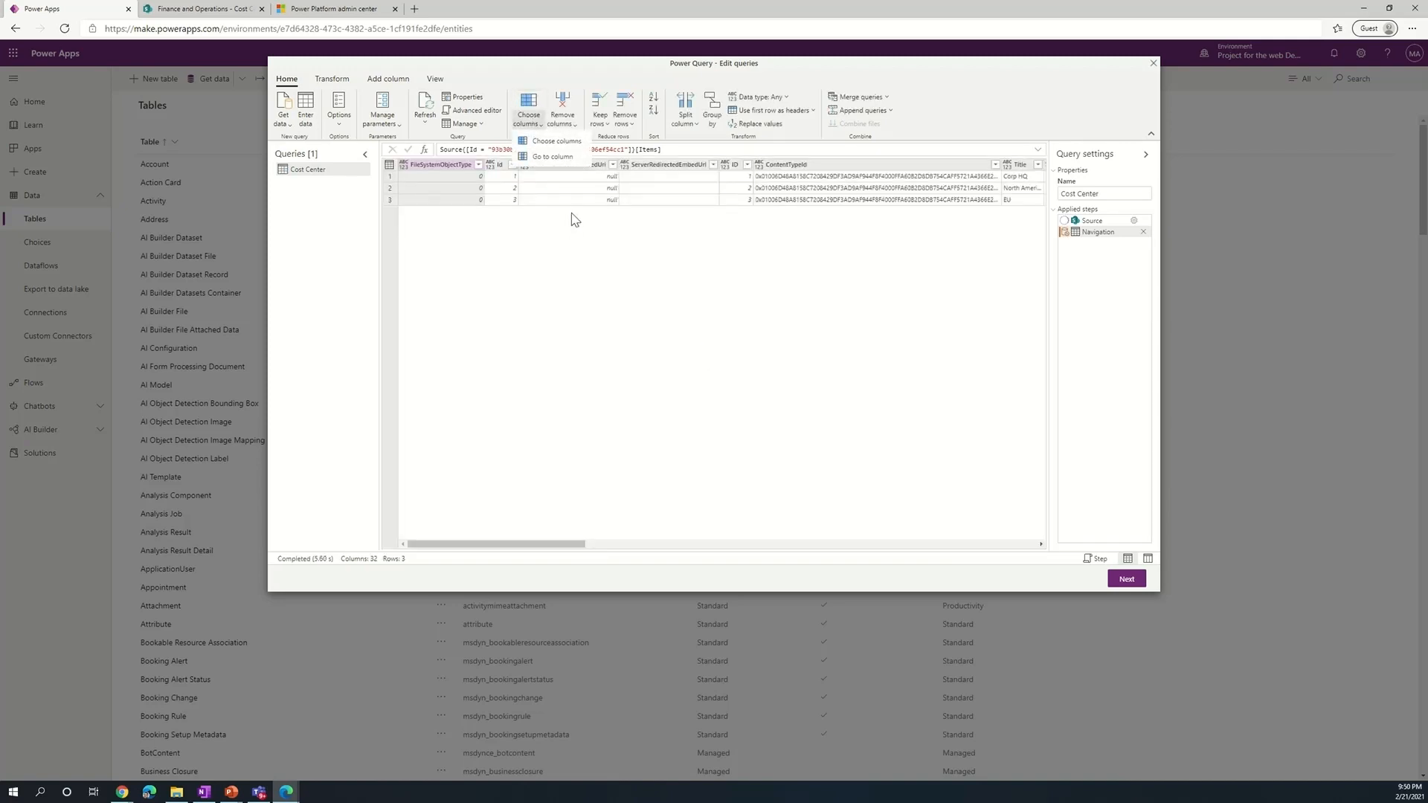
left_click(556, 140)
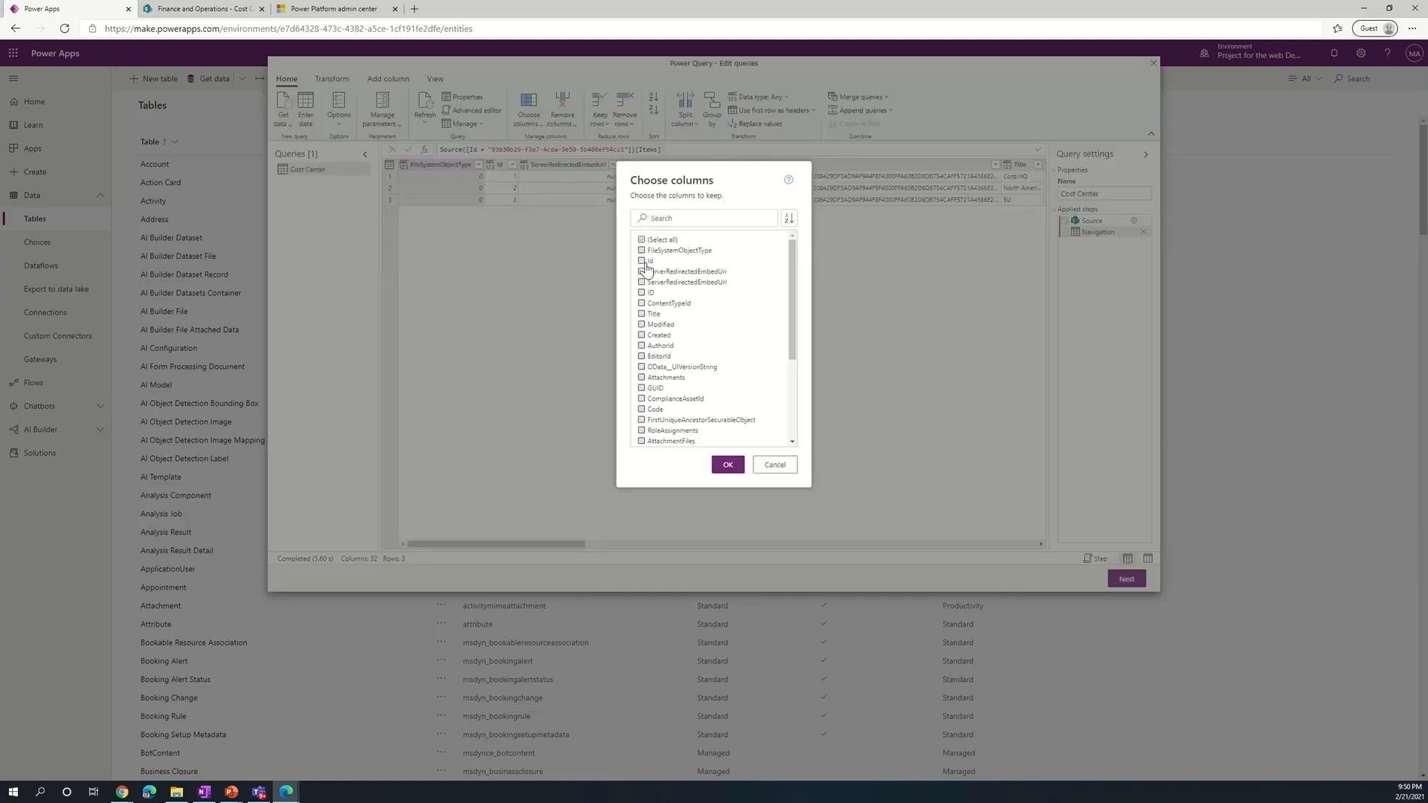
left_click(643, 313)
left_click(641, 409)
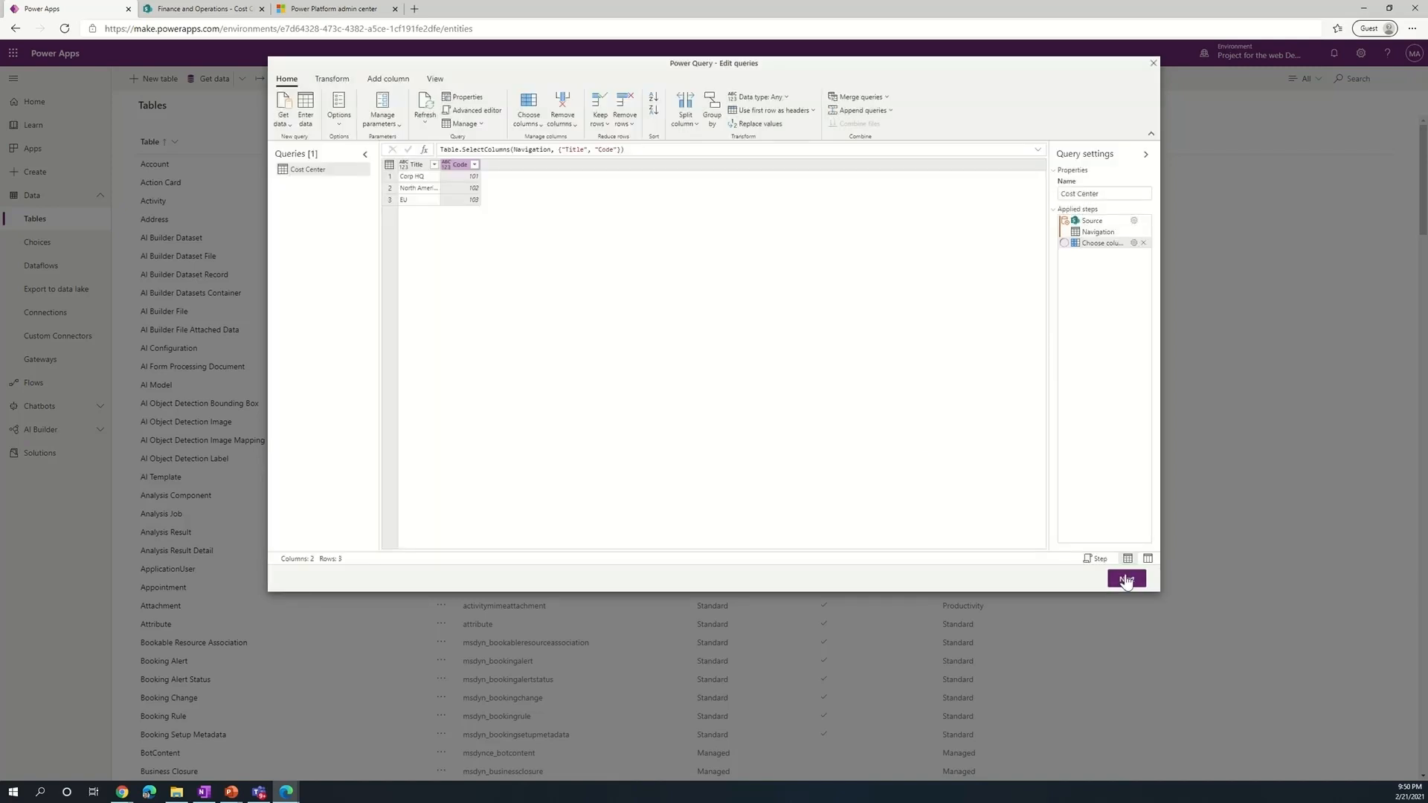
left_click(1126, 580)
Load the query to a new Cost Center table with Code as the unique primary name column, and create it with manual refresh.
left_click(726, 123)
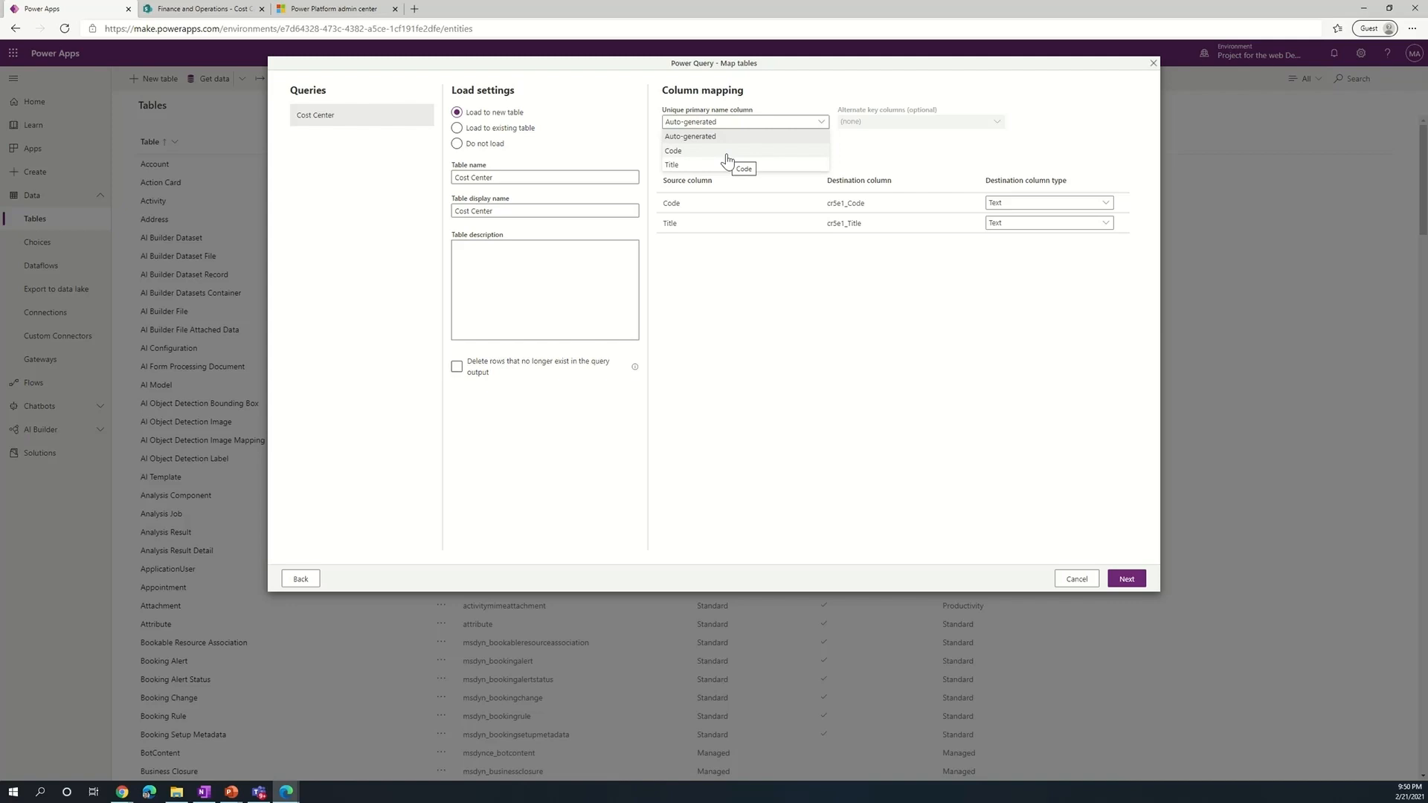
left_click(726, 152)
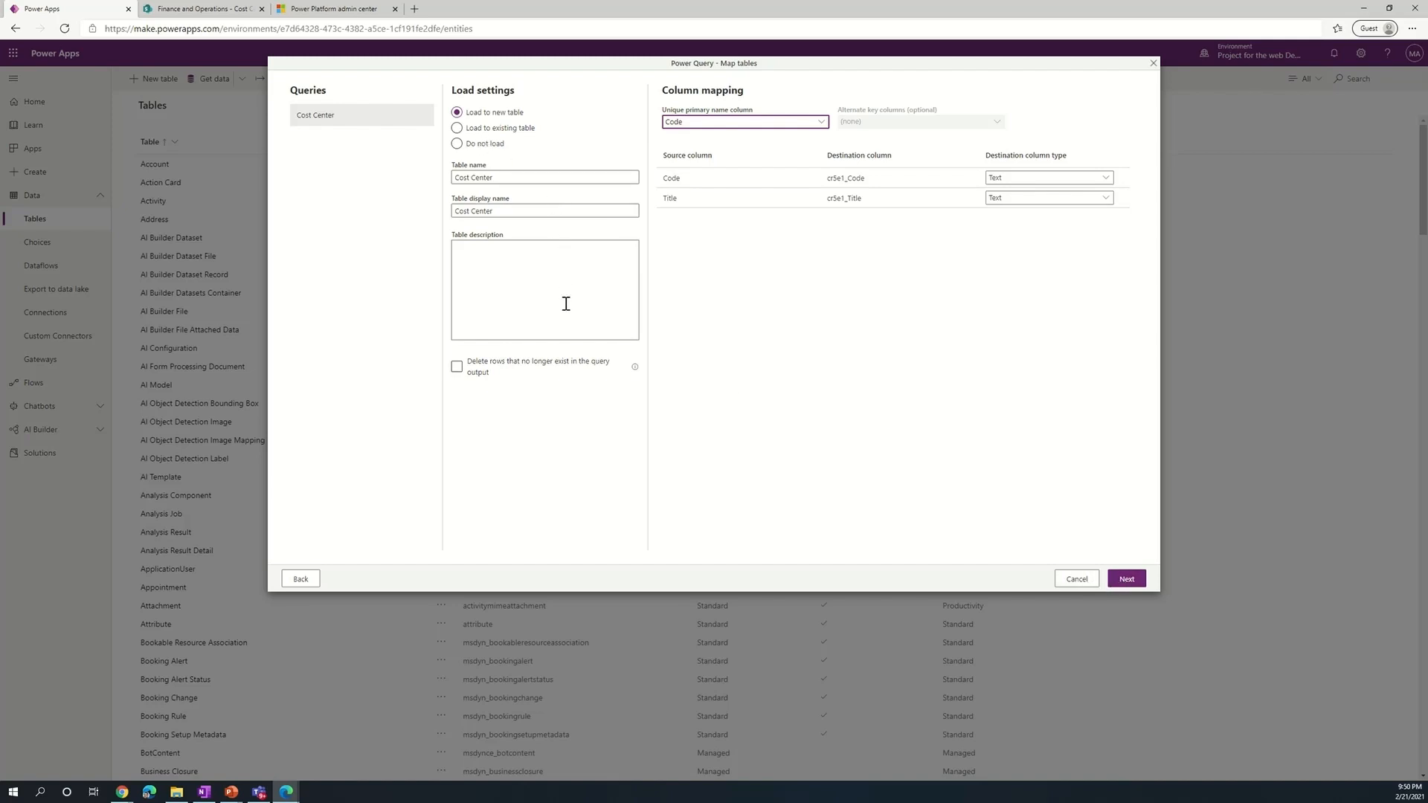
left_click(1126, 571)
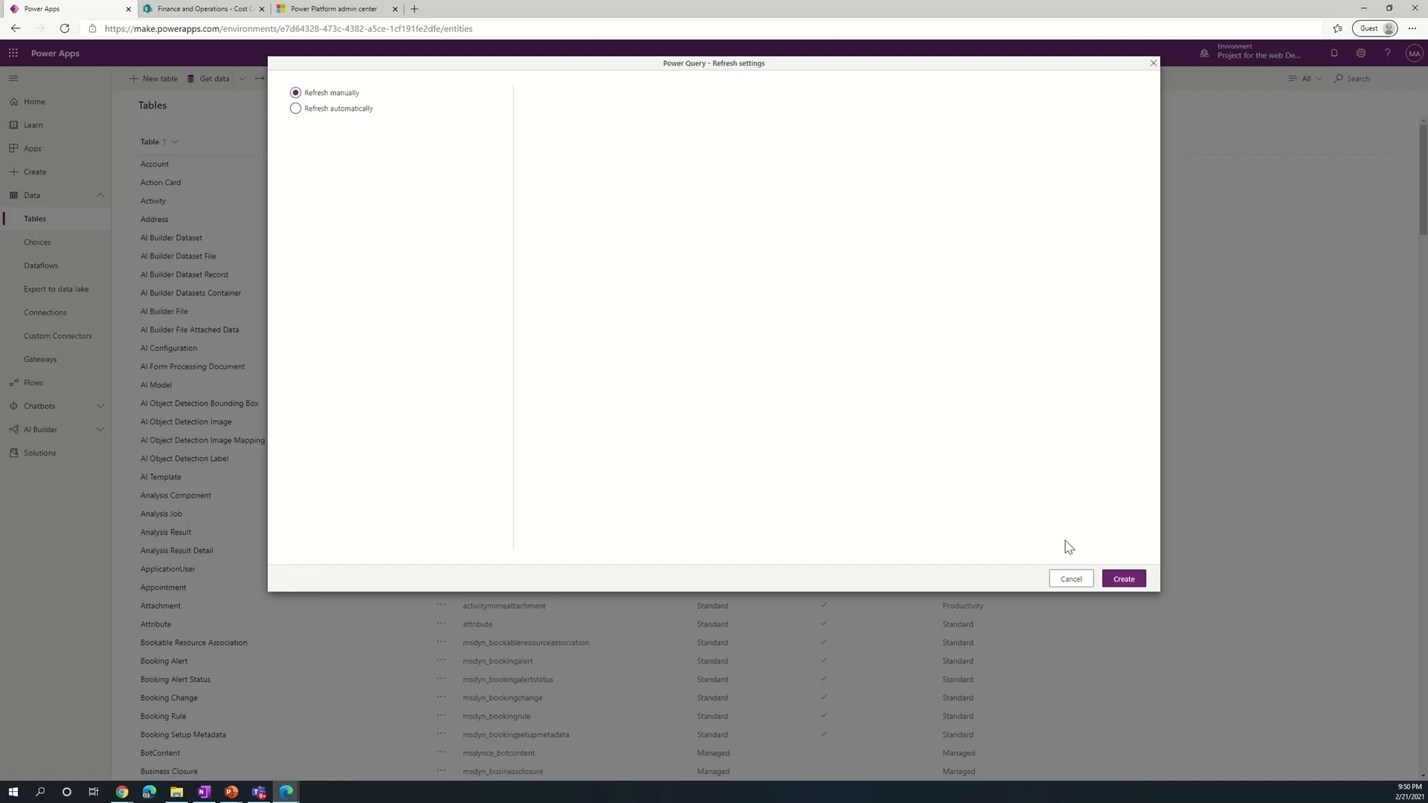
left_click(1123, 580)
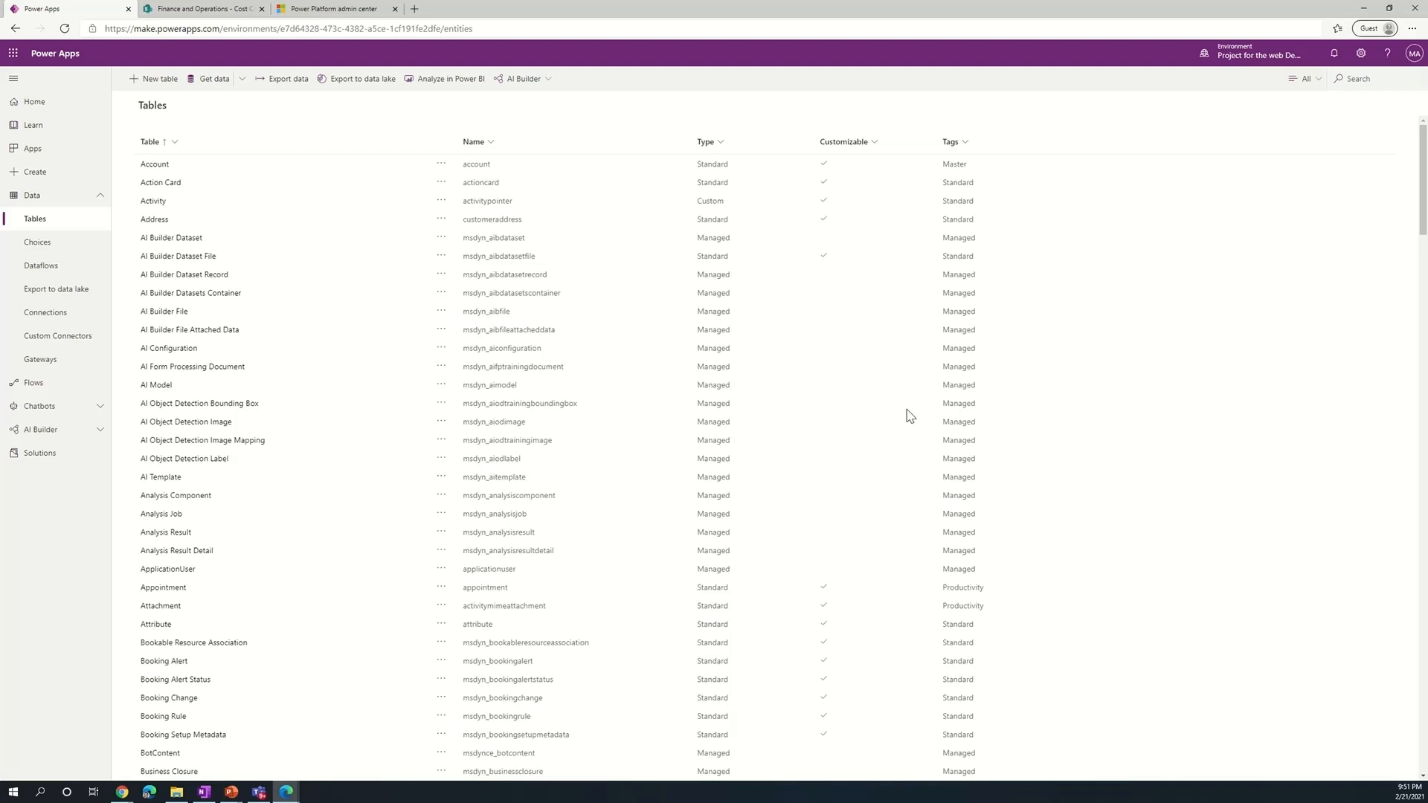
Reload the tables list and search it for "cost" to locate the imported Cost Center table.
scroll(663, 424, "down", 5)
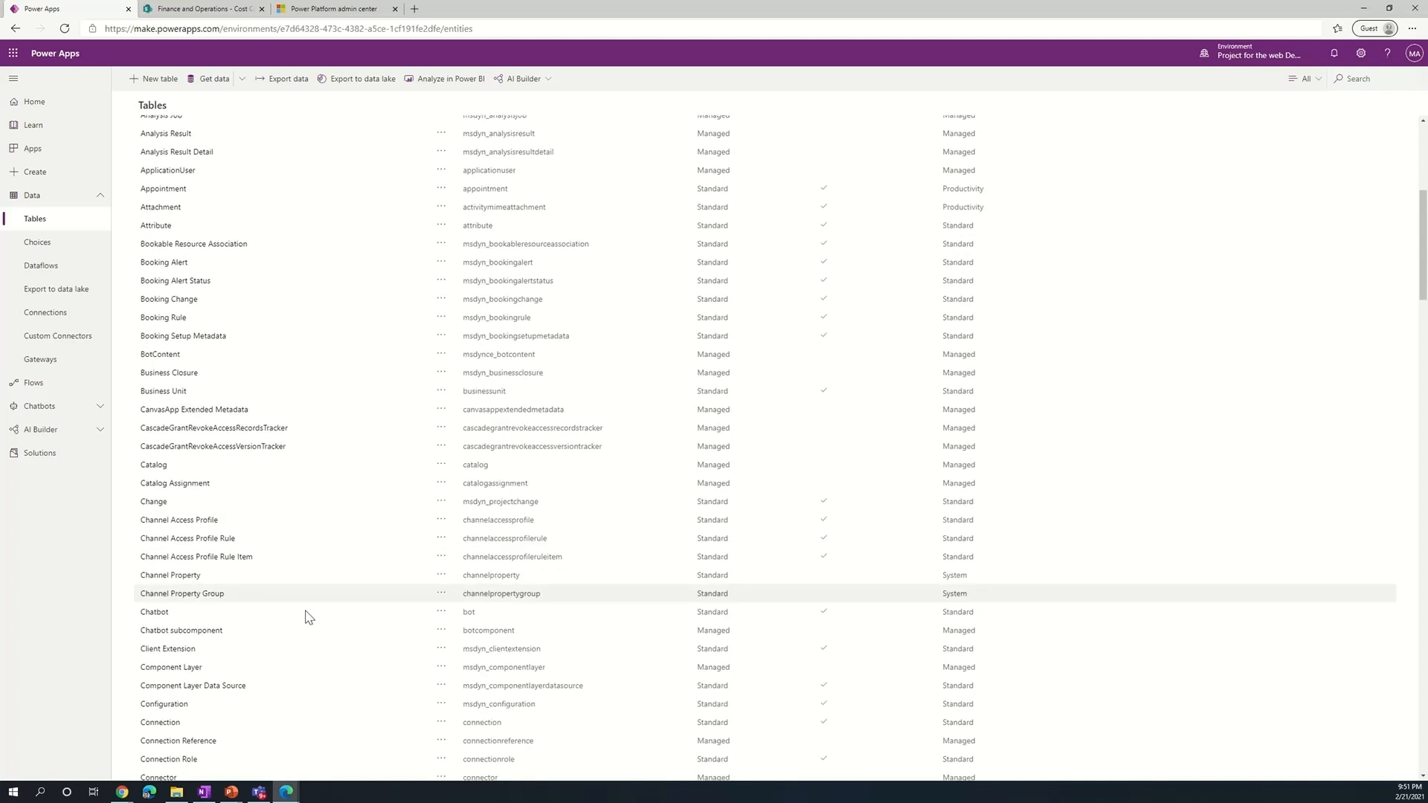
scroll(511, 405, "up", 5)
left_click(1384, 81)
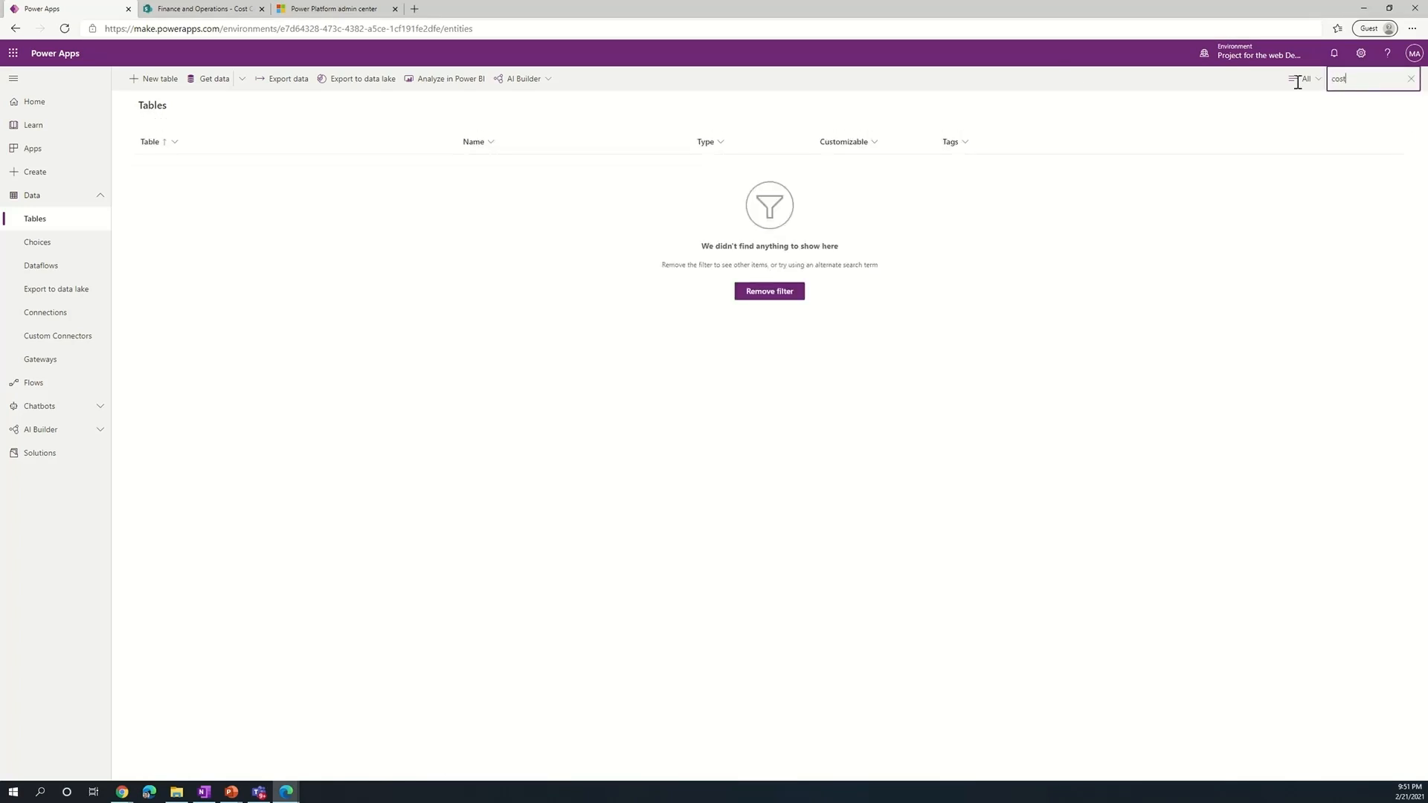
left_click(65, 29)
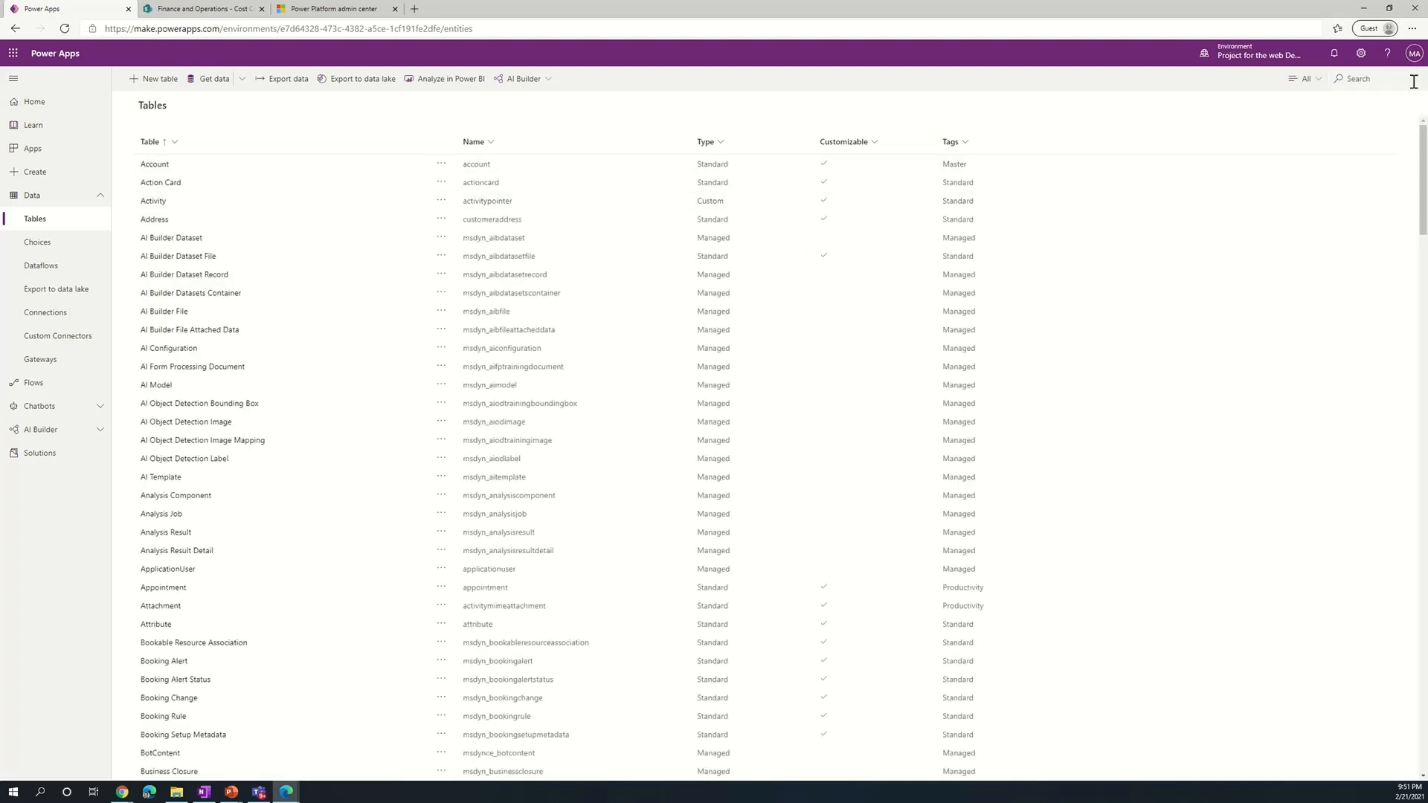
left_click(1413, 81)
type("cost")
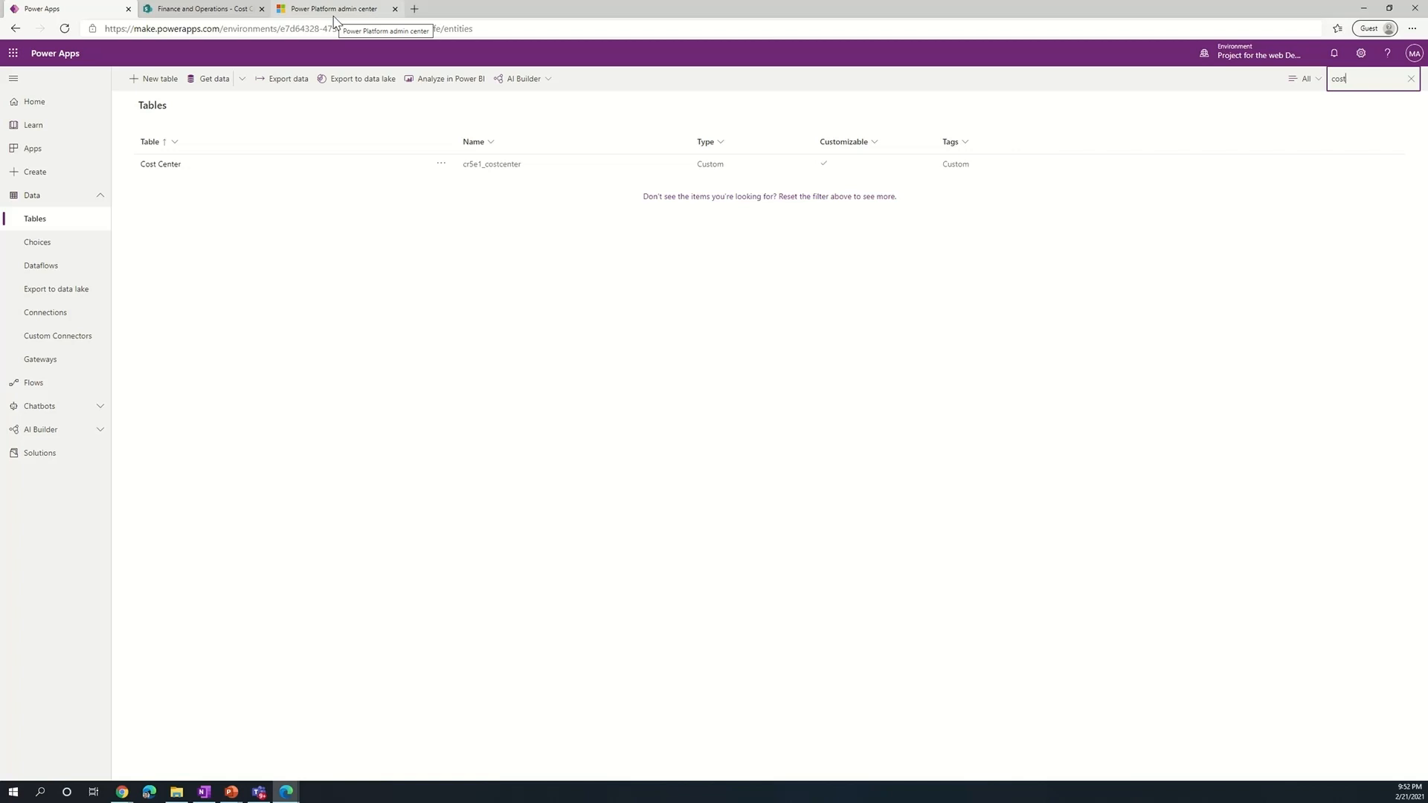
Open the Project Common security role of the Project for the web Demo environment from Power Platform admin center and show its custom entities.
left_click(334, 9)
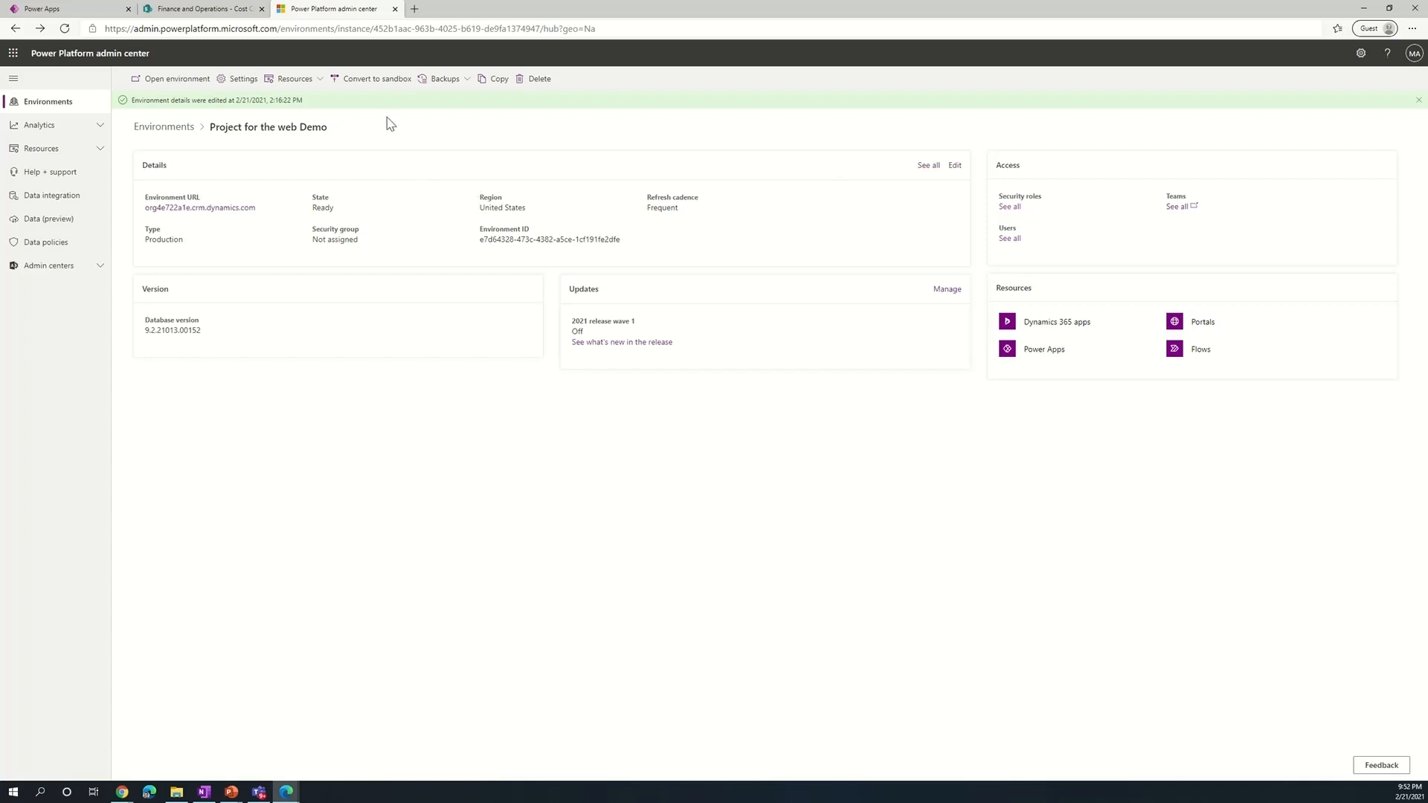
left_click(1011, 209)
scroll(340, 332, "down", 3)
left_click(365, 540)
left_click(394, 584)
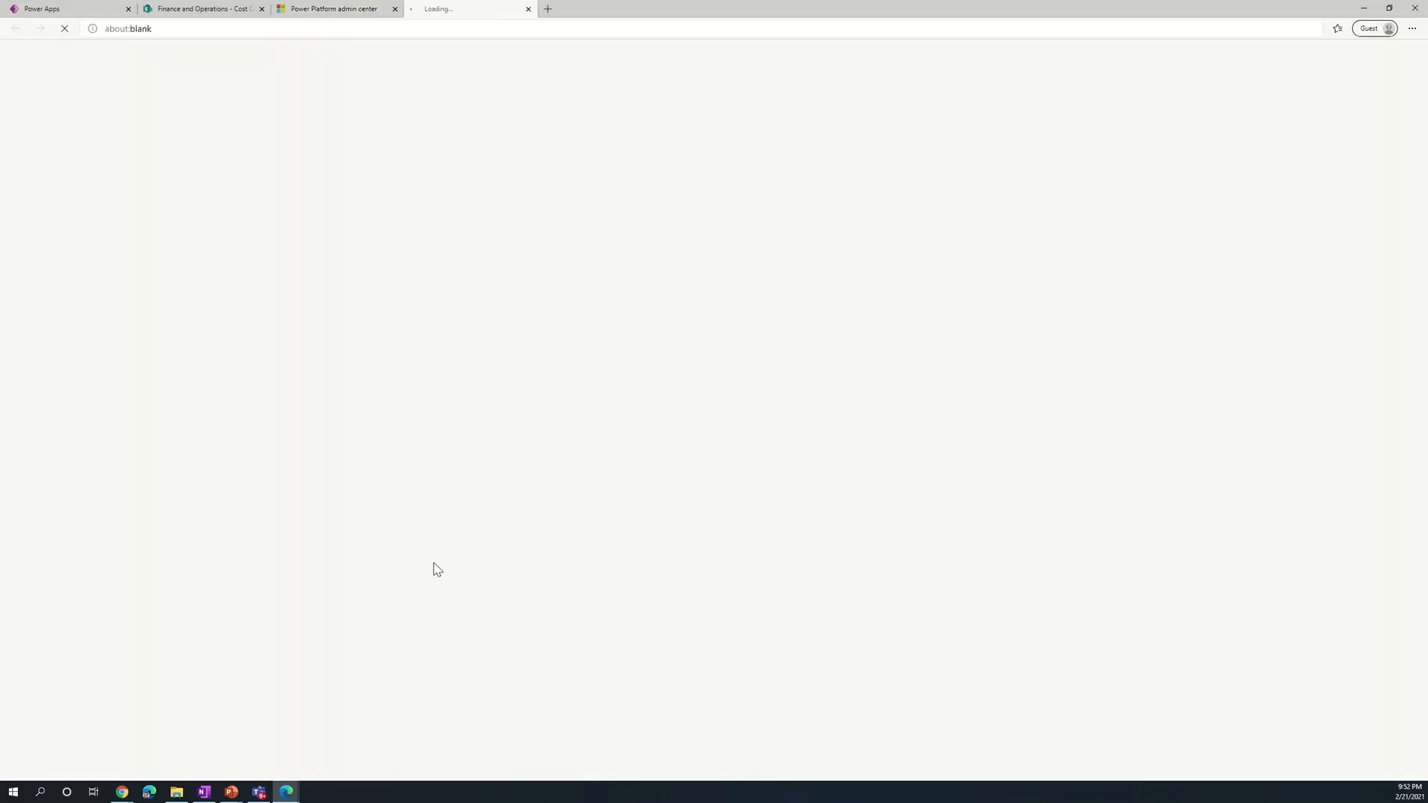
left_click(464, 139)
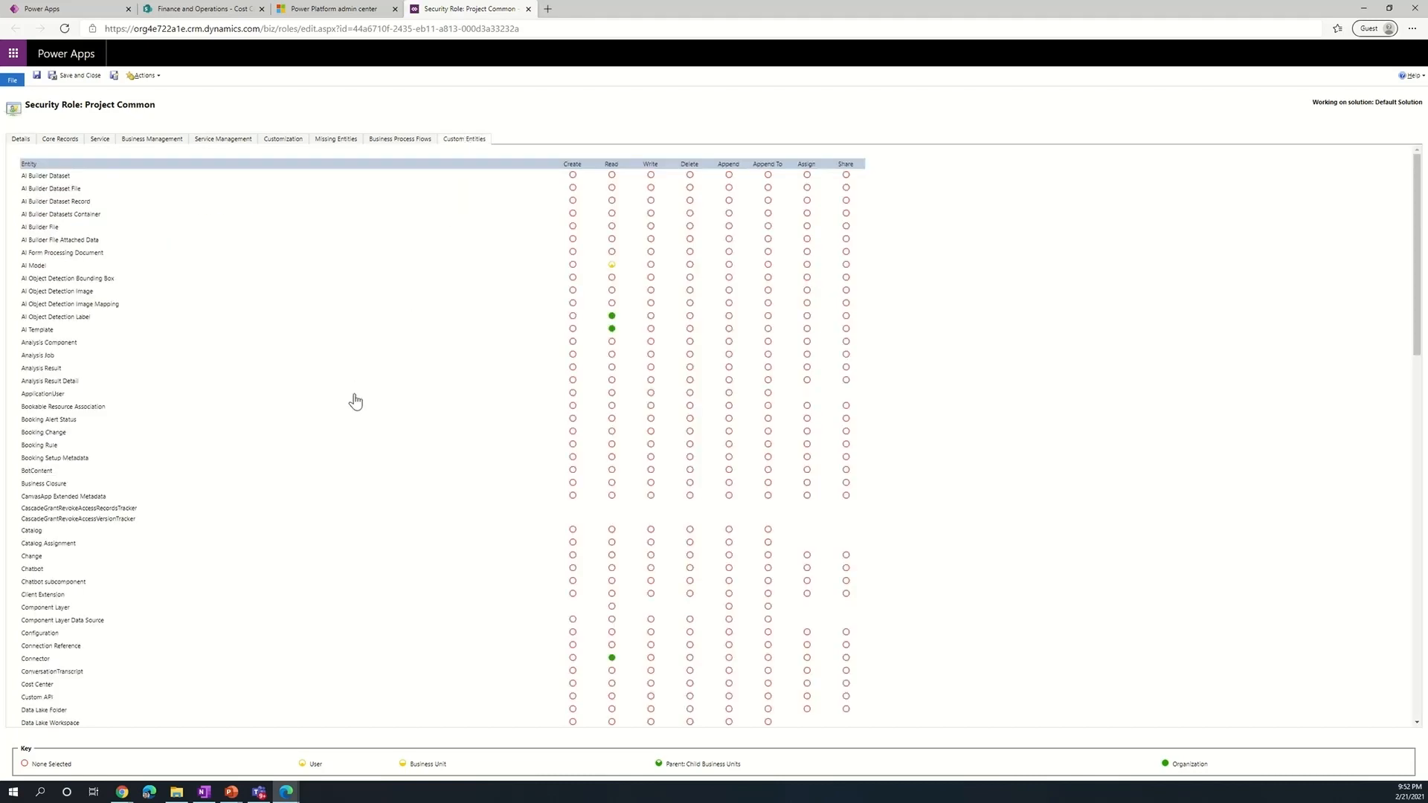
Grant the Project Common role Create, Read, Write, Delete and Append privileges on the Cost Center entity, then save and close the role.
scroll(354, 401, "down", 5)
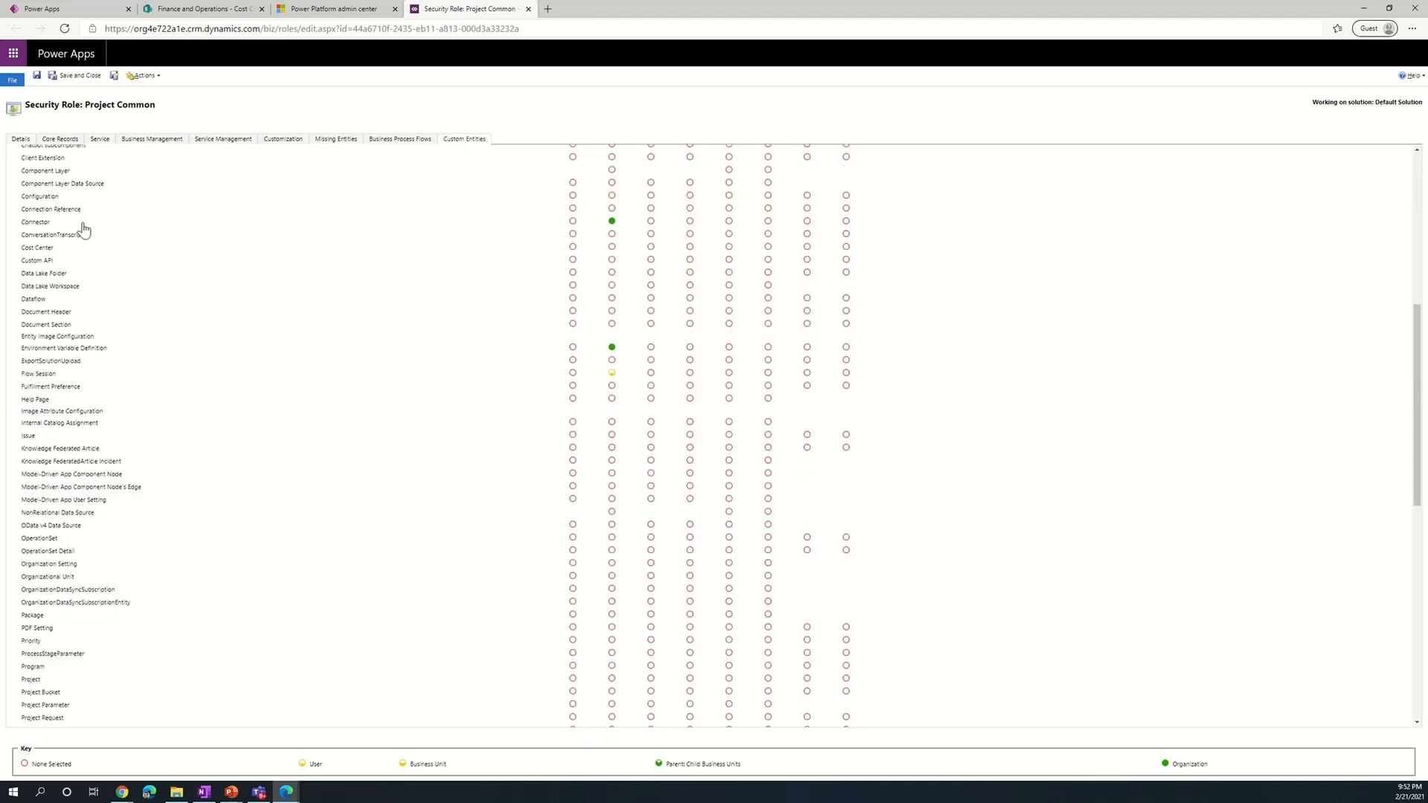
scroll(82, 238, "down", 1)
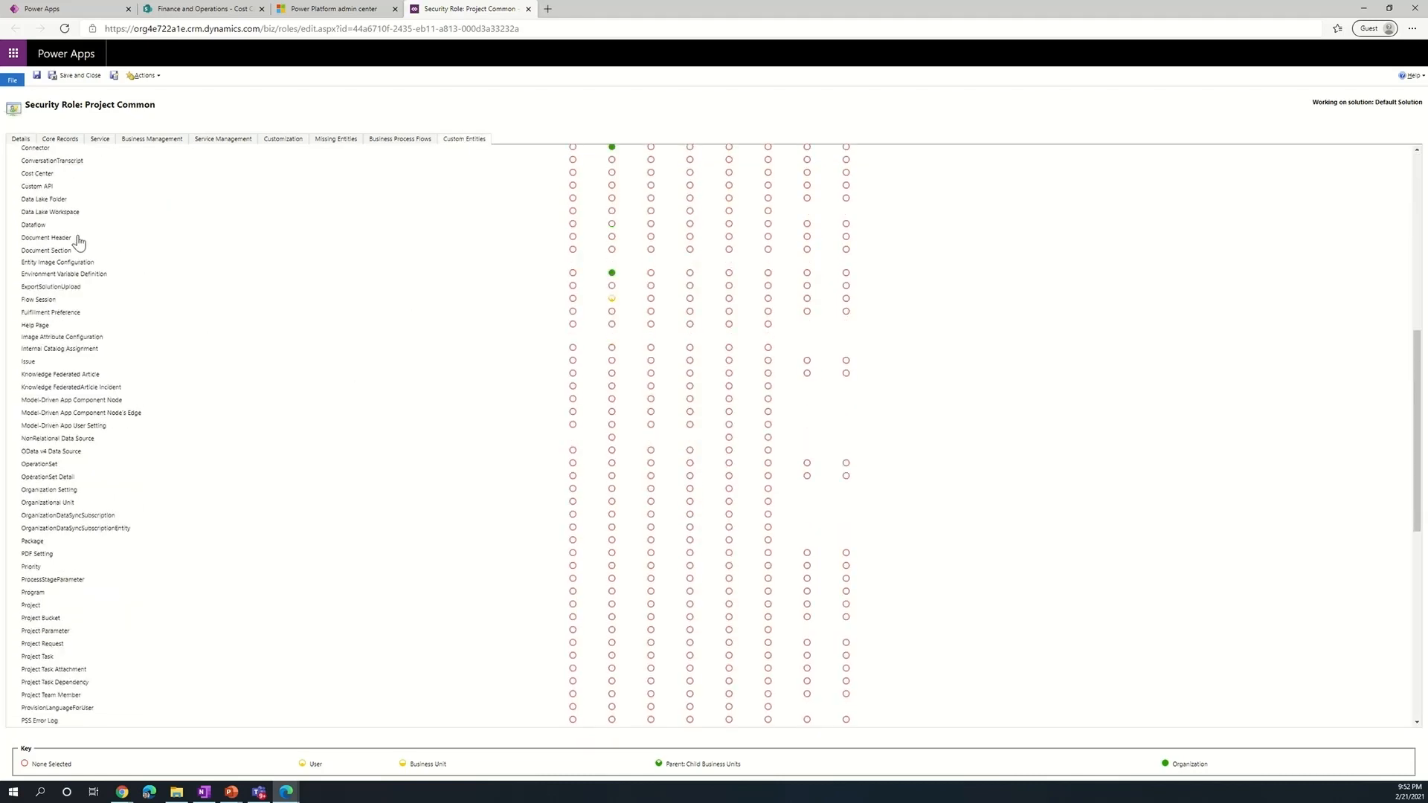
left_click(573, 161)
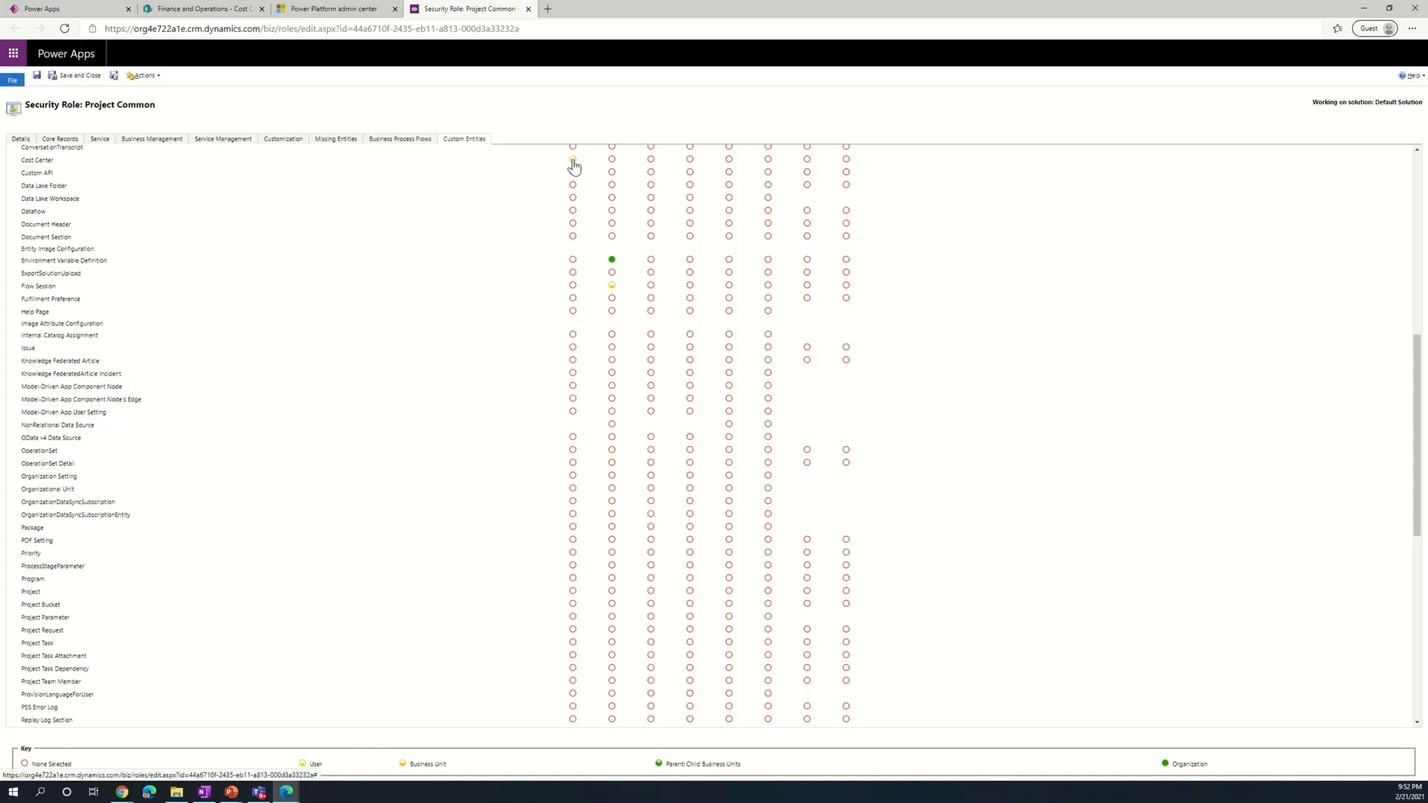
left_click(612, 160)
left_click(650, 161)
left_click(689, 161)
left_click(728, 161)
left_click(74, 75)
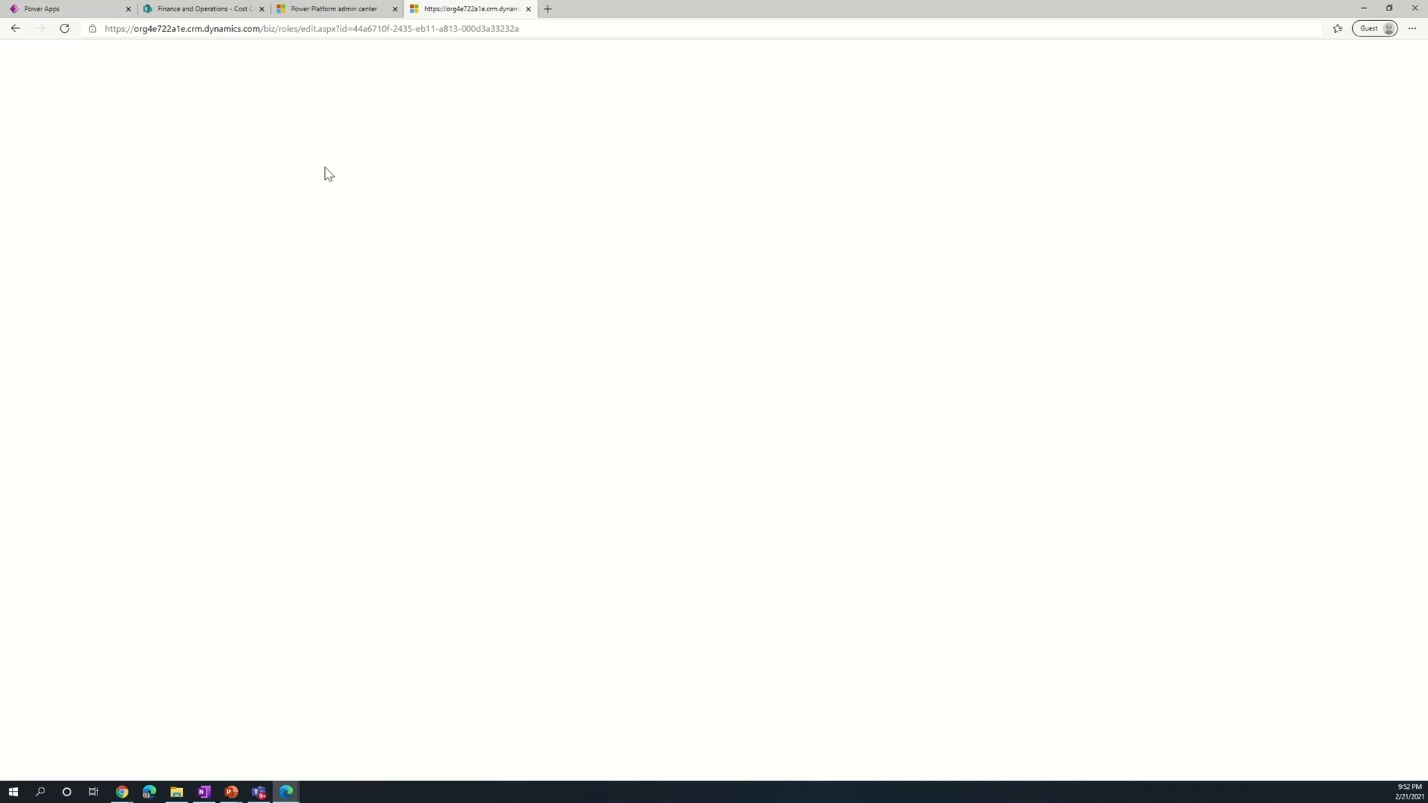
Return to Power Apps and open the Cost Center table's Cost Center Lookup View for editing.
left_click(49, 14)
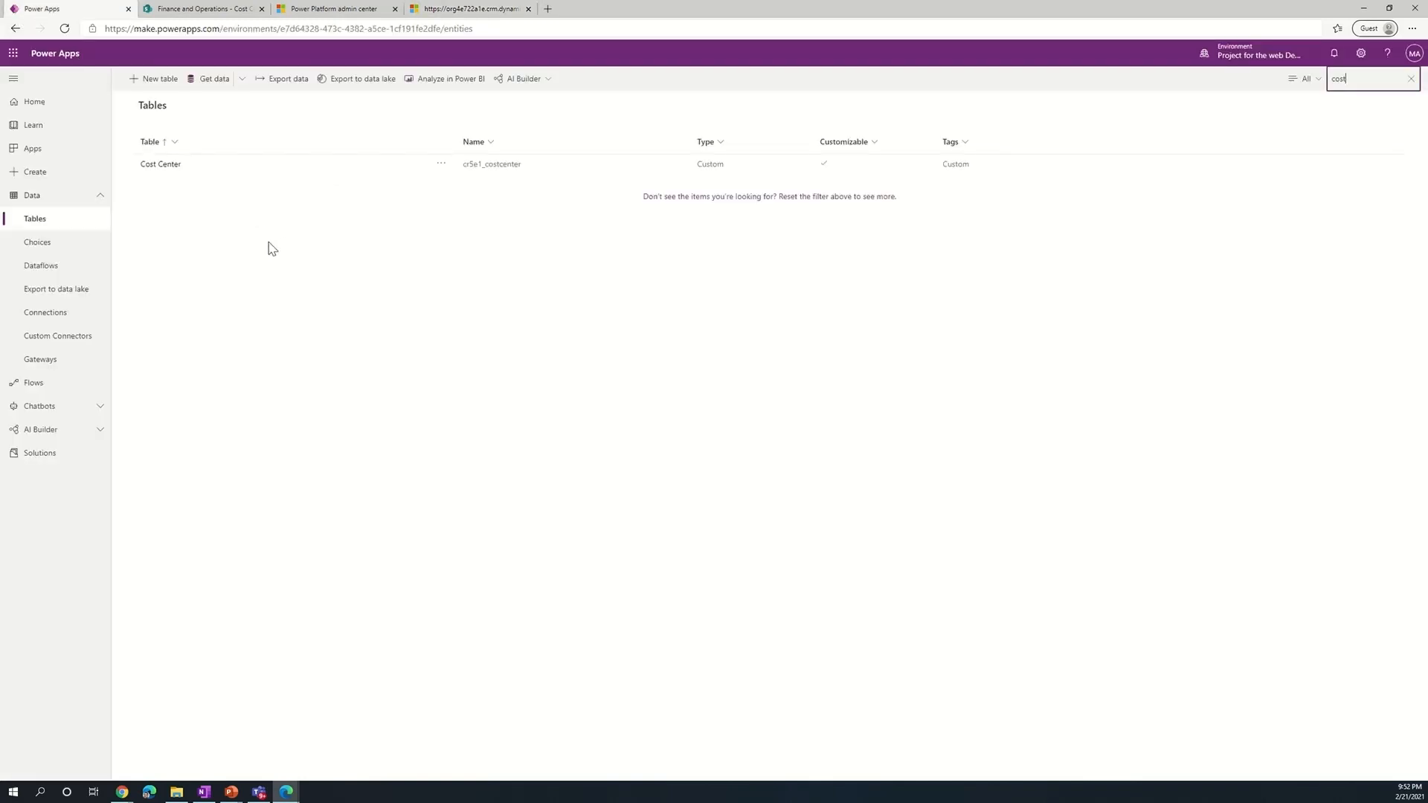
left_click(165, 171)
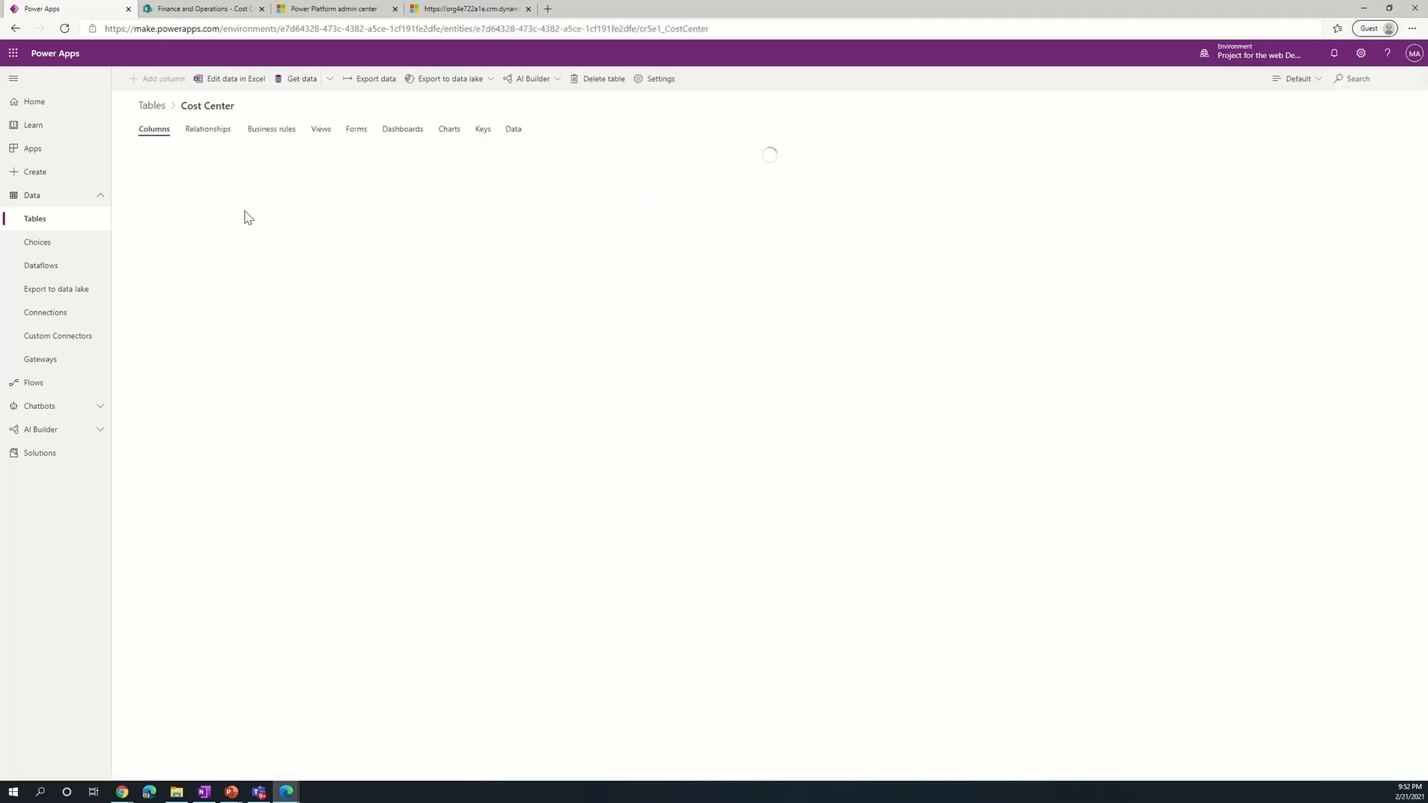
left_click(316, 134)
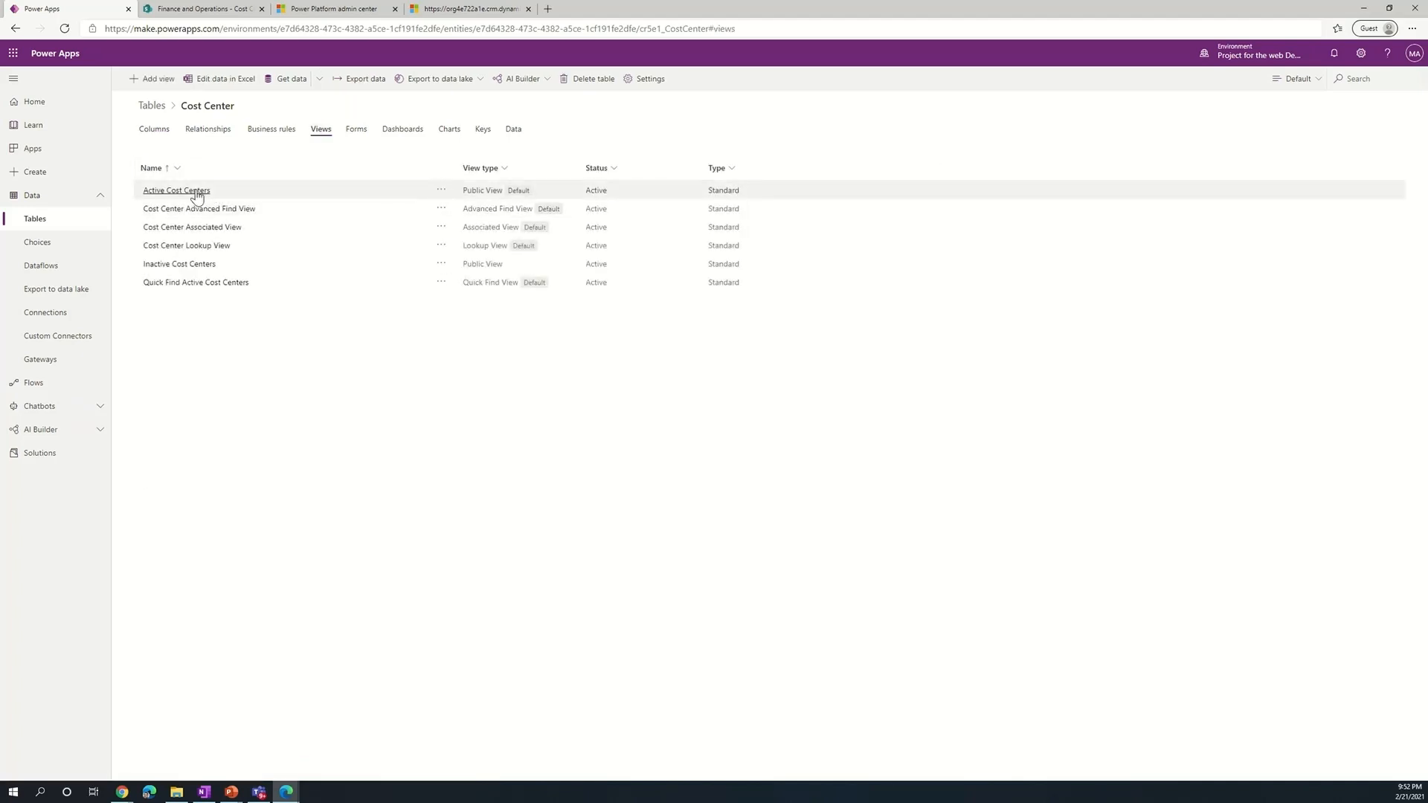
left_click(200, 250)
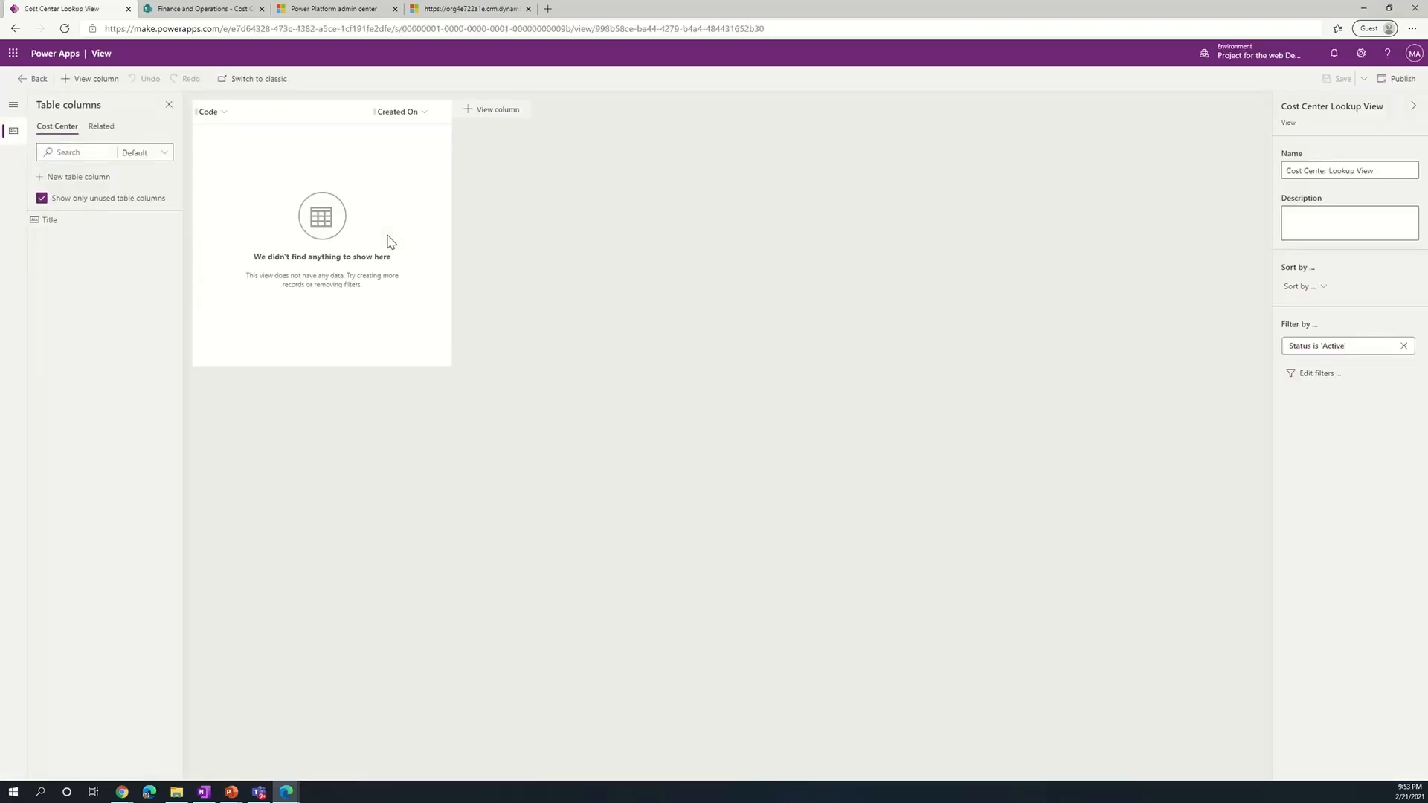
Replace the Created On column with Title in the Cost Center Lookup View, save and publish it, and return to the views list.
left_click(435, 117)
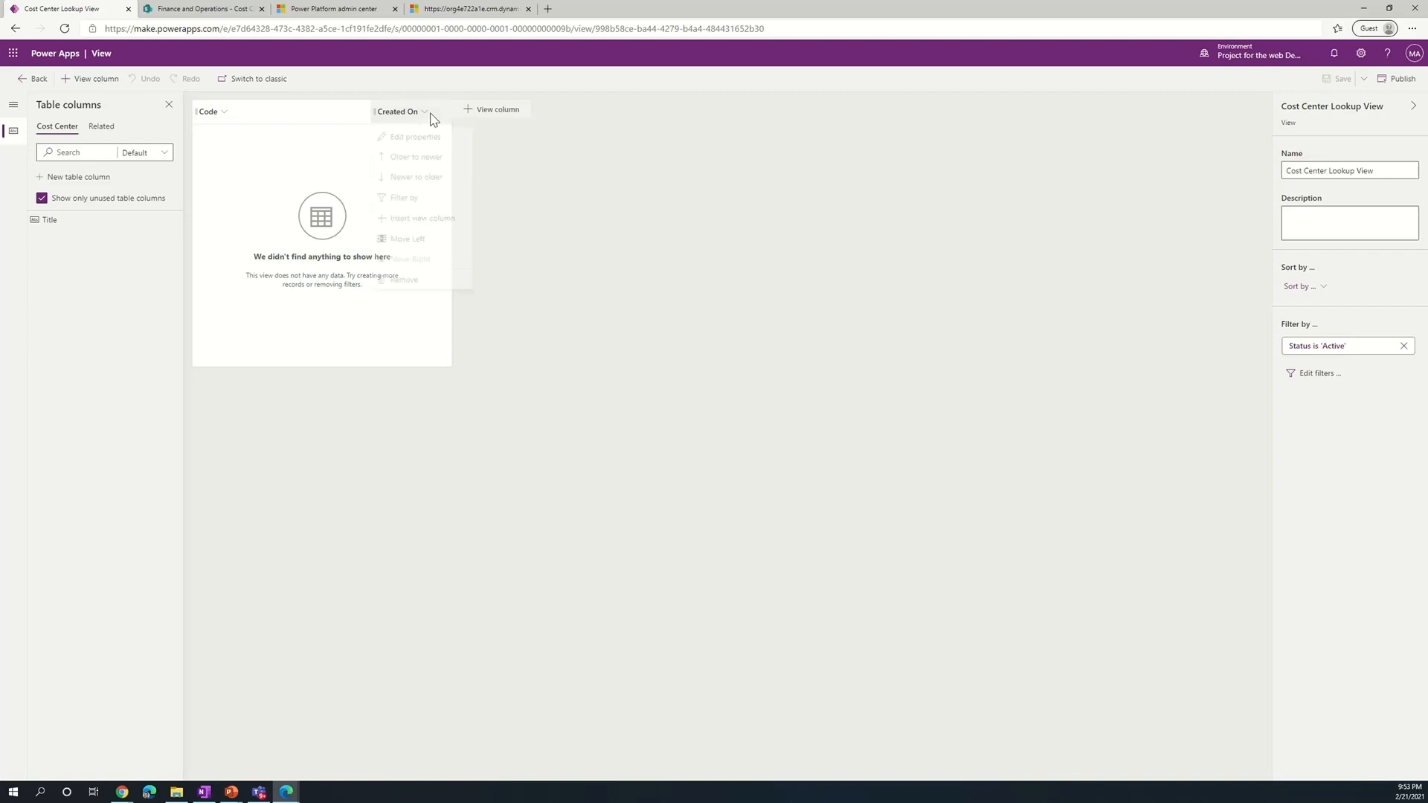
left_click(418, 285)
left_click_drag(70, 220, 198, 119)
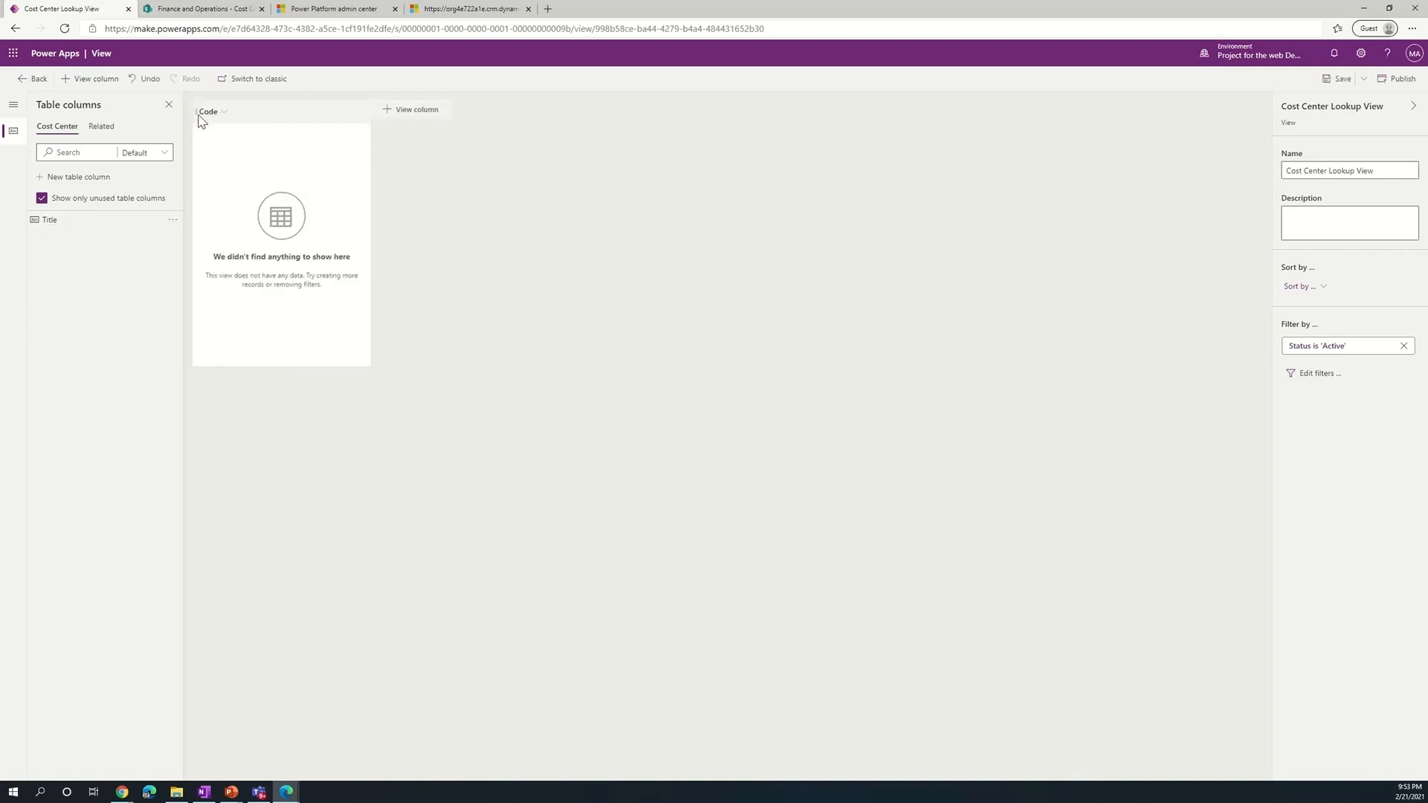
left_click(47, 223)
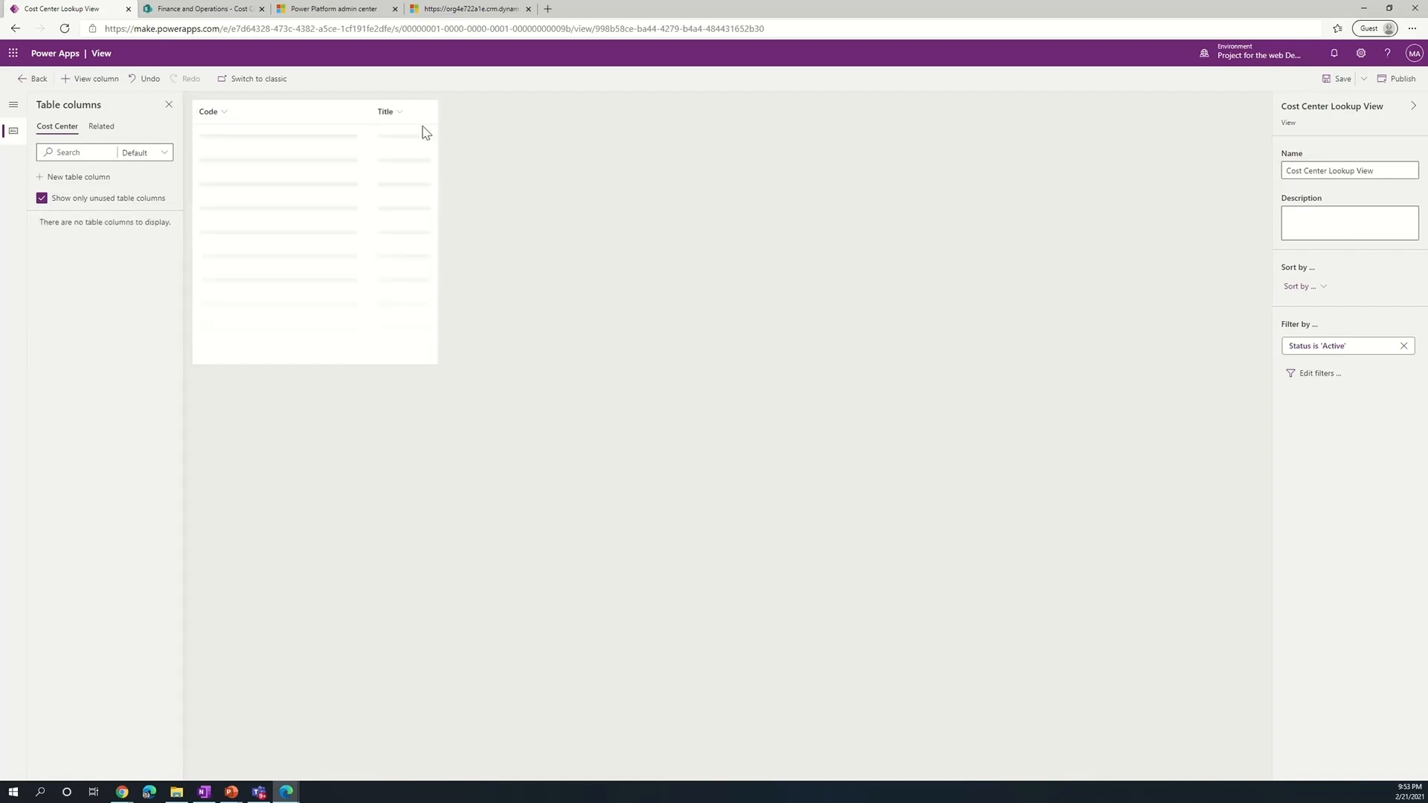
left_click(1337, 79)
left_click(1401, 80)
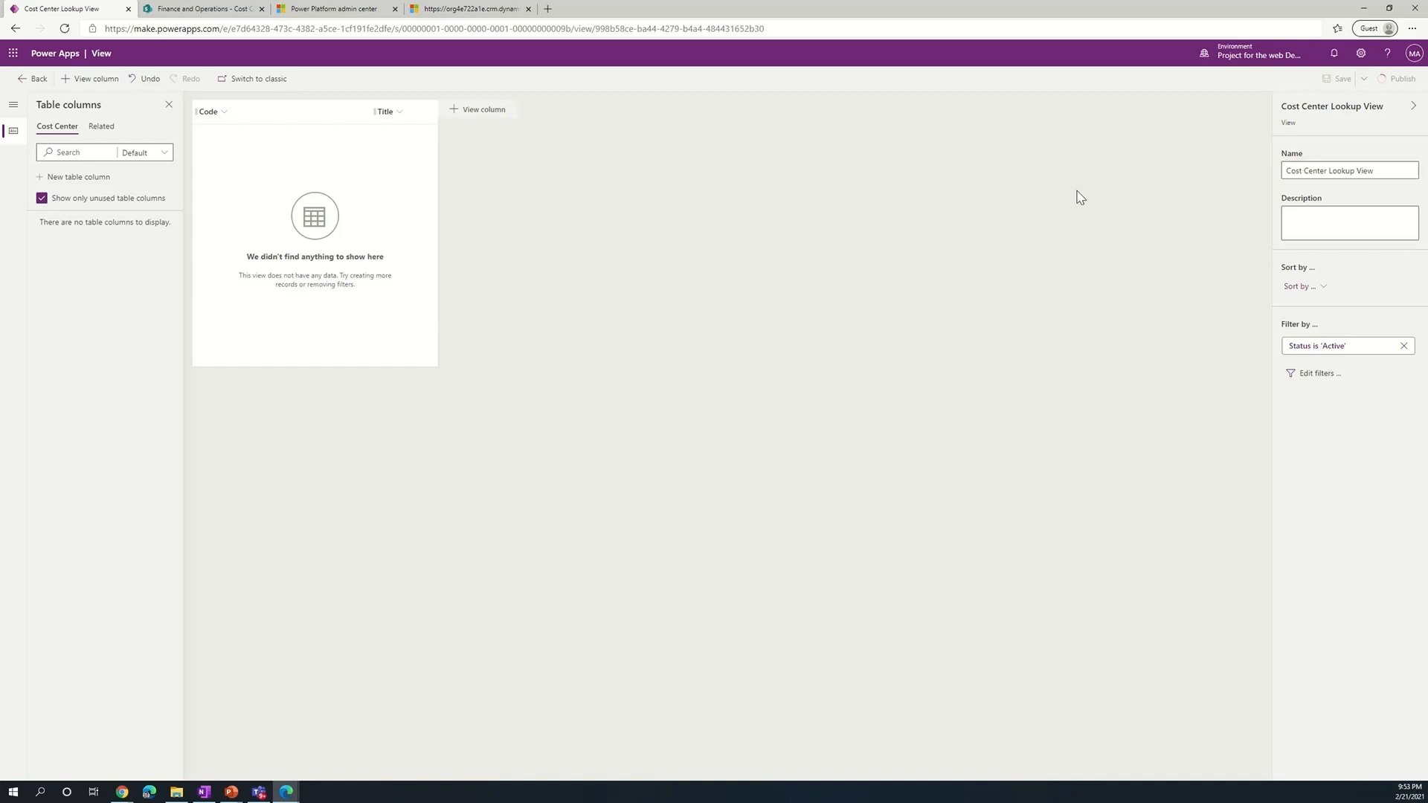
left_click(33, 78)
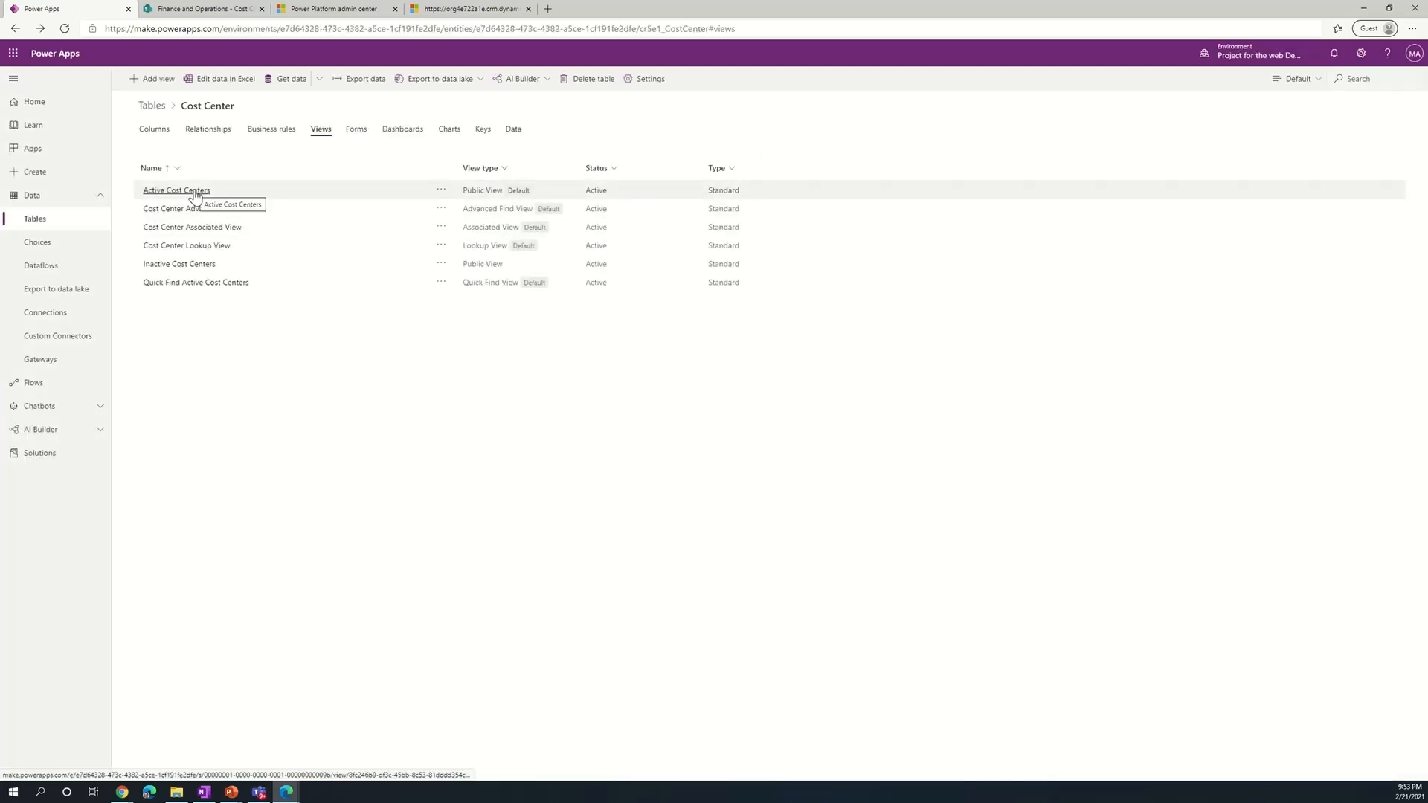
Replace the Created On column with Title in the Active Cost Centers view, save and publish it, and return to the views list.
left_click(196, 191)
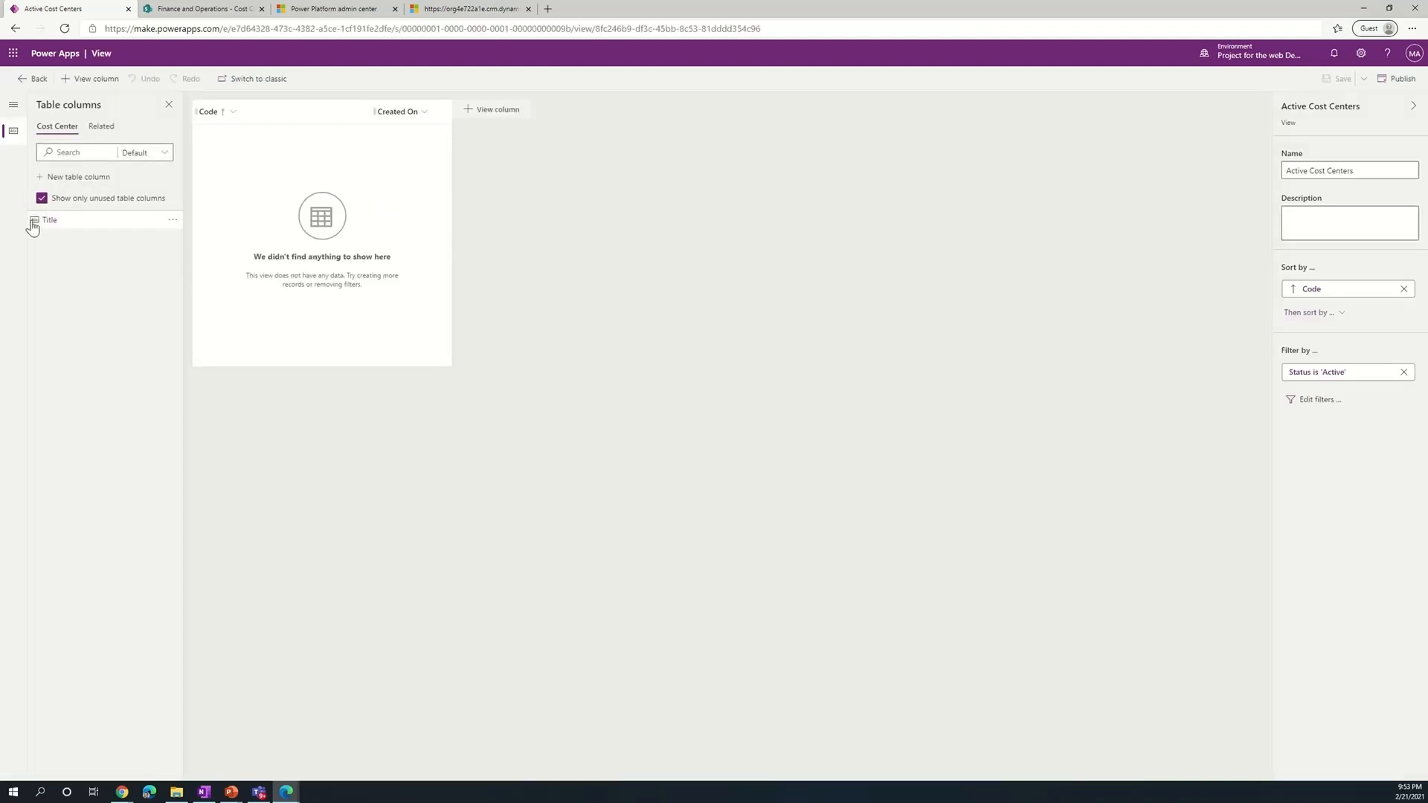
left_click_drag(34, 227, 200, 119)
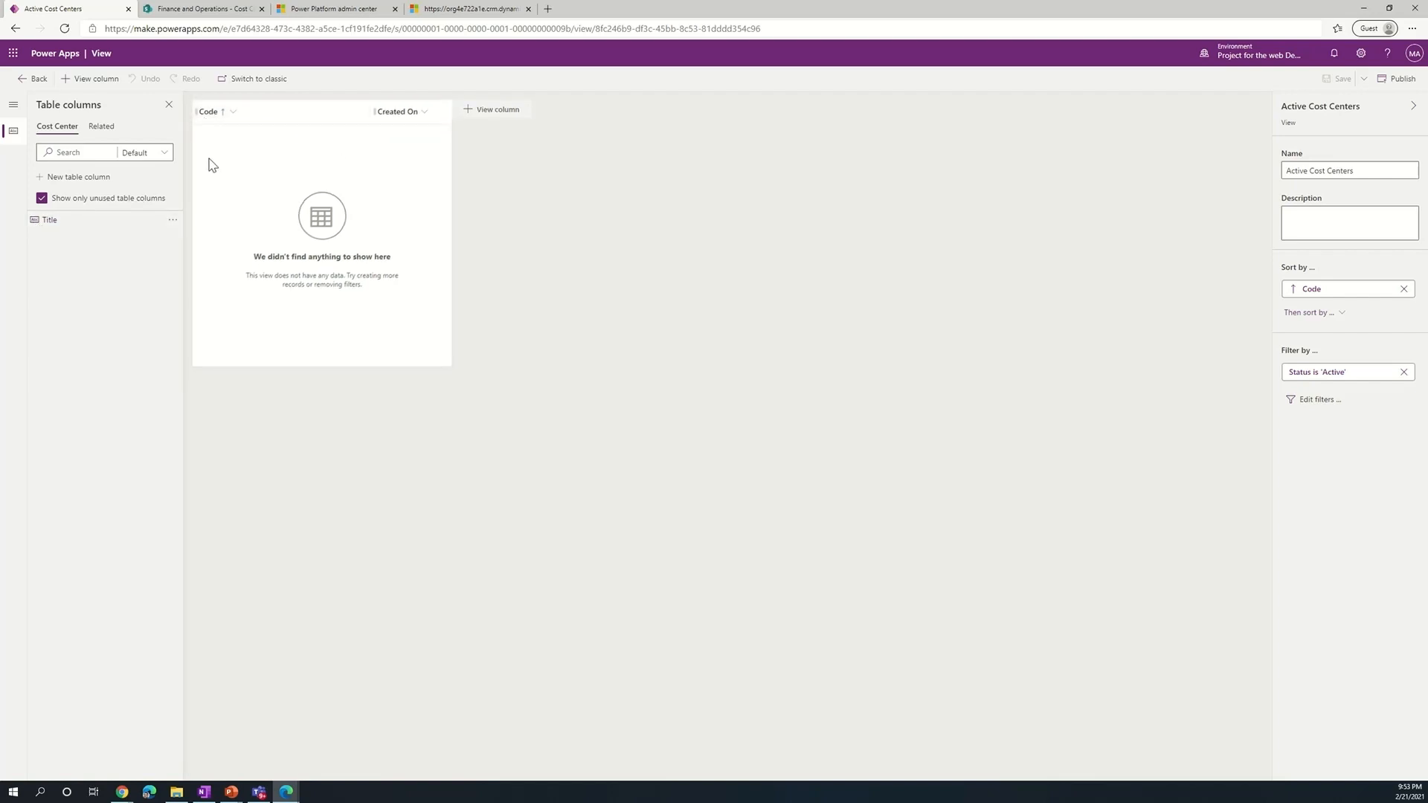
double_click(47, 220)
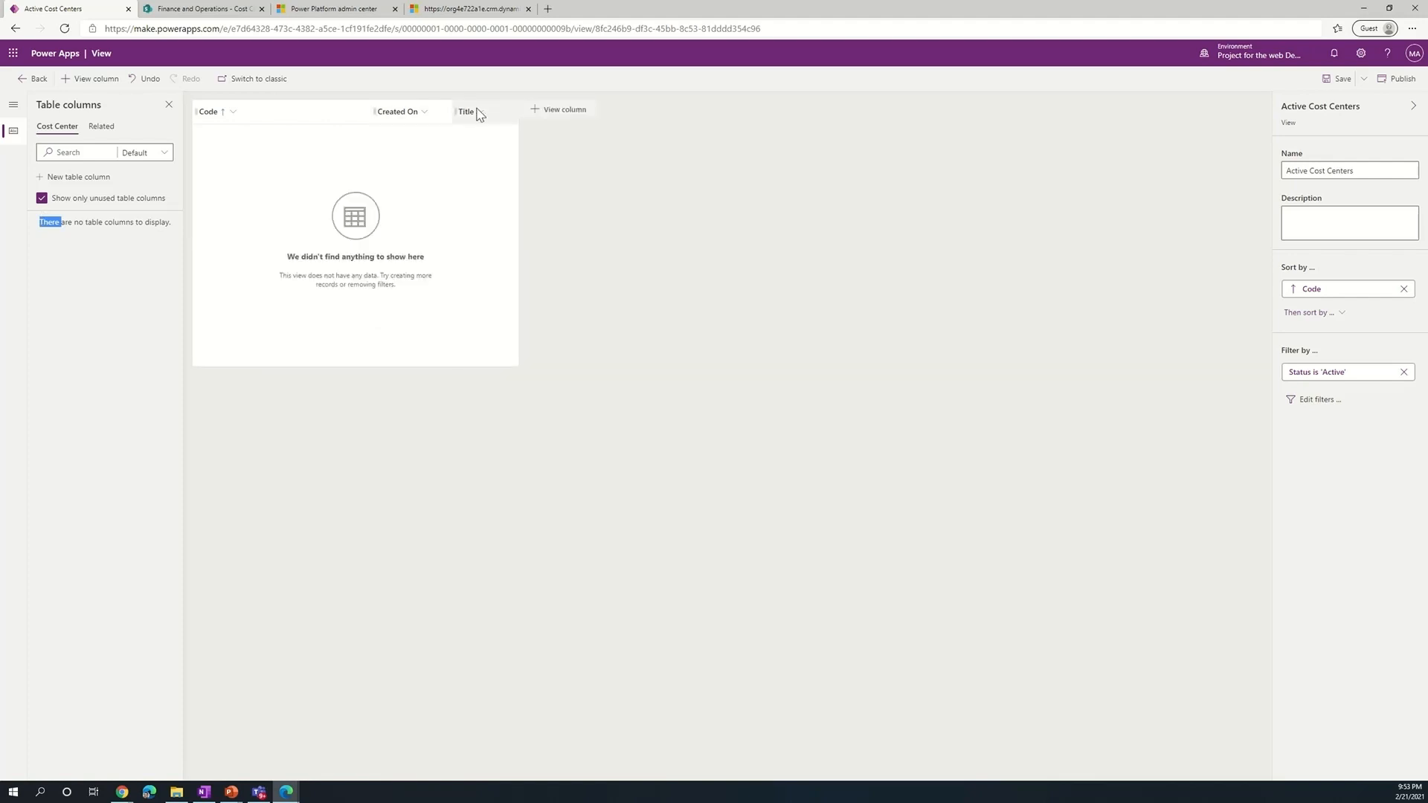
left_click(424, 119)
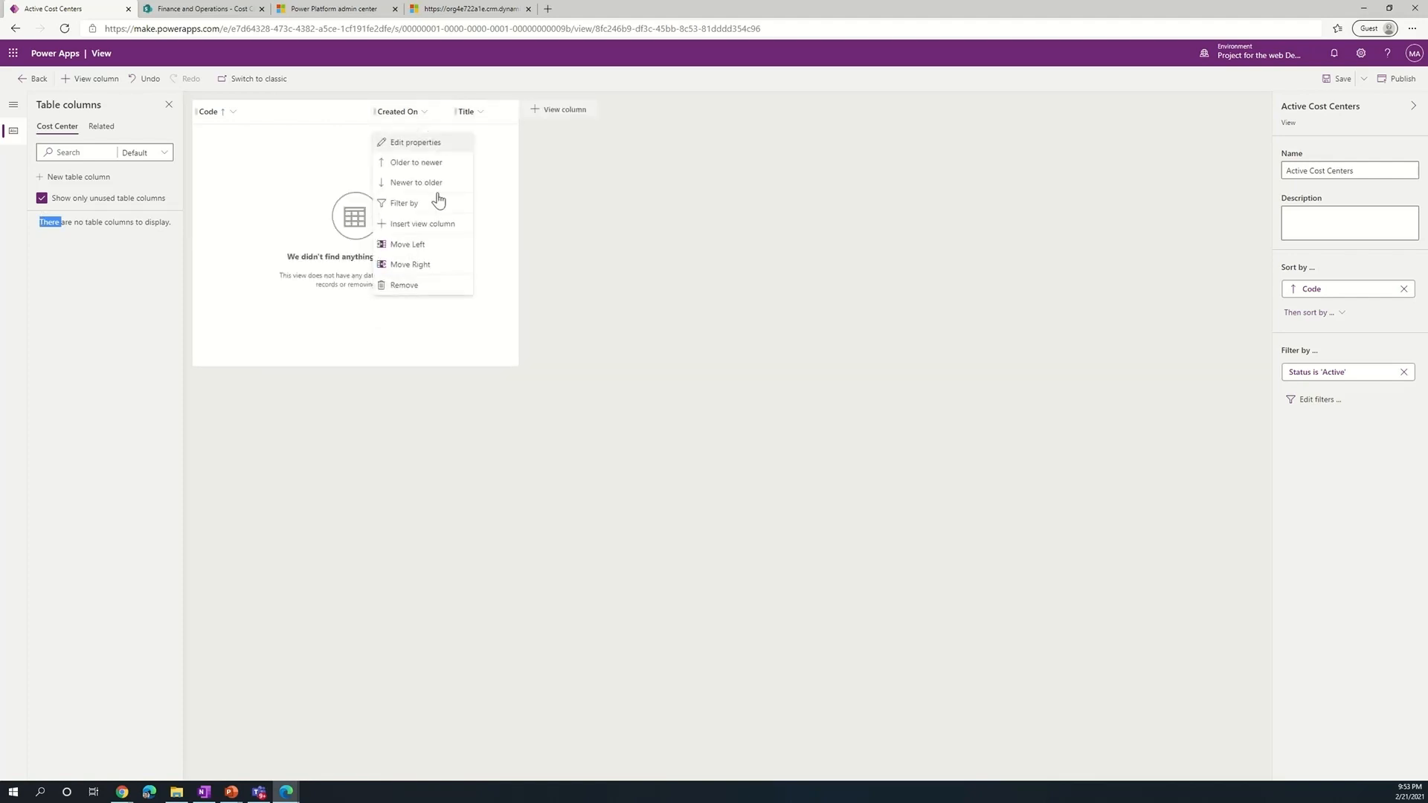
left_click(422, 286)
left_click(1339, 78)
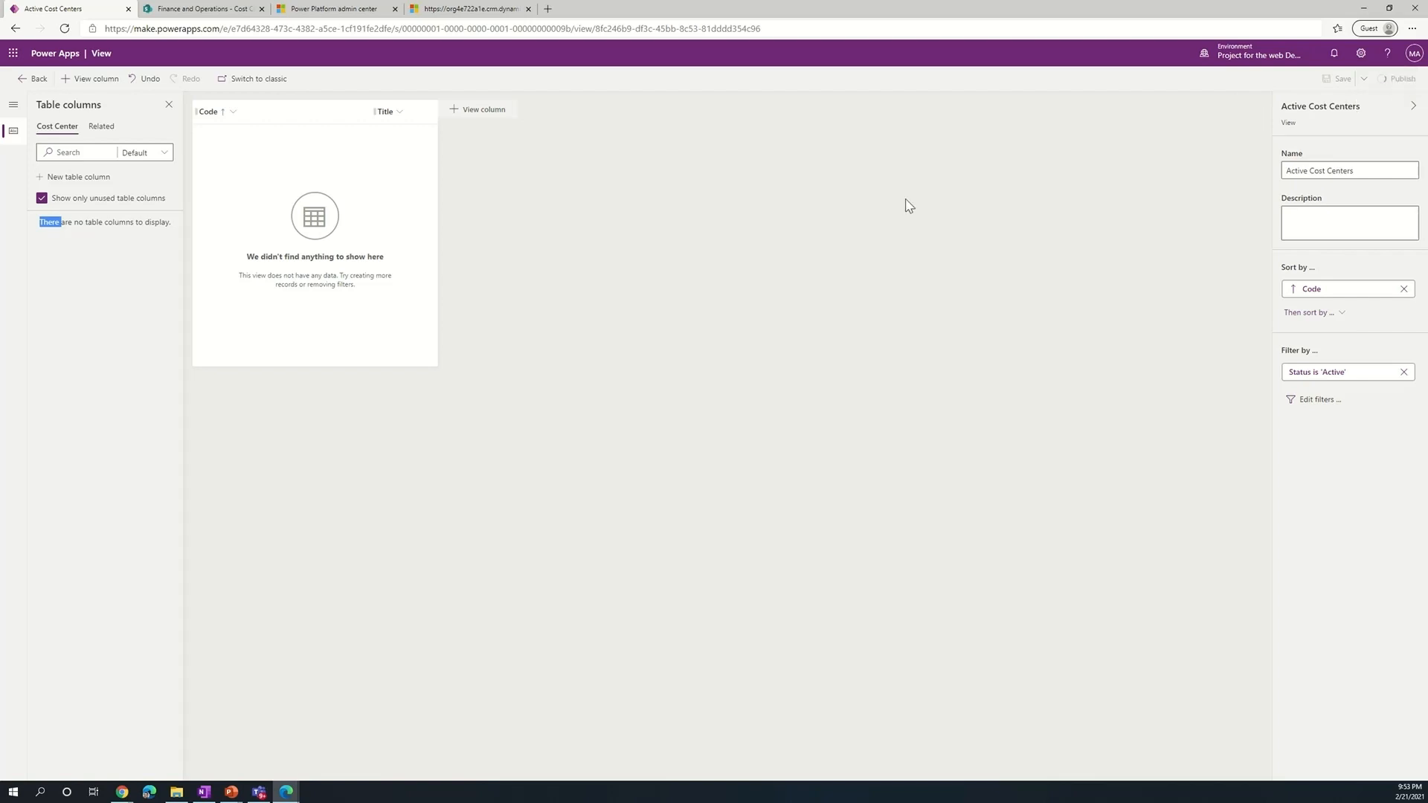
left_click(34, 79)
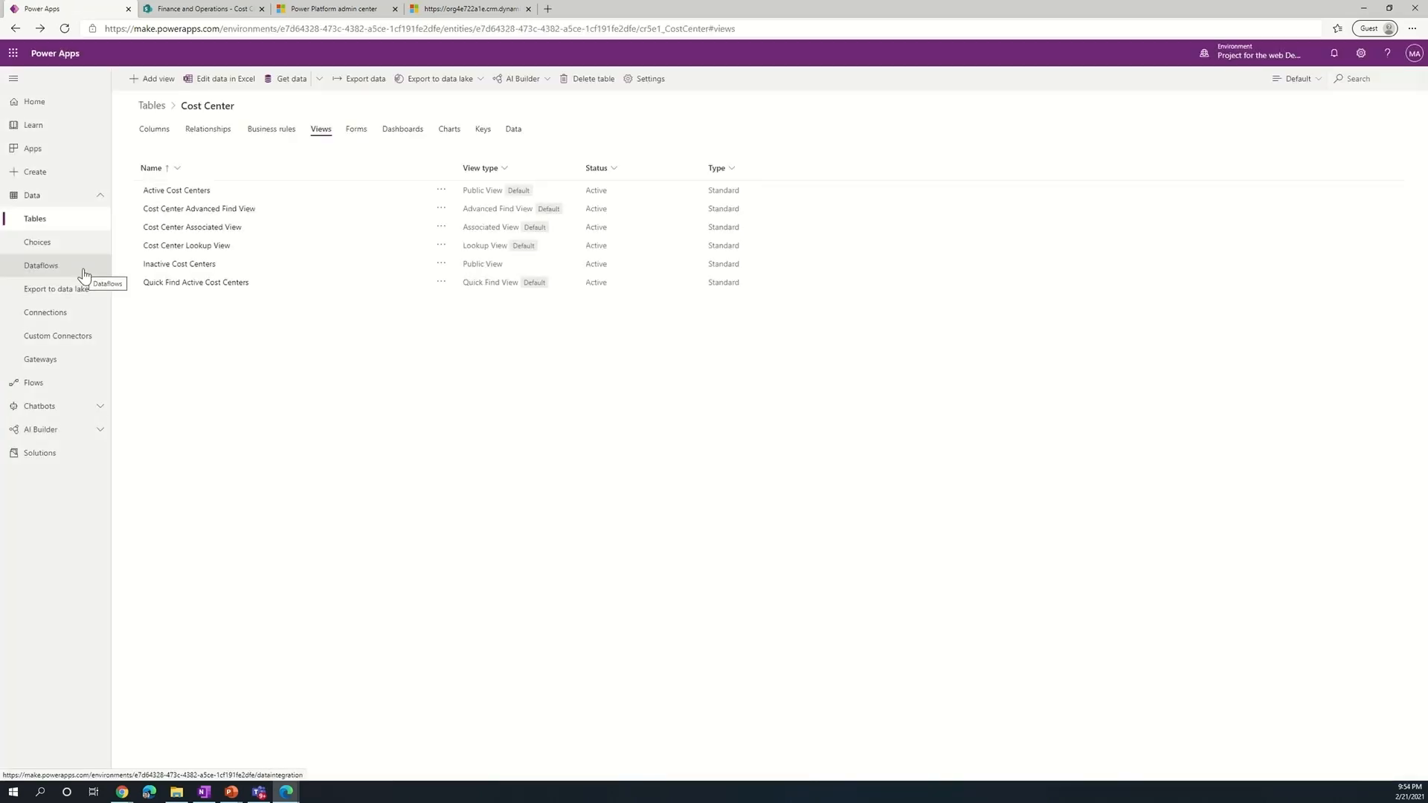
Check the Cost Center table's records and refresh the dataflow named New dataflow.
left_click(512, 131)
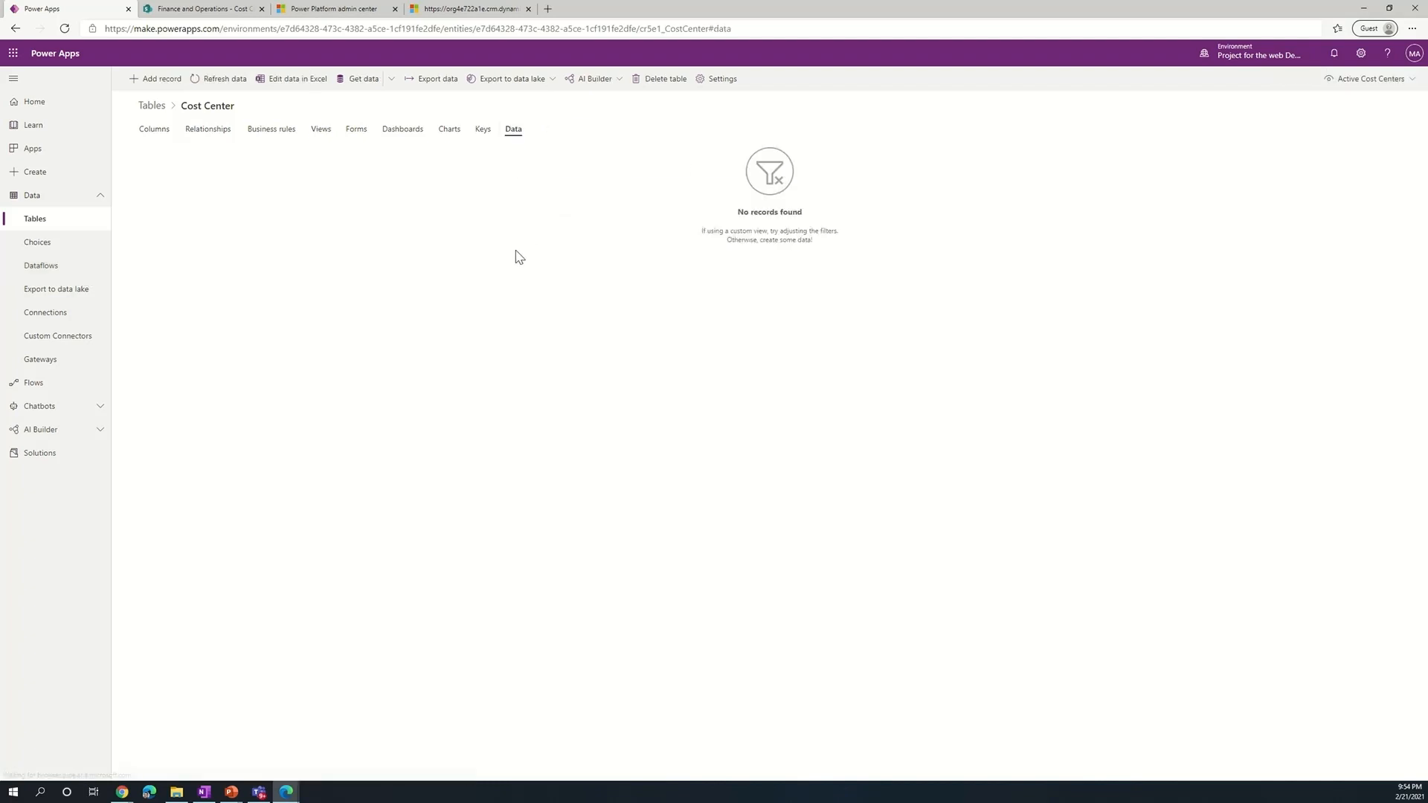
left_click(44, 265)
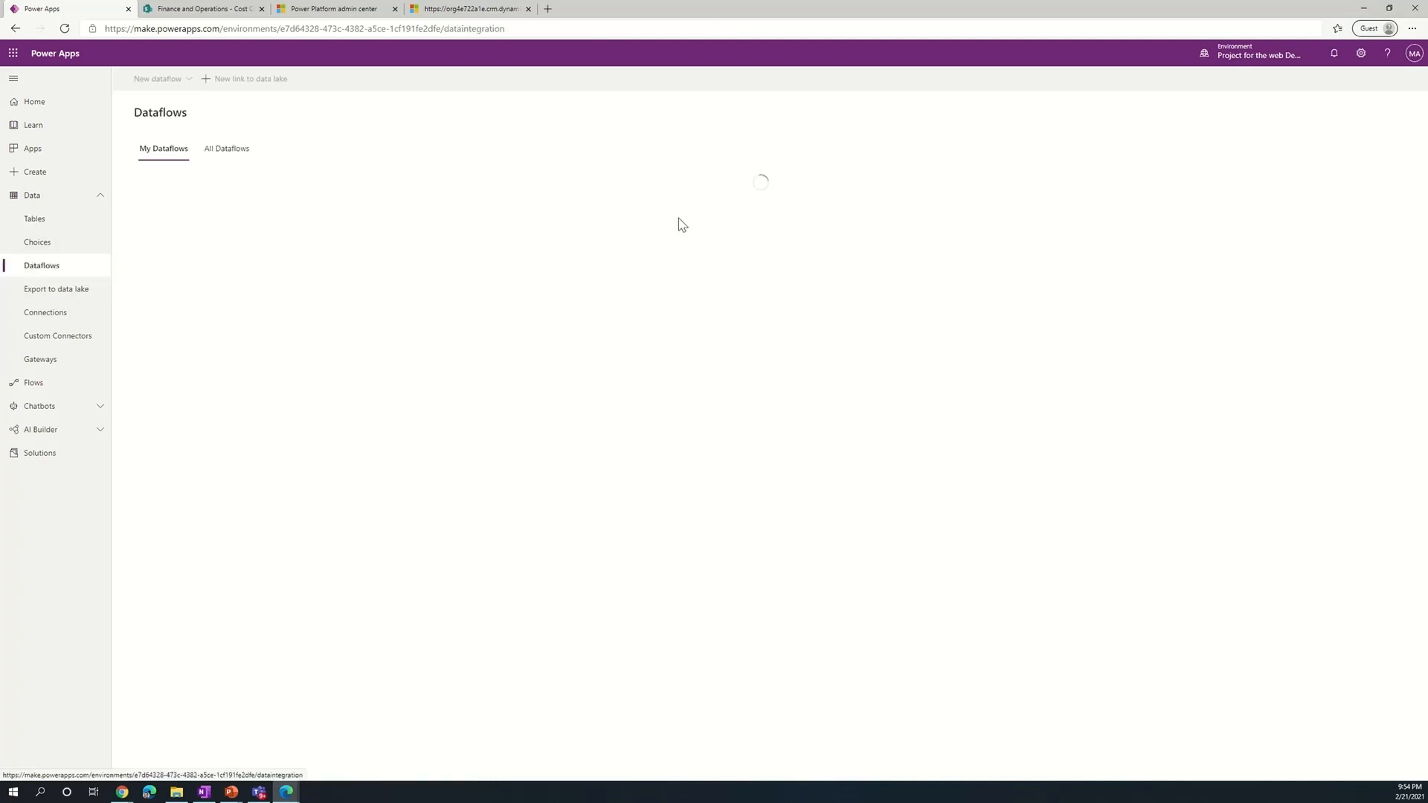
left_click(1375, 215)
left_click(1374, 274)
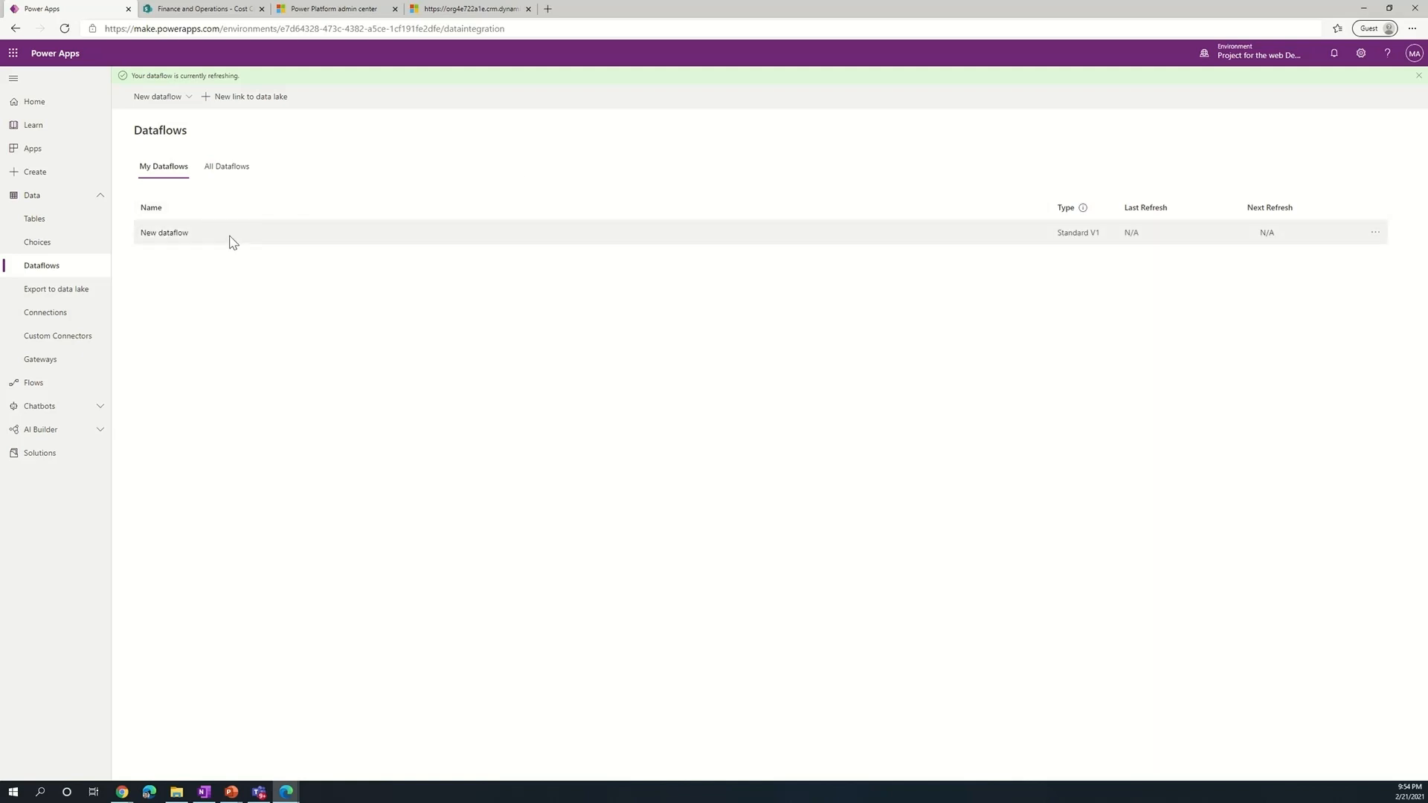
Search the tables list for "Project" and open the Project table.
left_click(54, 223)
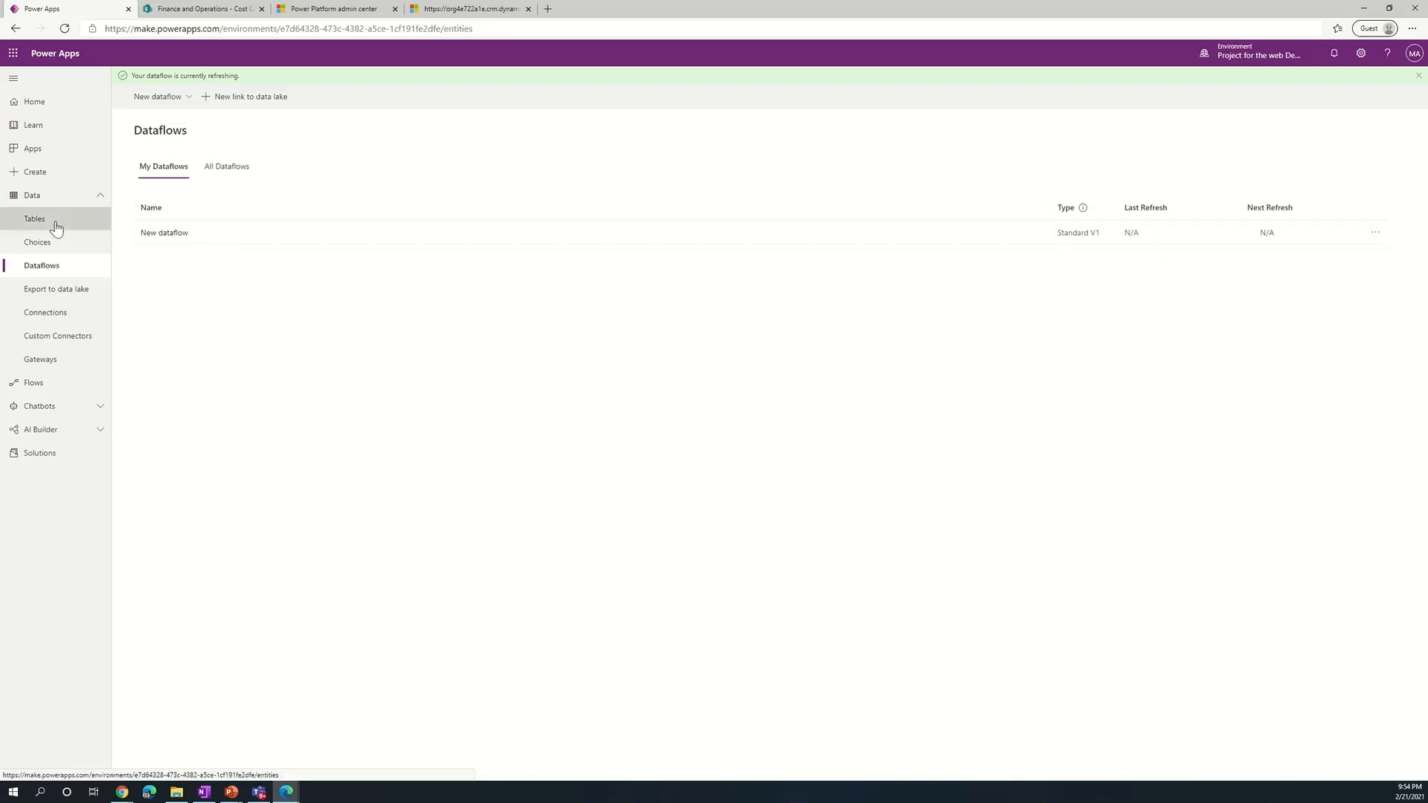
left_click(1390, 84)
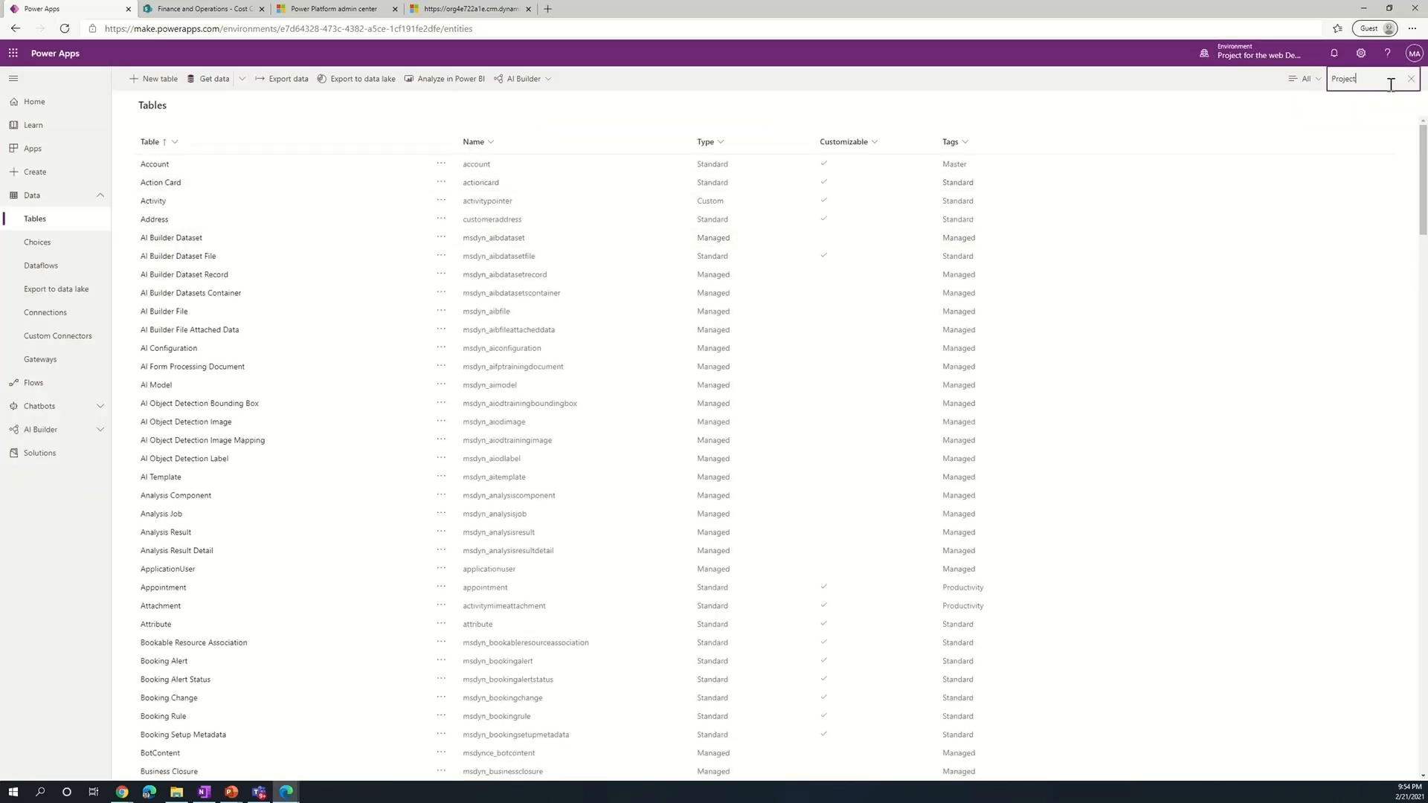
left_click(186, 220)
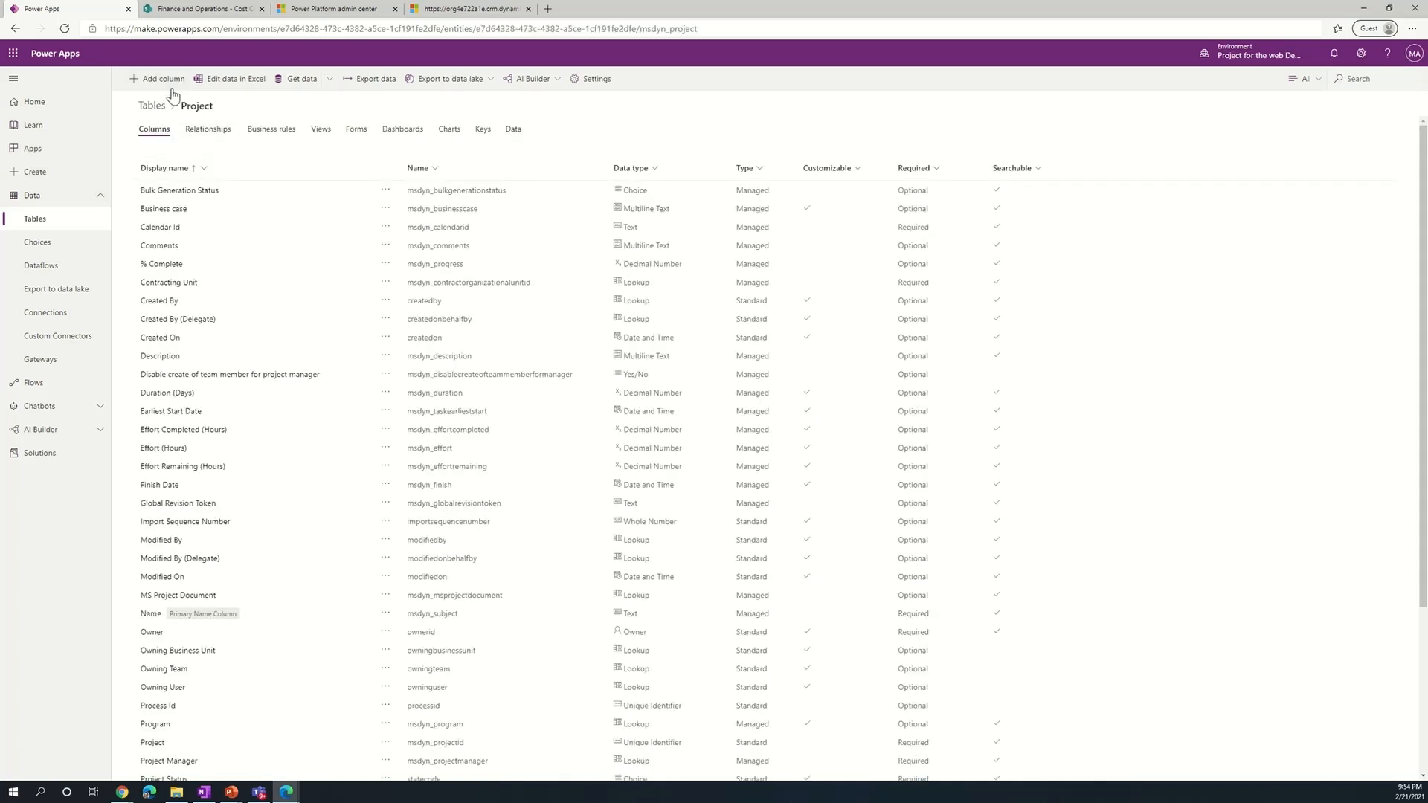
Add a Lookup column with display name "Cost Center" to the Project table, related to the Cost Center table.
left_click(162, 79)
type("Cost Center")
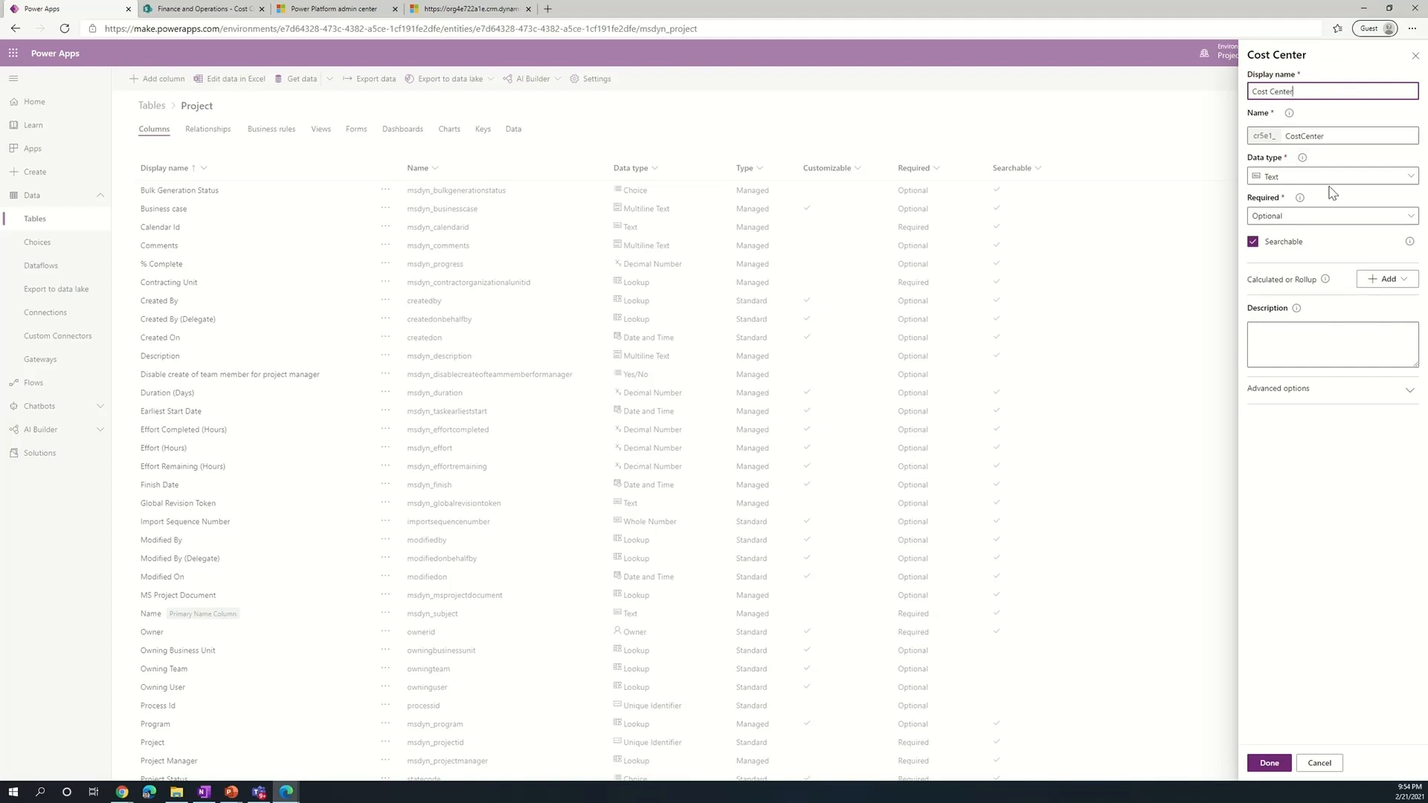
left_click(1330, 178)
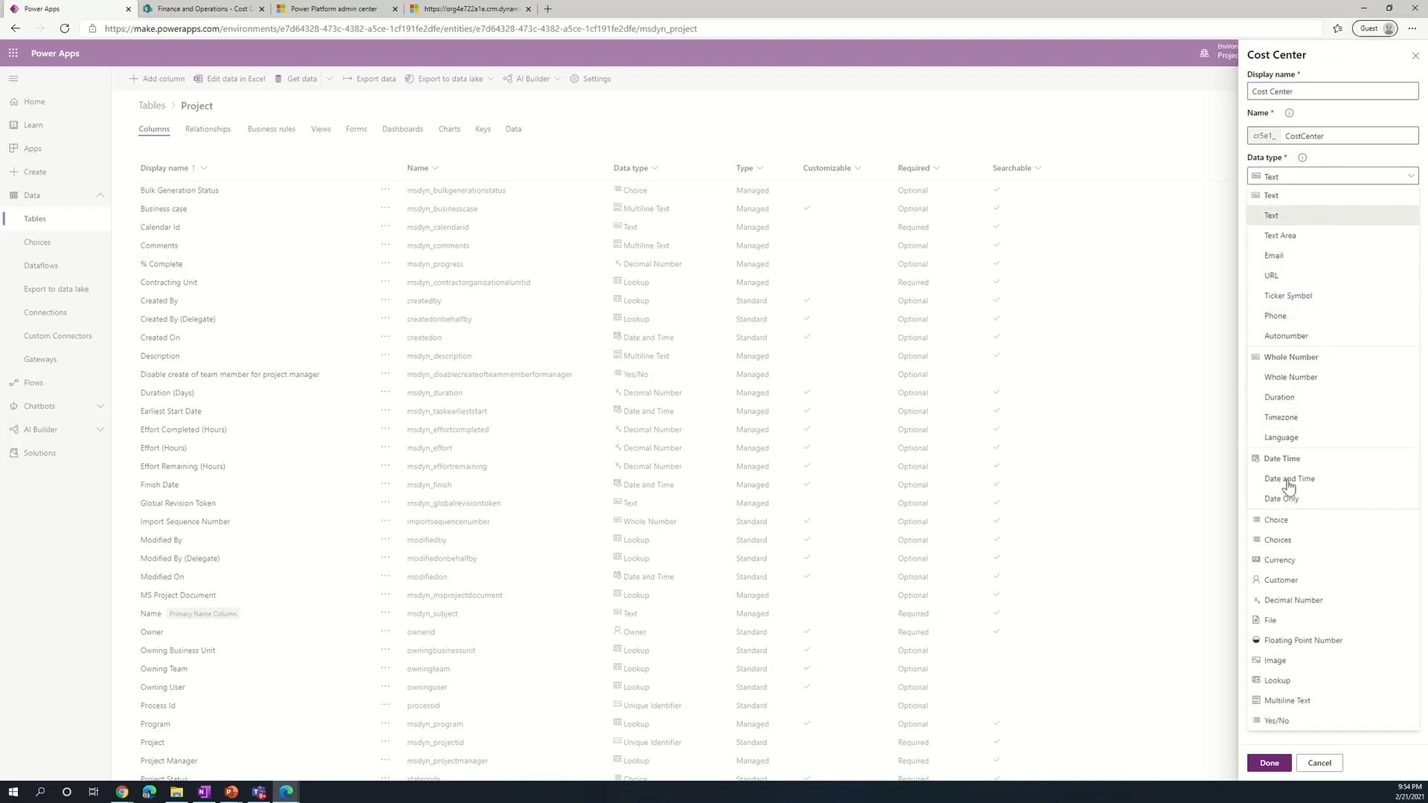
left_click(1279, 681)
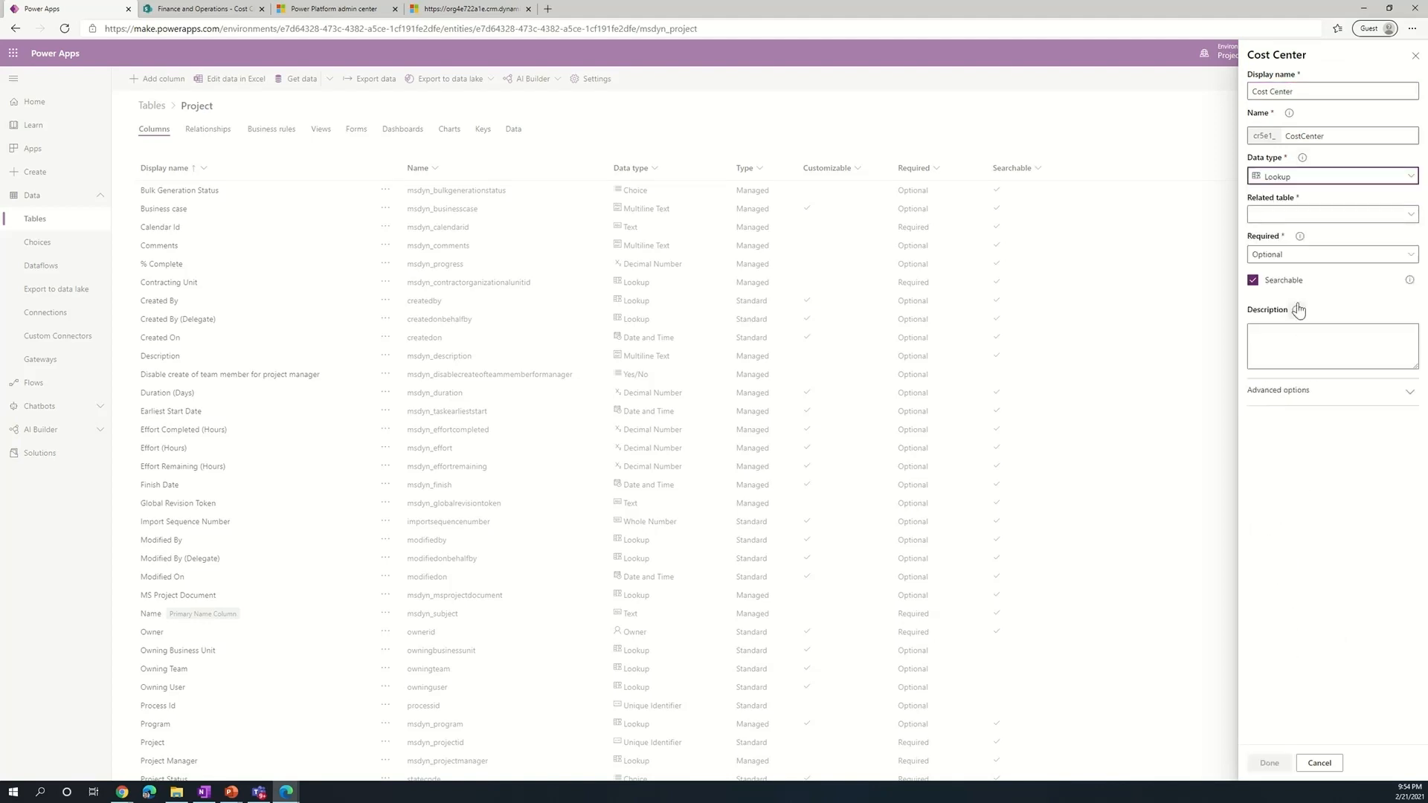
left_click(1290, 218)
scroll(1192, 296, "down", 2)
scroll(1192, 296, "down", 10)
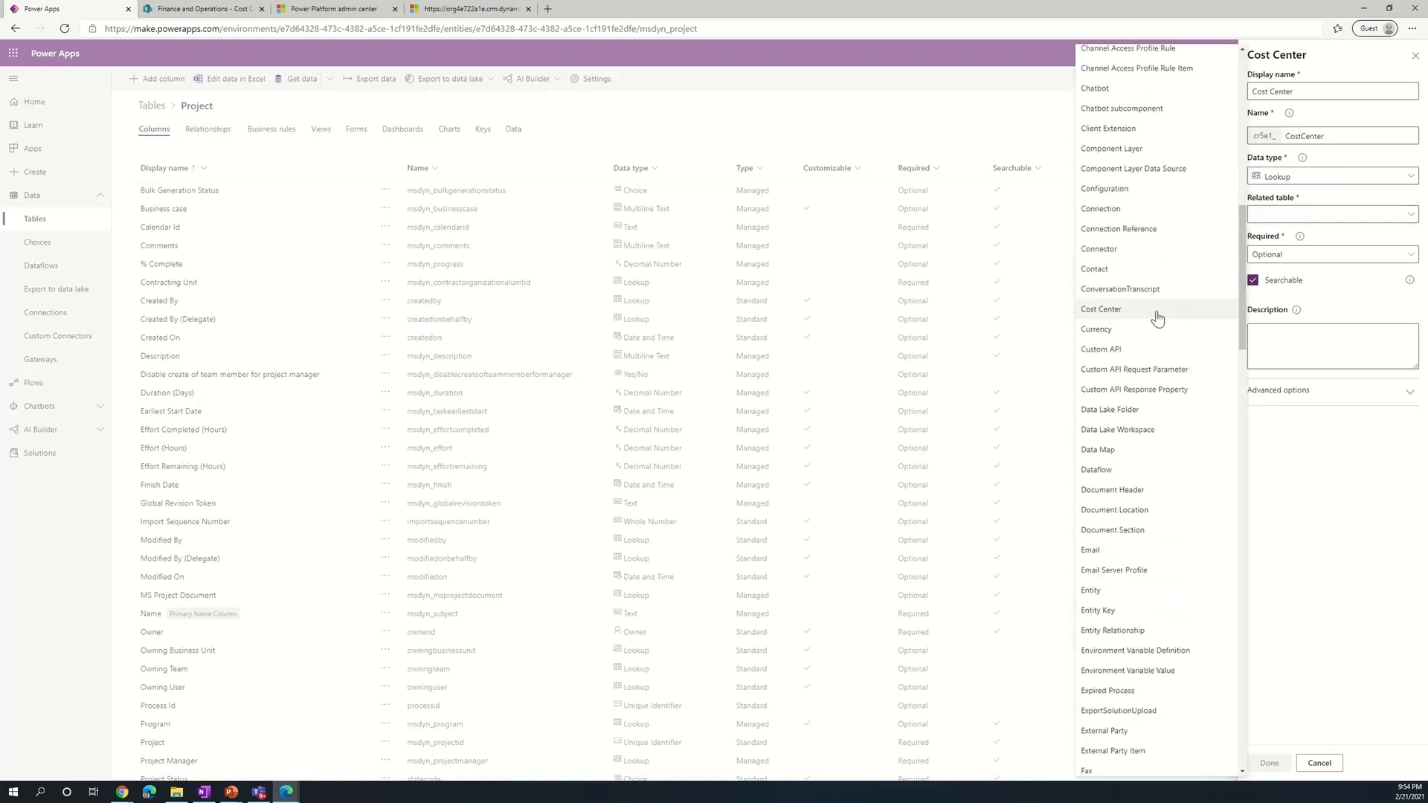
left_click(1157, 310)
Make the Cost Center column required, finish its definition and save the Project table.
left_click(1331, 255)
left_click(1284, 311)
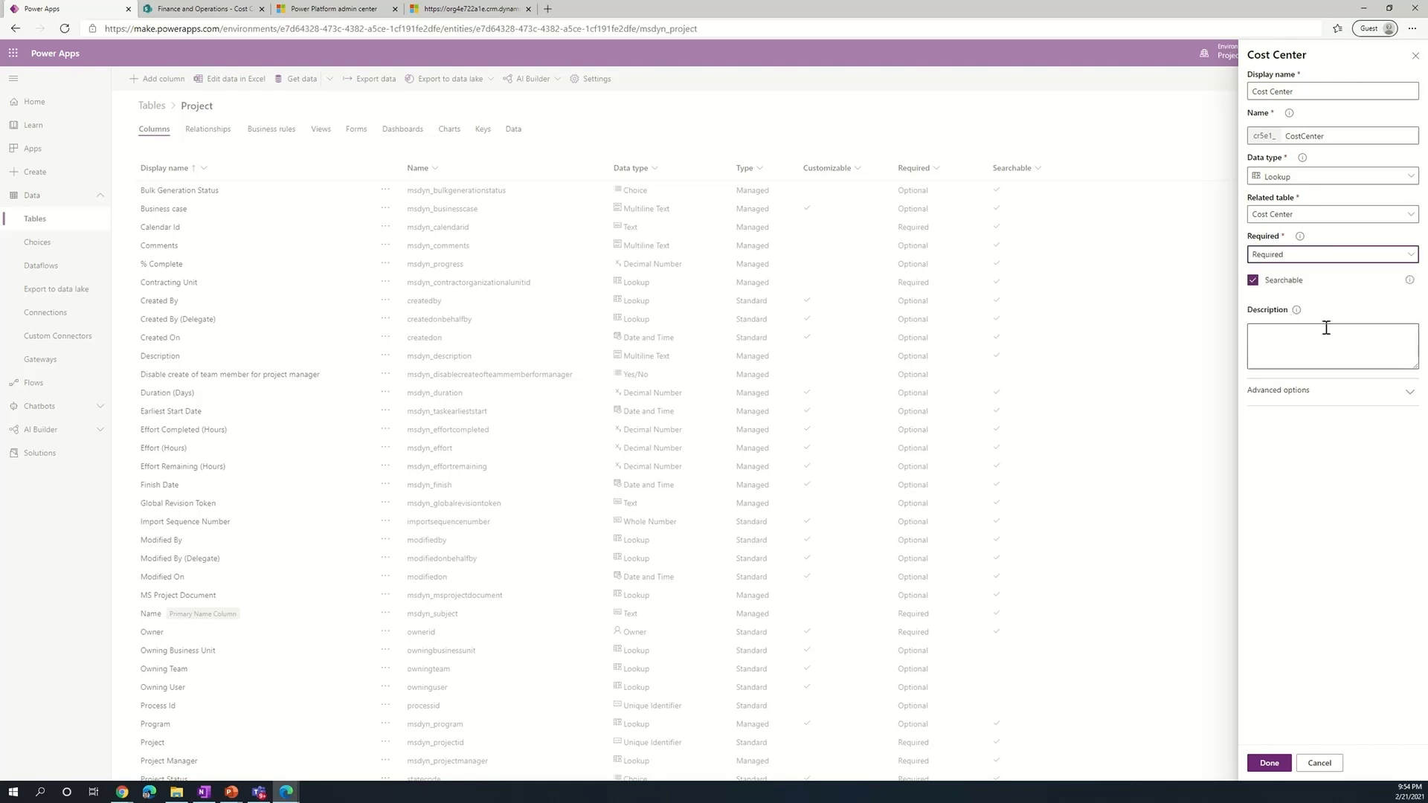
left_click(1264, 770)
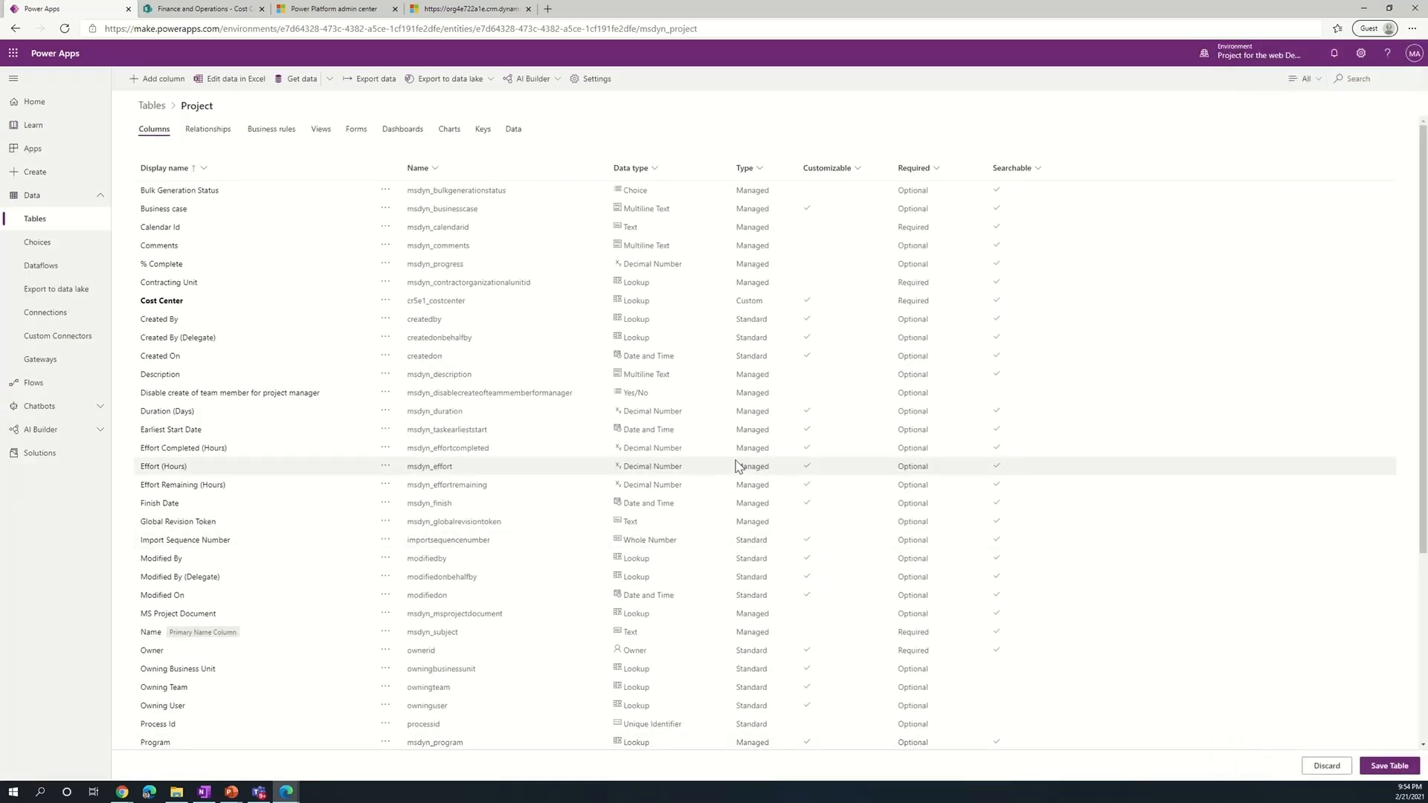
left_click(1398, 766)
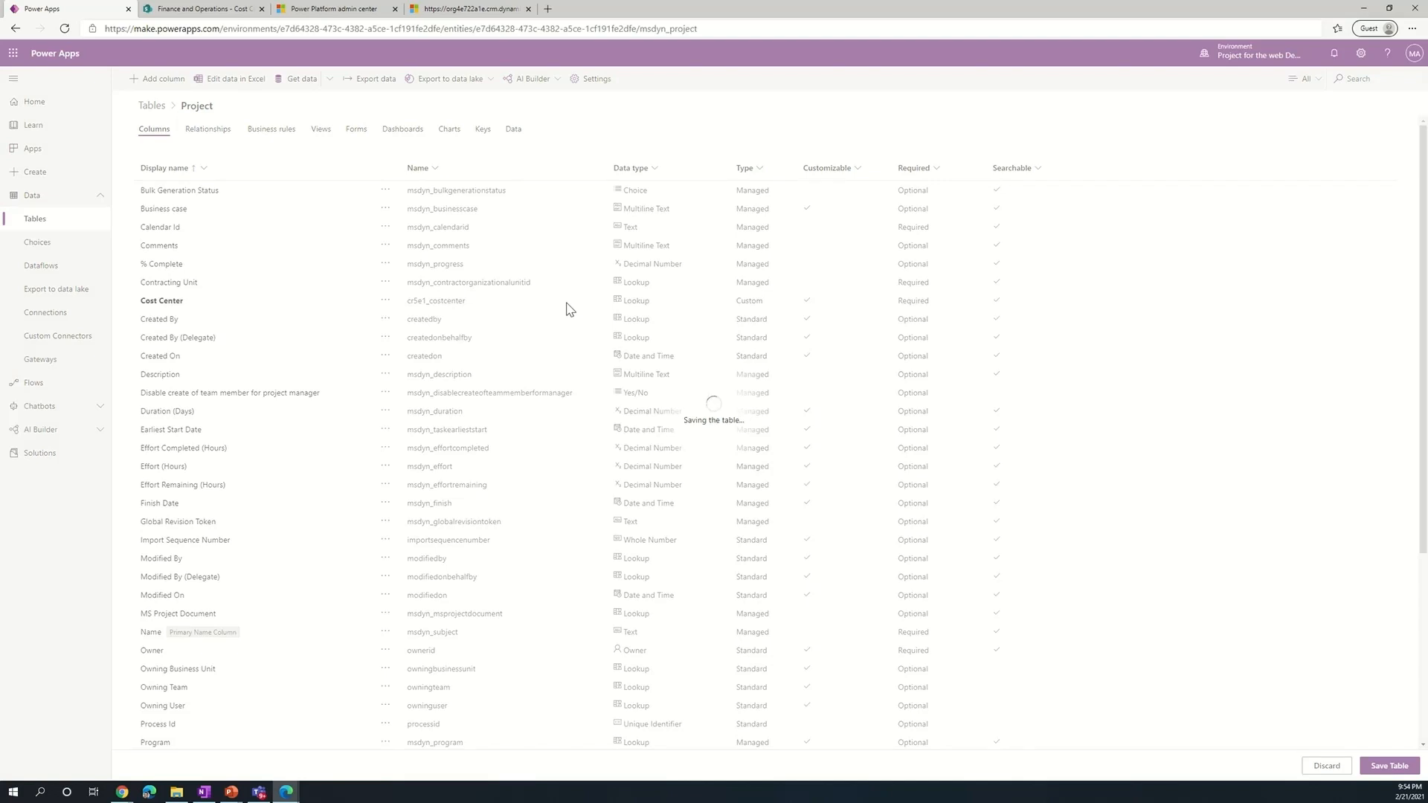
Open the Project table's main Information form for editing.
left_click(357, 131)
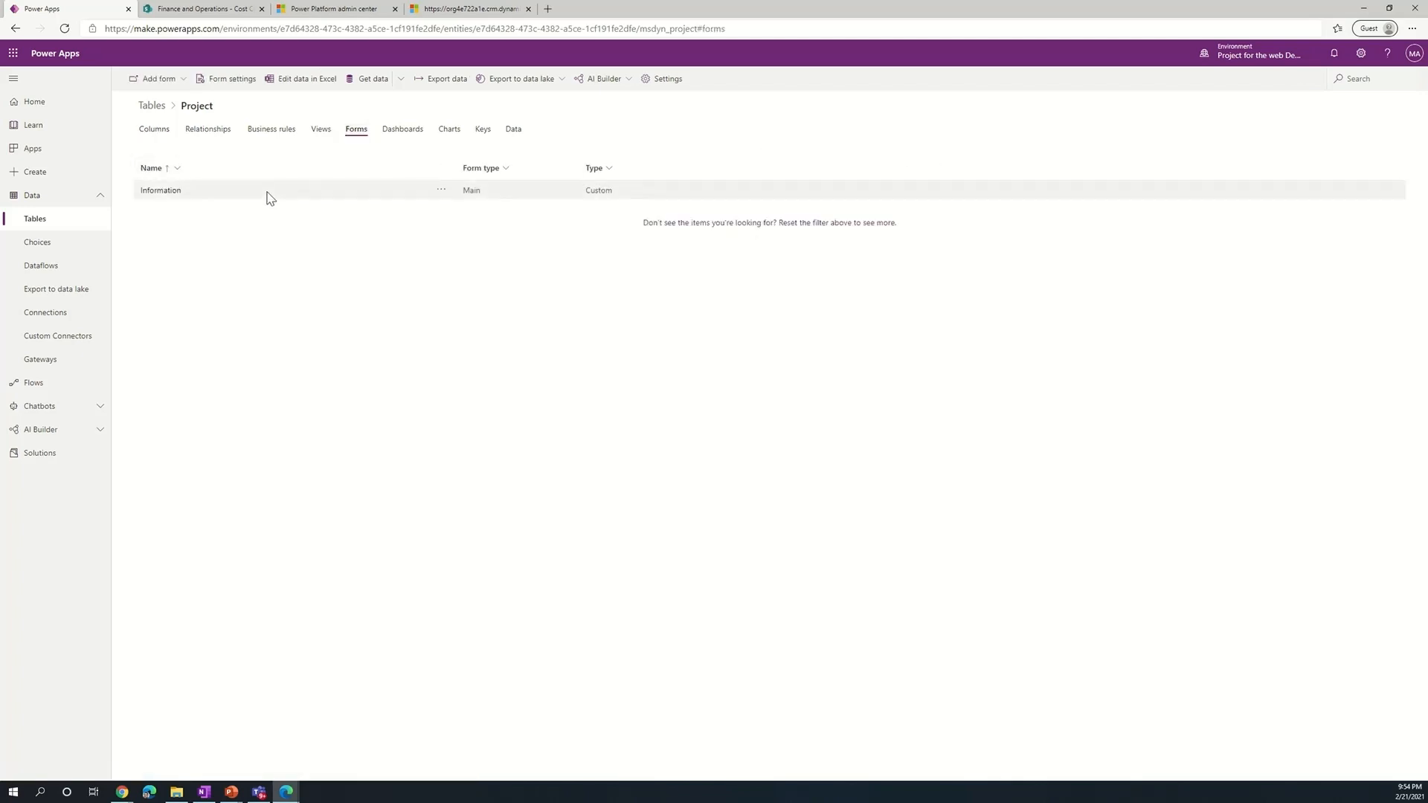
left_click(442, 190)
left_click(148, 191)
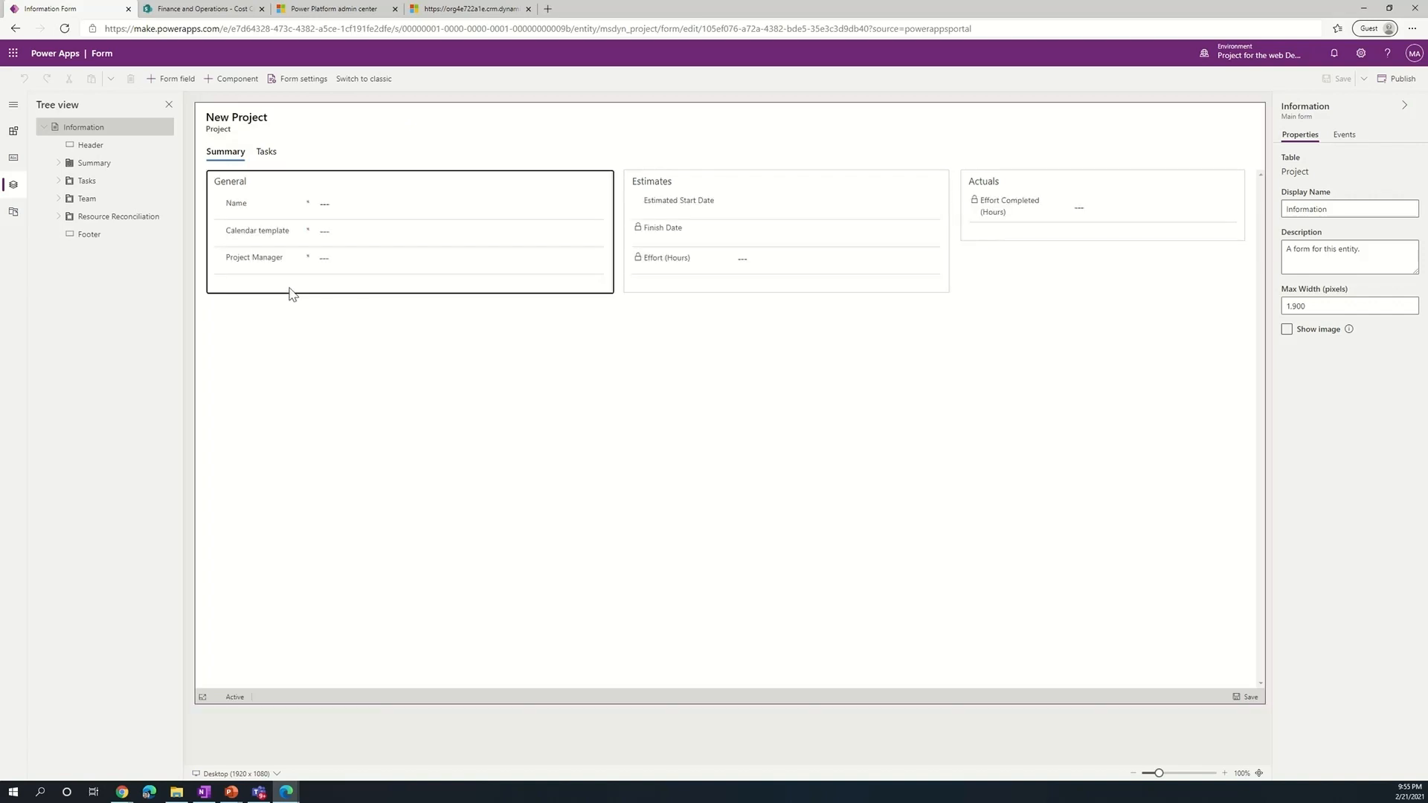
Add the Cost Center field below Project Manager in the form's General section, then save and publish the form.
left_click(290, 292)
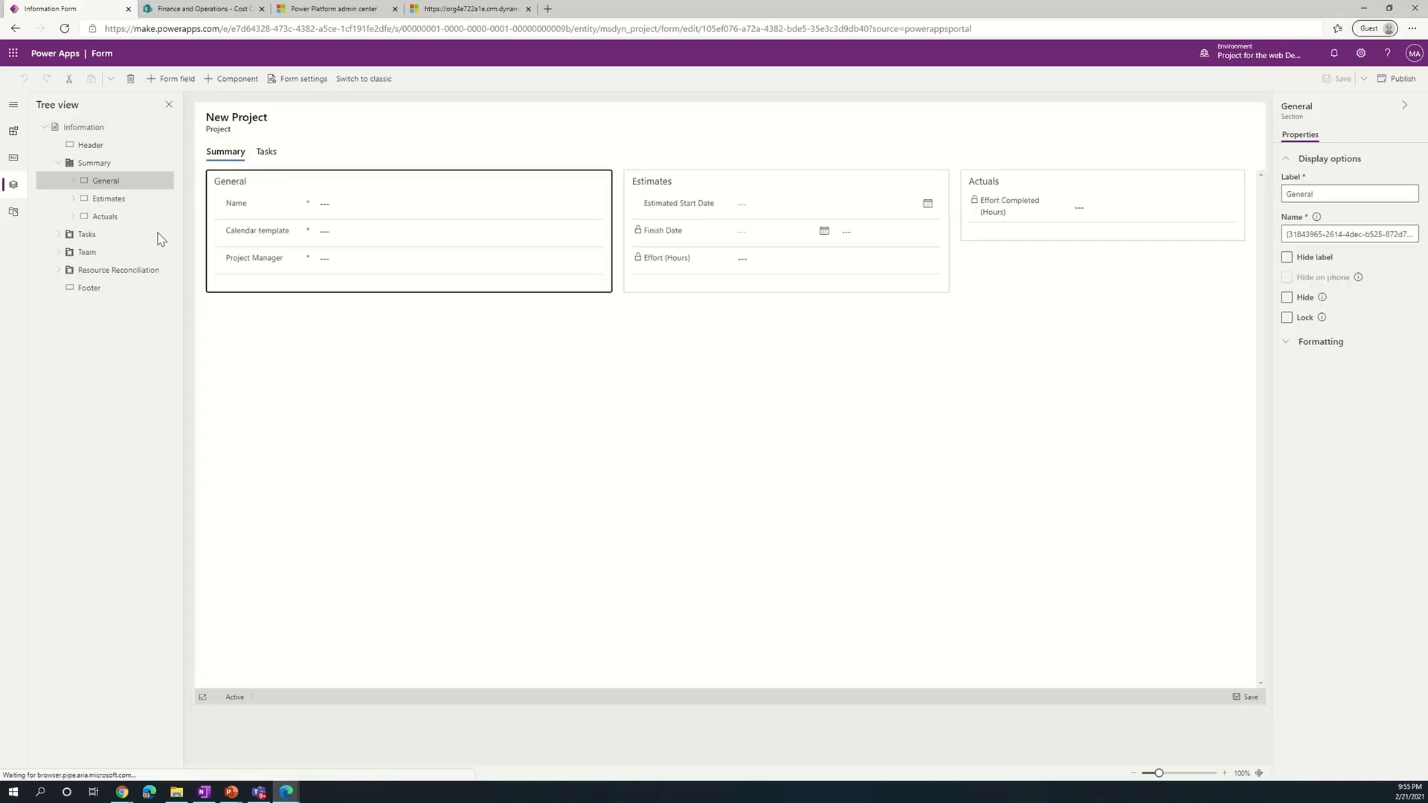
left_click(159, 80)
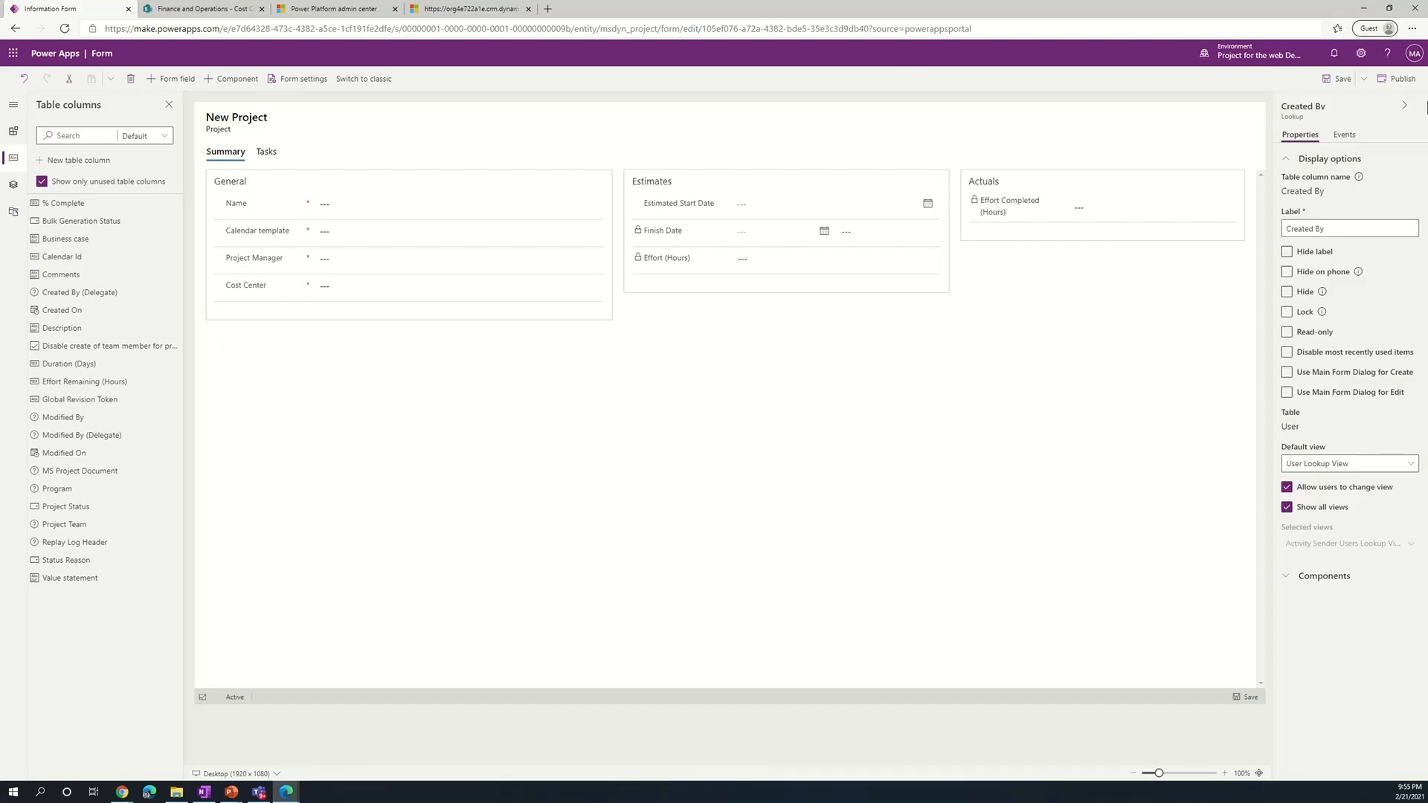
left_click(1339, 80)
left_click(1400, 82)
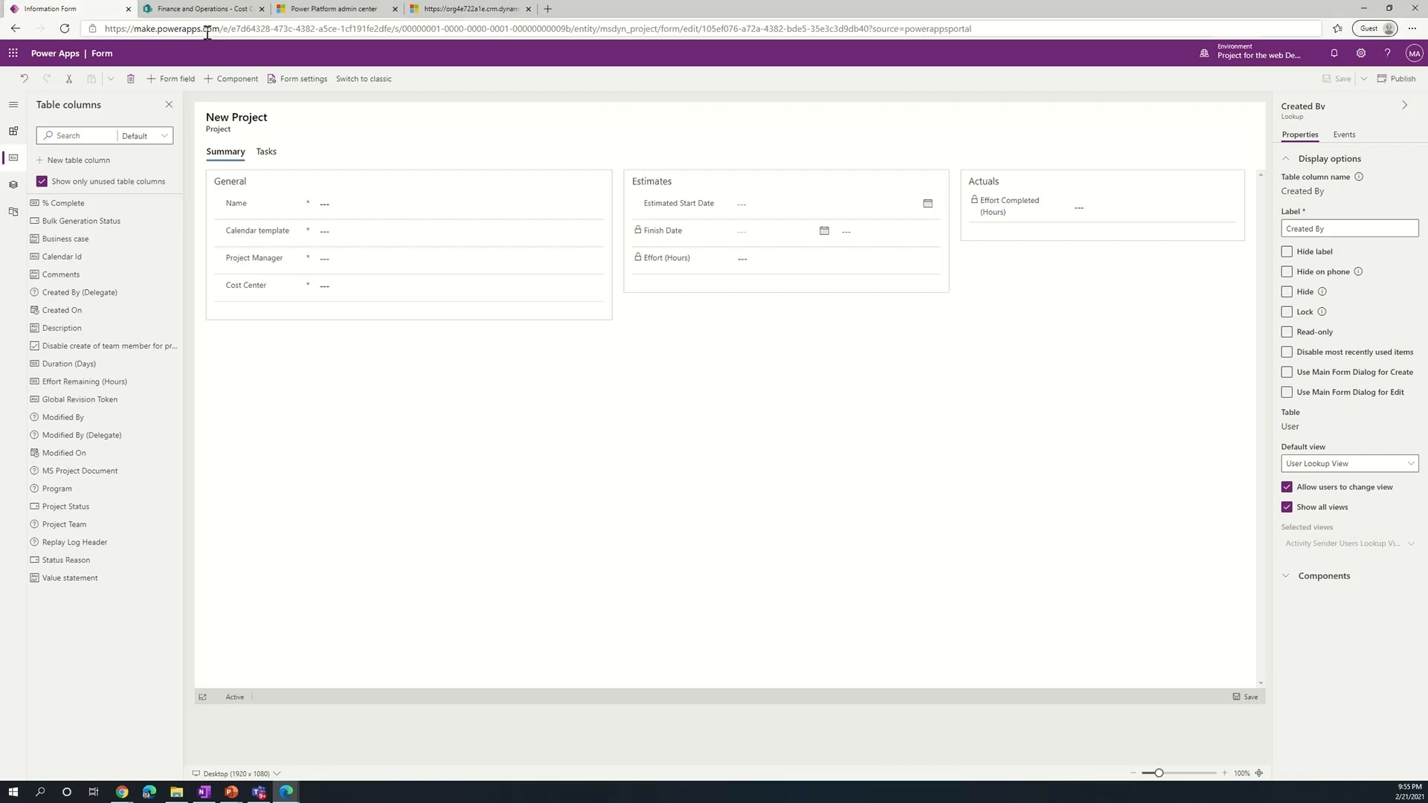
Leave the form editor, search the tables list for "cost" and open the Cost Center table.
left_click(15, 28)
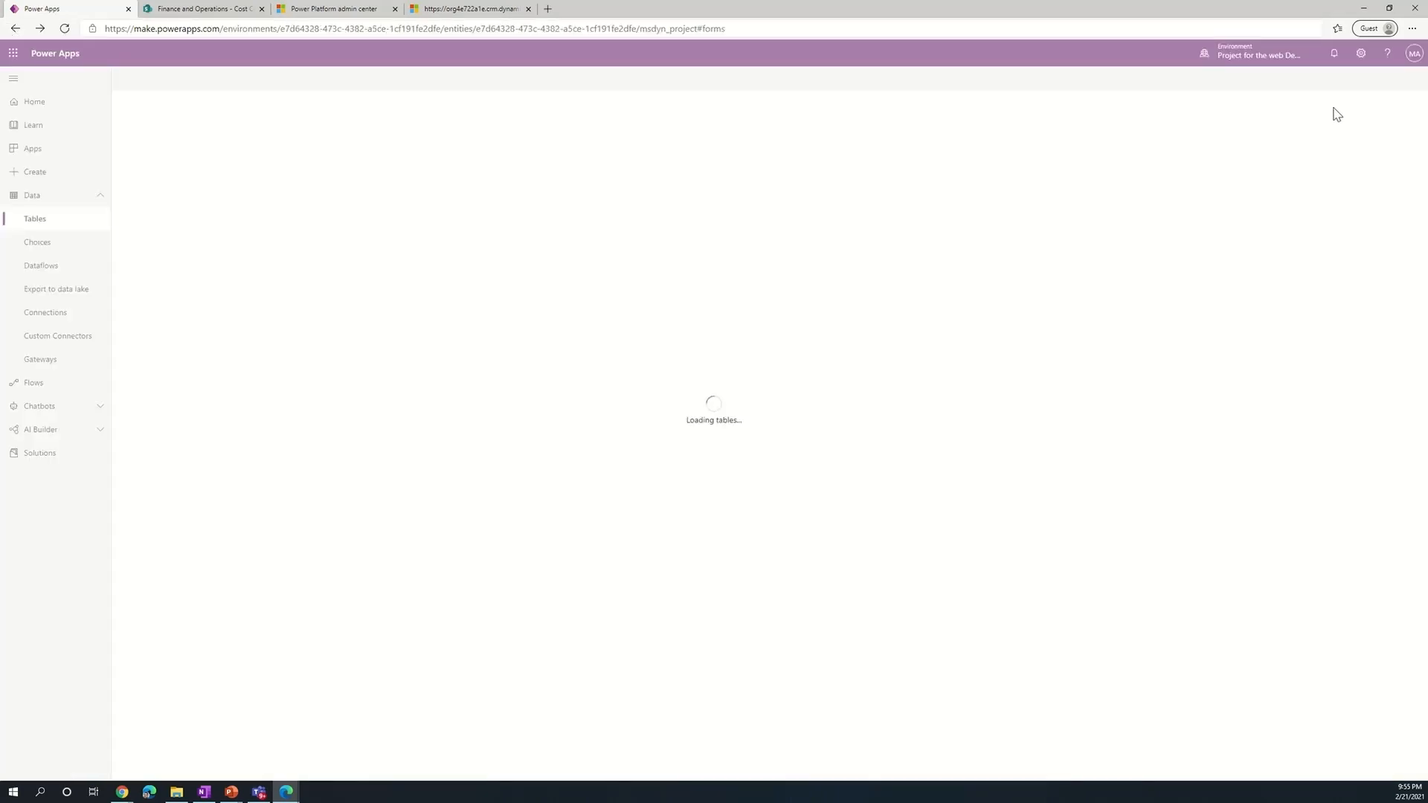
left_click(1361, 83)
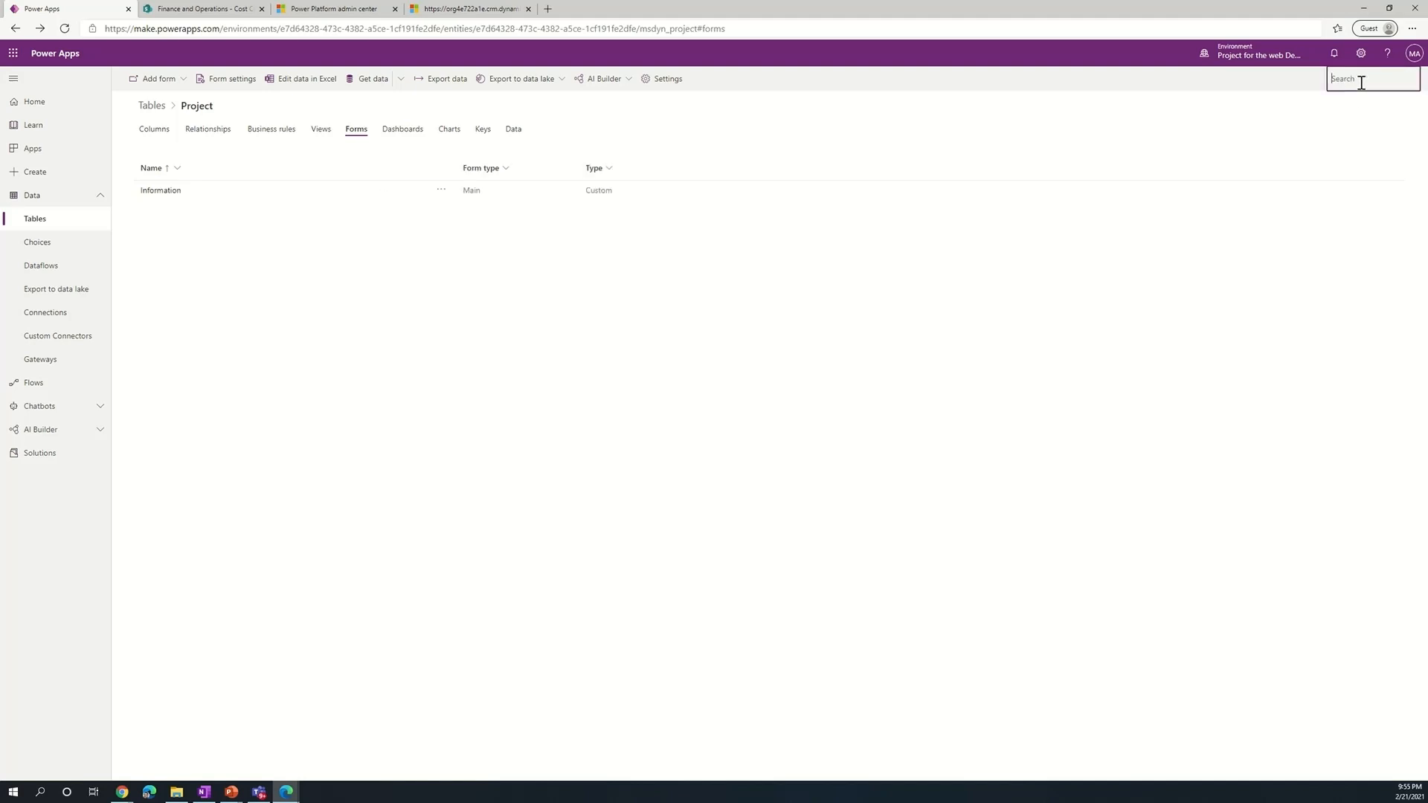
left_click(153, 106)
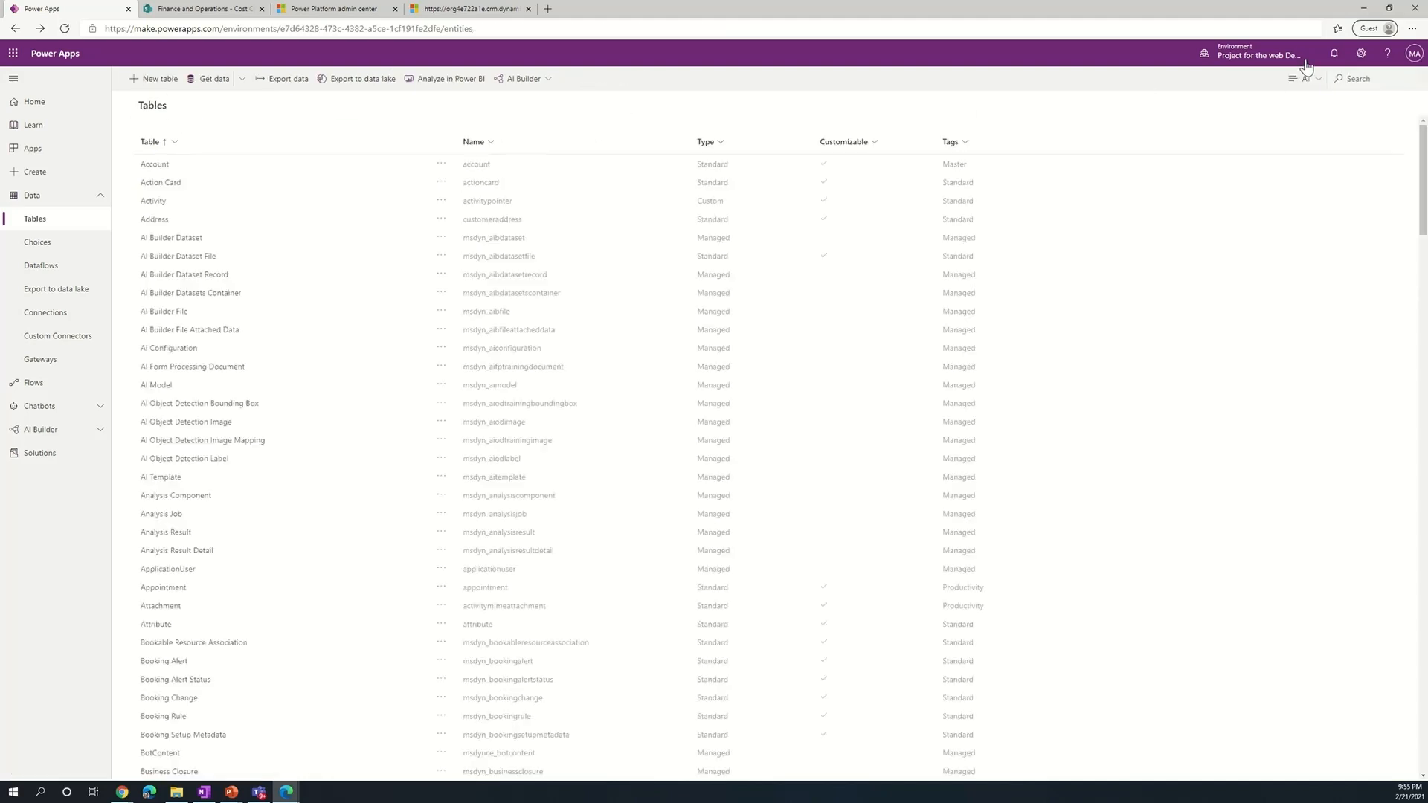
type("co")
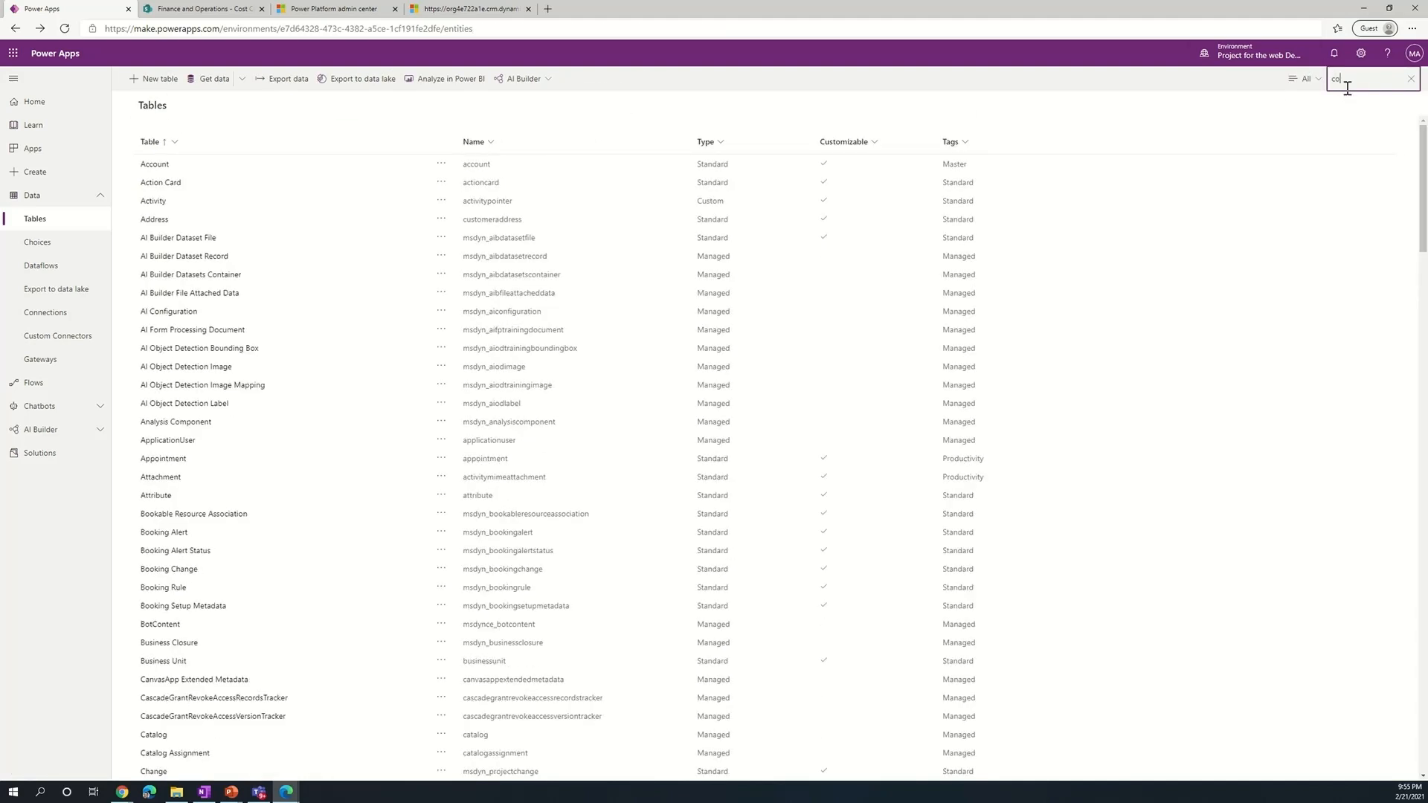
type("st")
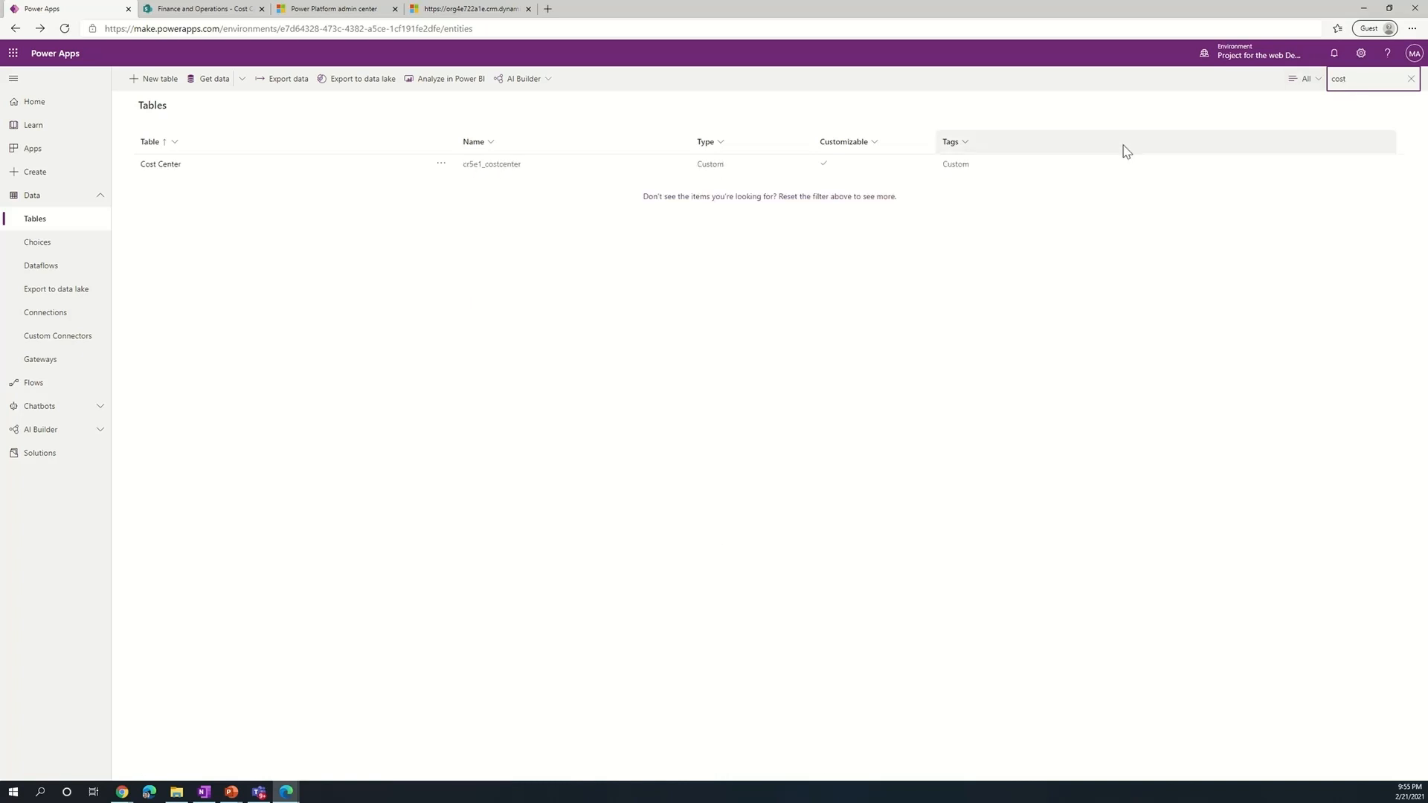
left_click(165, 165)
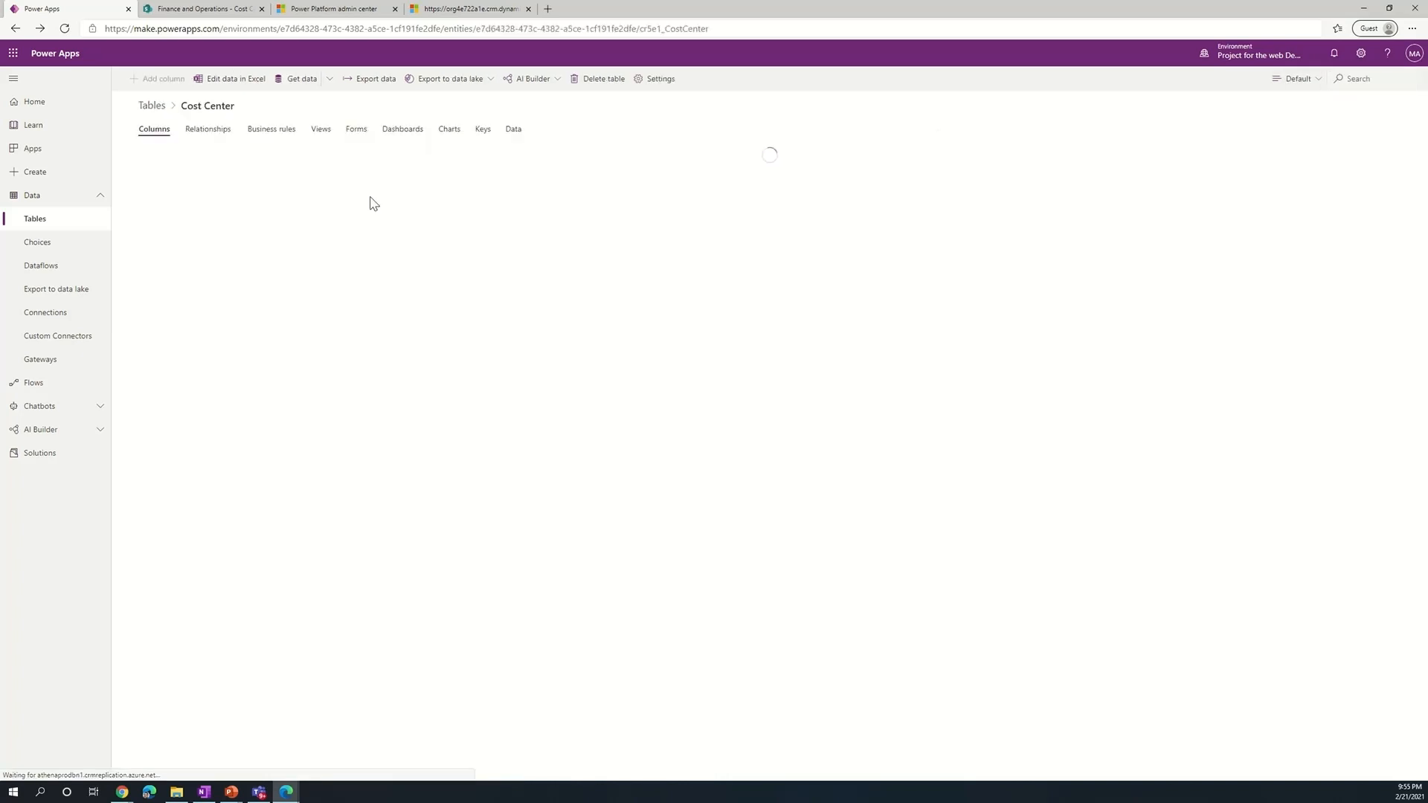
Examine the Cost Center table's data rows and switch them to the Cost Center Lookup View.
left_click(513, 132)
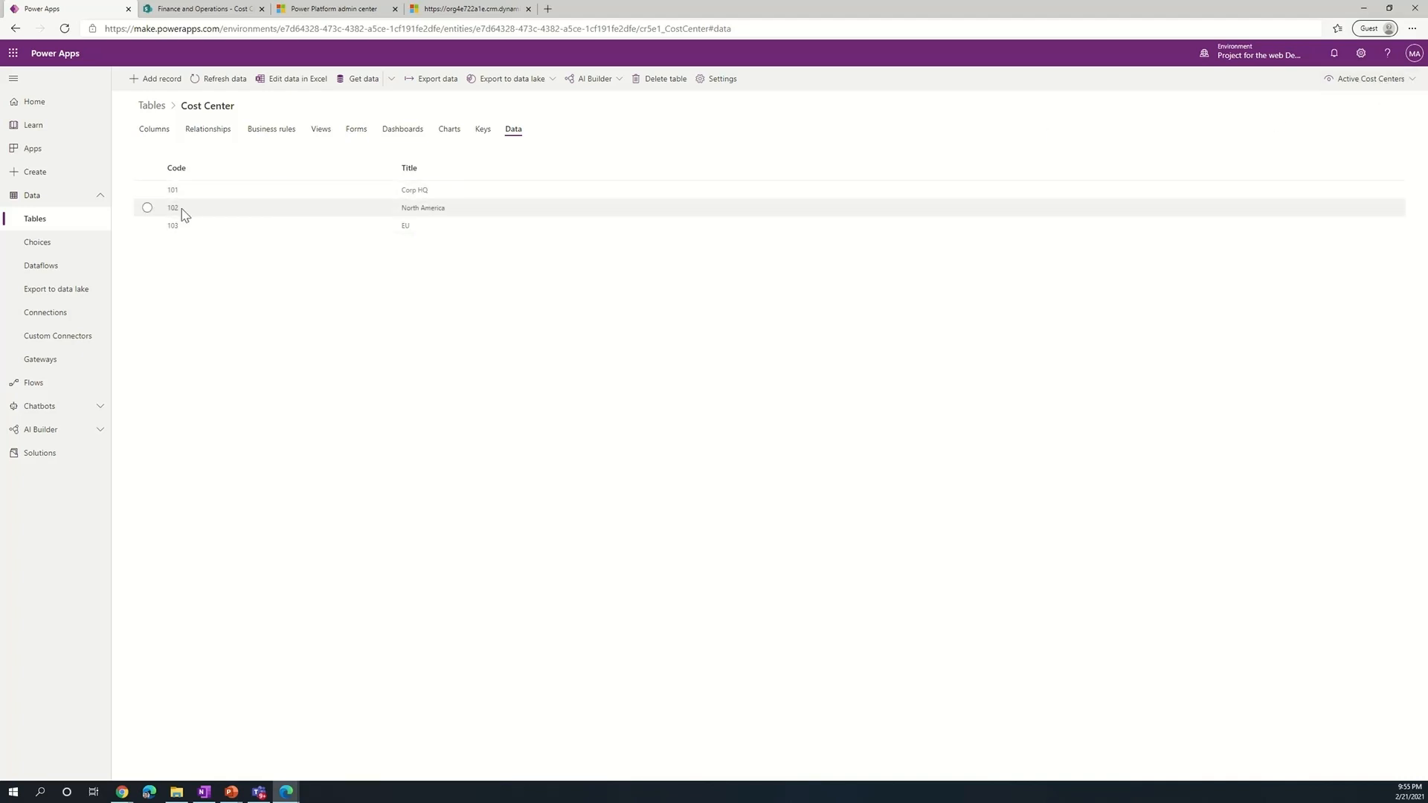
left_click(1411, 79)
left_click(1365, 207)
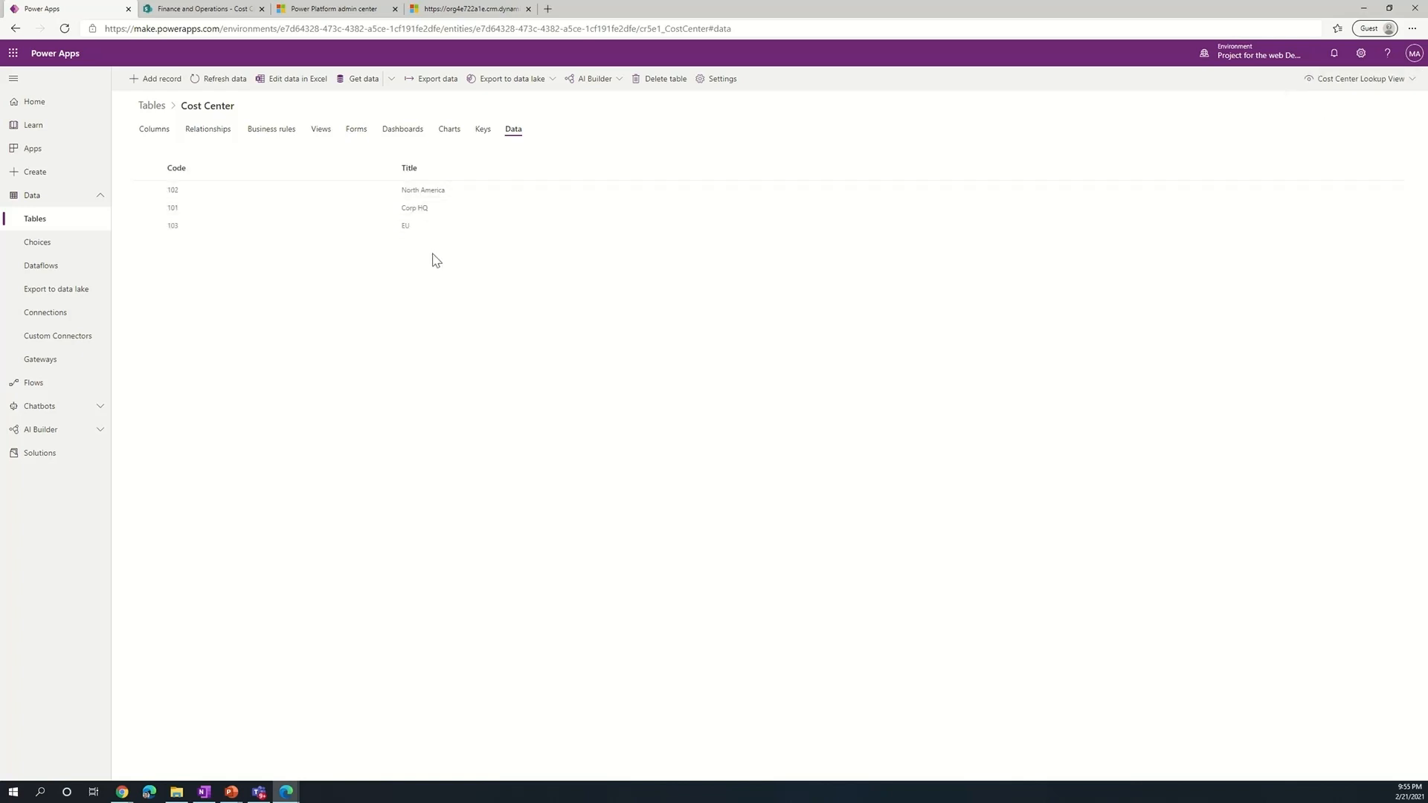
Leave the Cost Center table, launch the Project app and open the Rollout Wifi 6 Initiative project.
left_click(152, 105)
left_click(33, 148)
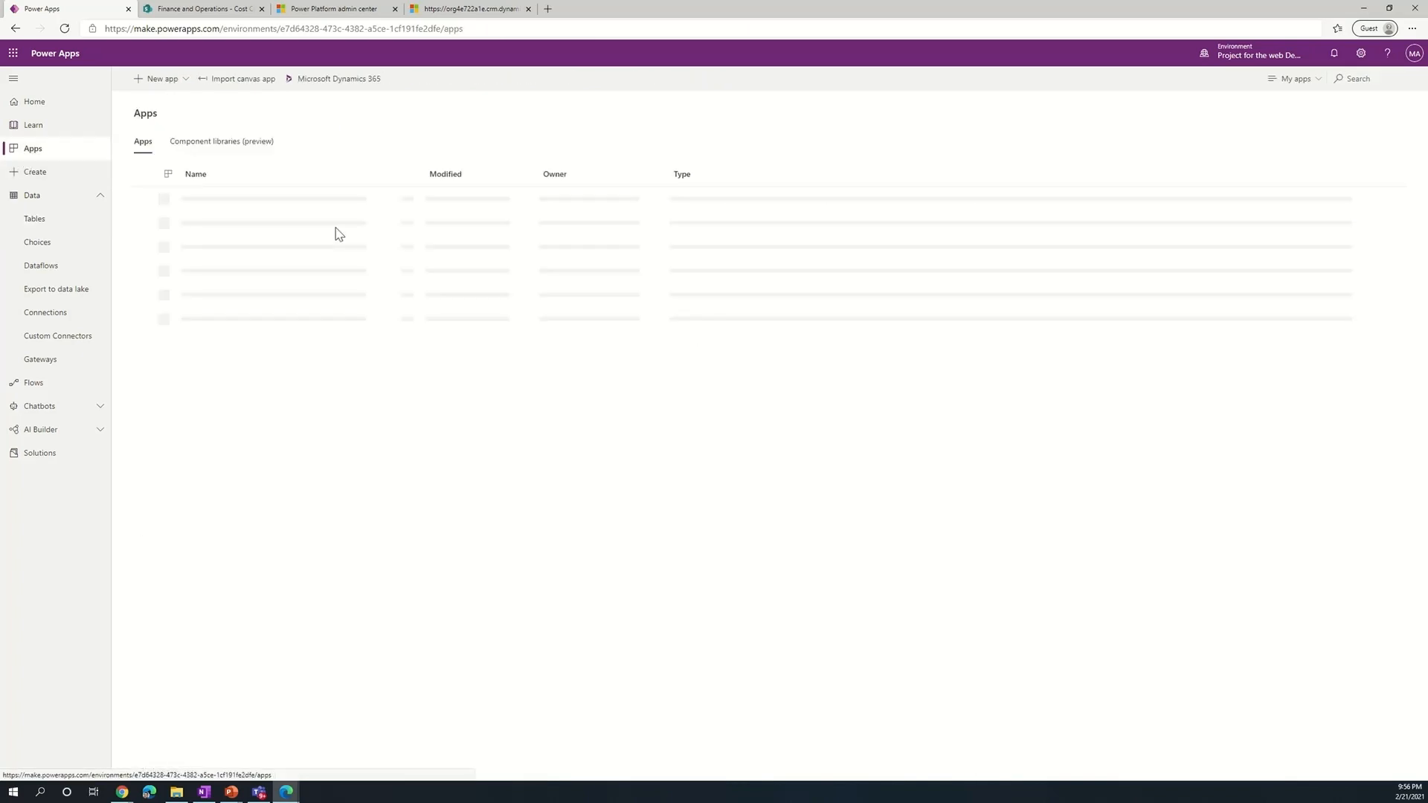
left_click(195, 198)
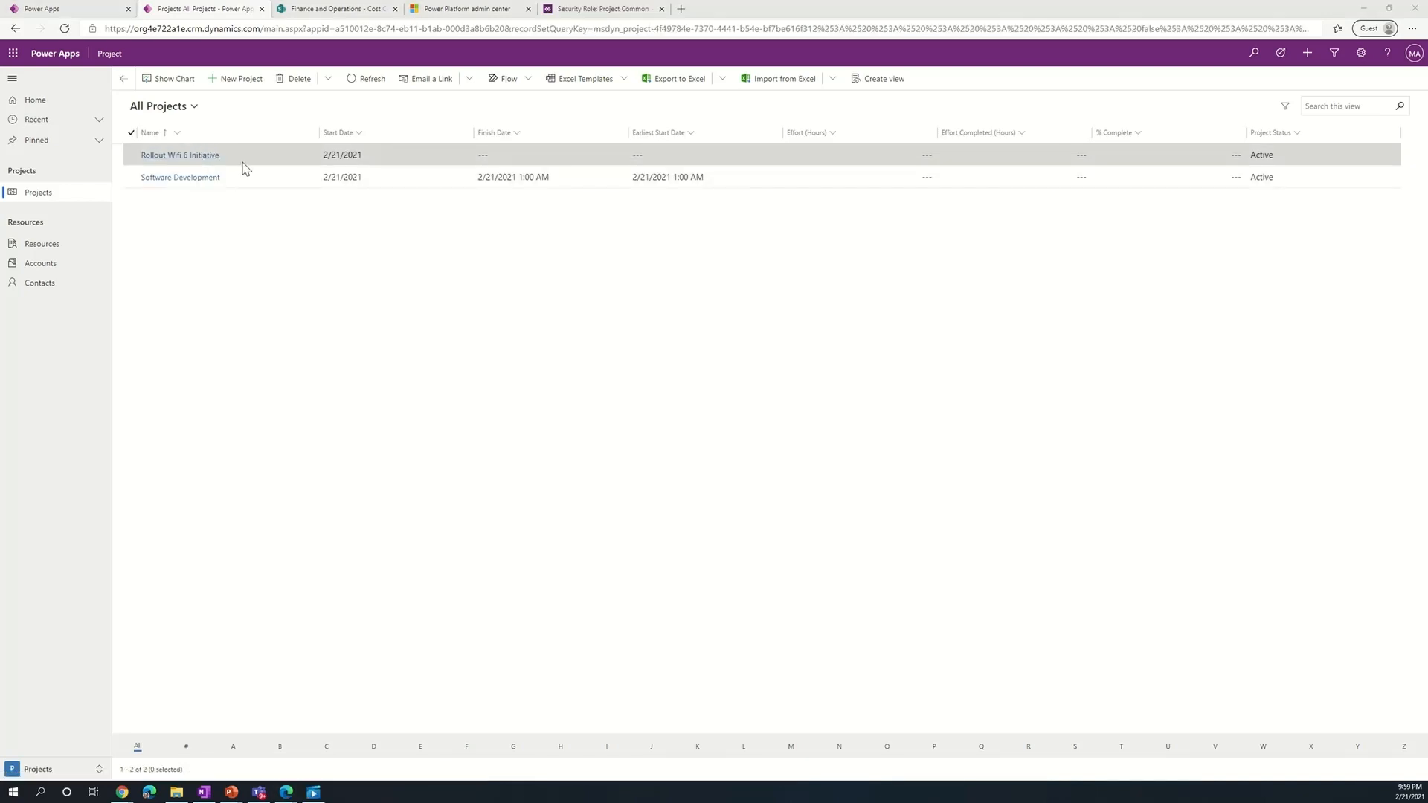
left_click(201, 157)
Look up cost center 101 and assign it to the Rollout Wifi 6 Initiative project.
left_click(277, 293)
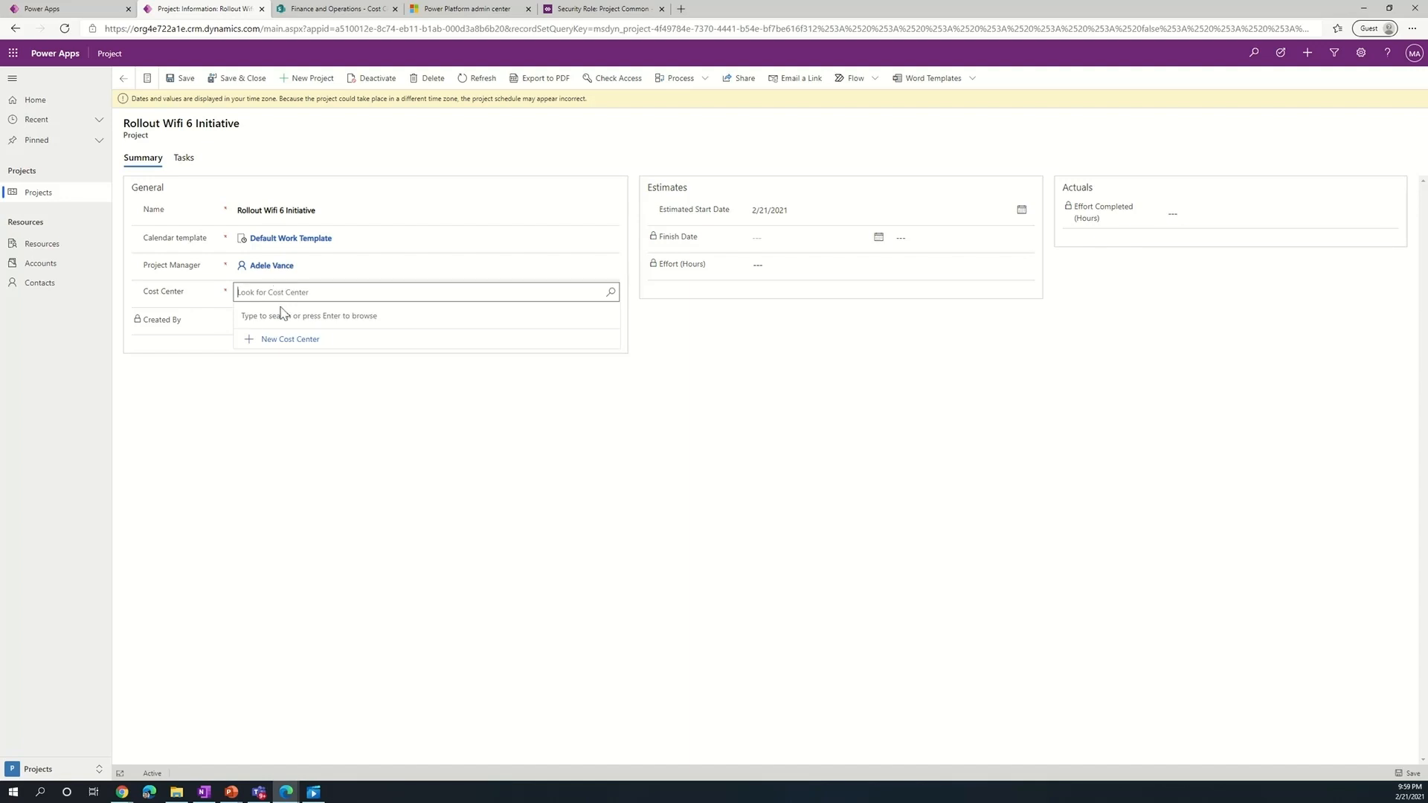
type("101")
left_click(287, 336)
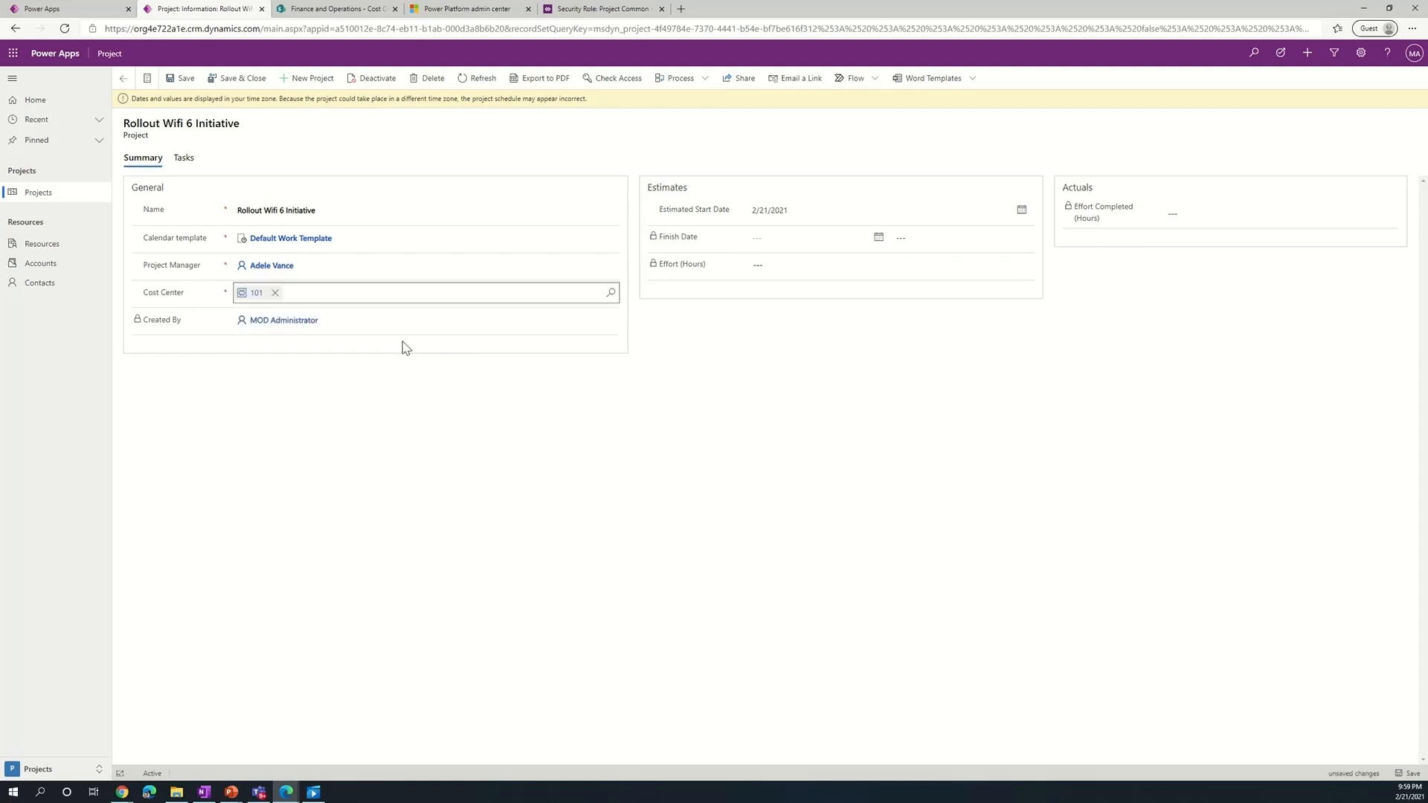
Replace the project's Cost Center with 103 (EU) and save the project.
left_click(274, 292)
left_click(360, 291)
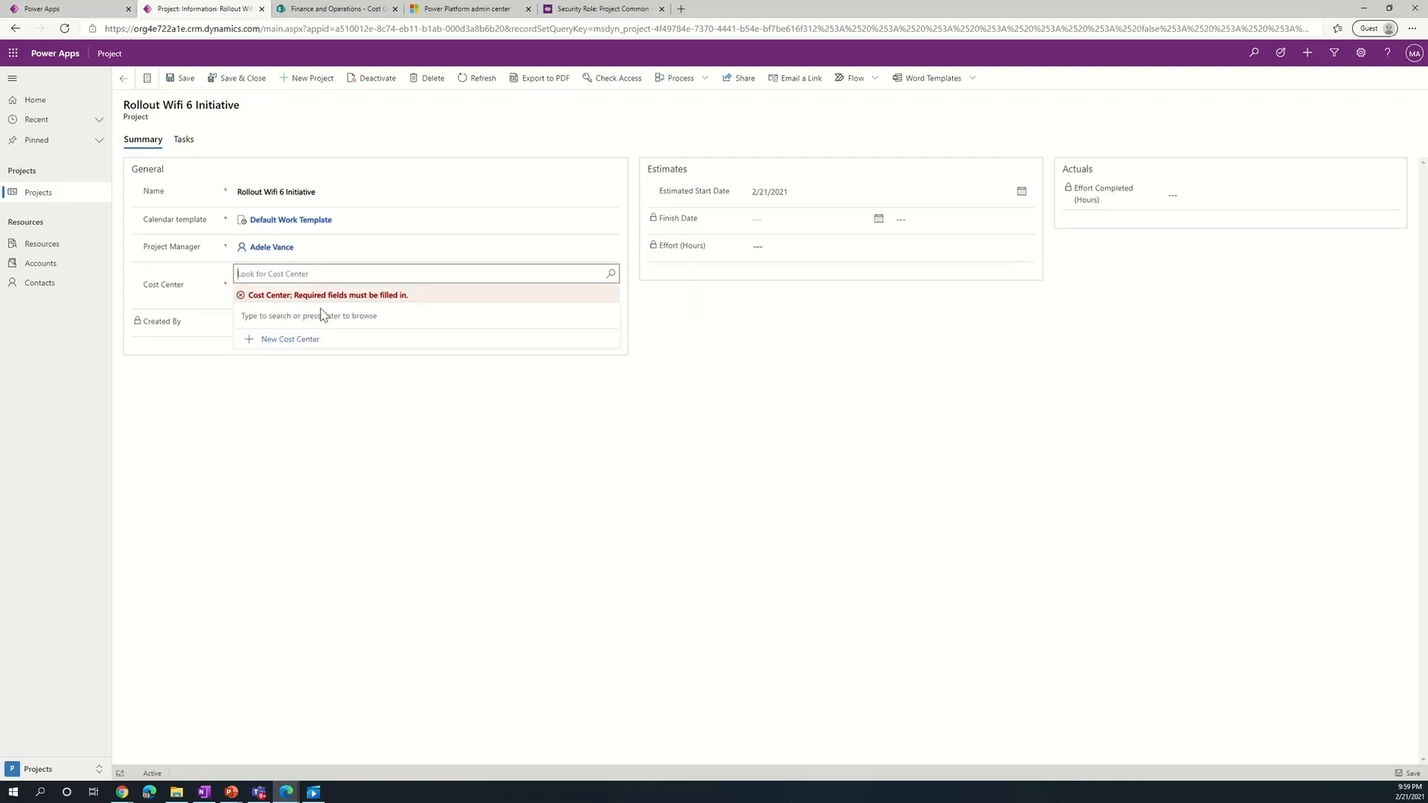
type("102")
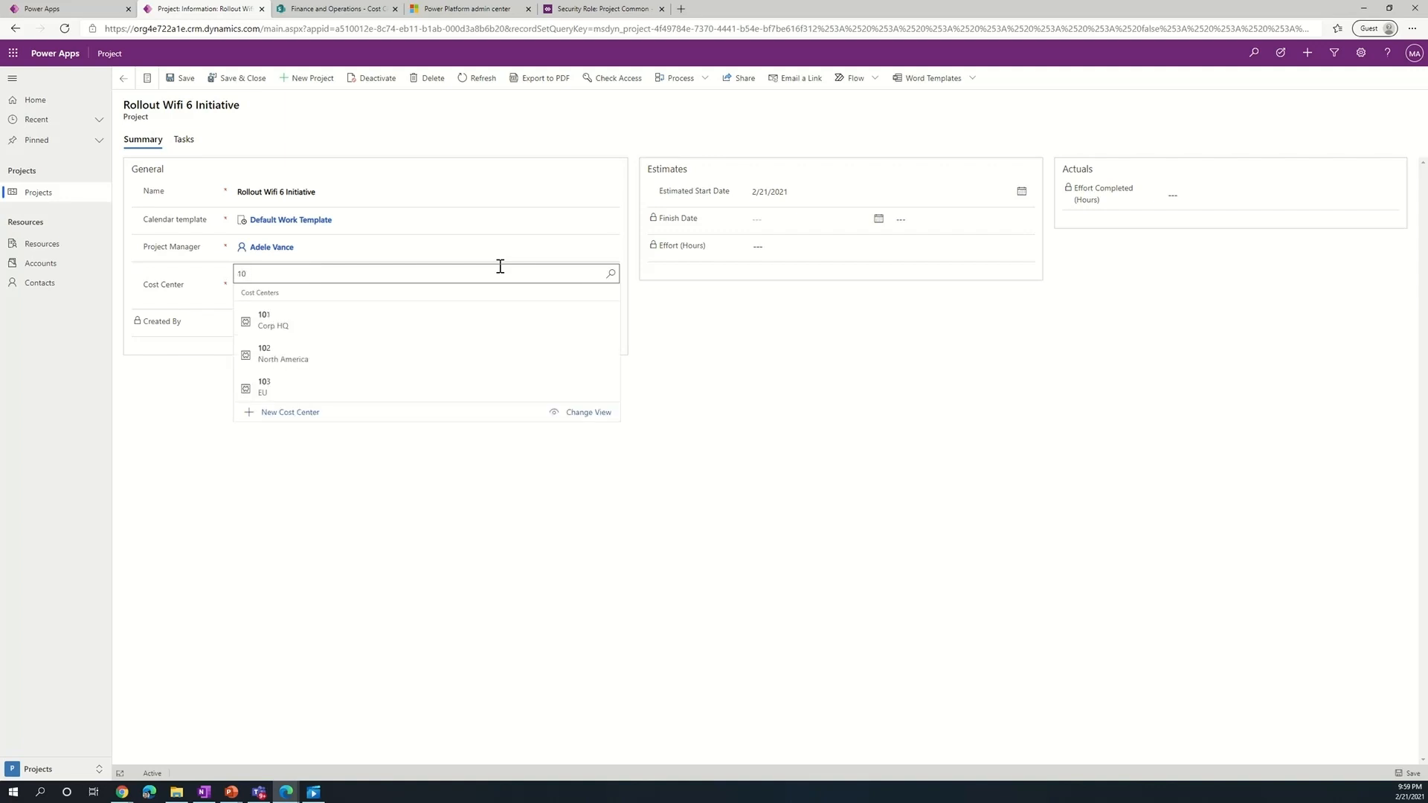
left_click(395, 385)
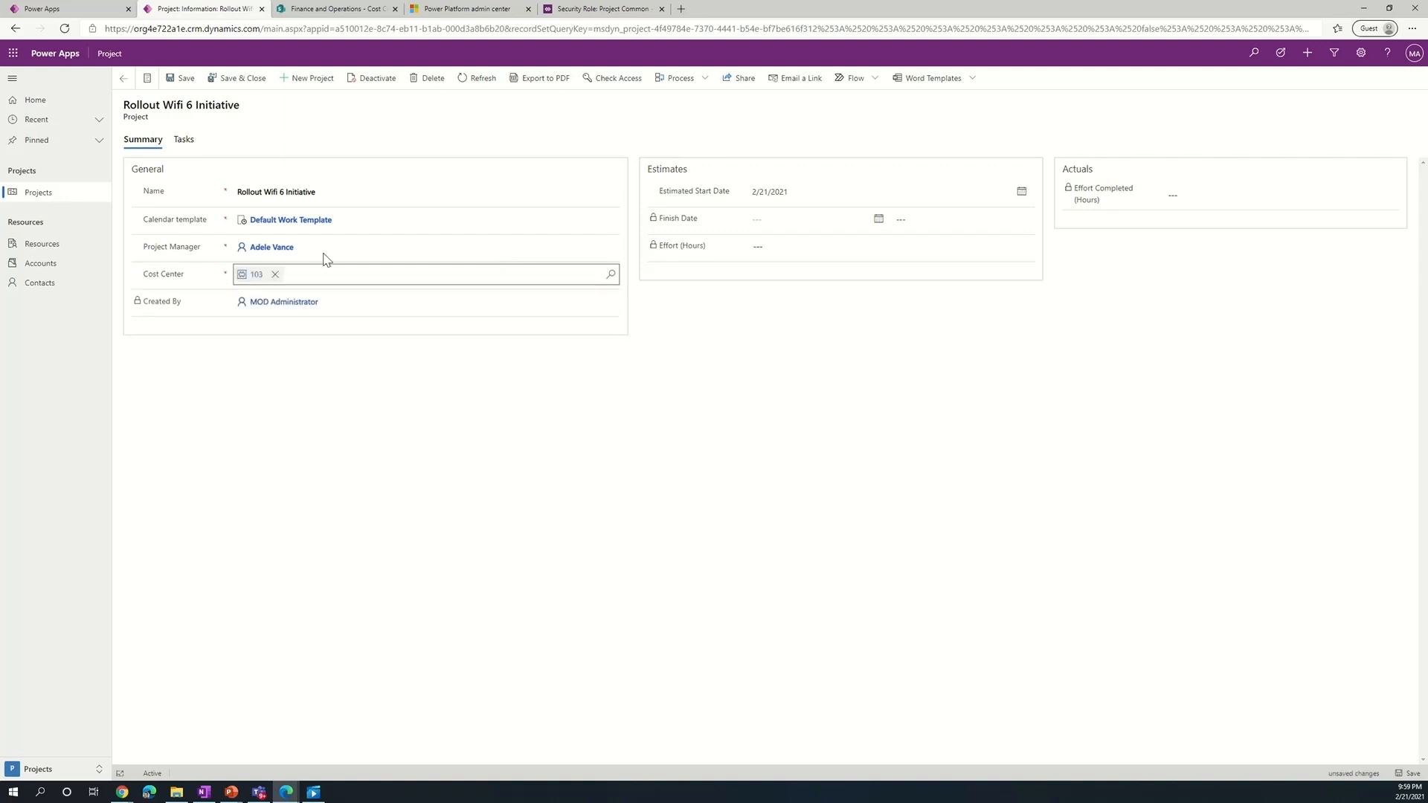
left_click(179, 78)
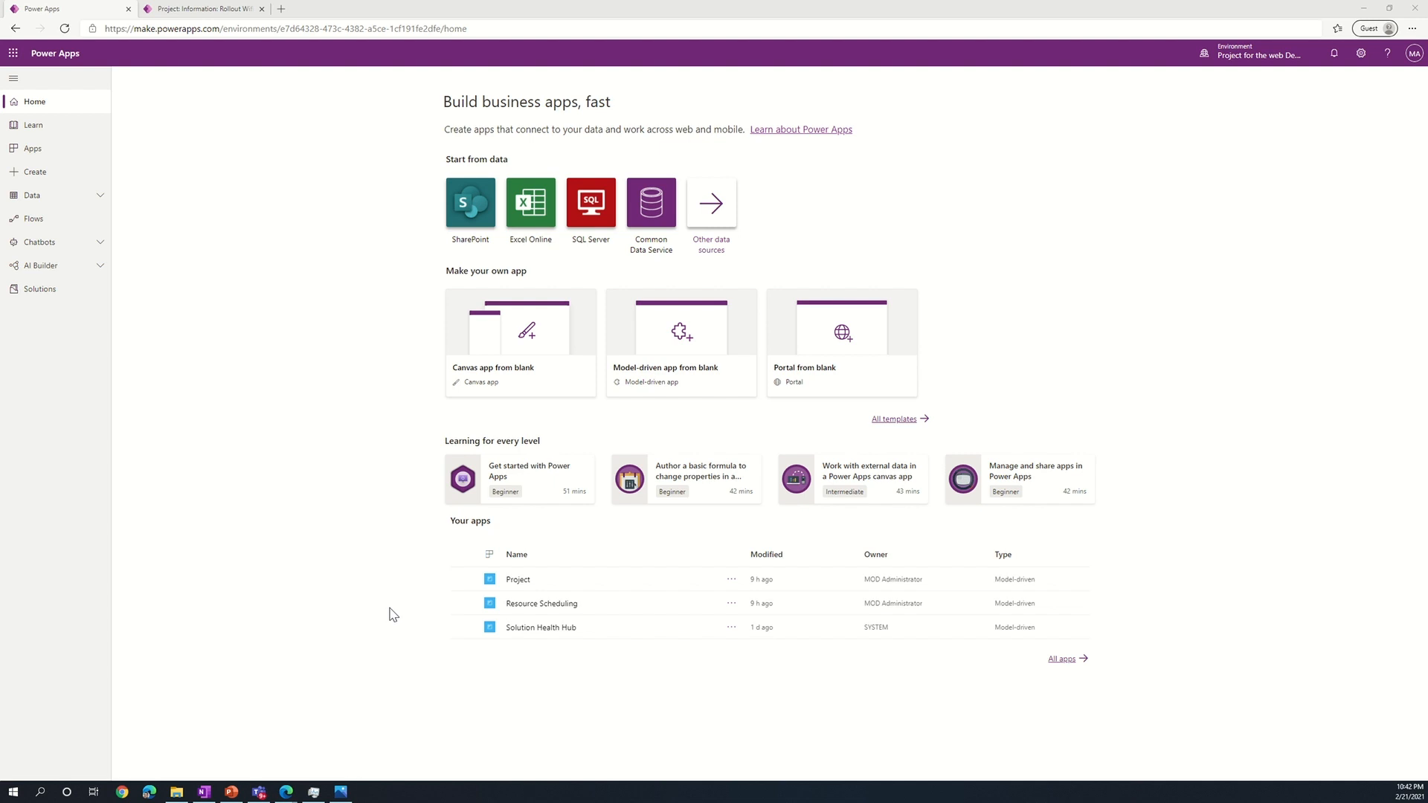
Create a new table named Project Snapshot in the Power Apps maker portal, keeping Name as its primary name column.
left_click(56, 196)
left_click(64, 218)
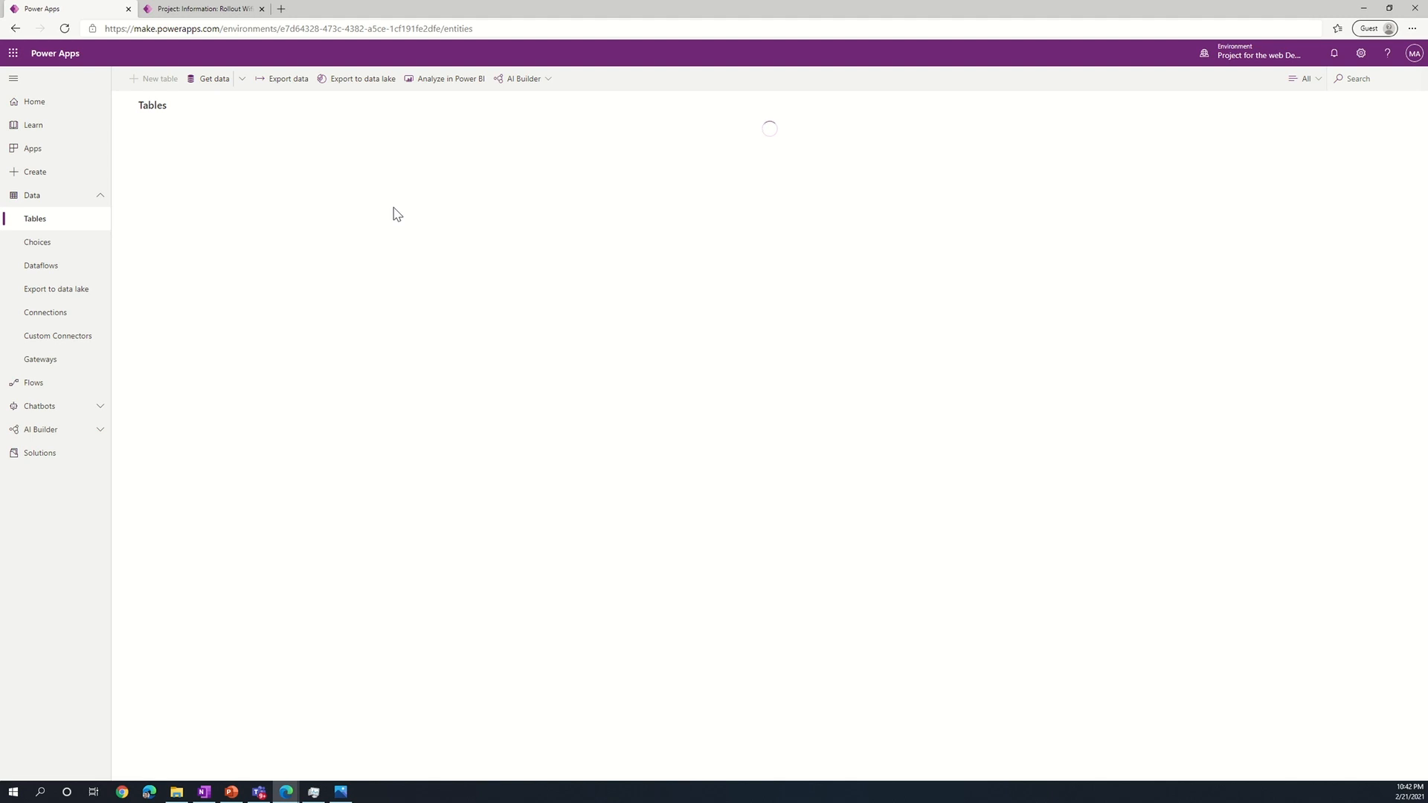
left_click(155, 80)
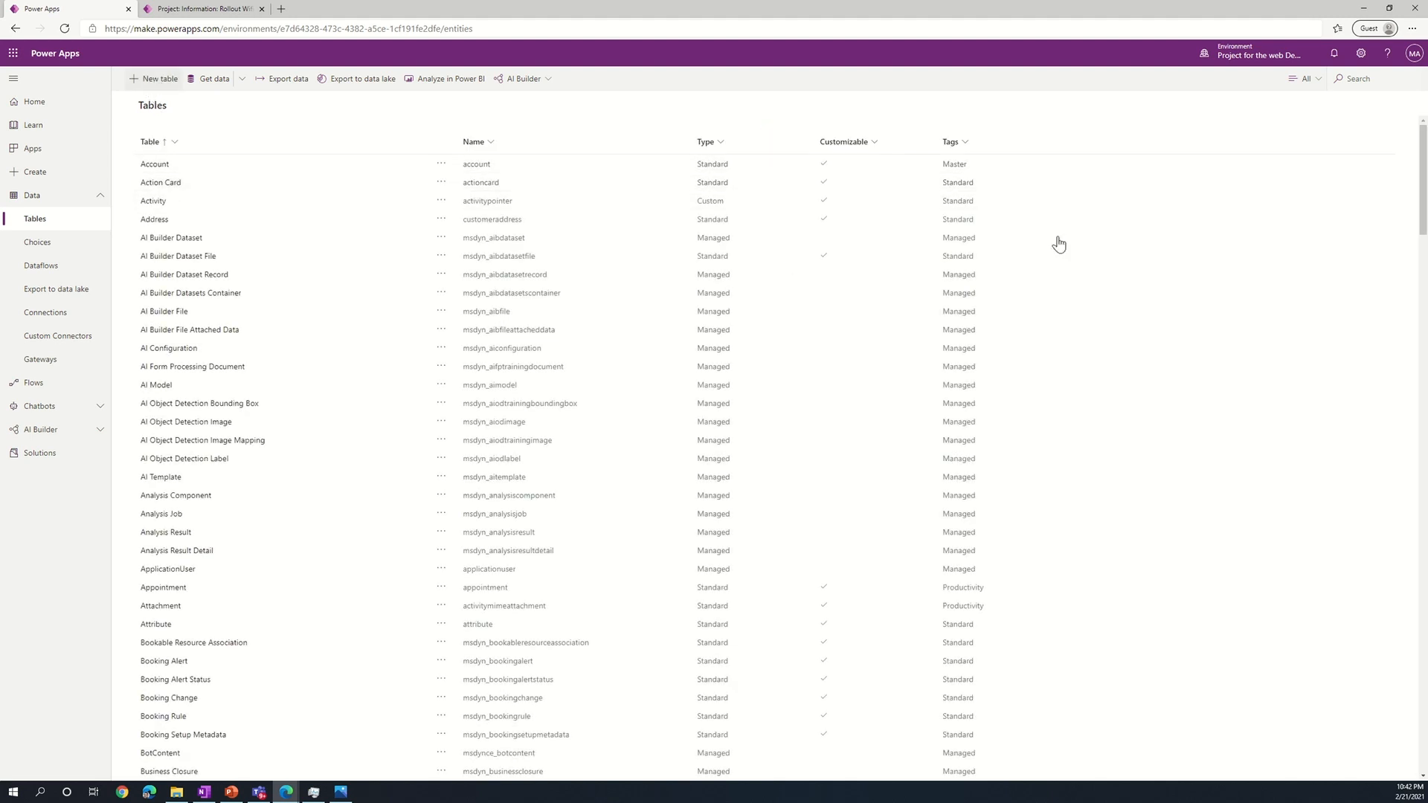
left_click(1268, 103)
type("Project Snapshot")
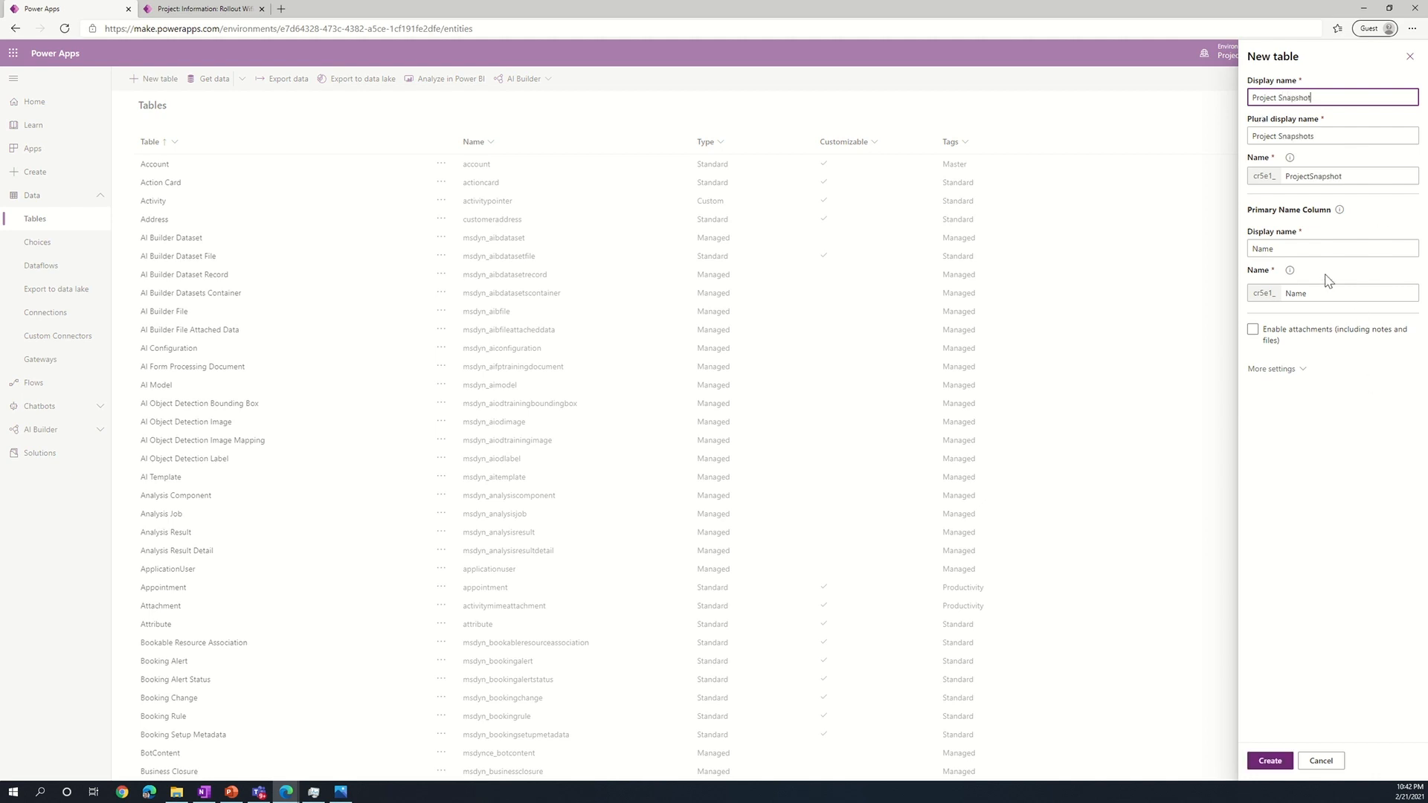
left_click(1286, 247)
left_click(1269, 761)
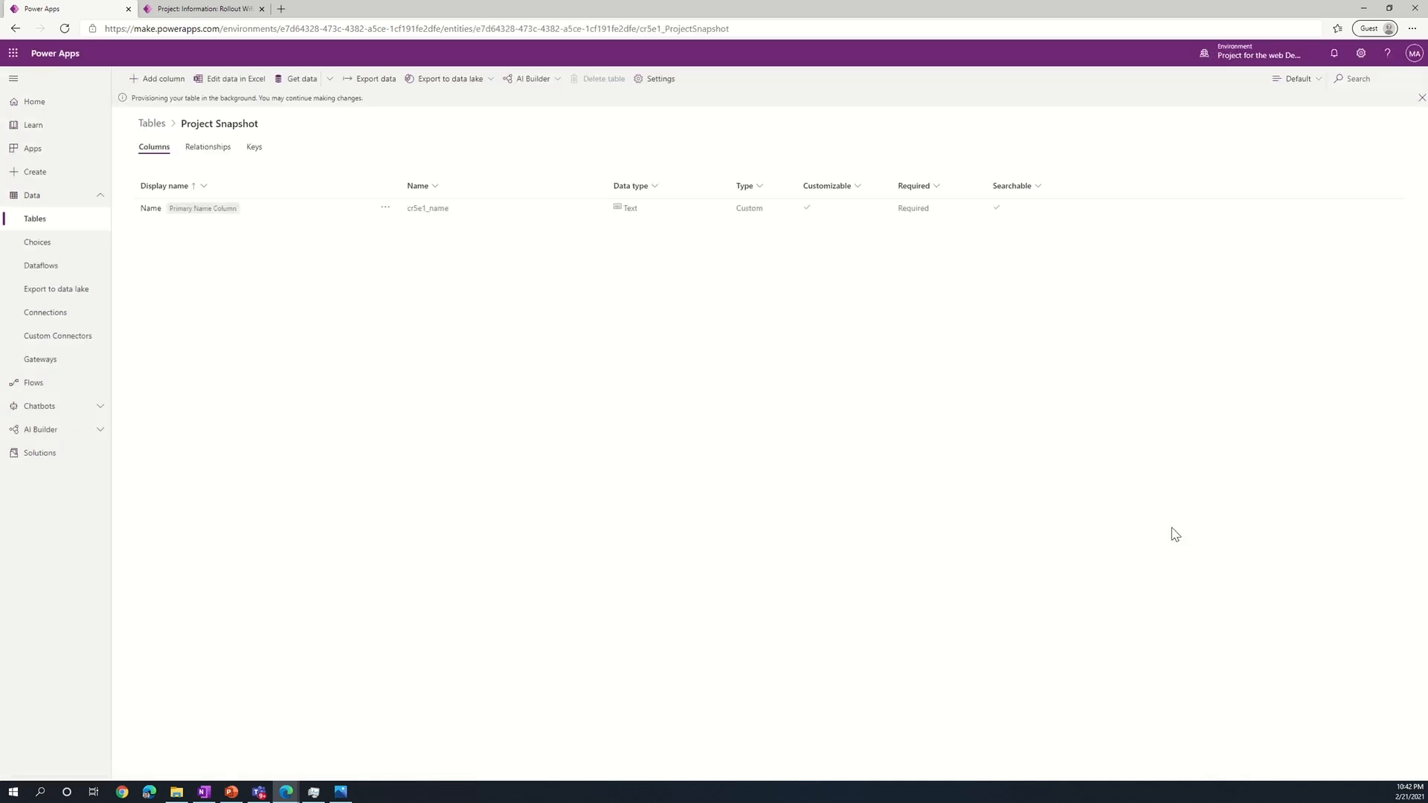
Add an optional text column named Projectid to the Project Snapshot table.
left_click(147, 81)
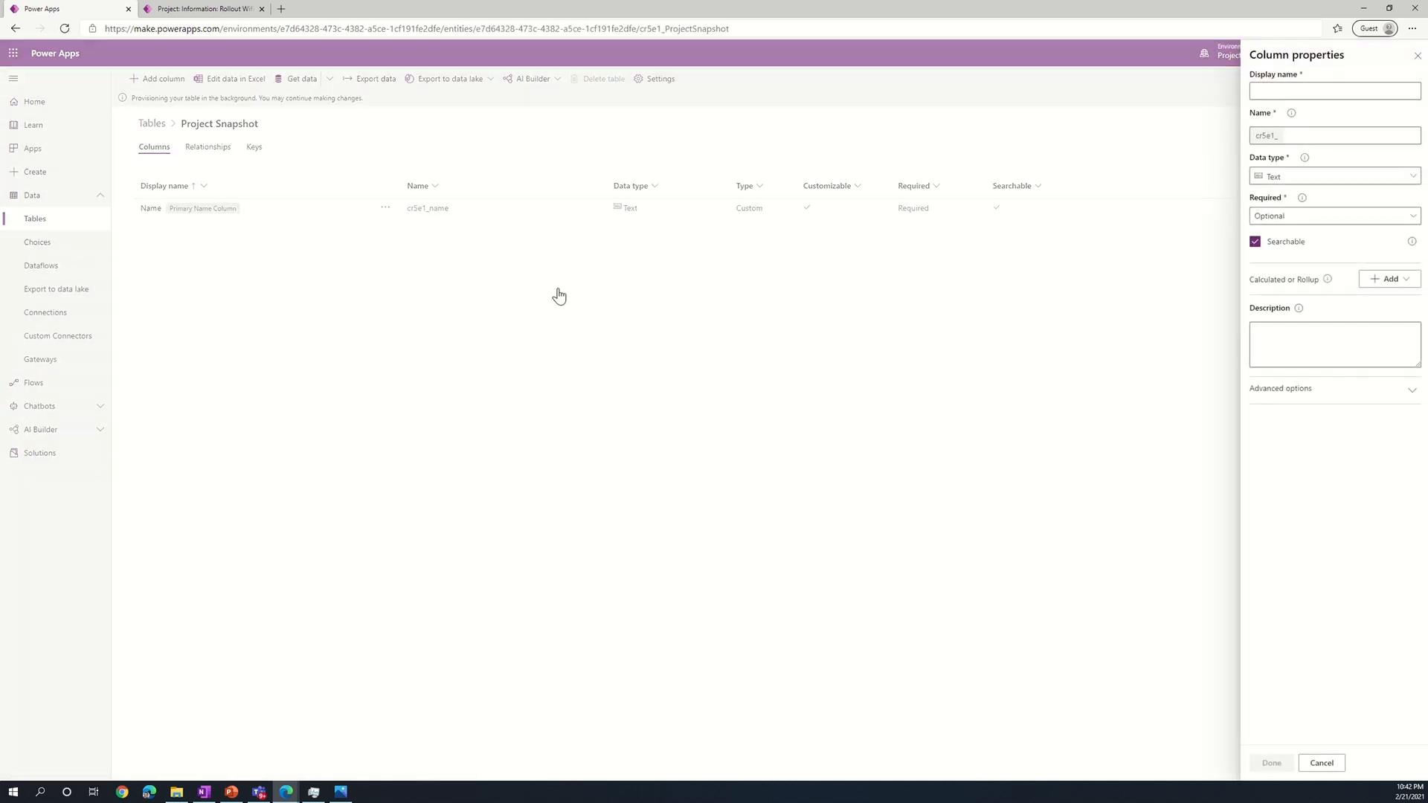
left_click(1336, 90)
type("Projectid")
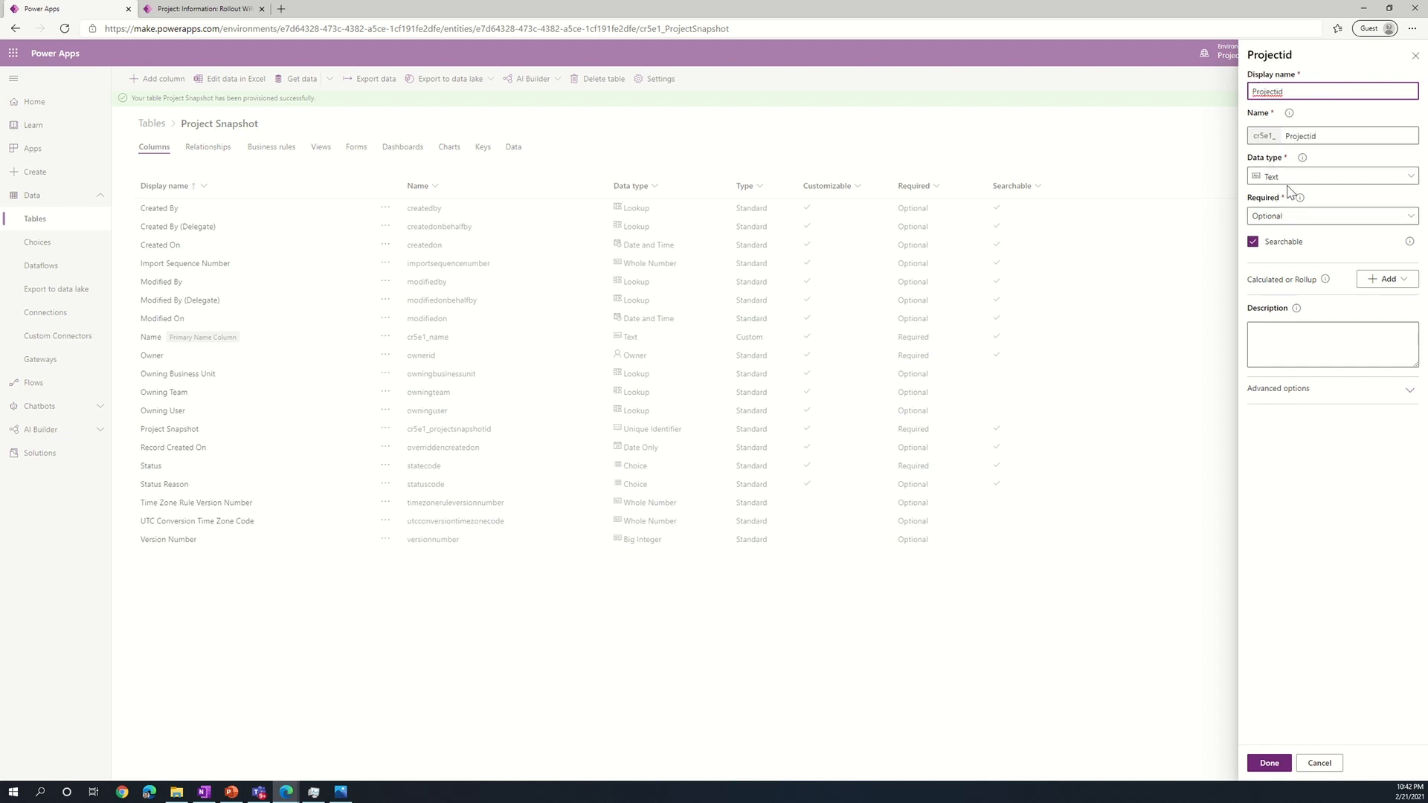
left_click(1269, 764)
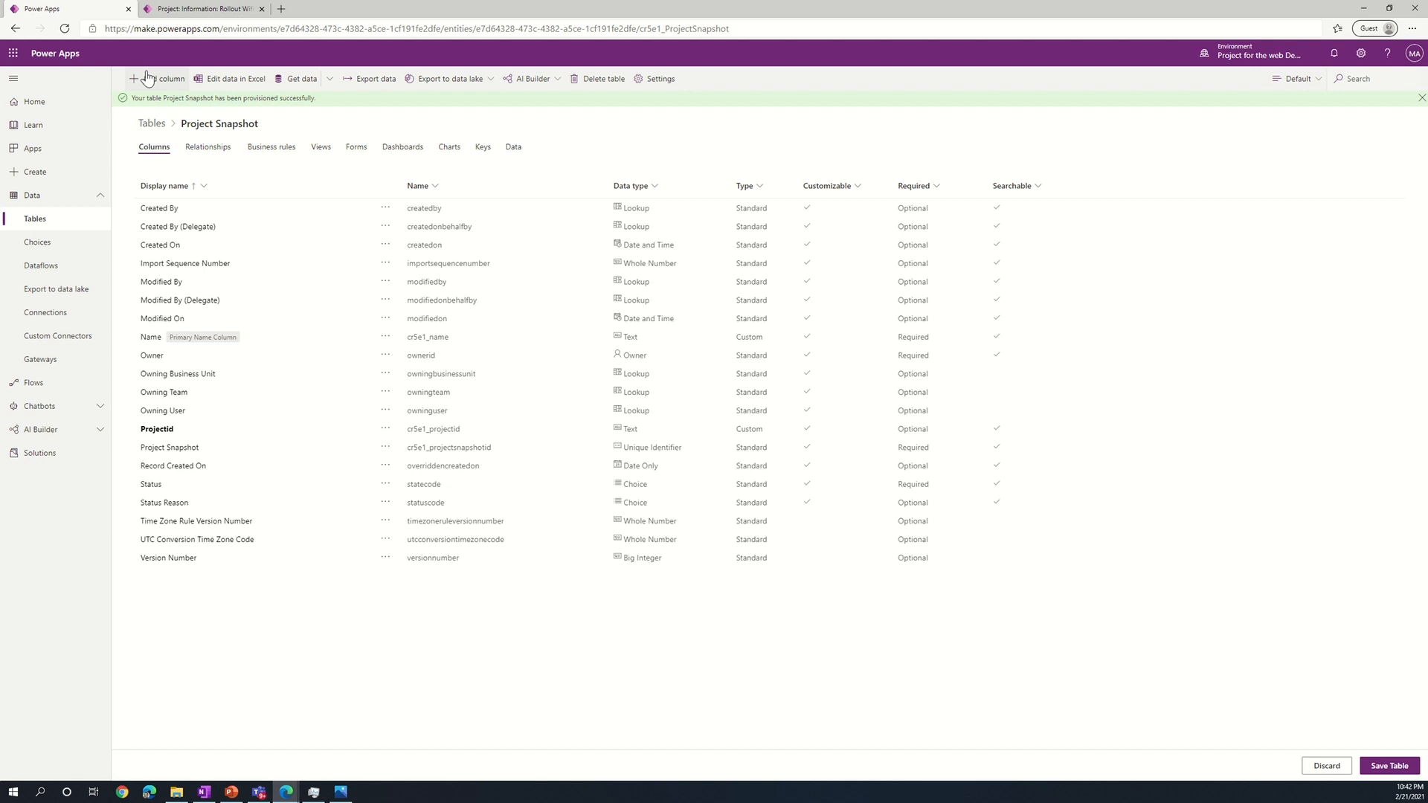
Add a column named Snapshot Date with the Date and Time data type to the Project Snapshot table.
left_click(146, 77)
left_click(1309, 92)
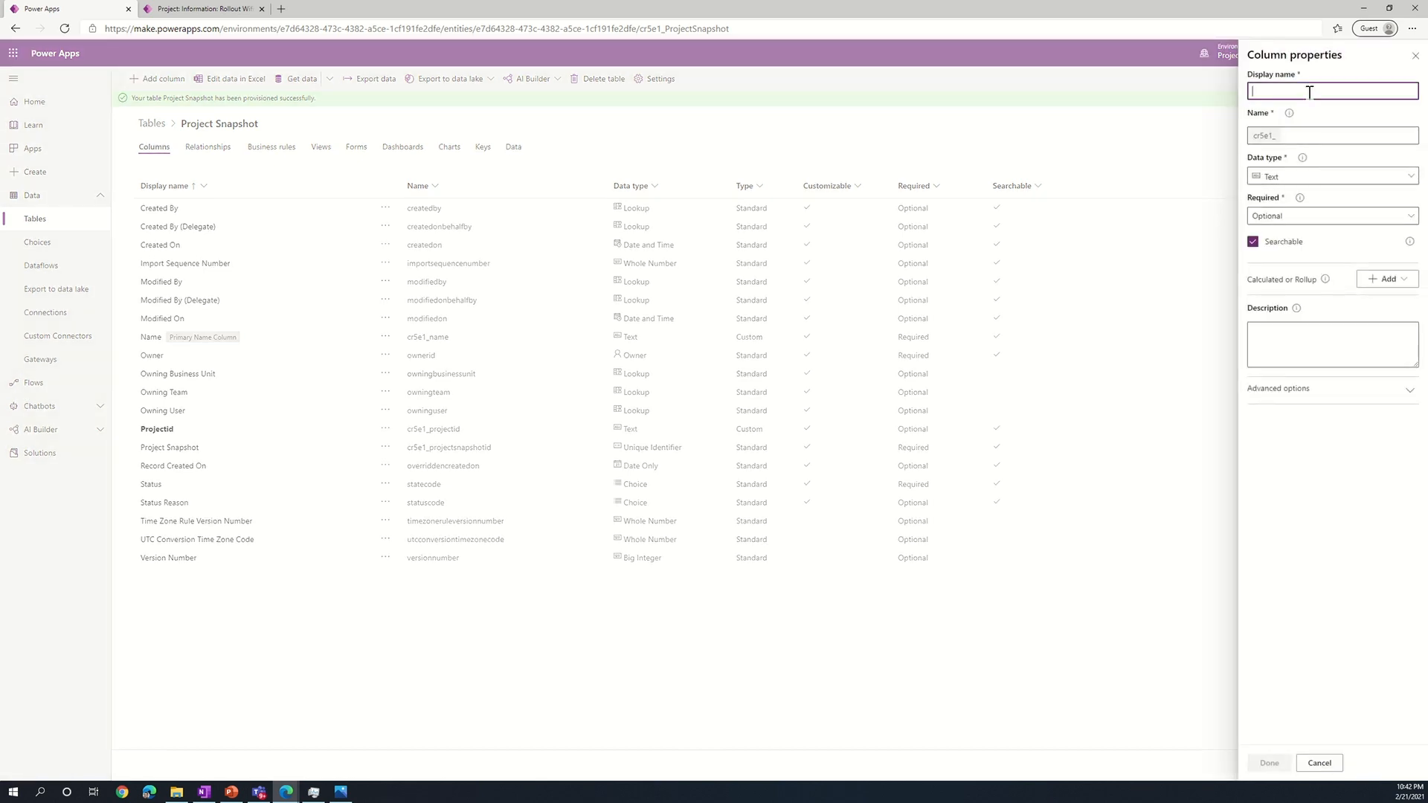
type("Snap")
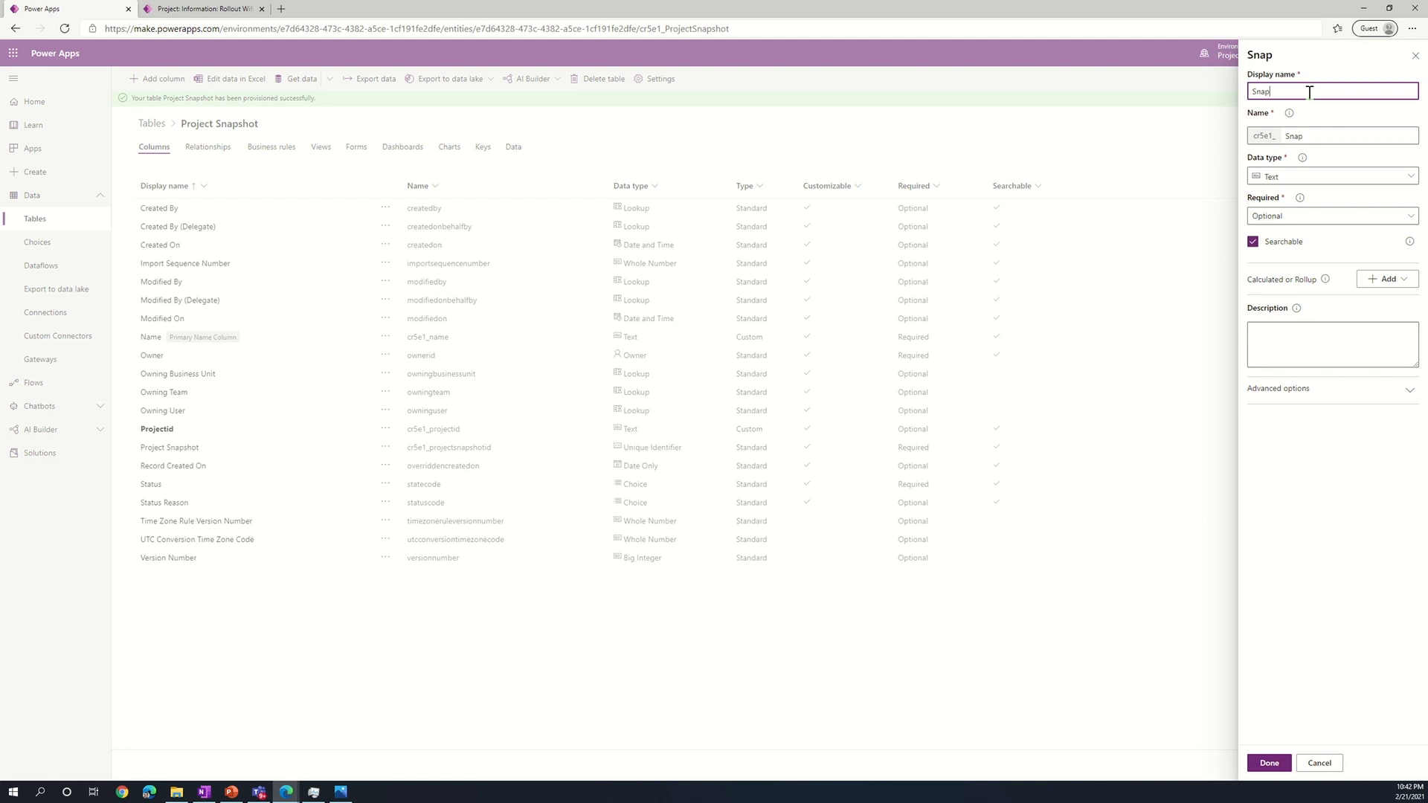
type("shot Date")
left_click(1359, 179)
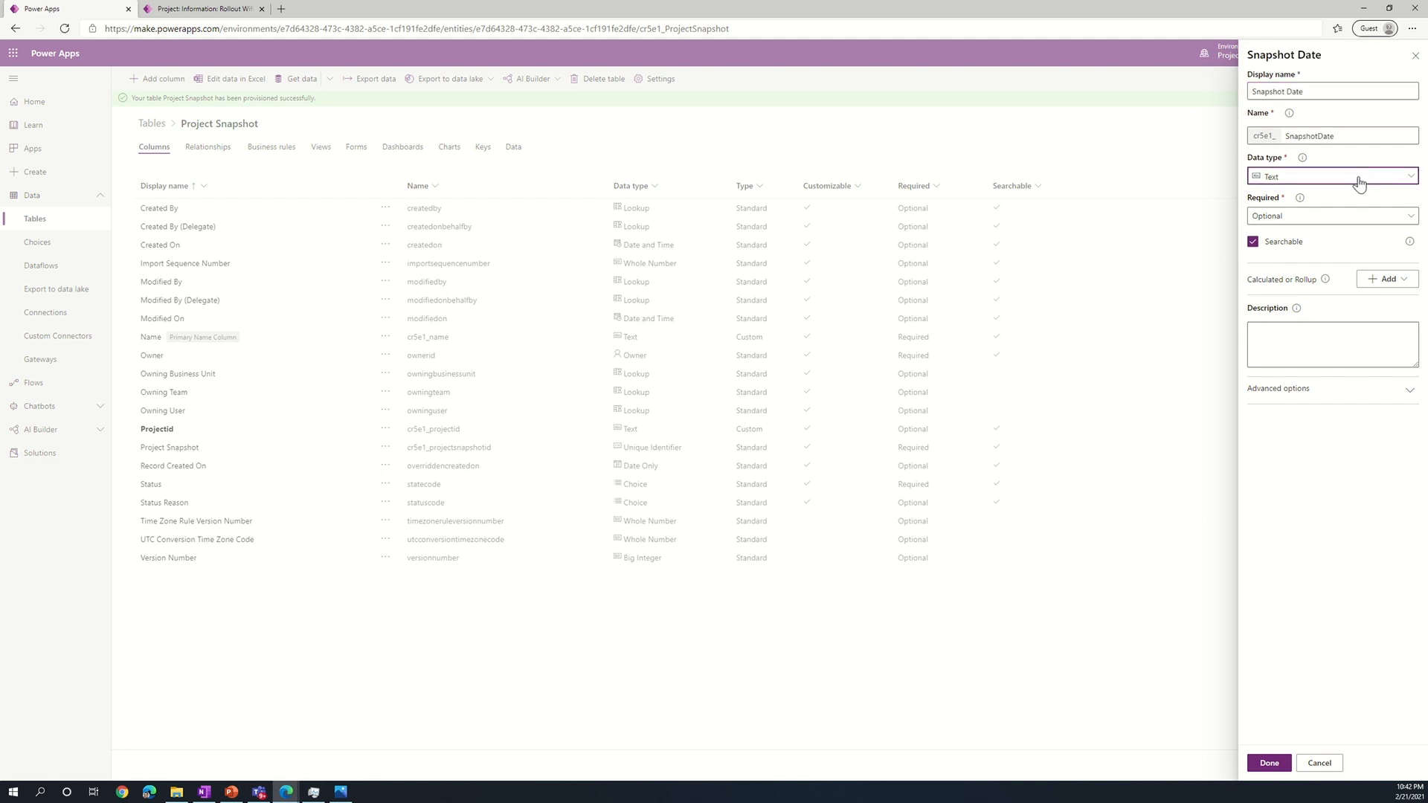
left_click(1311, 471)
left_click(1267, 765)
Add a Finish Date column with the Date and Time data type and save the Project Snapshot table.
left_click(156, 78)
left_click(1328, 87)
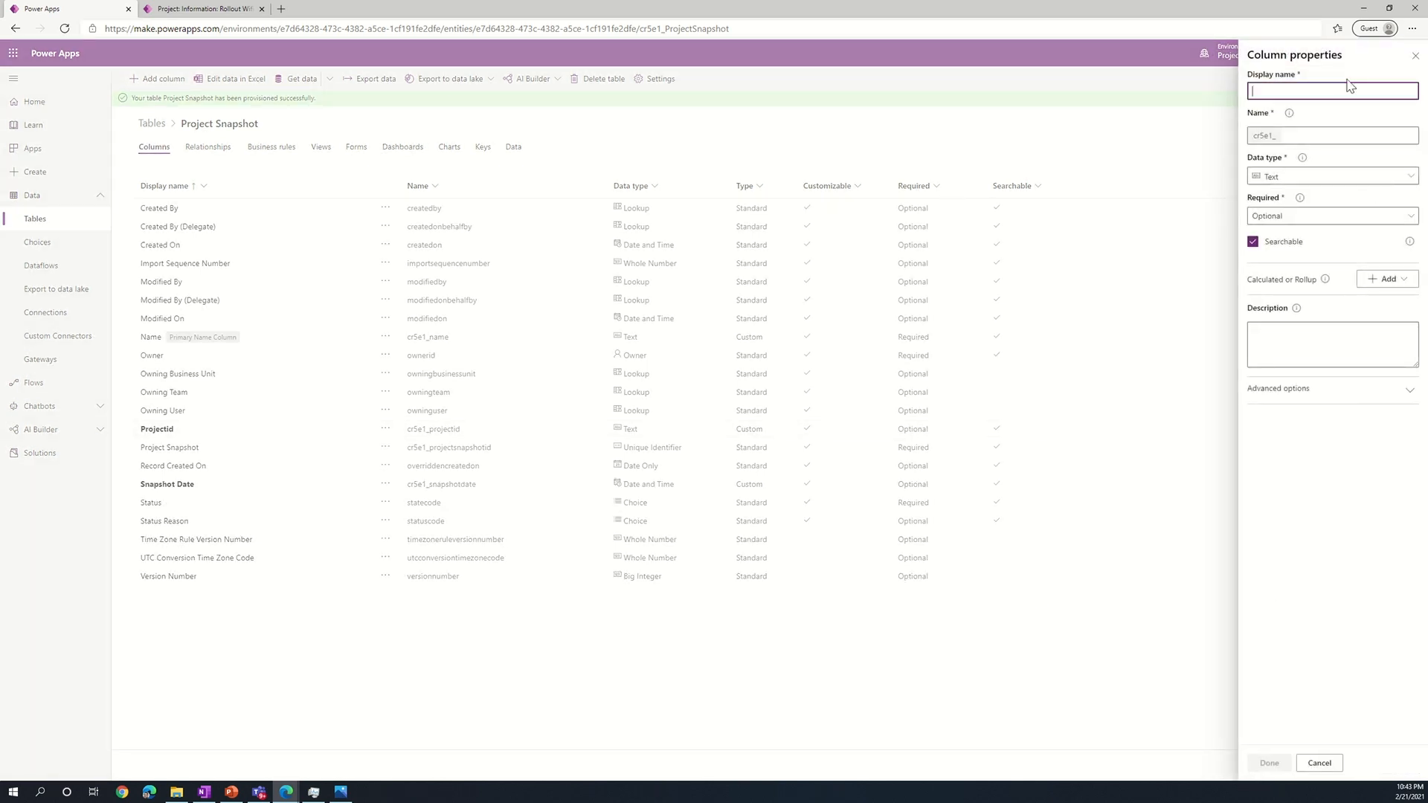
type("Finish Date")
left_click(1326, 178)
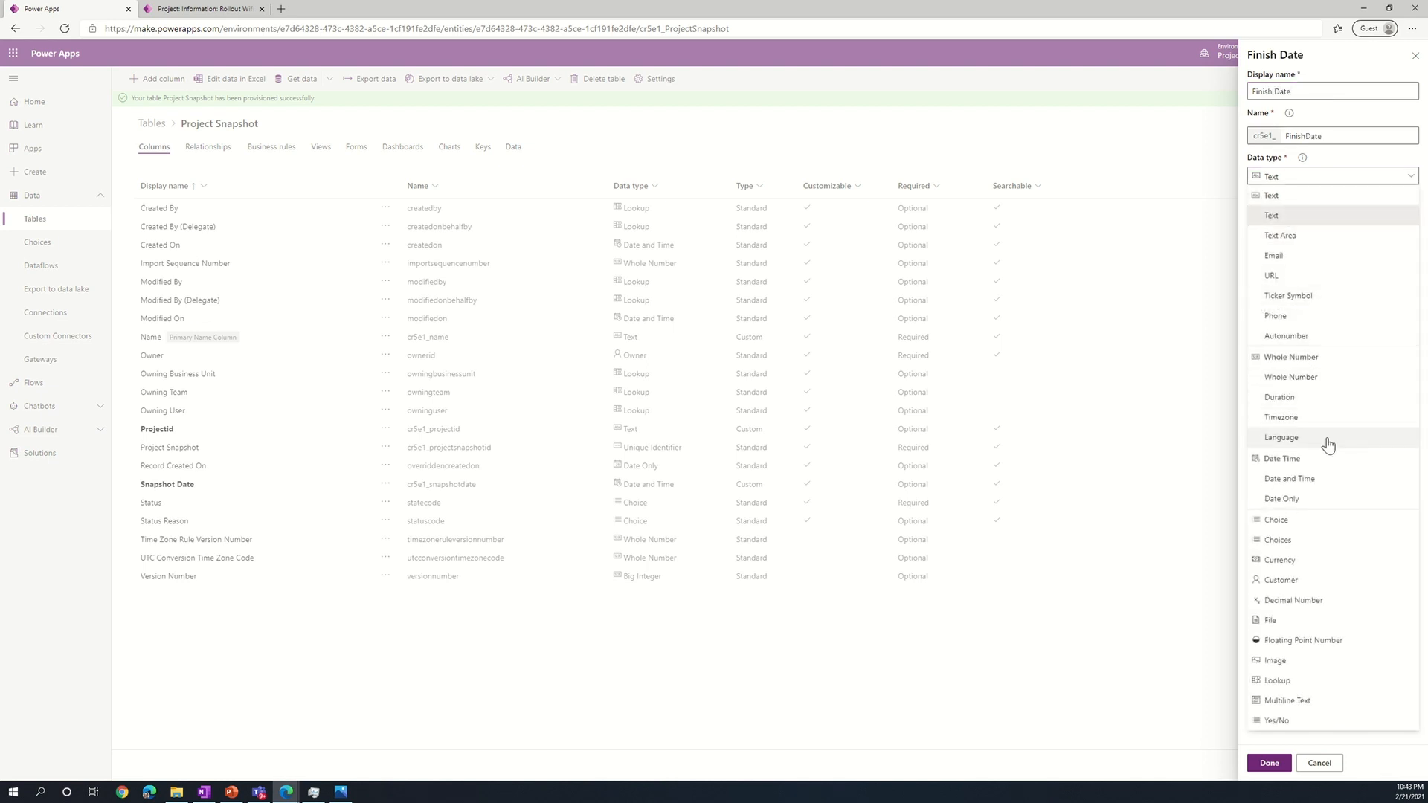
left_click(1314, 479)
left_click(1269, 763)
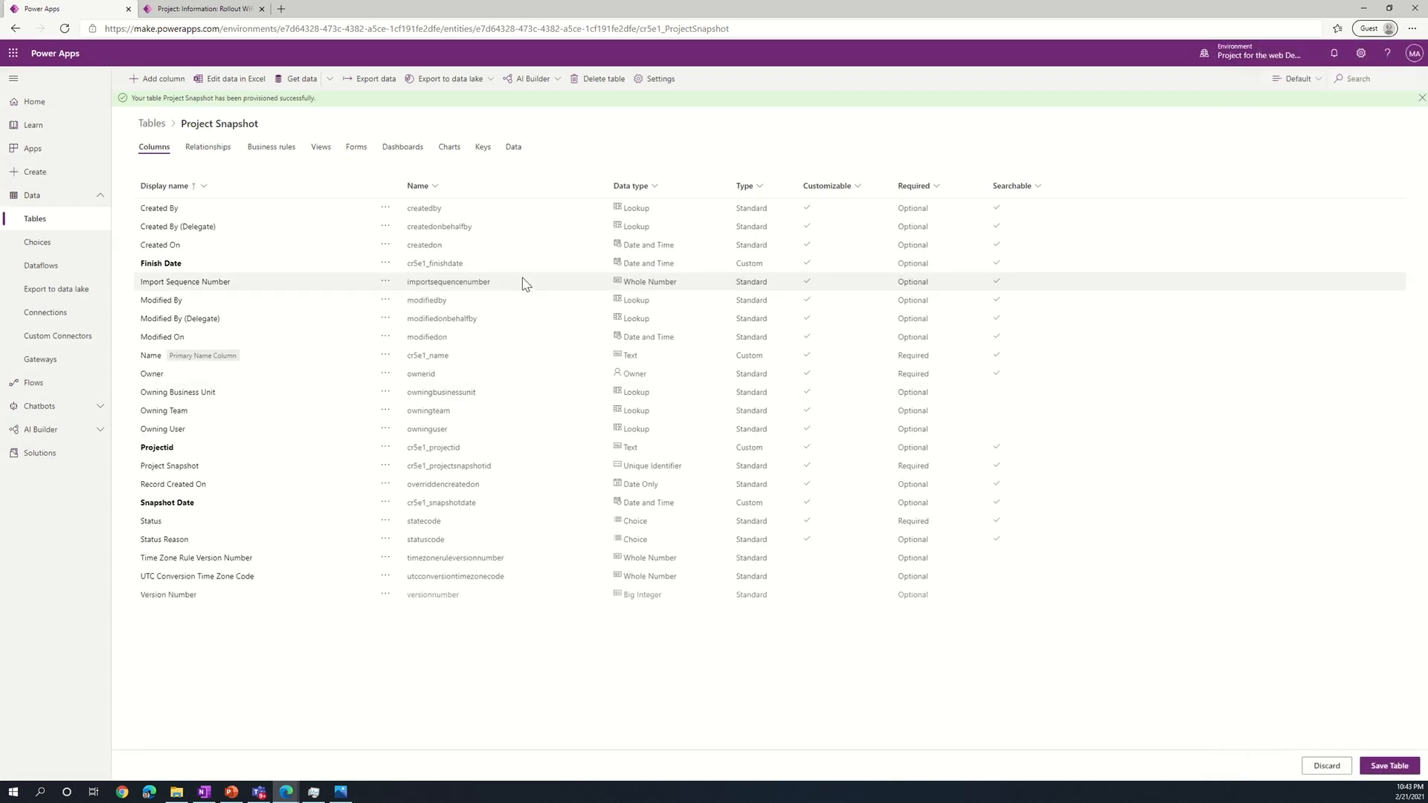
left_click(1387, 766)
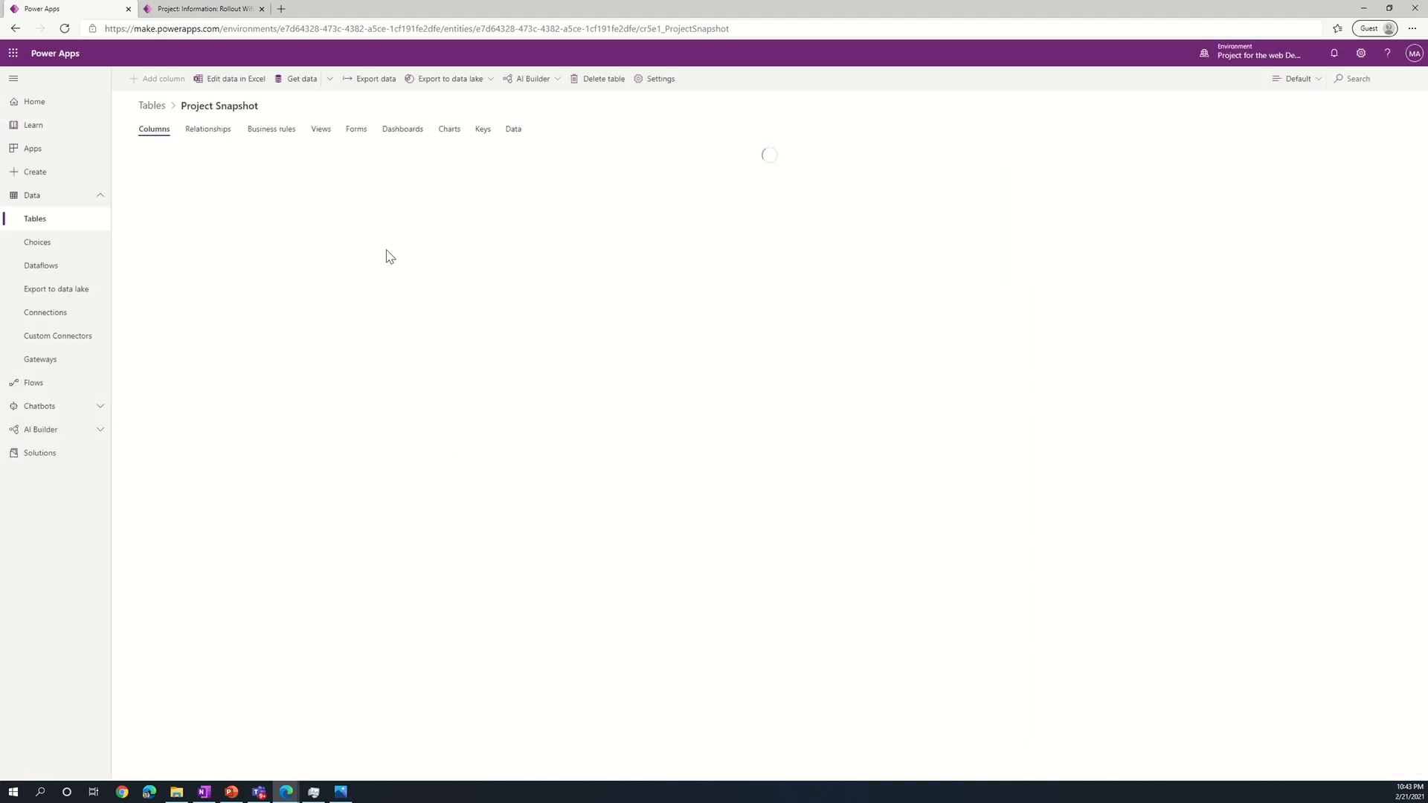
Open the Active Project Snapshots view for editing and add the Finish Date and Snapshot Date columns.
left_click(321, 131)
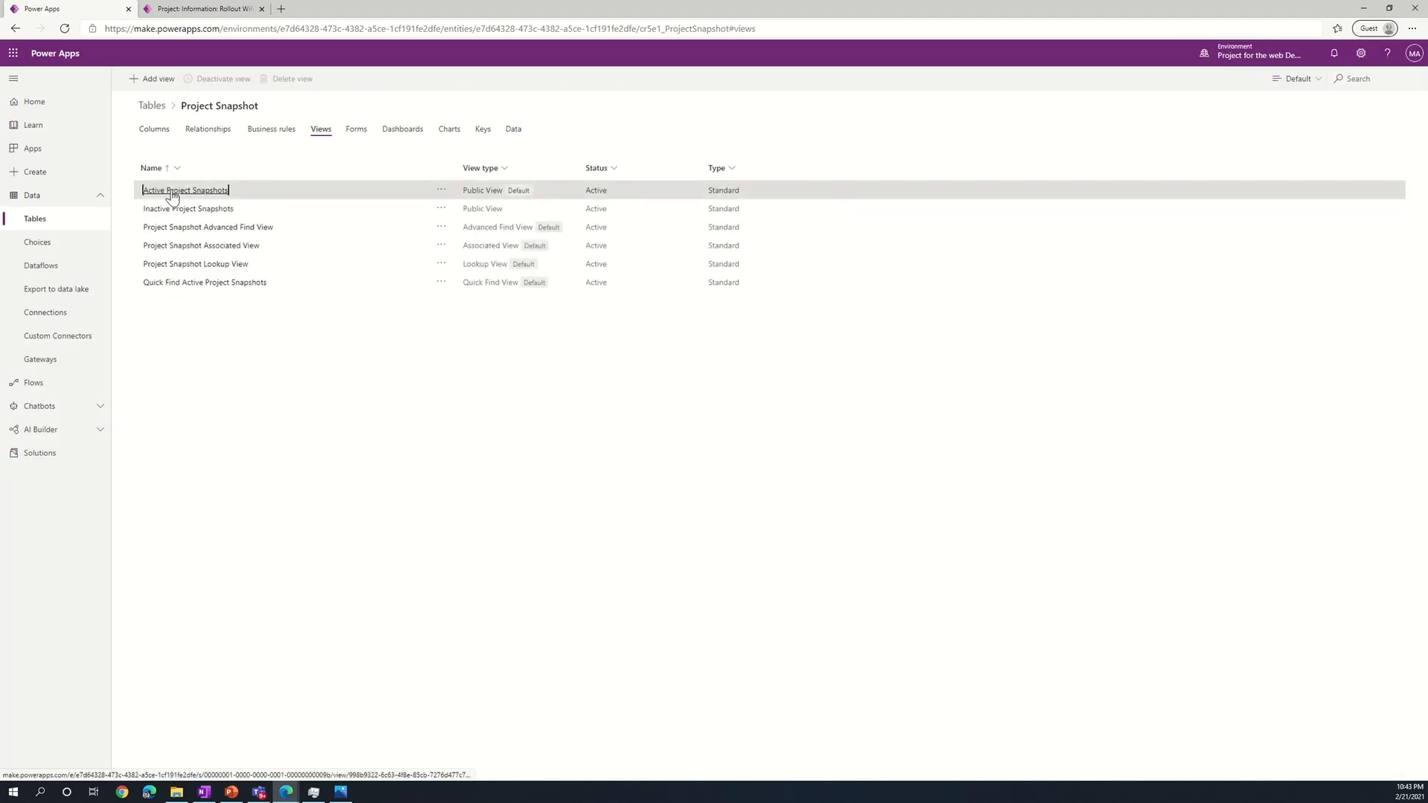
left_click(171, 191)
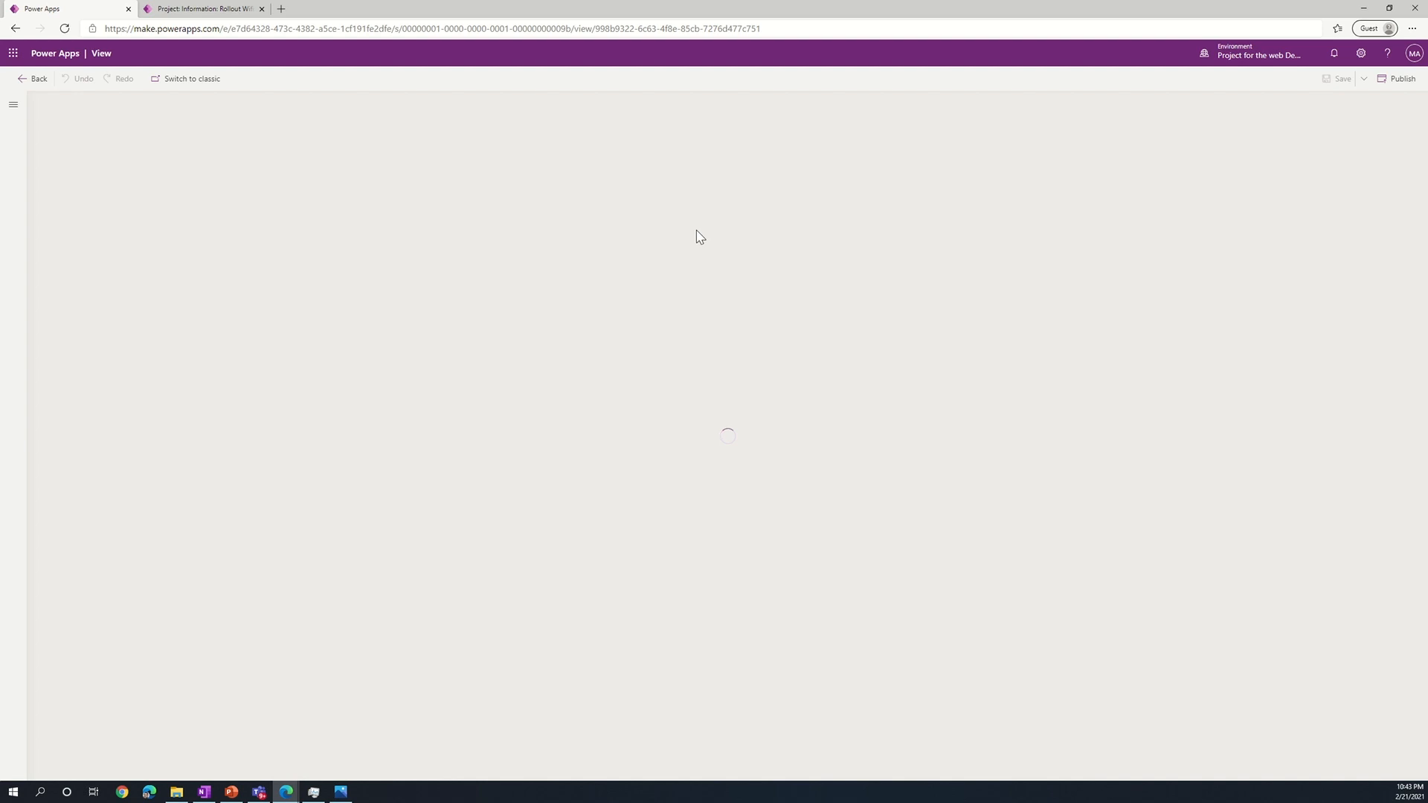
left_click(56, 220)
left_click(67, 238)
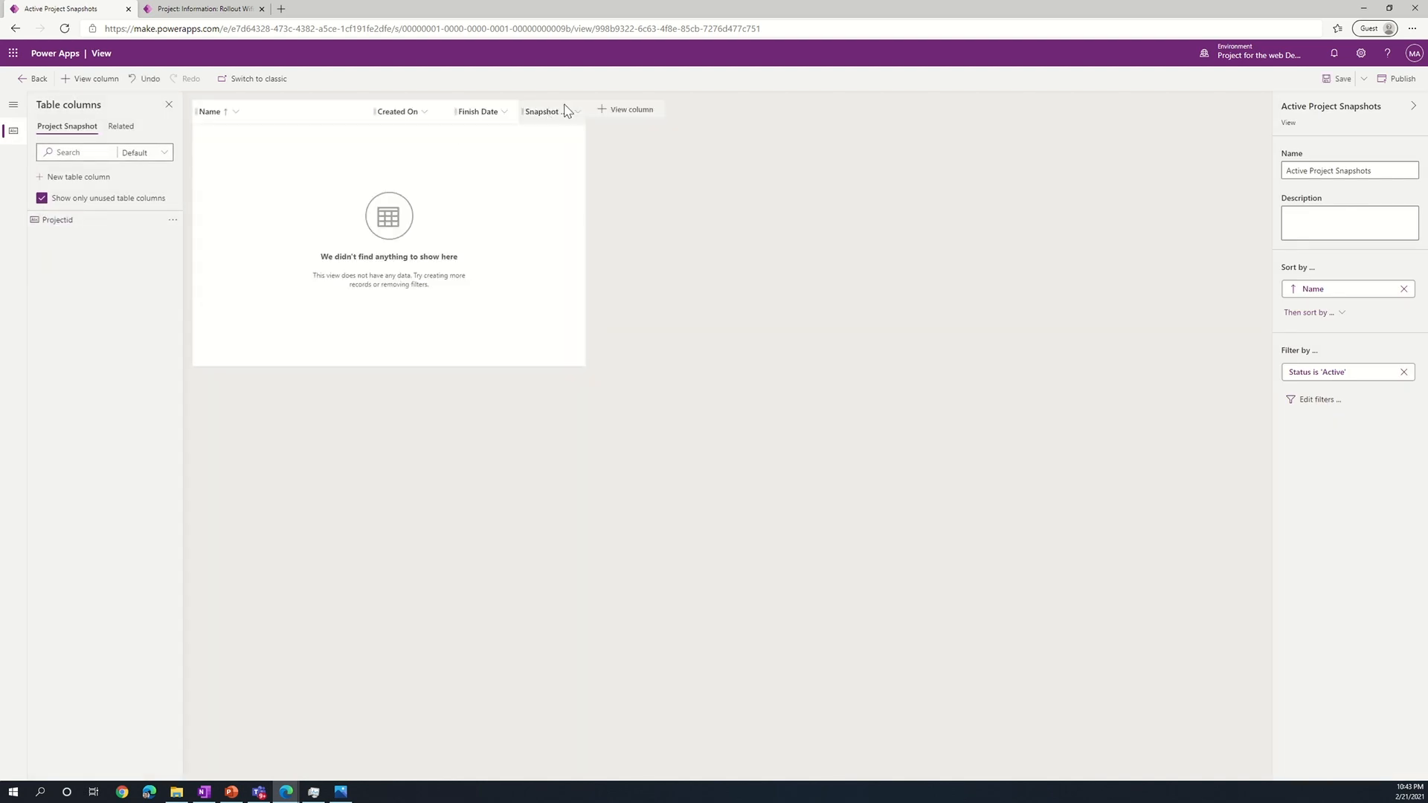
Remove the Created On column from the view and move Snapshot Date in front of Name.
left_click(411, 115)
left_click(404, 285)
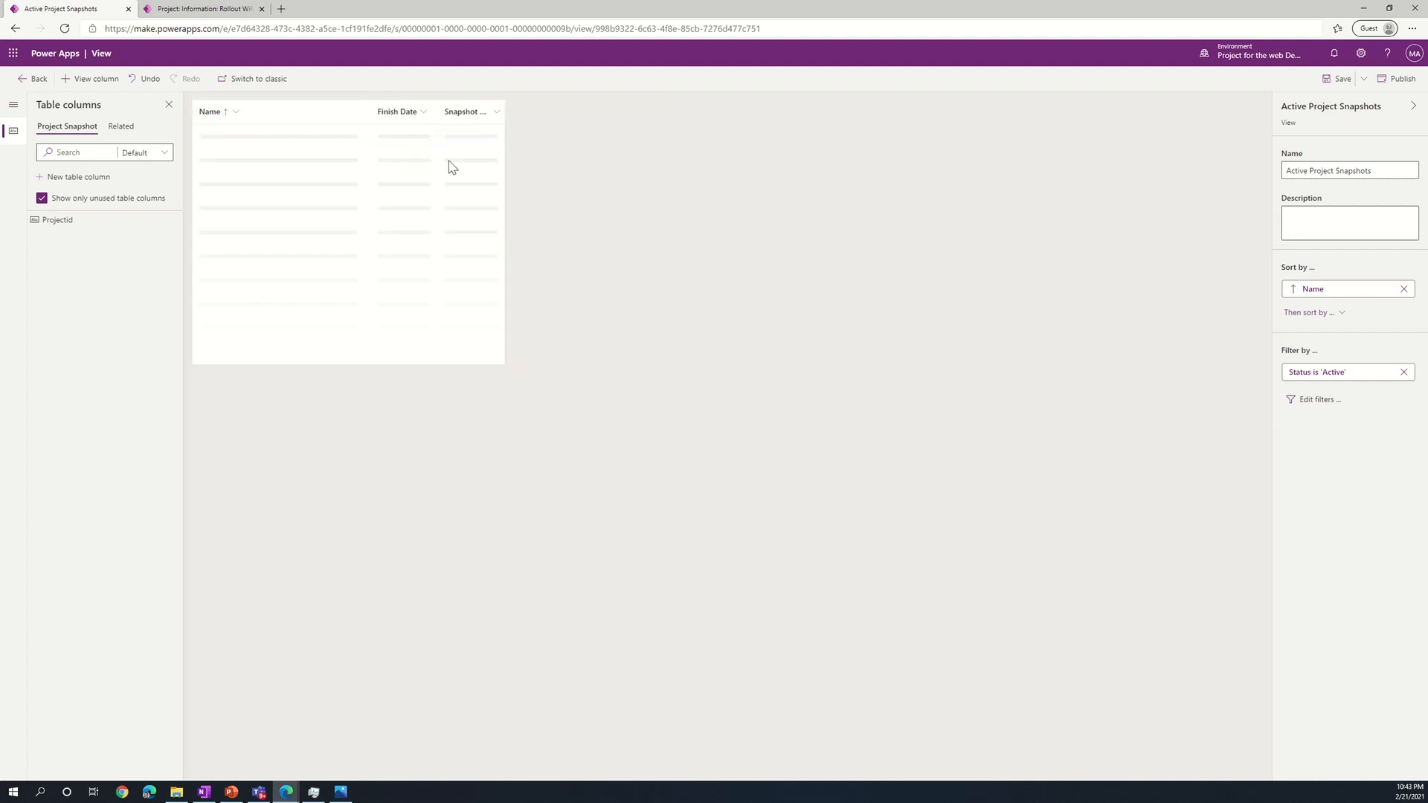
left_click_drag(478, 115, 214, 115)
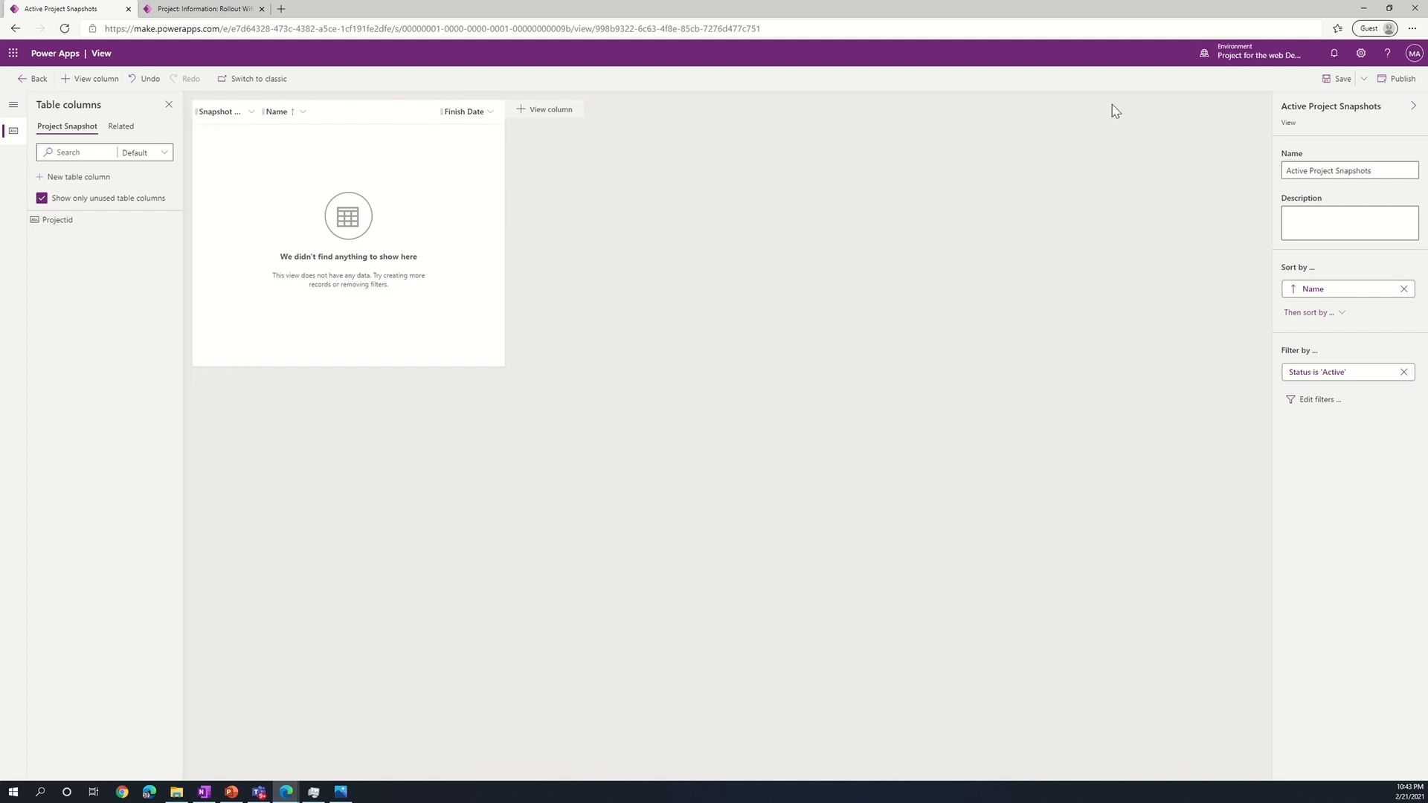
Save and publish the Active Project Snapshots view, and return to the Project Snapshot table.
left_click(1337, 78)
left_click(1404, 79)
left_click(33, 78)
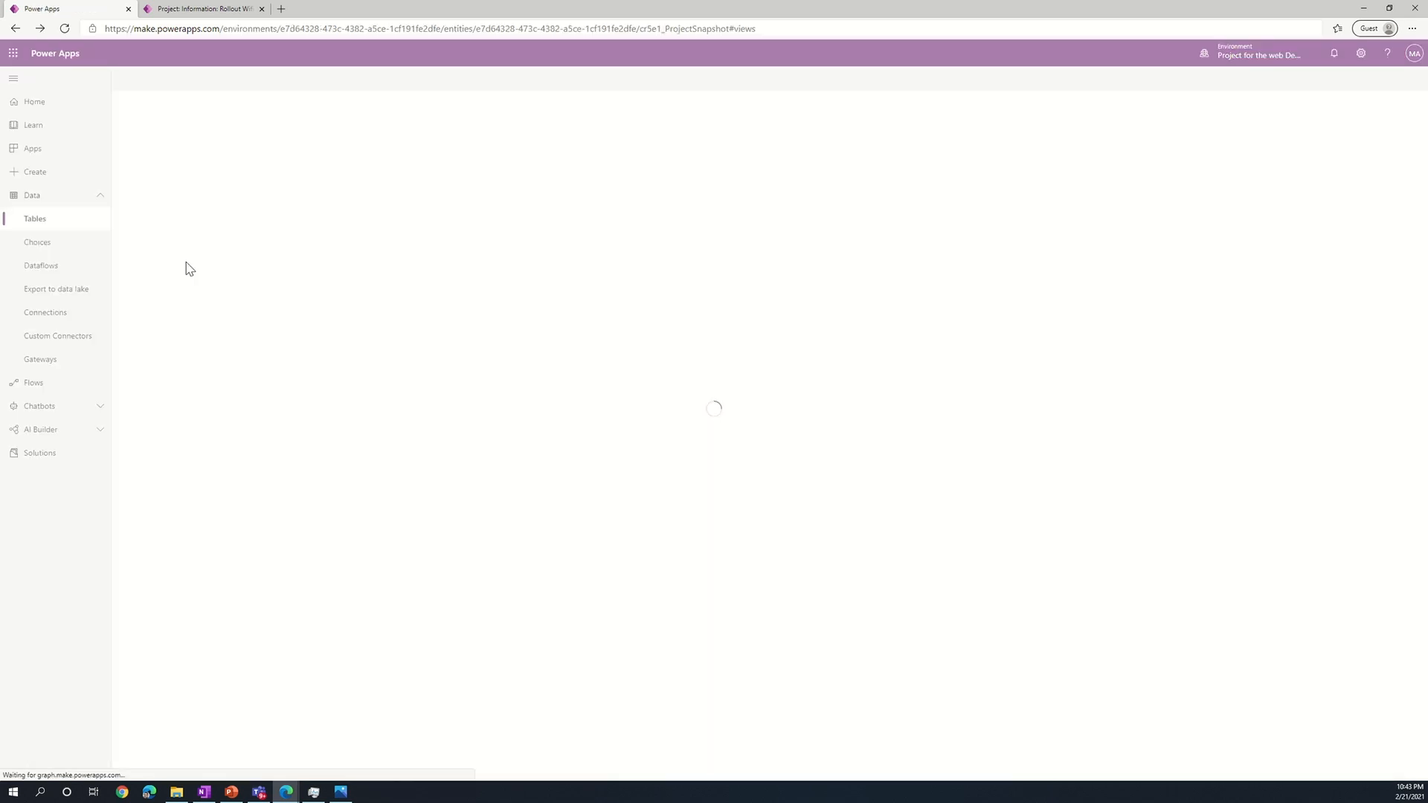
Start a new scheduled cloud flow named Take project snapshot, starting 2/21/21 at 10:00 PM.
left_click(64, 385)
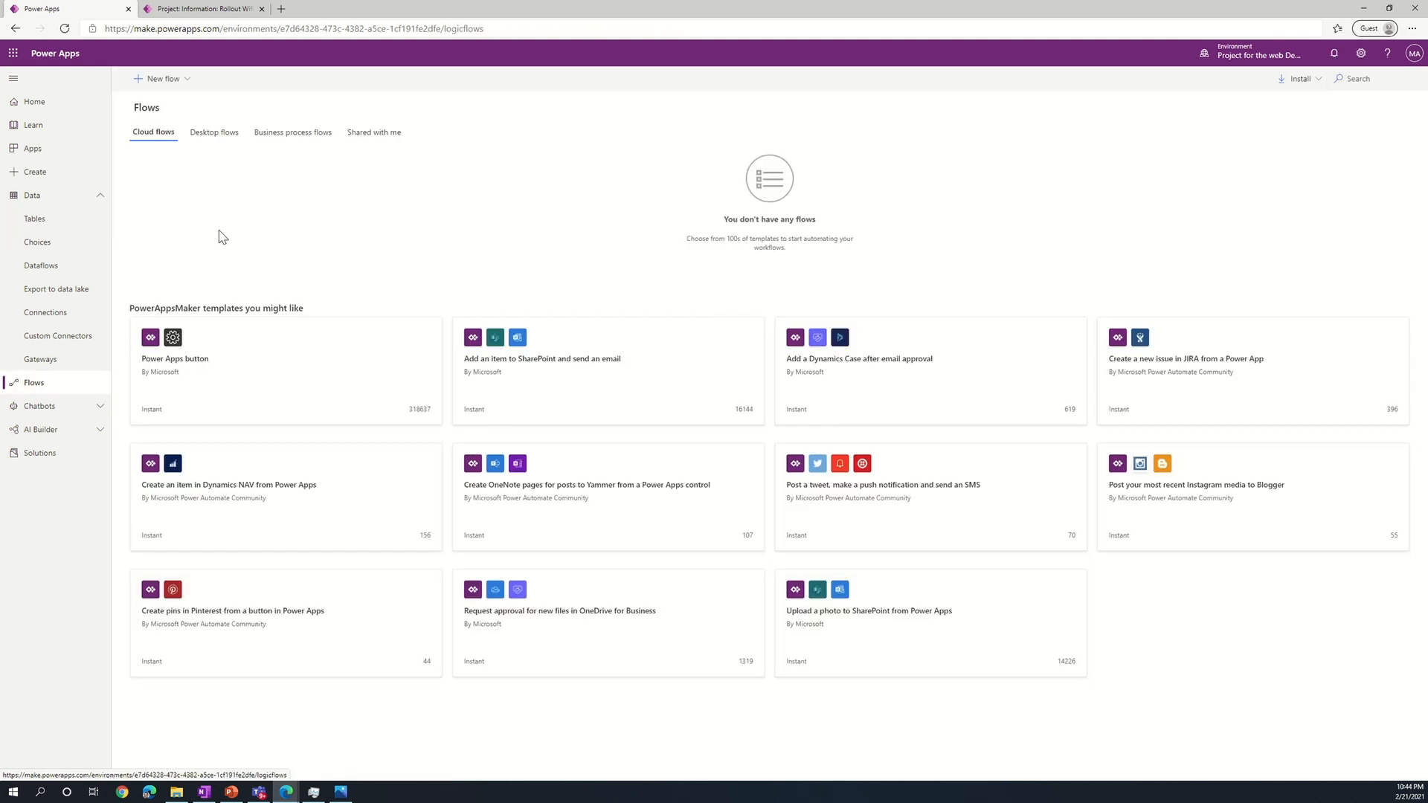
left_click(148, 80)
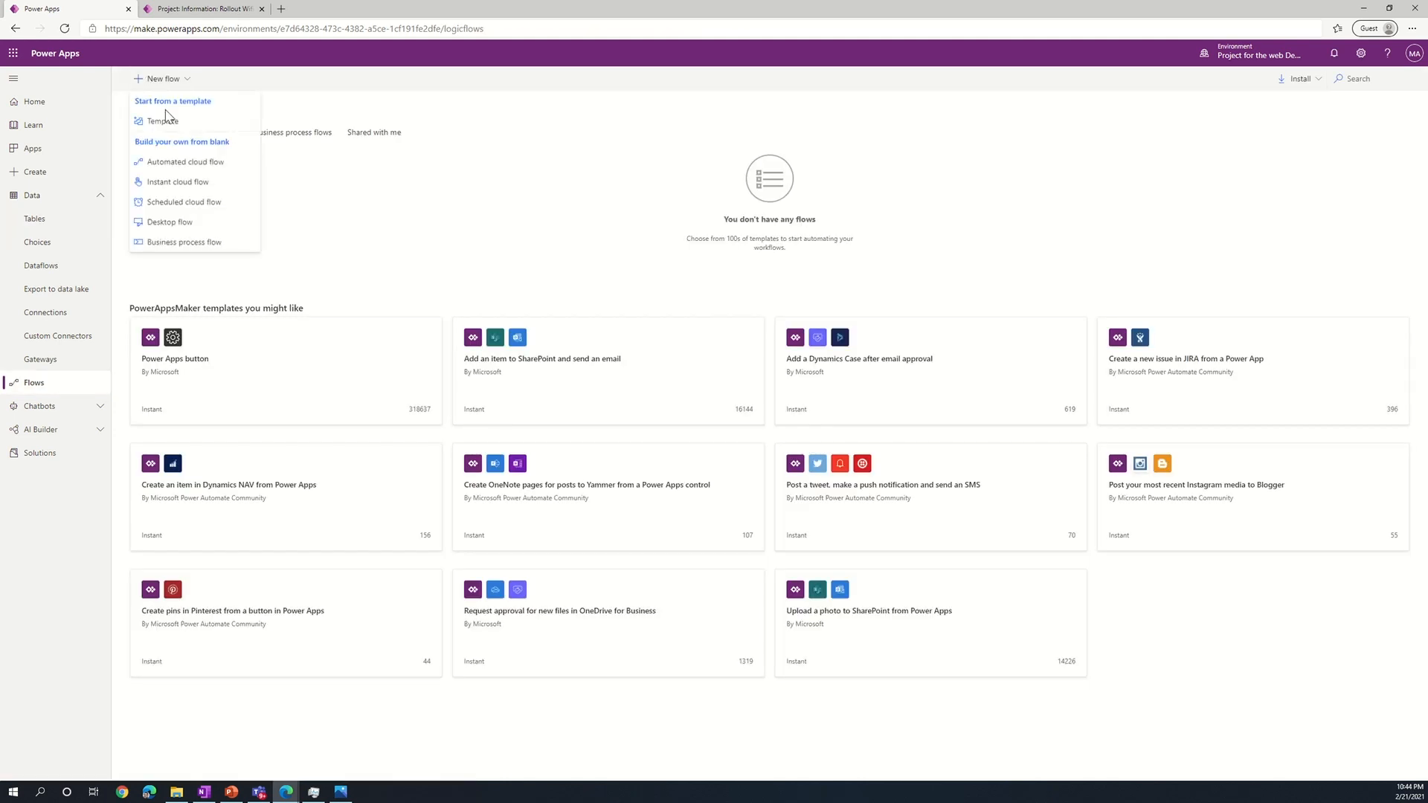
left_click(178, 203)
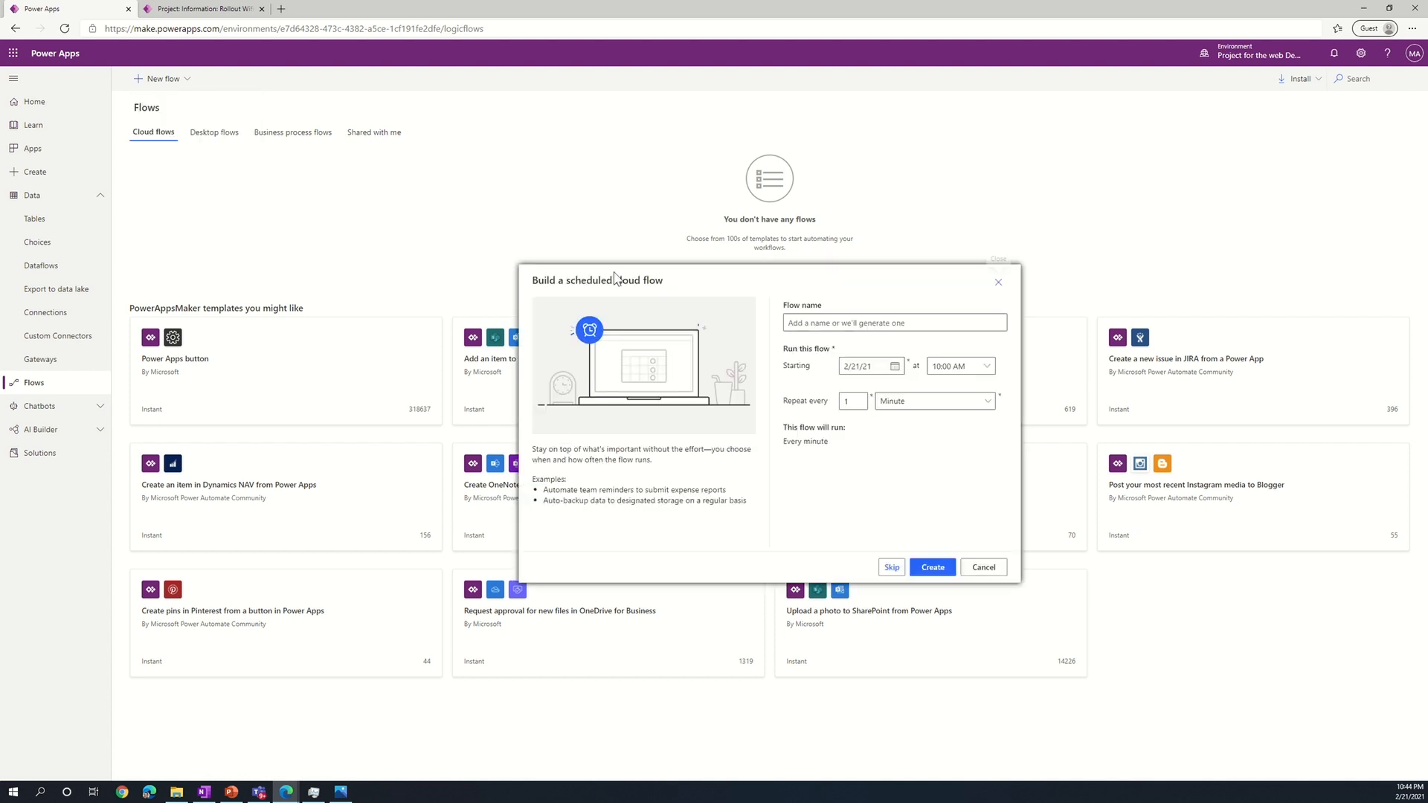
type("Tak")
left_click(947, 368)
scroll(1017, 654, "down", 5)
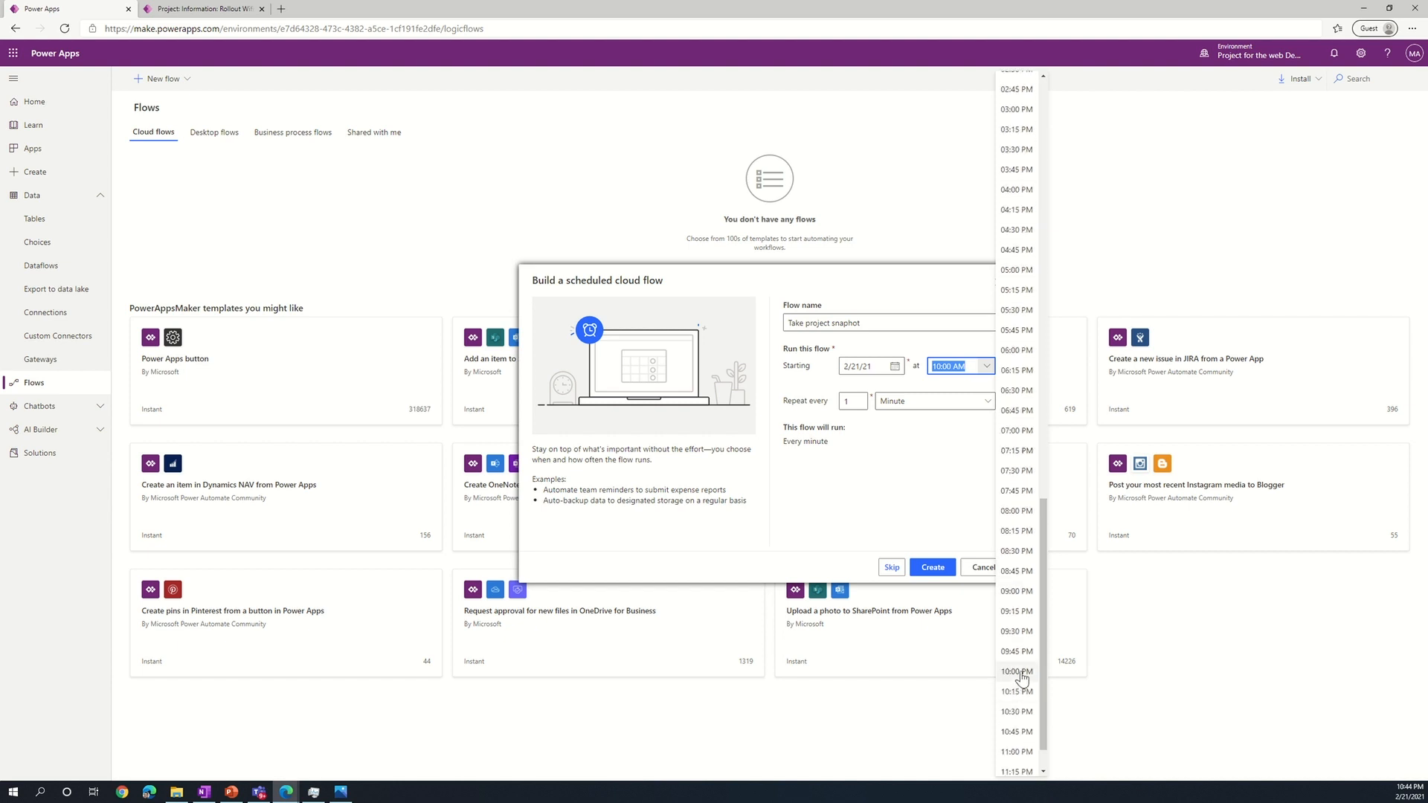
left_click(1025, 676)
right_click(858, 324)
left_click(879, 334)
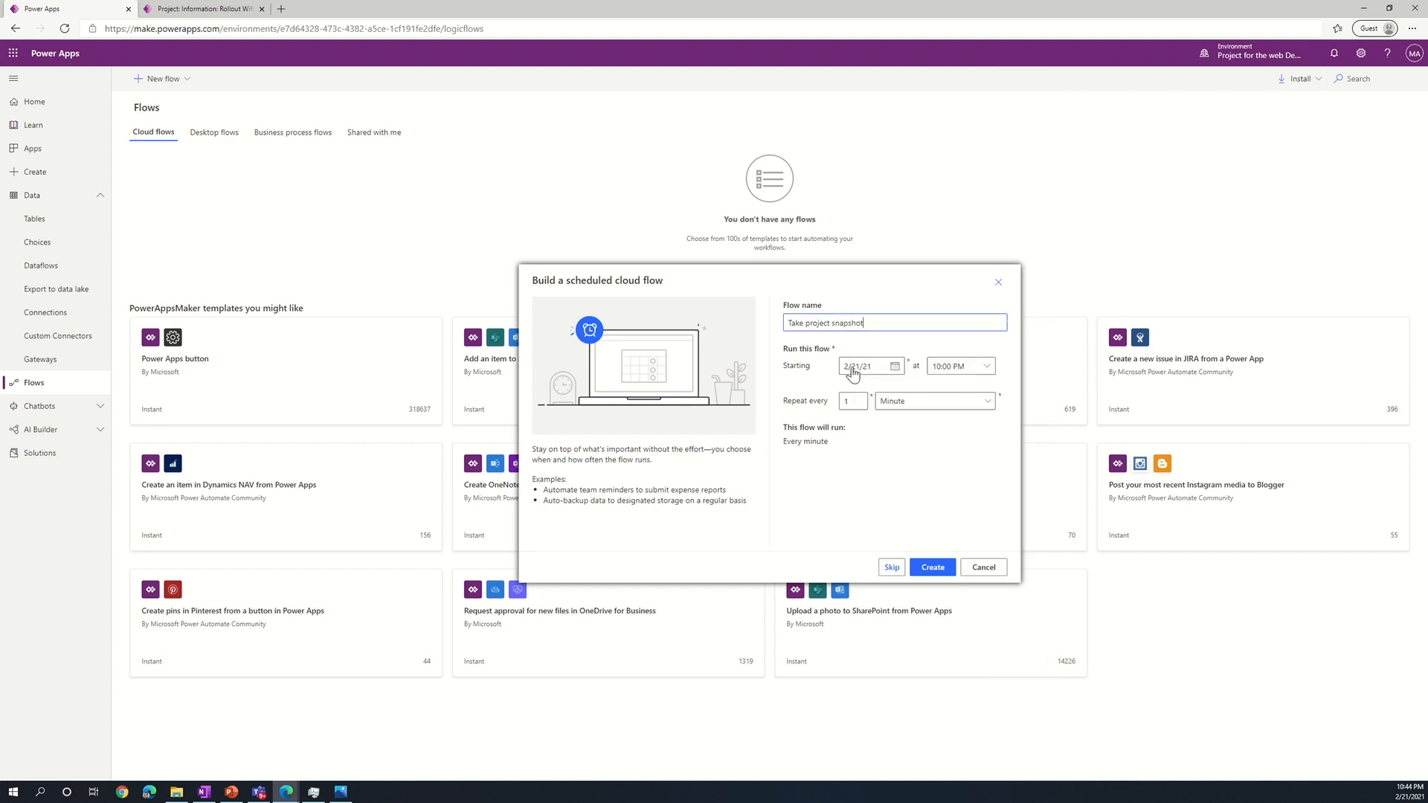
Set the flow to repeat every 1 week on Friday only and create it.
left_click(895, 402)
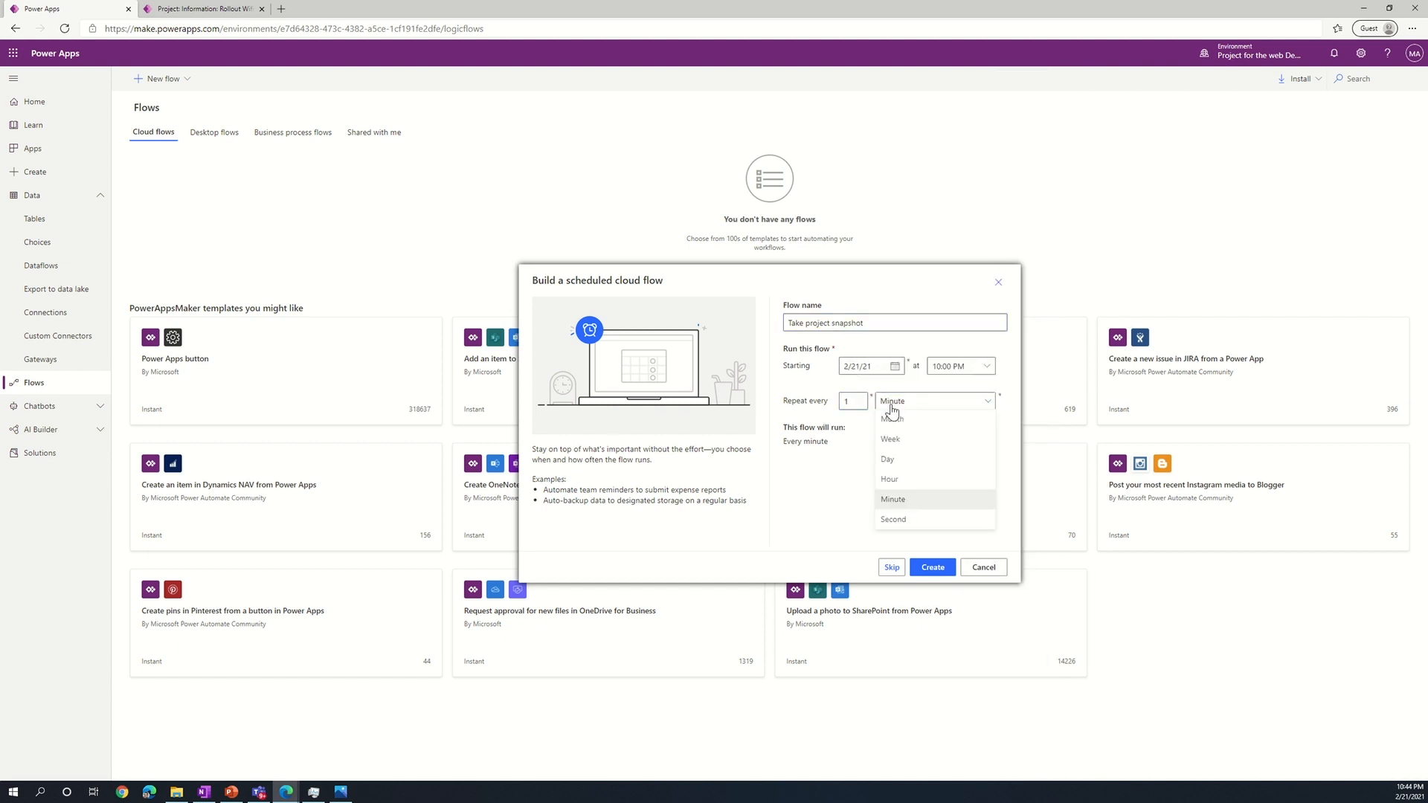
left_click(908, 445)
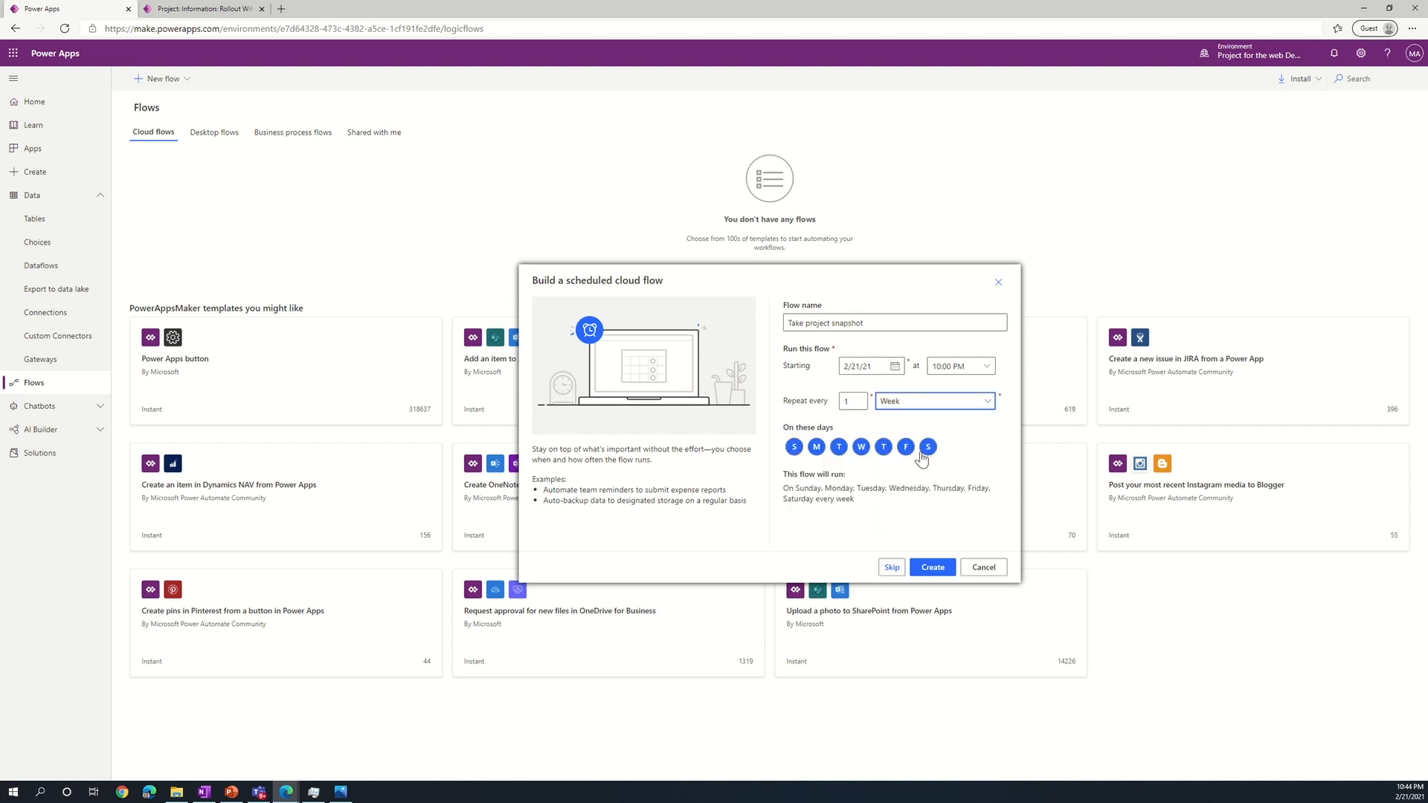
left_click(794, 446)
left_click(817, 446)
left_click(839, 446)
left_click(861, 446)
left_click(882, 447)
left_click(928, 447)
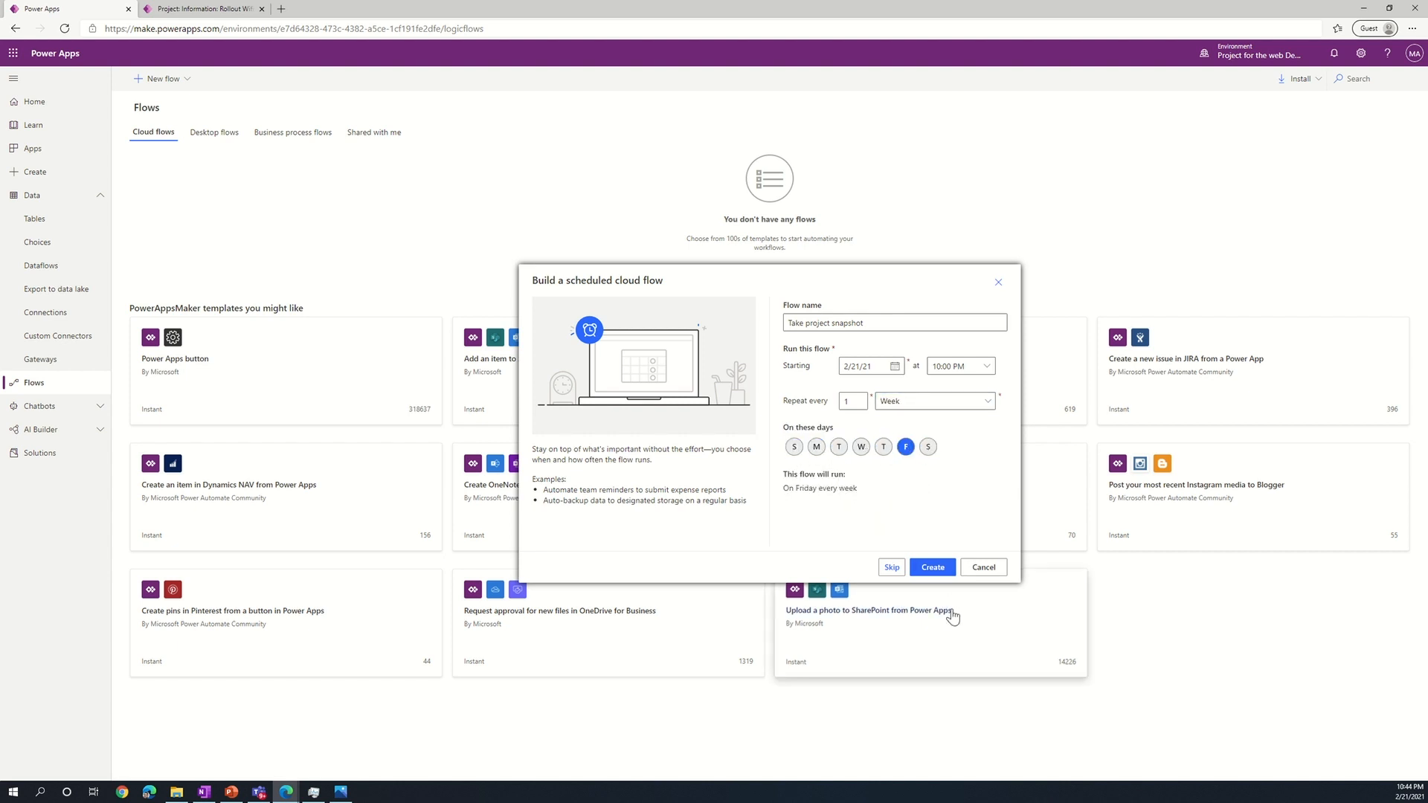
left_click(934, 568)
Add the List rows action from Common Data Service (current environment) after the Recurrence trigger.
left_click(749, 159)
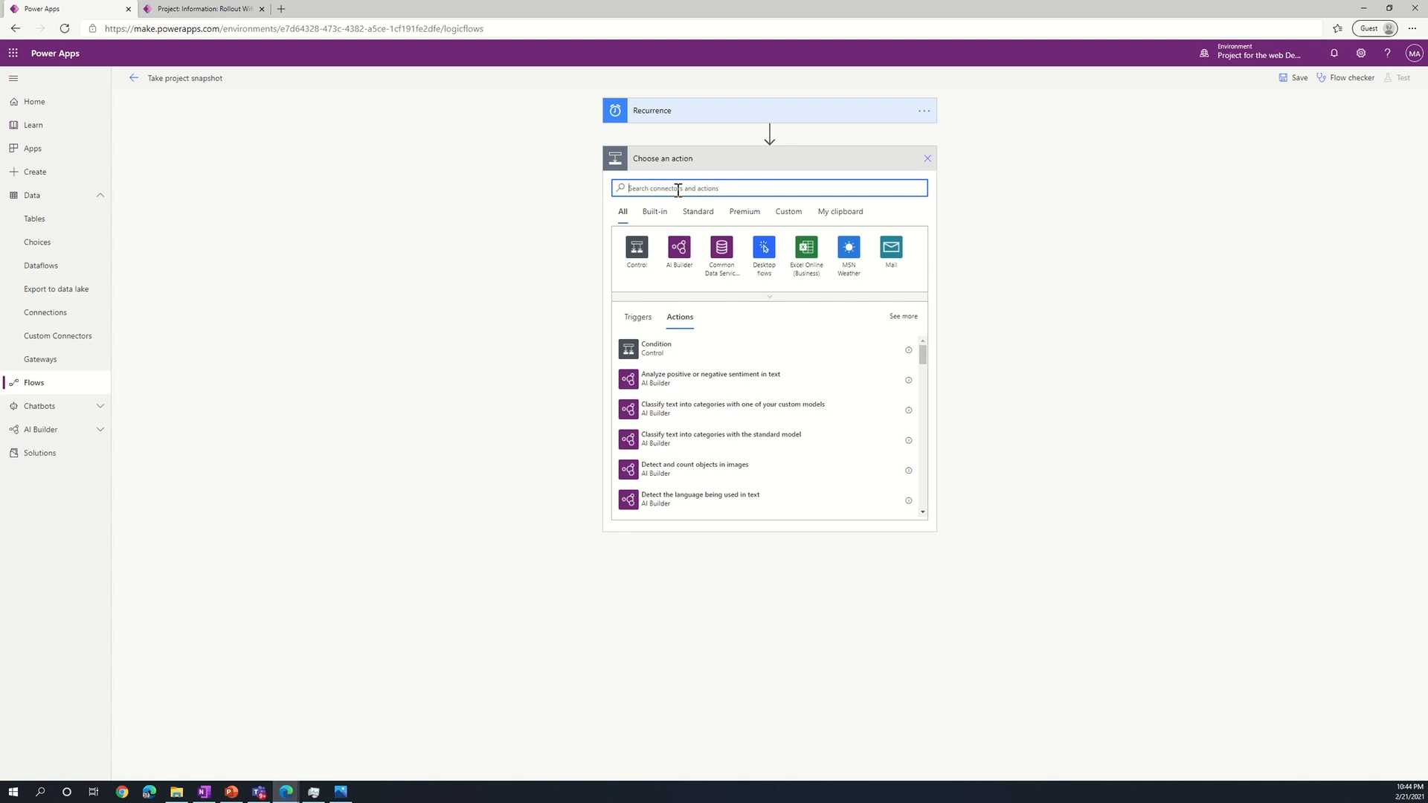
type("Commo")
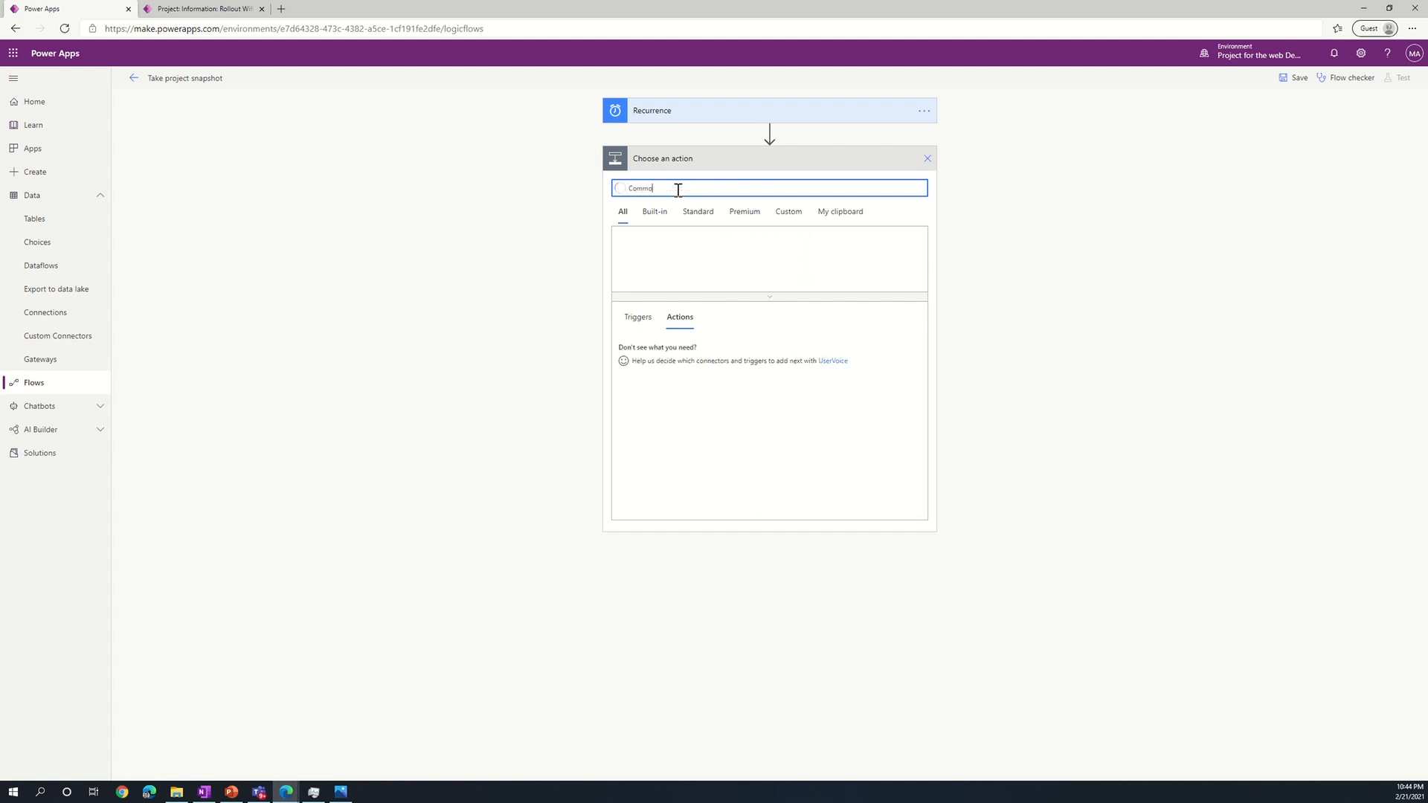
type("n Date Service")
scroll(688, 402, "down", 3)
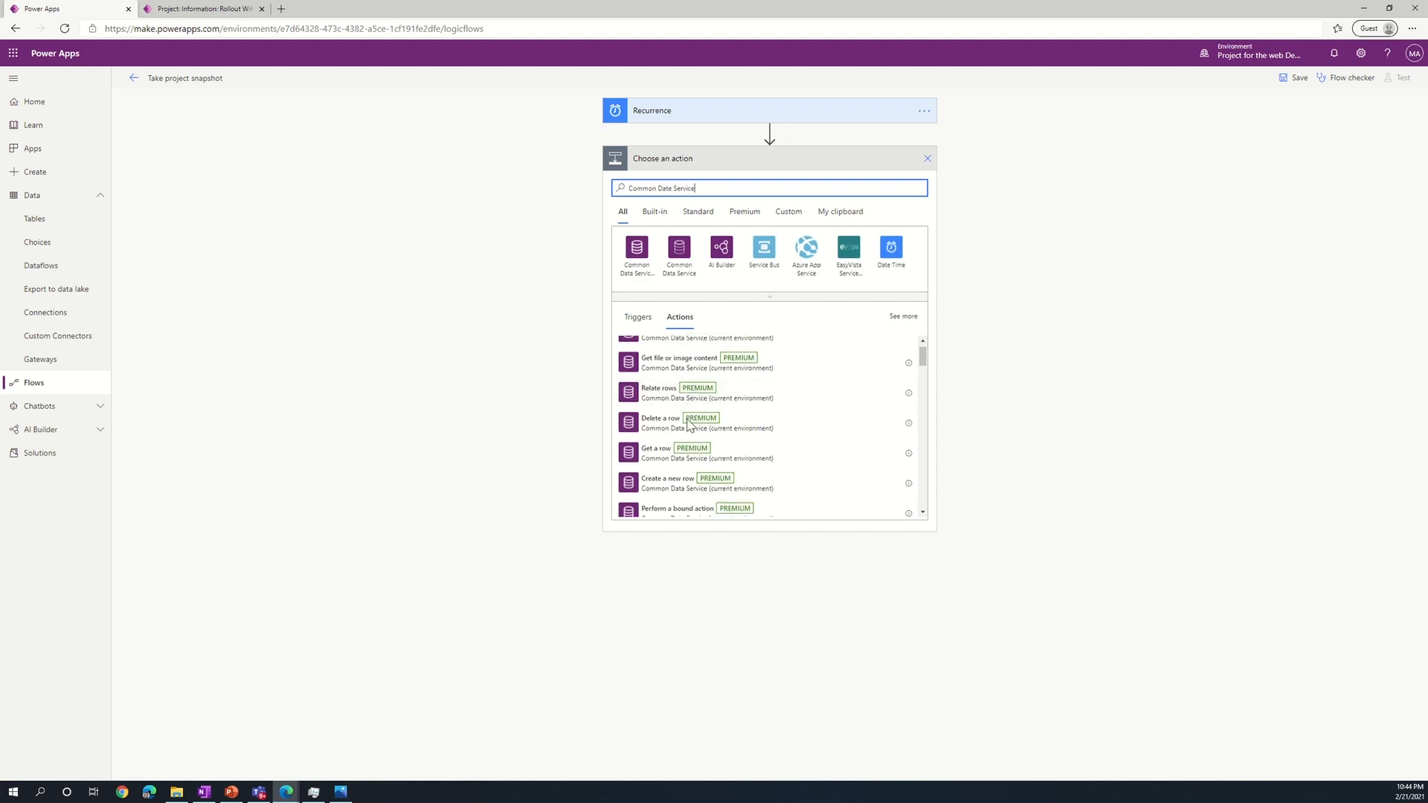
scroll(684, 449, "down", 2)
left_click(662, 455)
Set the table name of the List rows action to Projects.
left_click(913, 184)
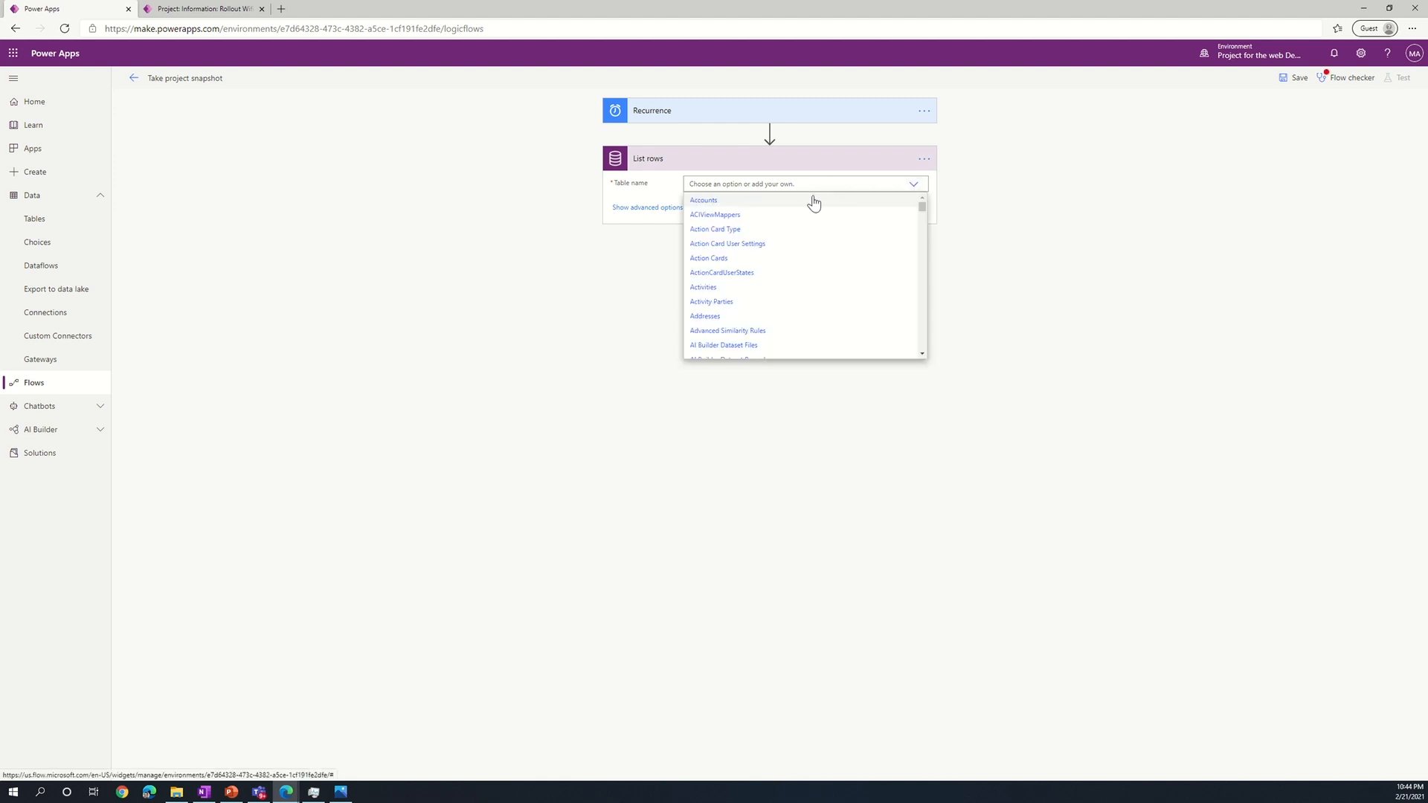
left_click(777, 187)
type("Project")
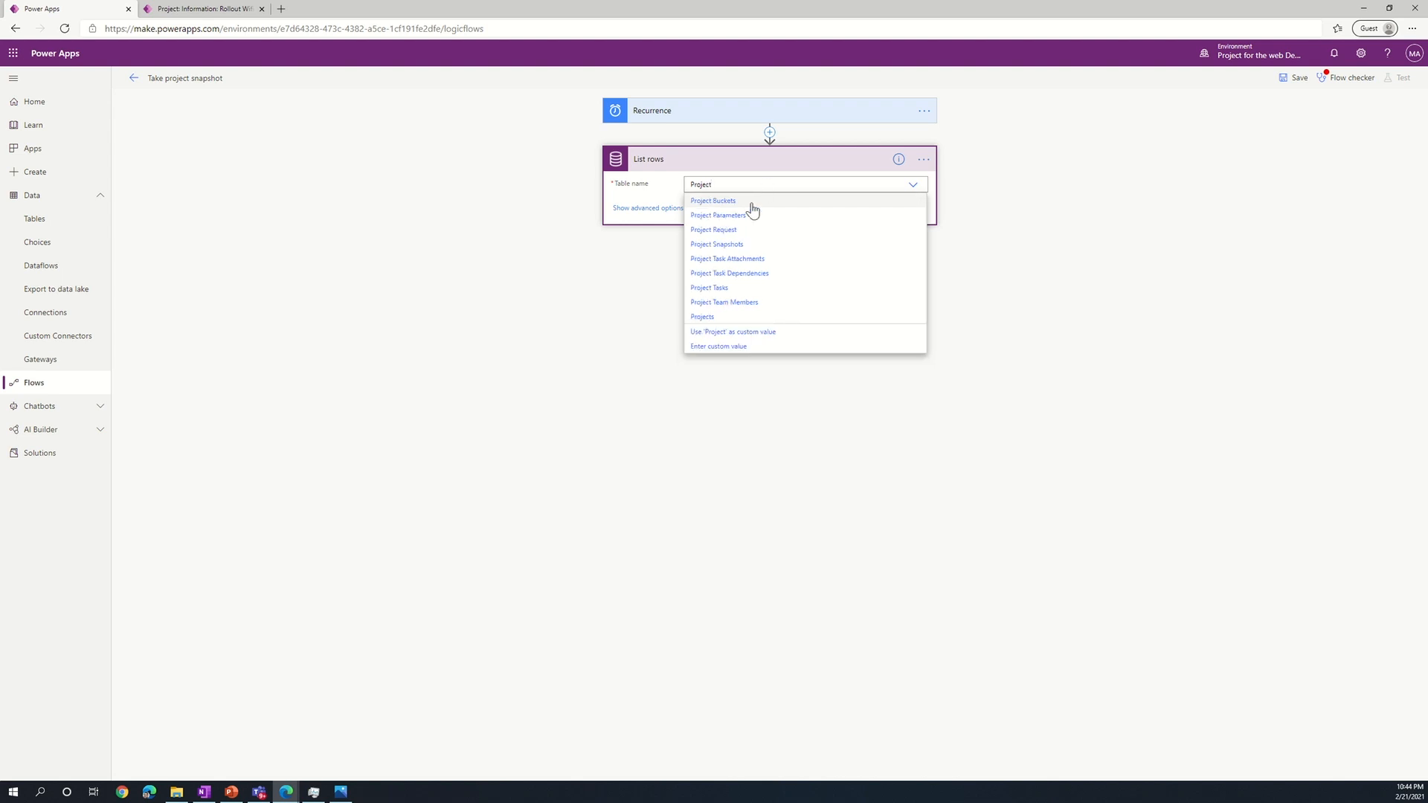
left_click(706, 318)
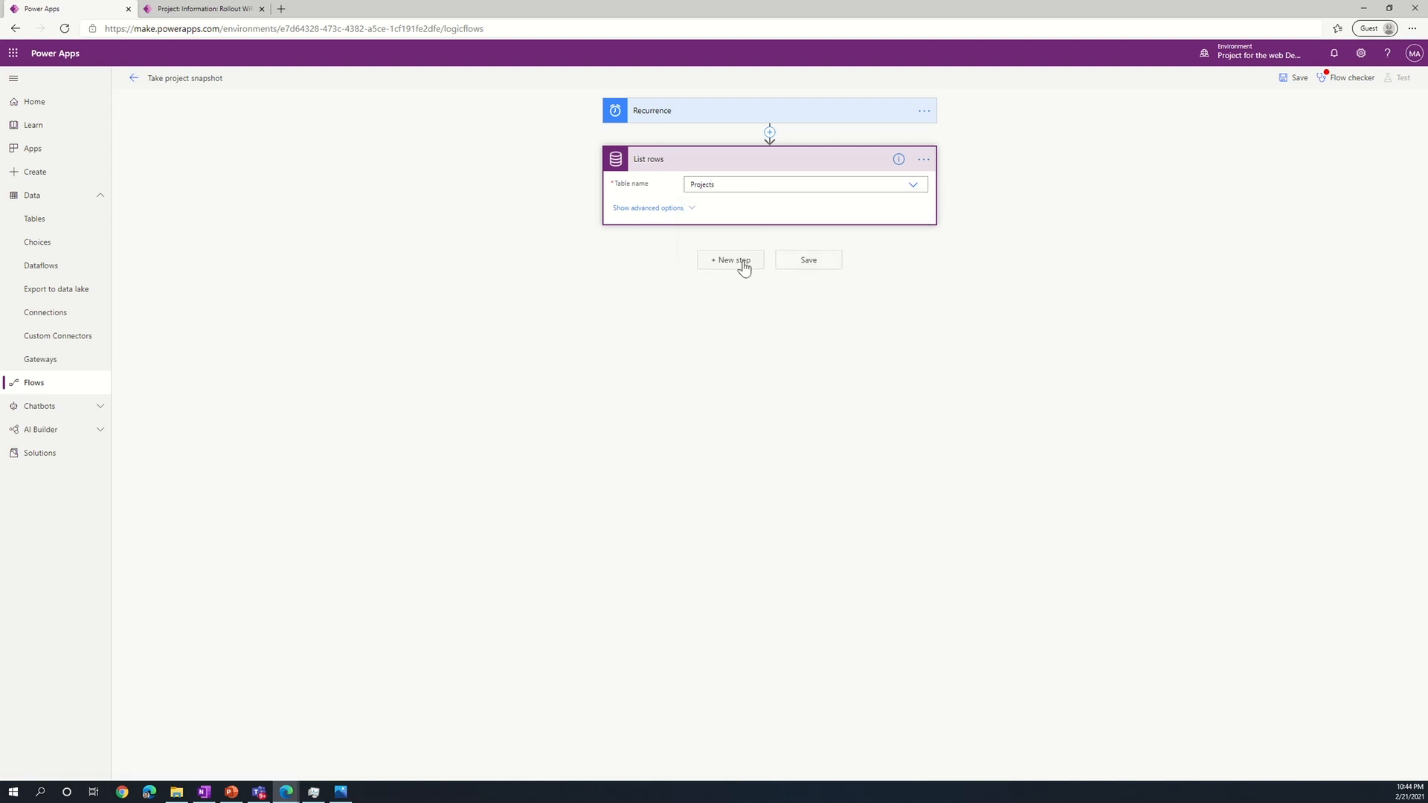
Add a Common Data Service Create a new row action after List rows, targeting the Project Snapshots table.
left_click(742, 262)
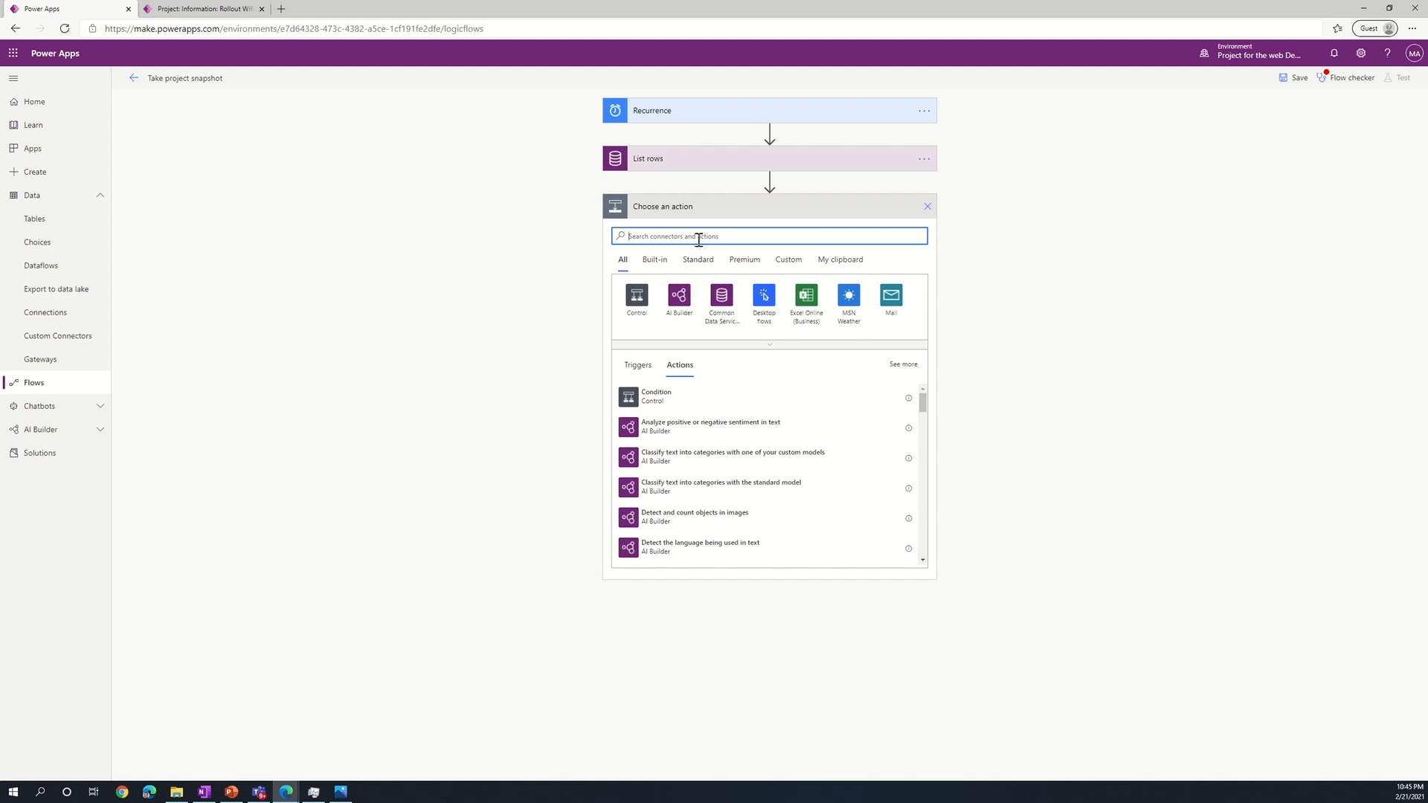
left_click(717, 306)
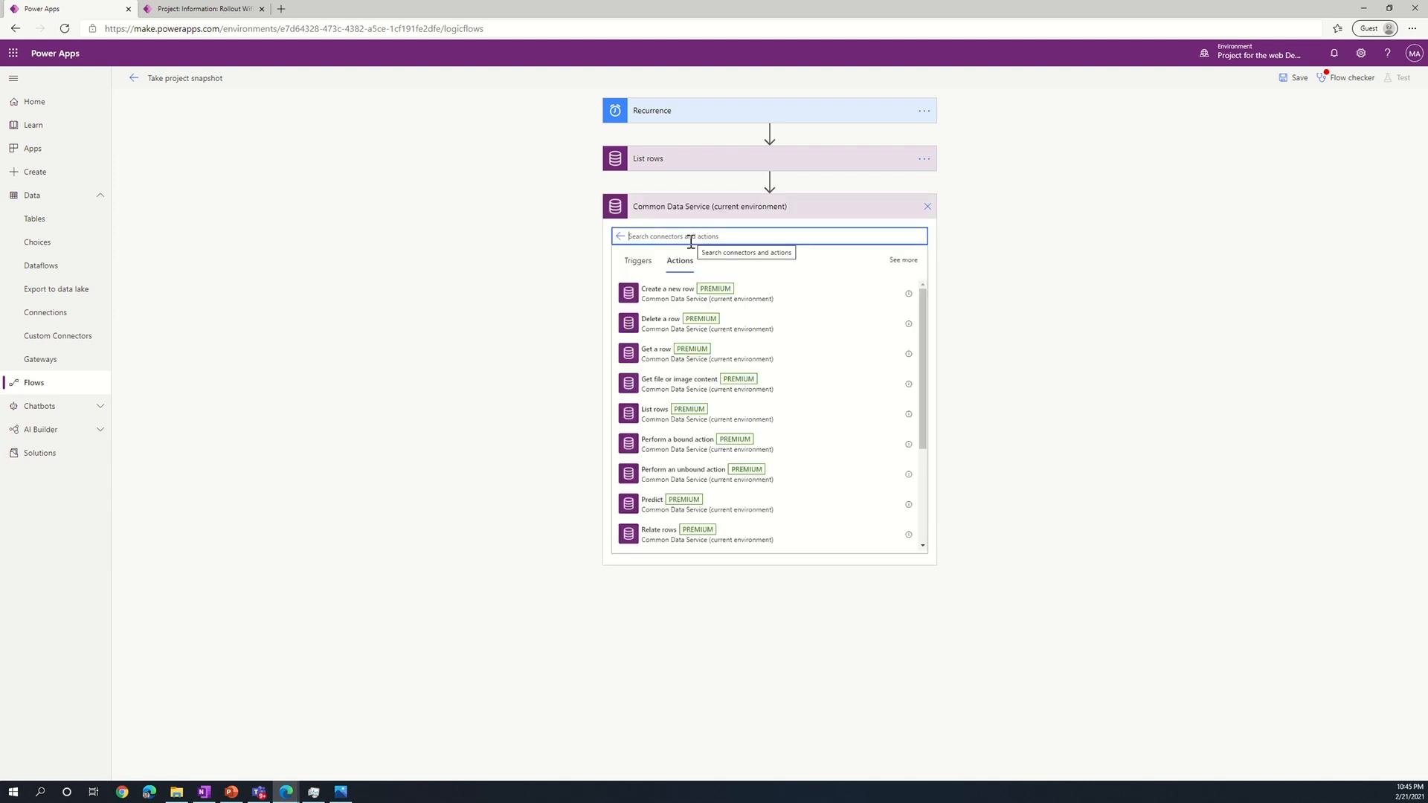
left_click(674, 290)
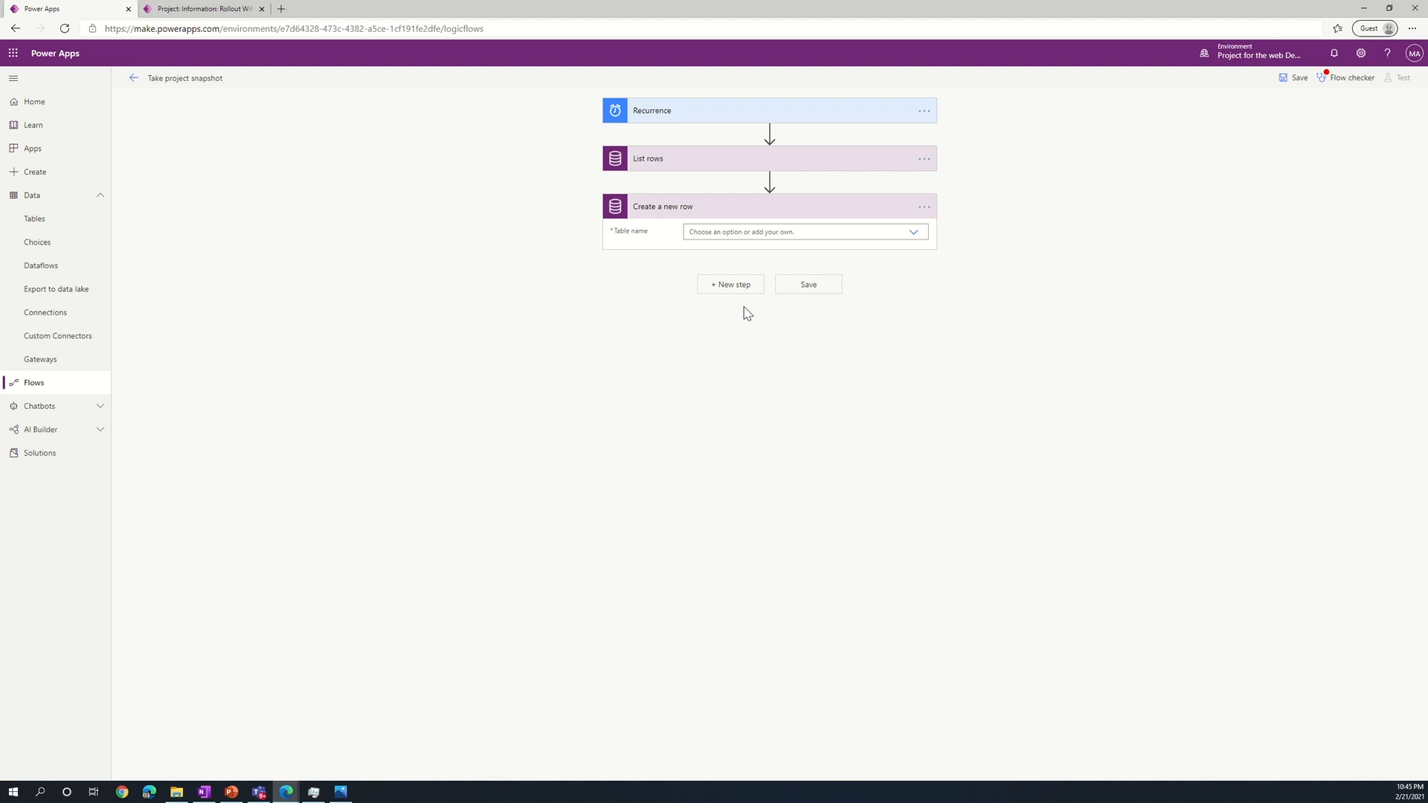
left_click(817, 231)
type("ojectP")
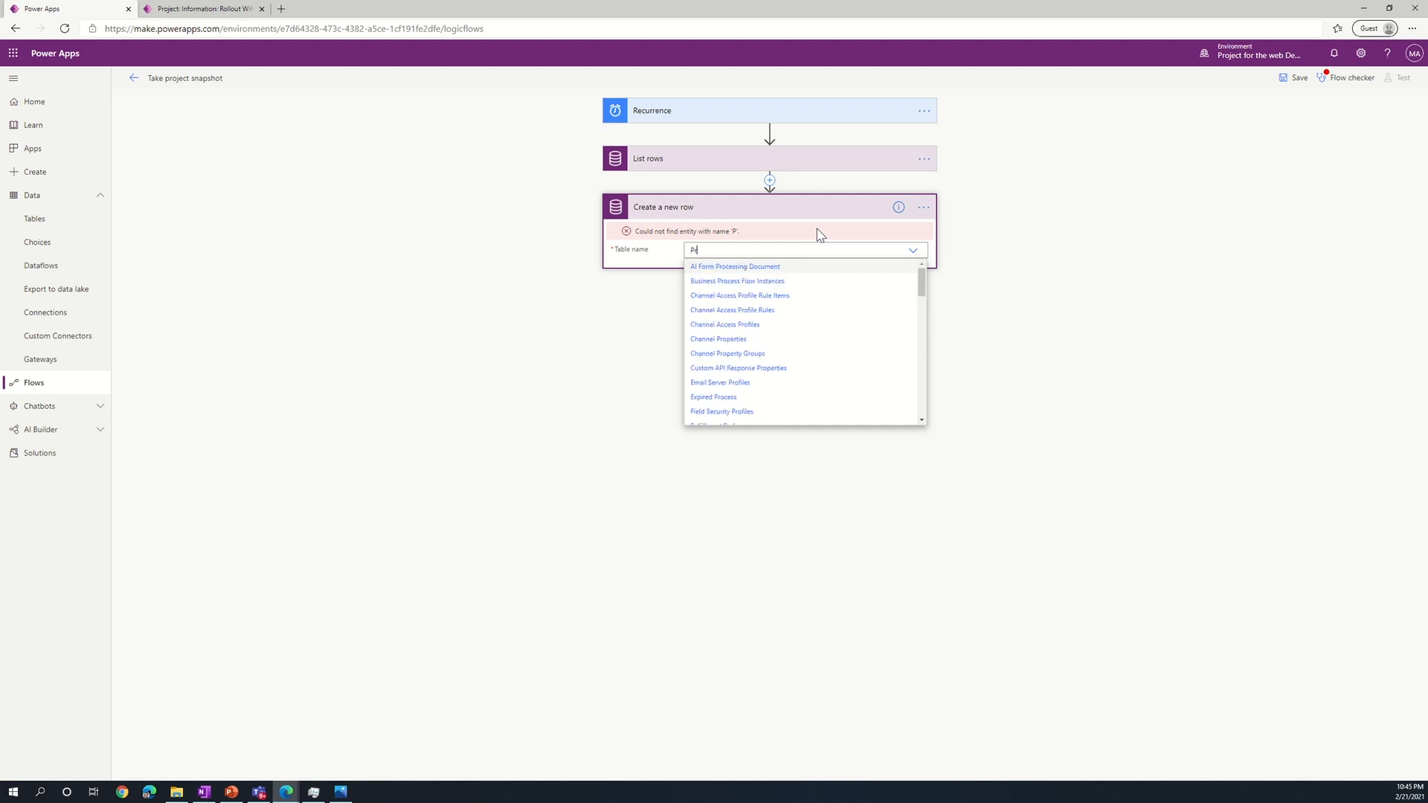
type("ject")
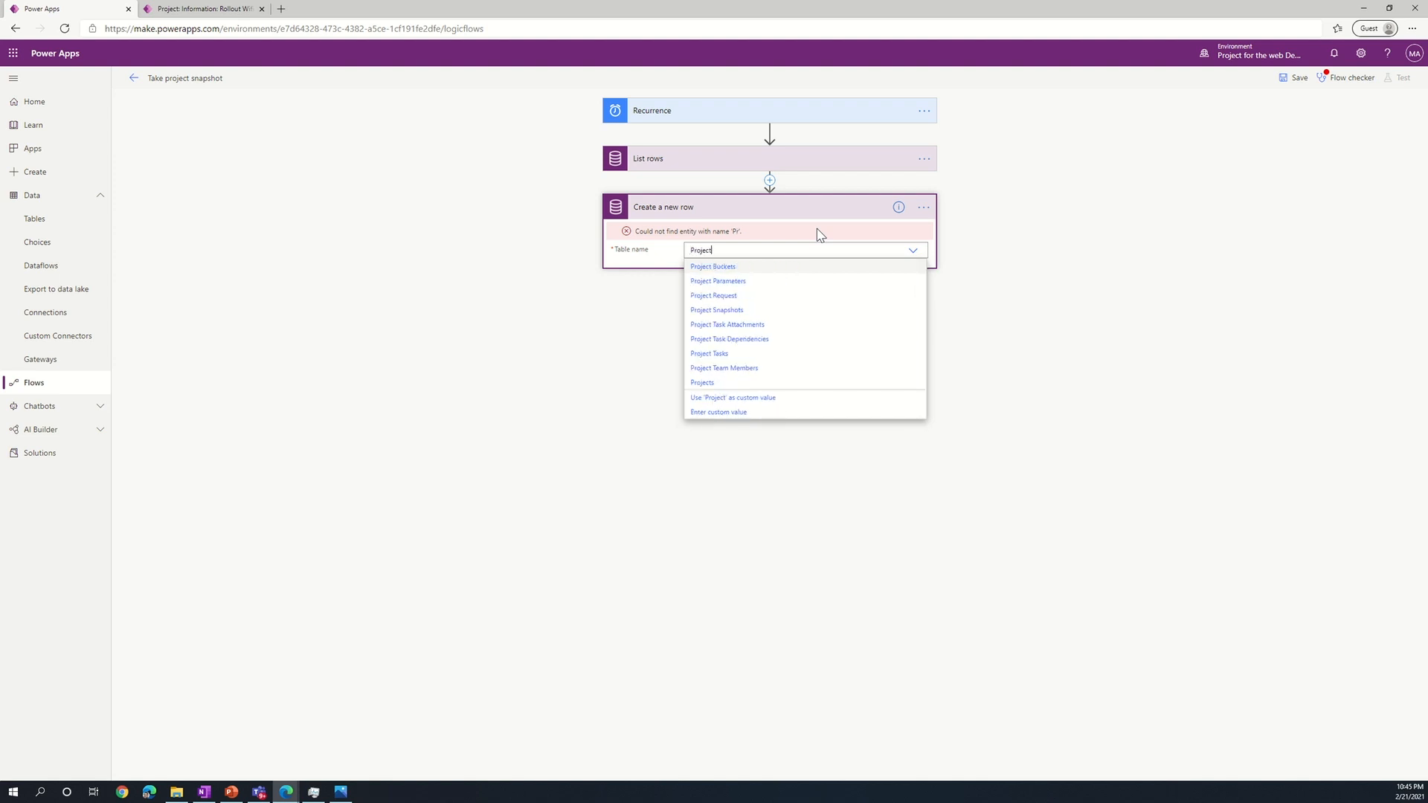
left_click(751, 310)
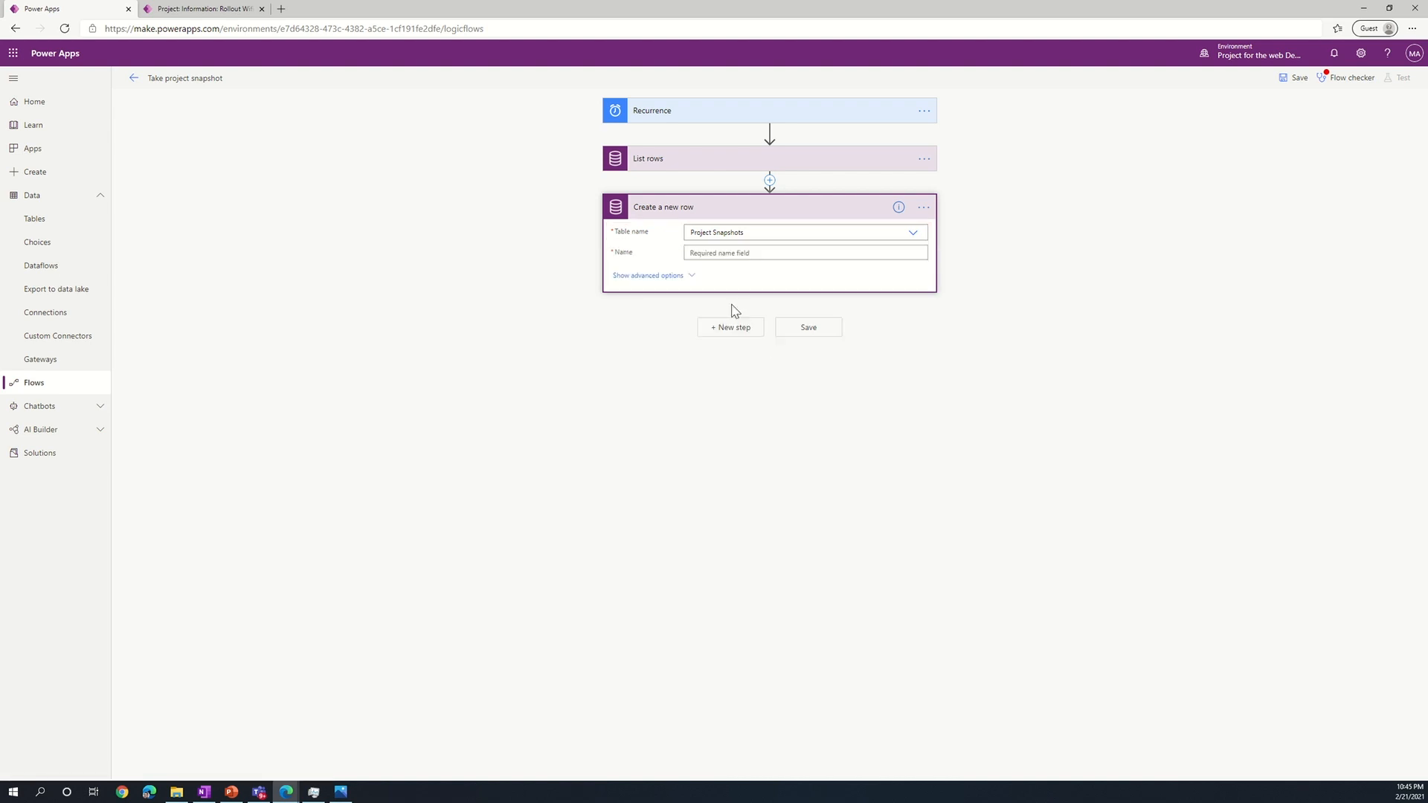
Fill the new row's Name and Finish Date fields with the Name and Finish Date dynamic content from List rows.
left_click(739, 254)
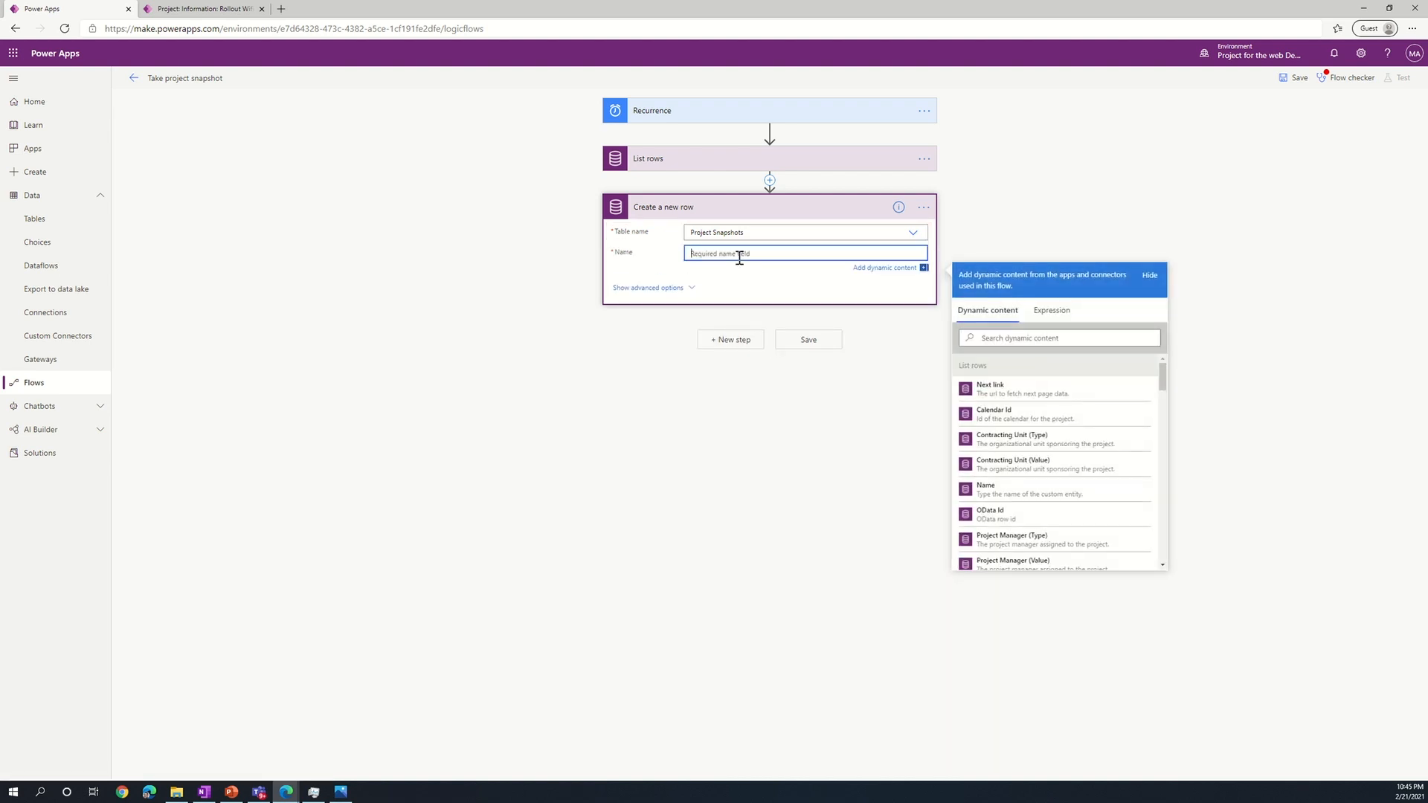
left_click(1061, 492)
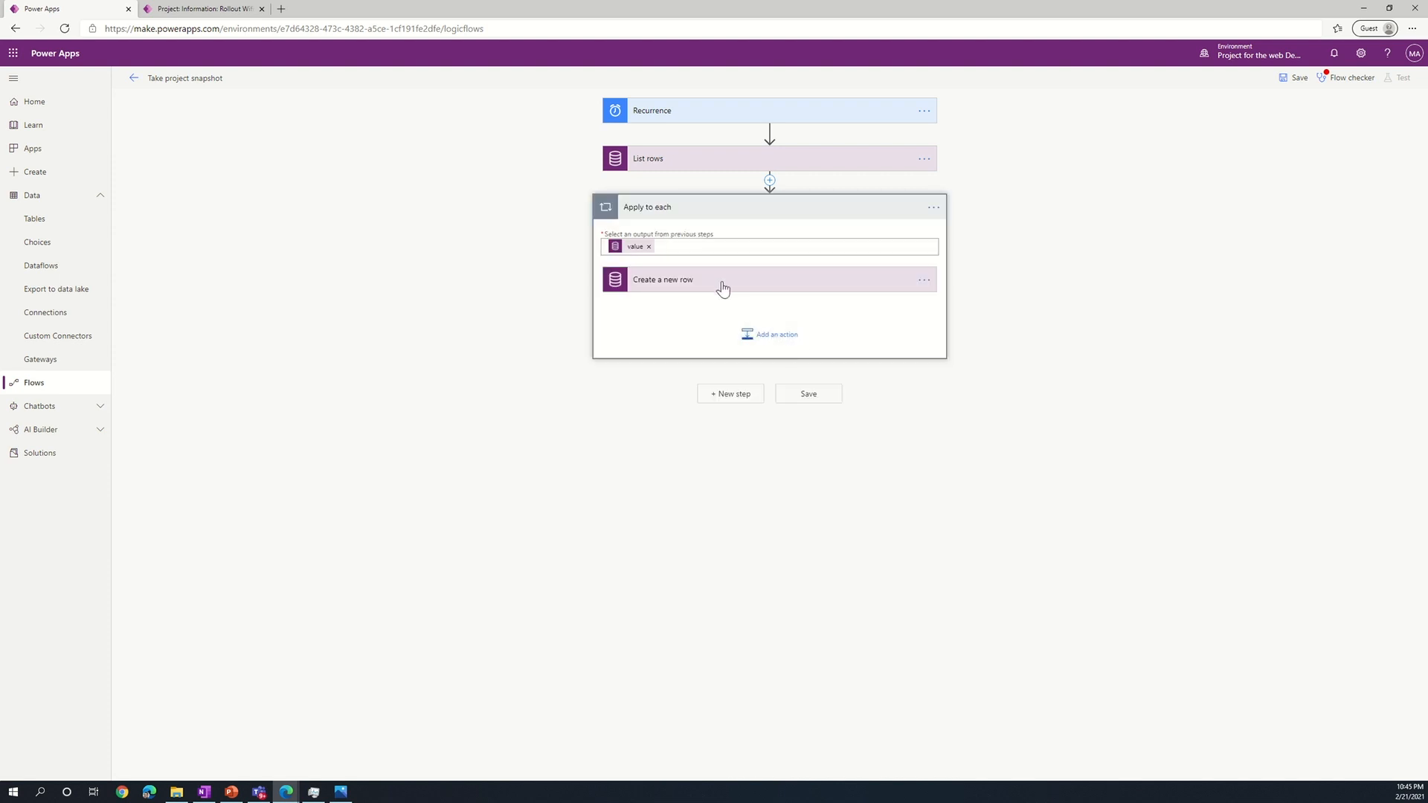
left_click(725, 286)
left_click(638, 363)
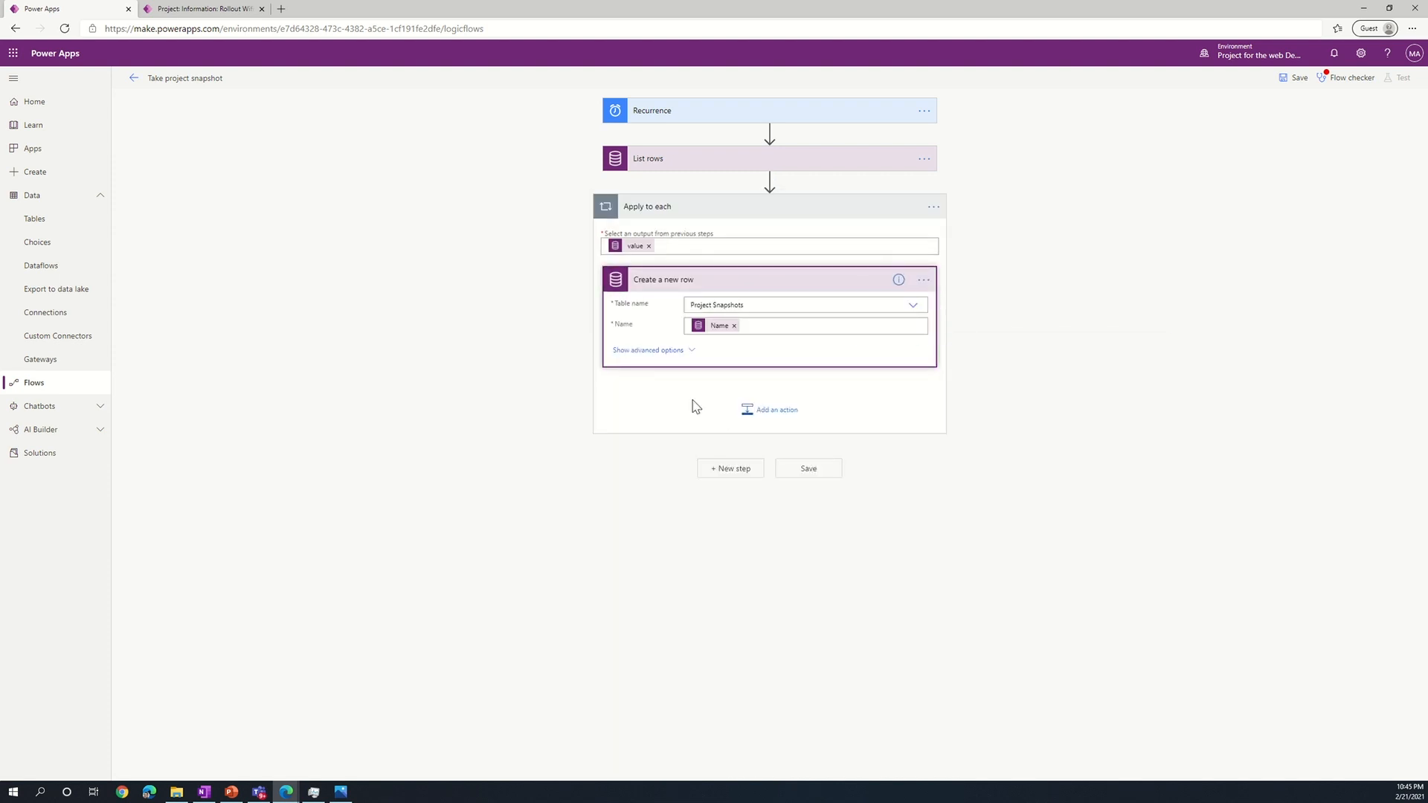
left_click(716, 348)
left_click(1047, 430)
type("Fin")
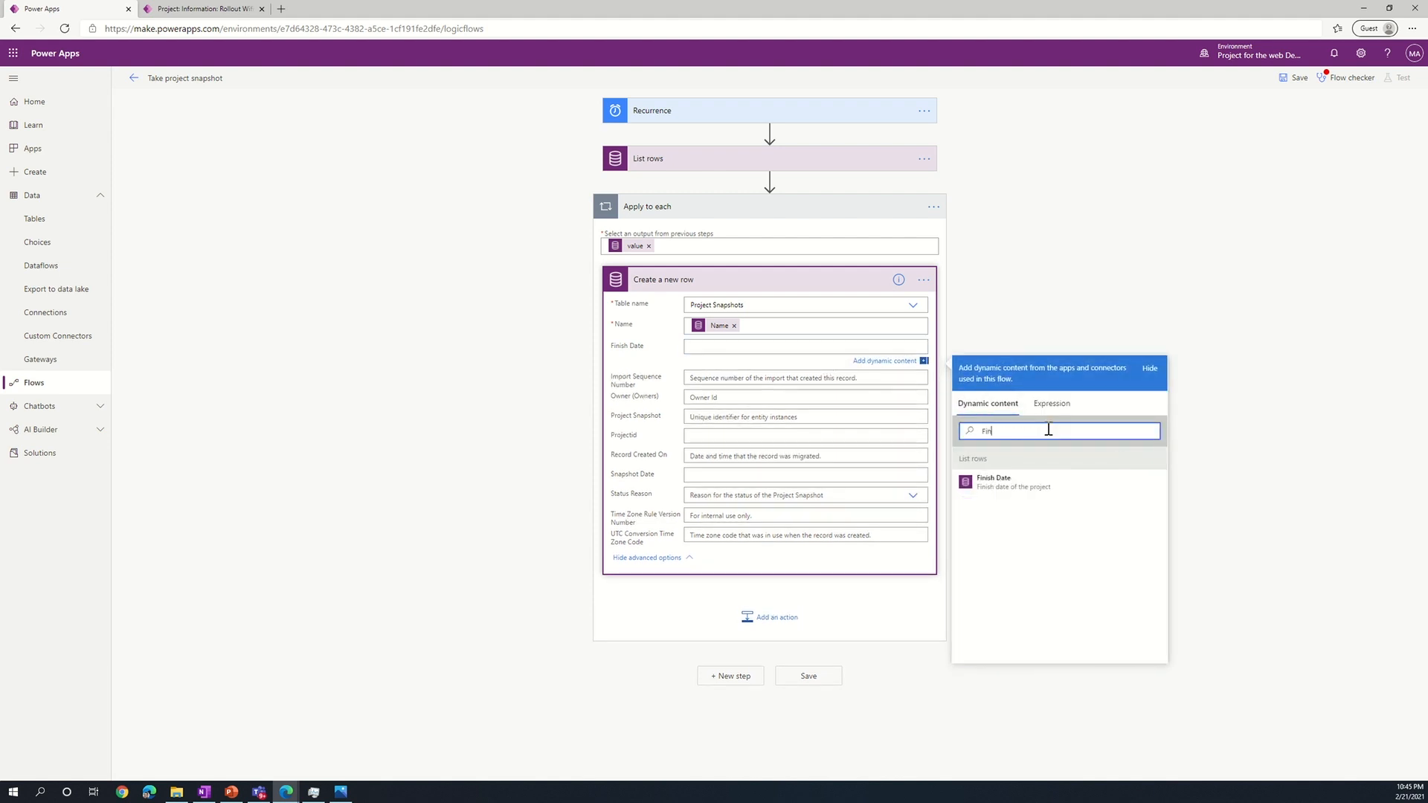
left_click(1036, 483)
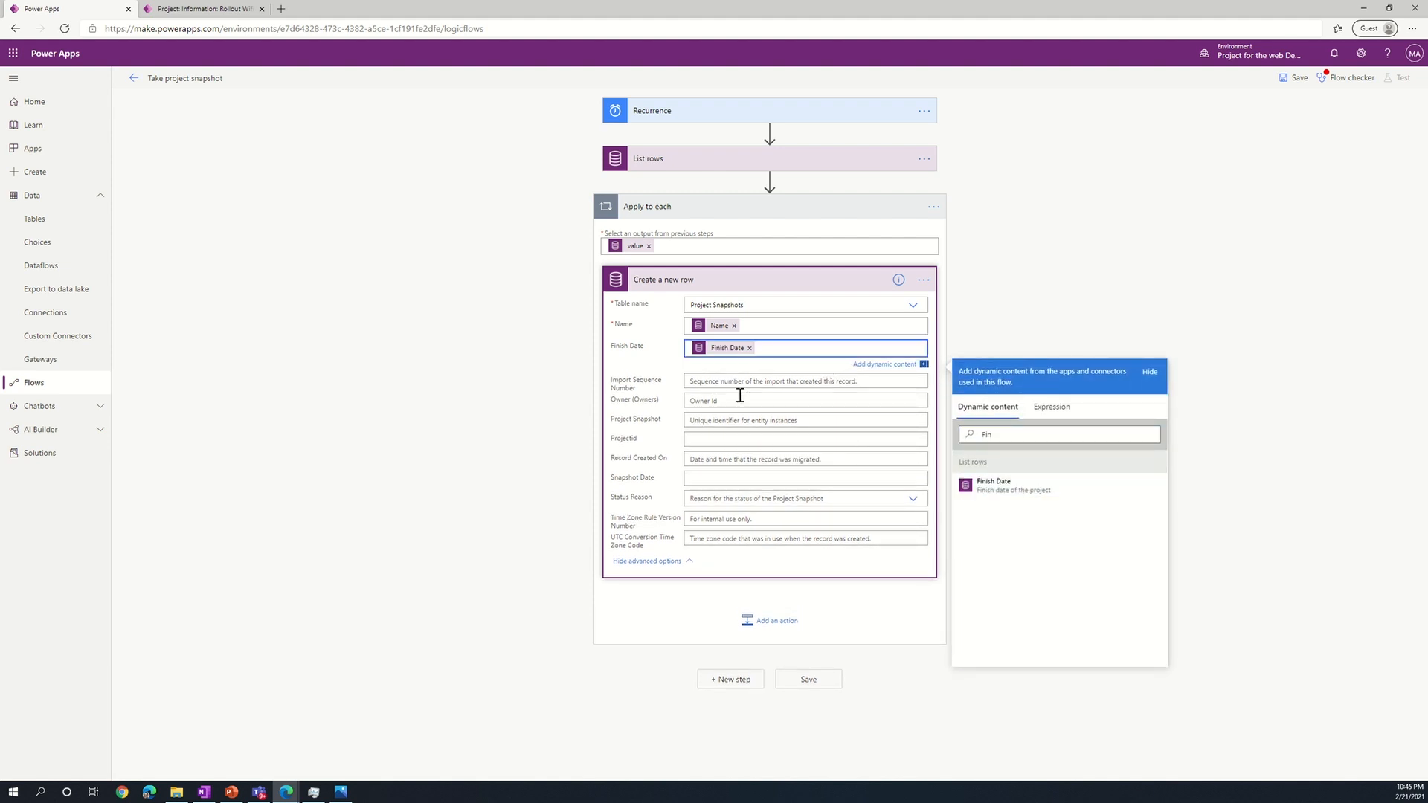
Fill the new row's ProjectId field with the Project unique identifier from the List rows dynamic content.
left_click(718, 439)
left_click(1102, 513)
type("id")
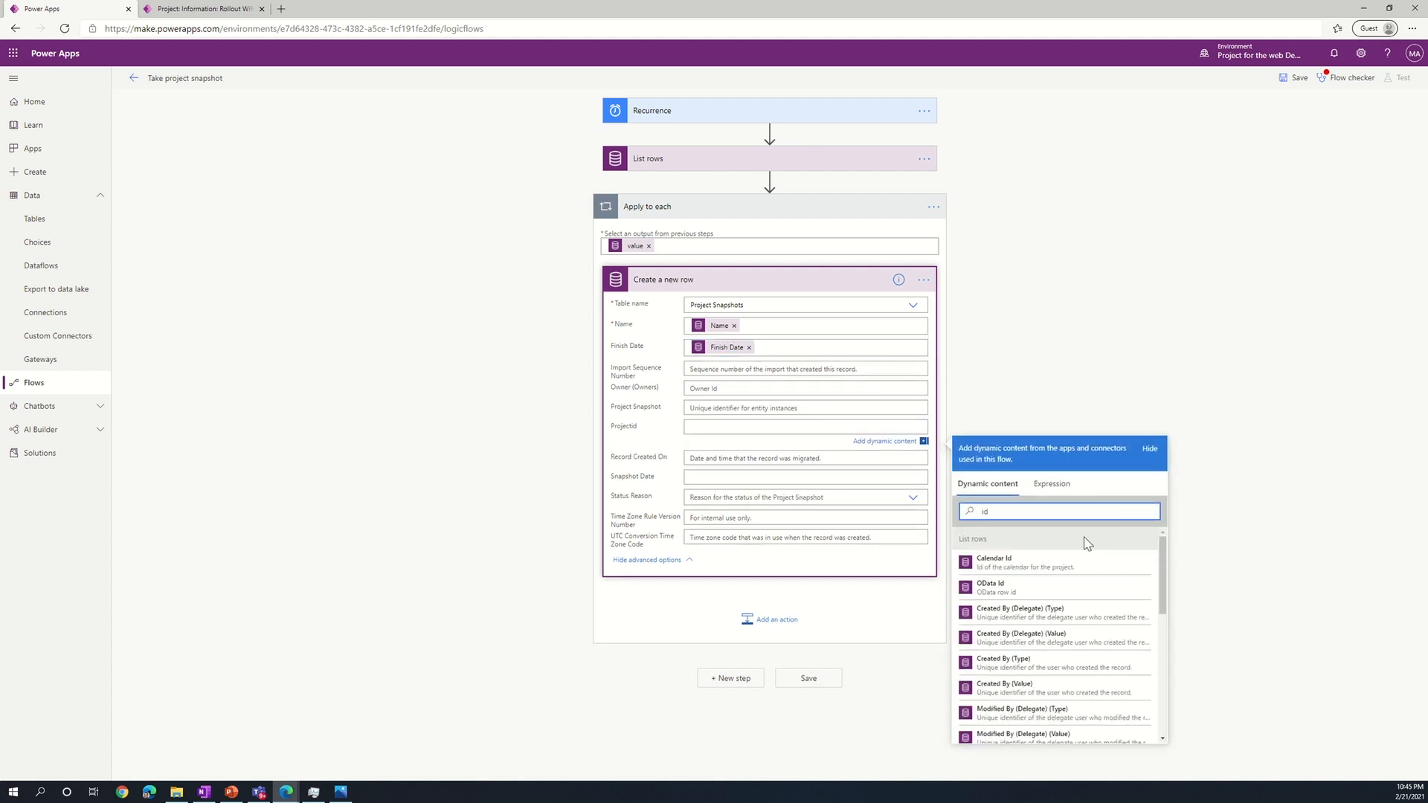
scroll(1078, 586, "down", 6)
scroll(1078, 587, "down", 1)
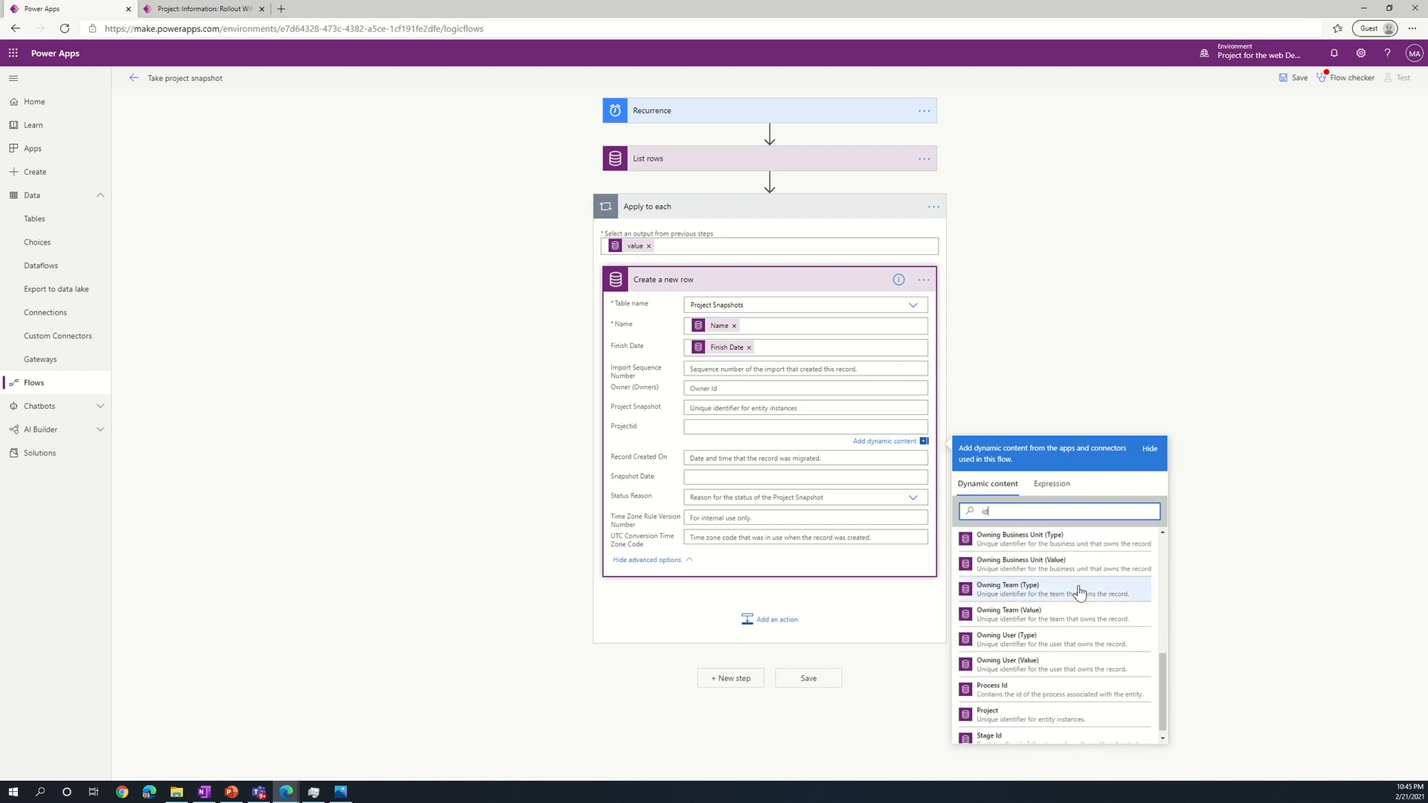
left_click(1037, 706)
Insert an Initialize variable action between the Recurrence trigger and List rows.
left_click(733, 480)
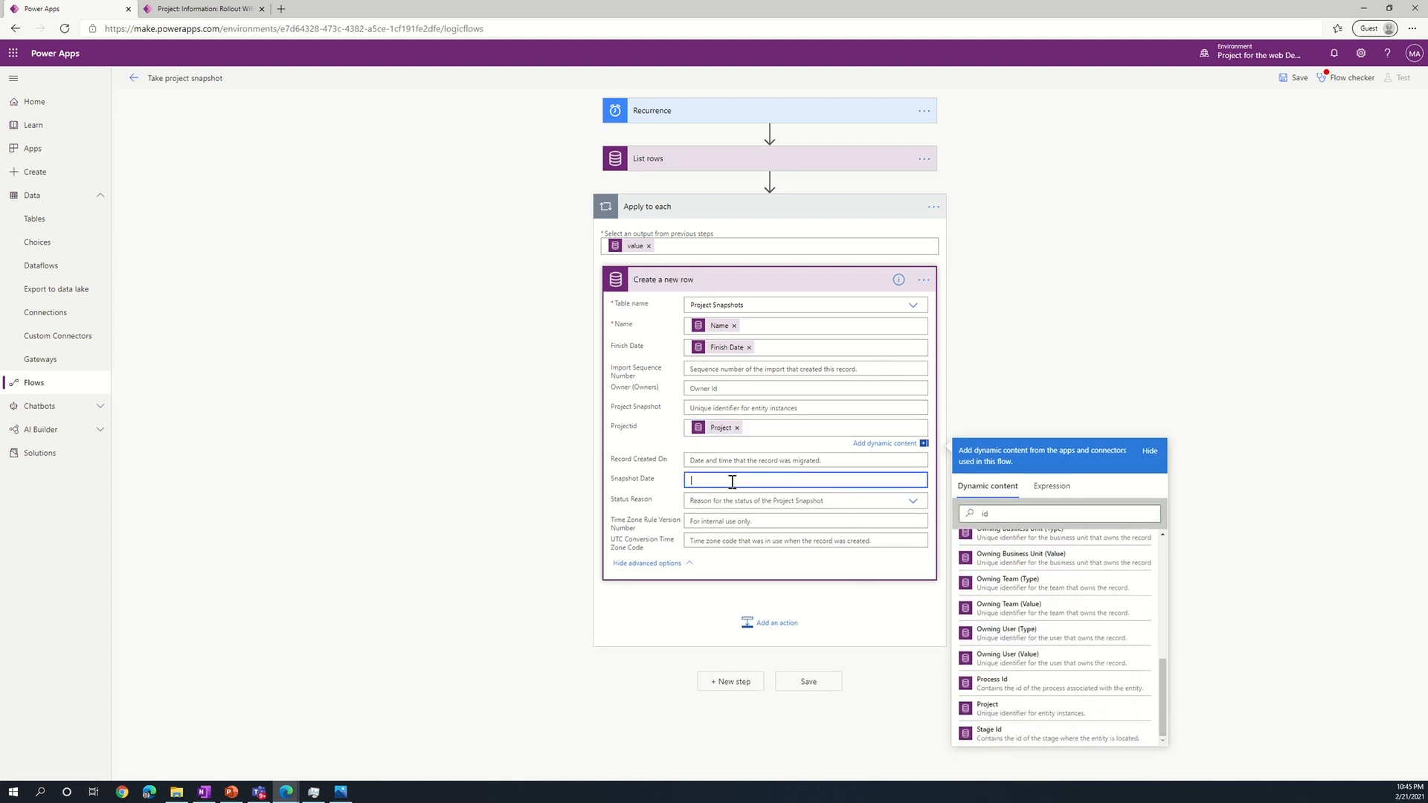
left_click(766, 134)
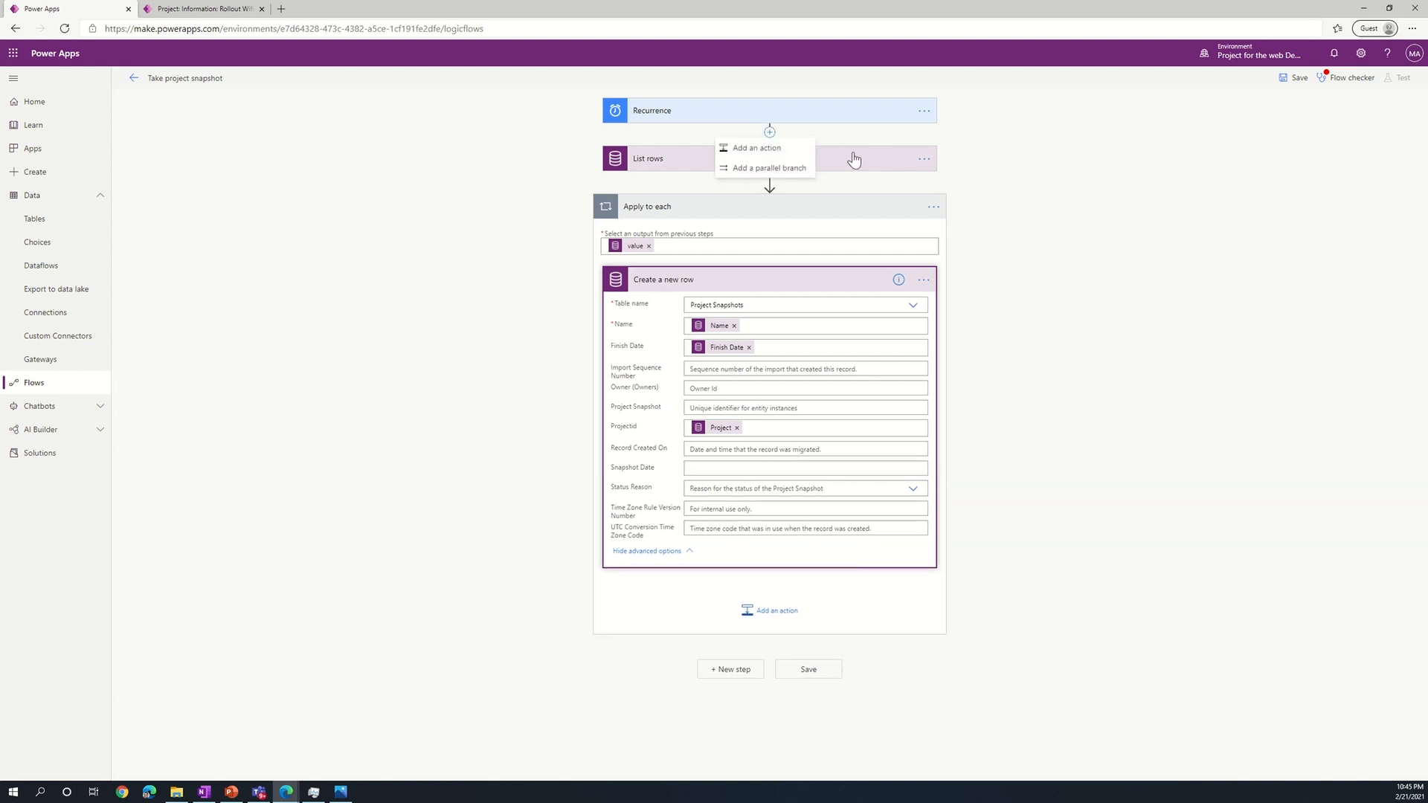
left_click(788, 148)
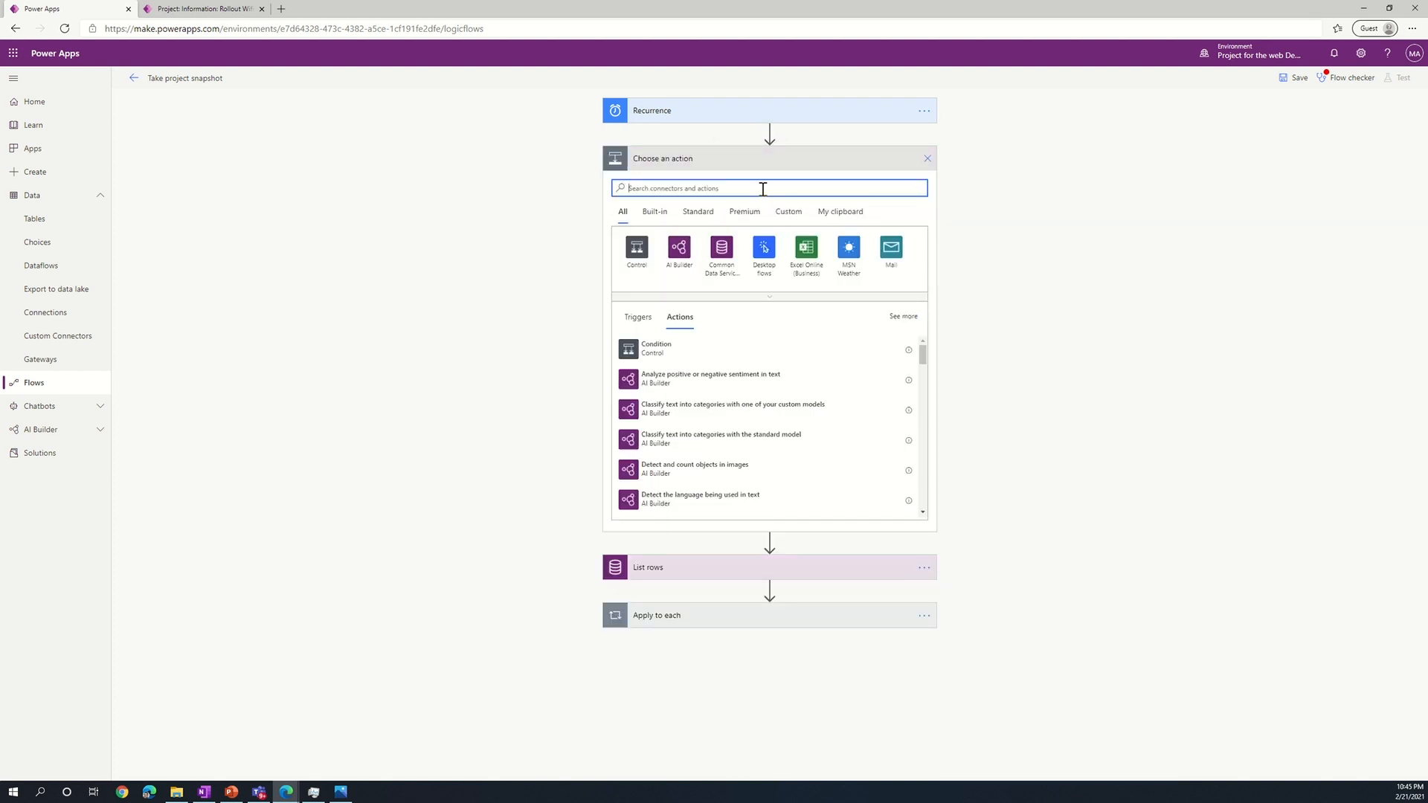
type("Ini")
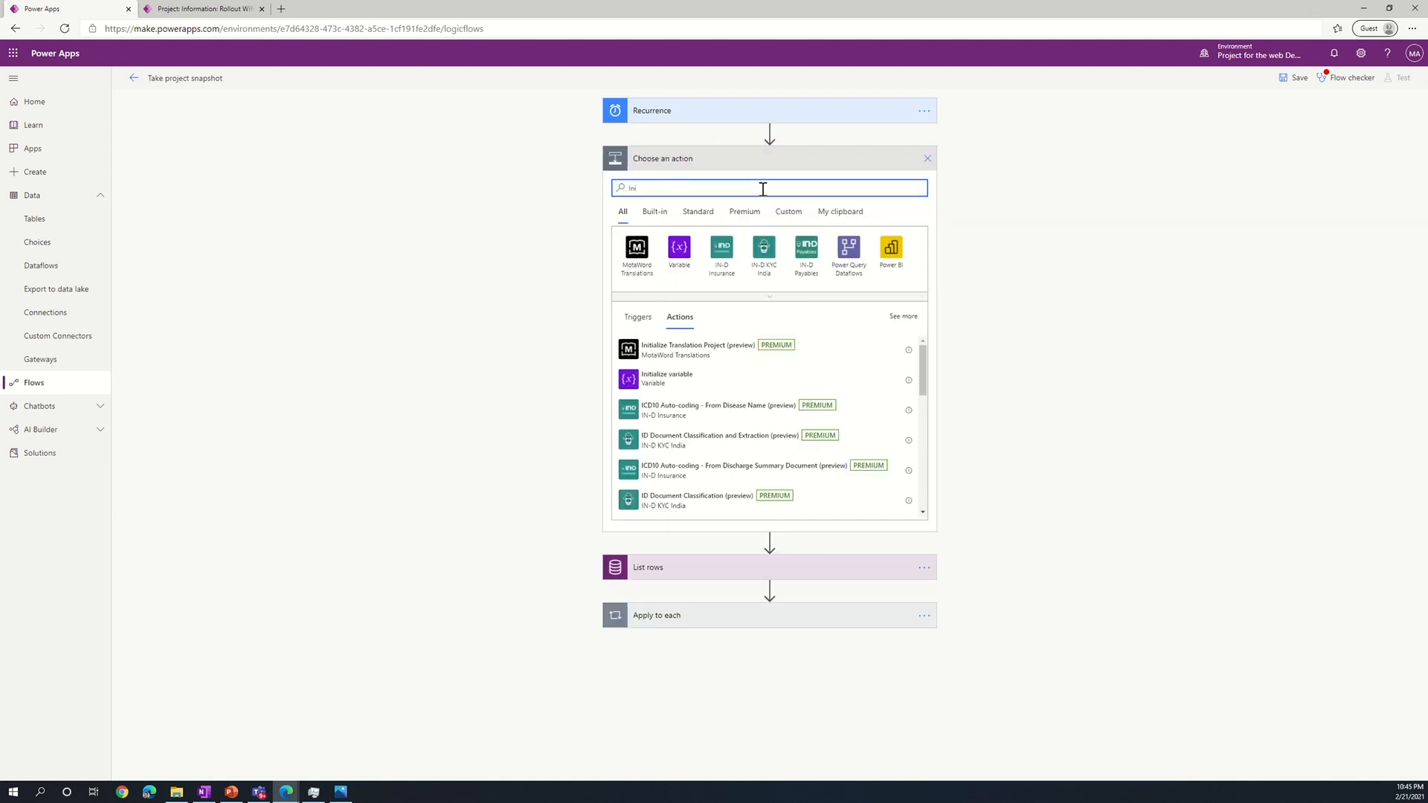
left_click(680, 378)
Name the variable Snapshot Date and set its type to String.
left_click(762, 185)
type("Snapshot Date")
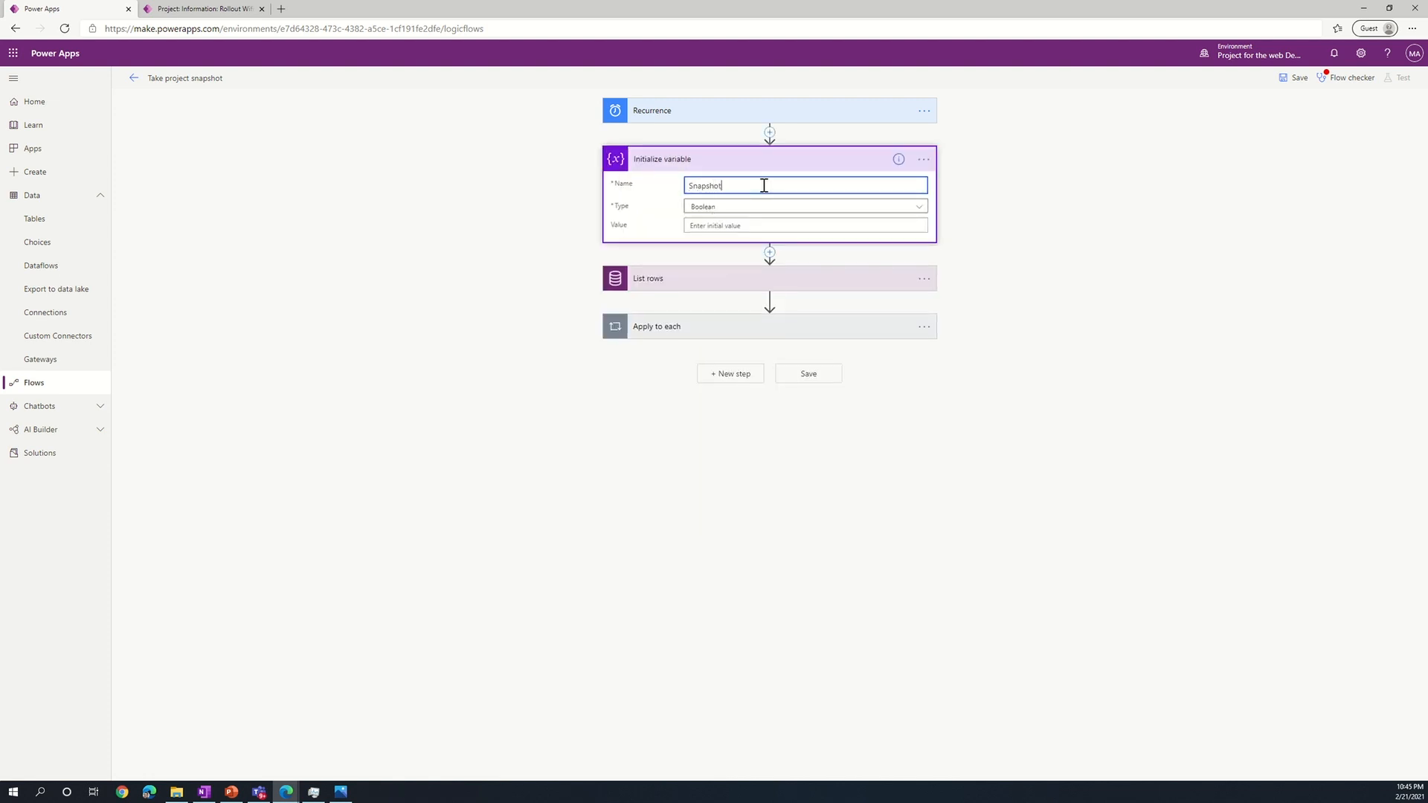
left_click(837, 207)
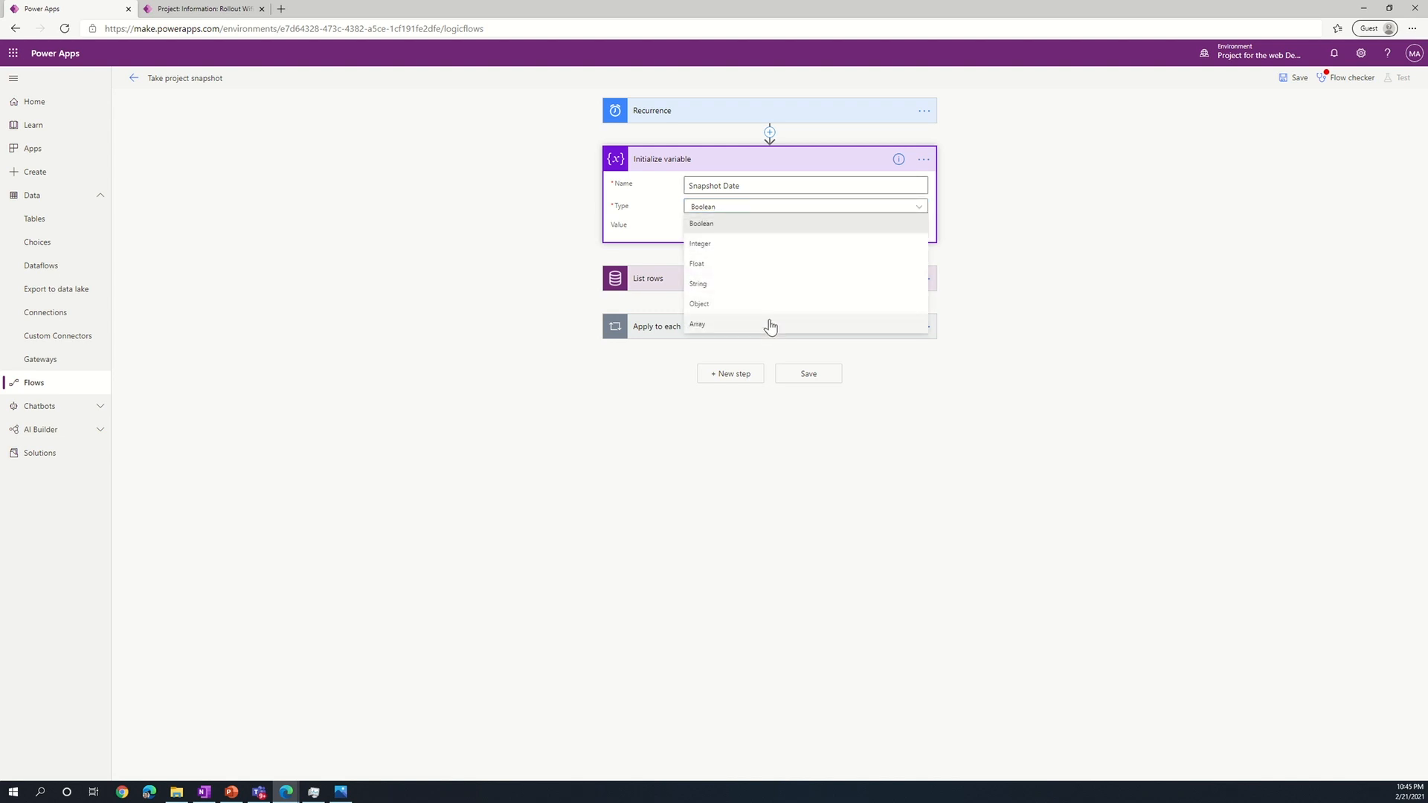
left_click(750, 282)
Set the Snapshot Date variable's initial value to the expression utcNow().
left_click(731, 226)
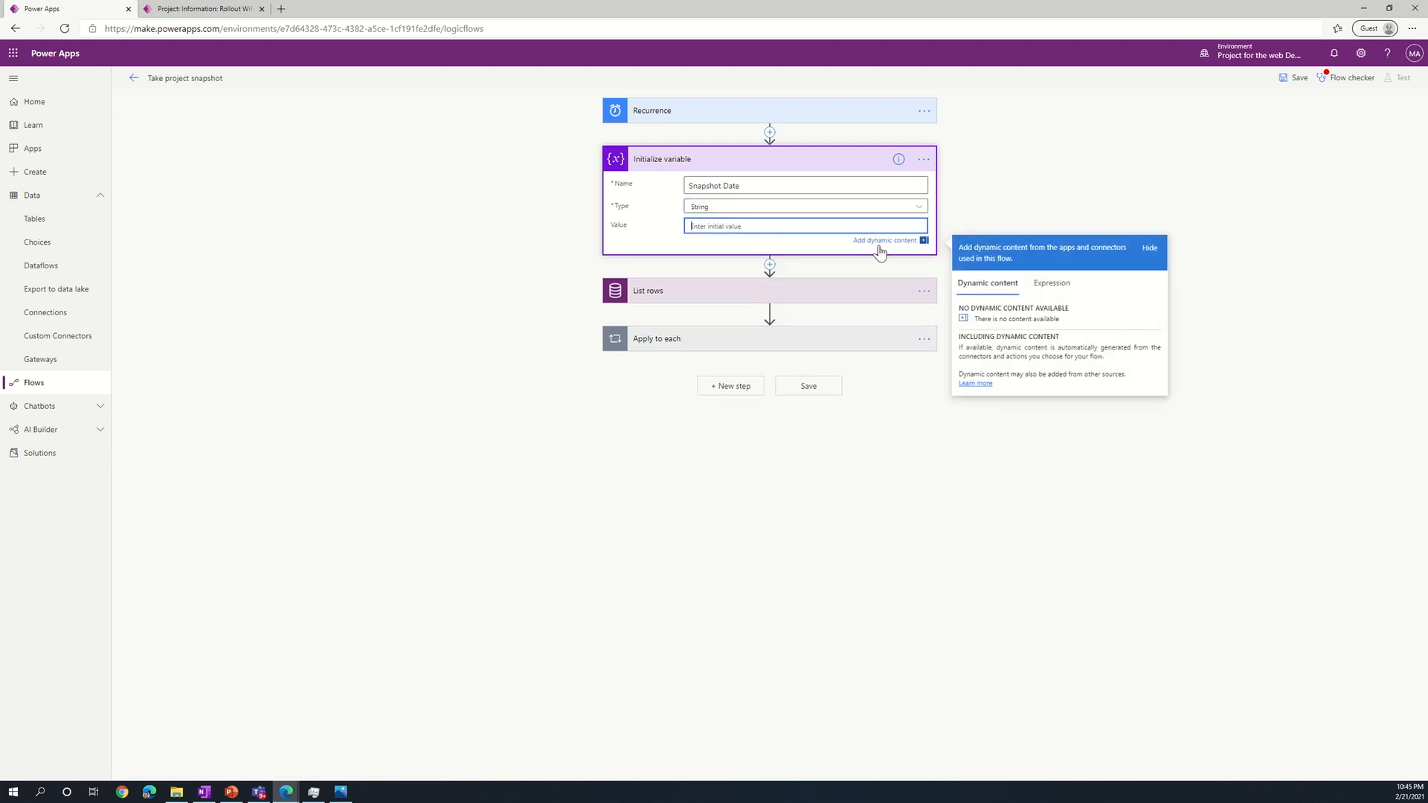
left_click(1052, 283)
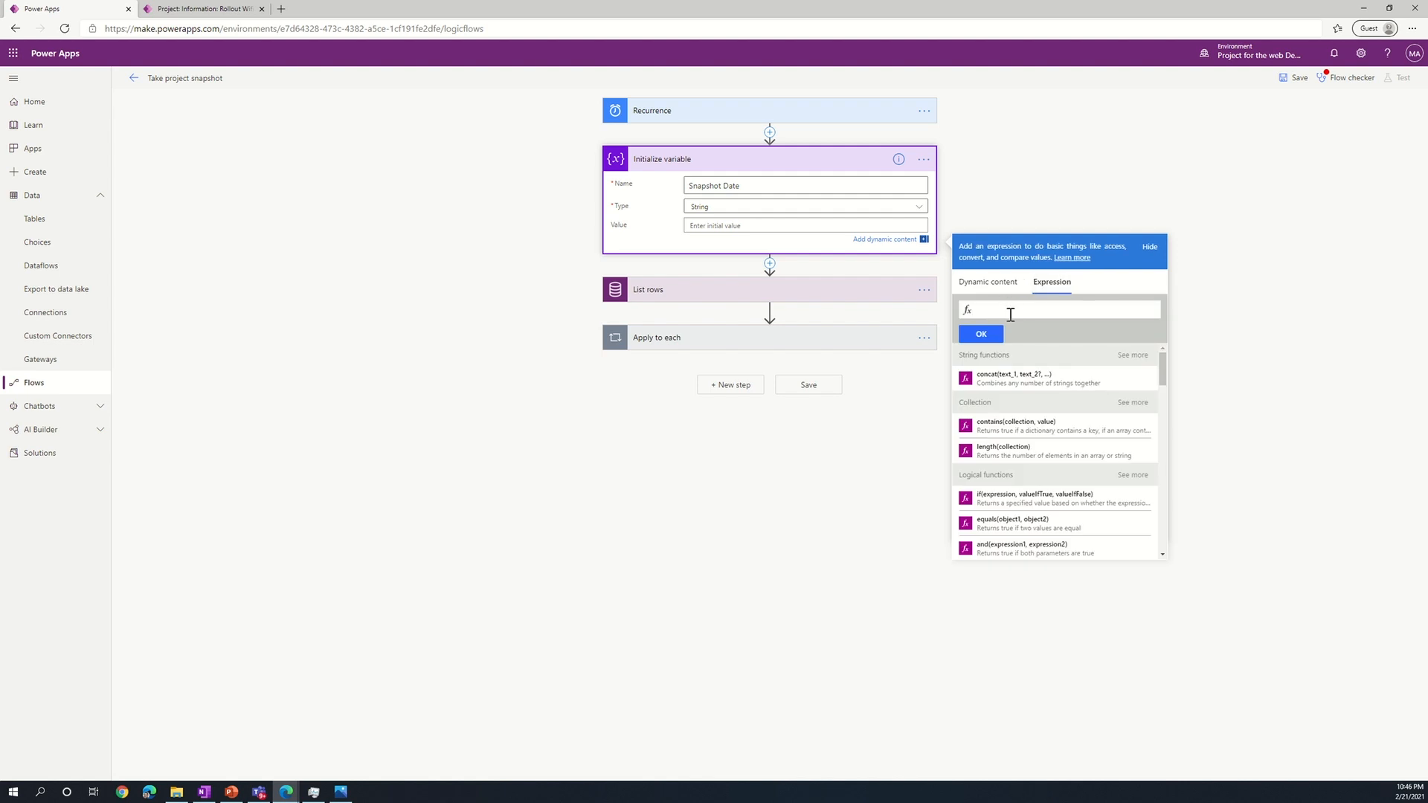
type("utc")
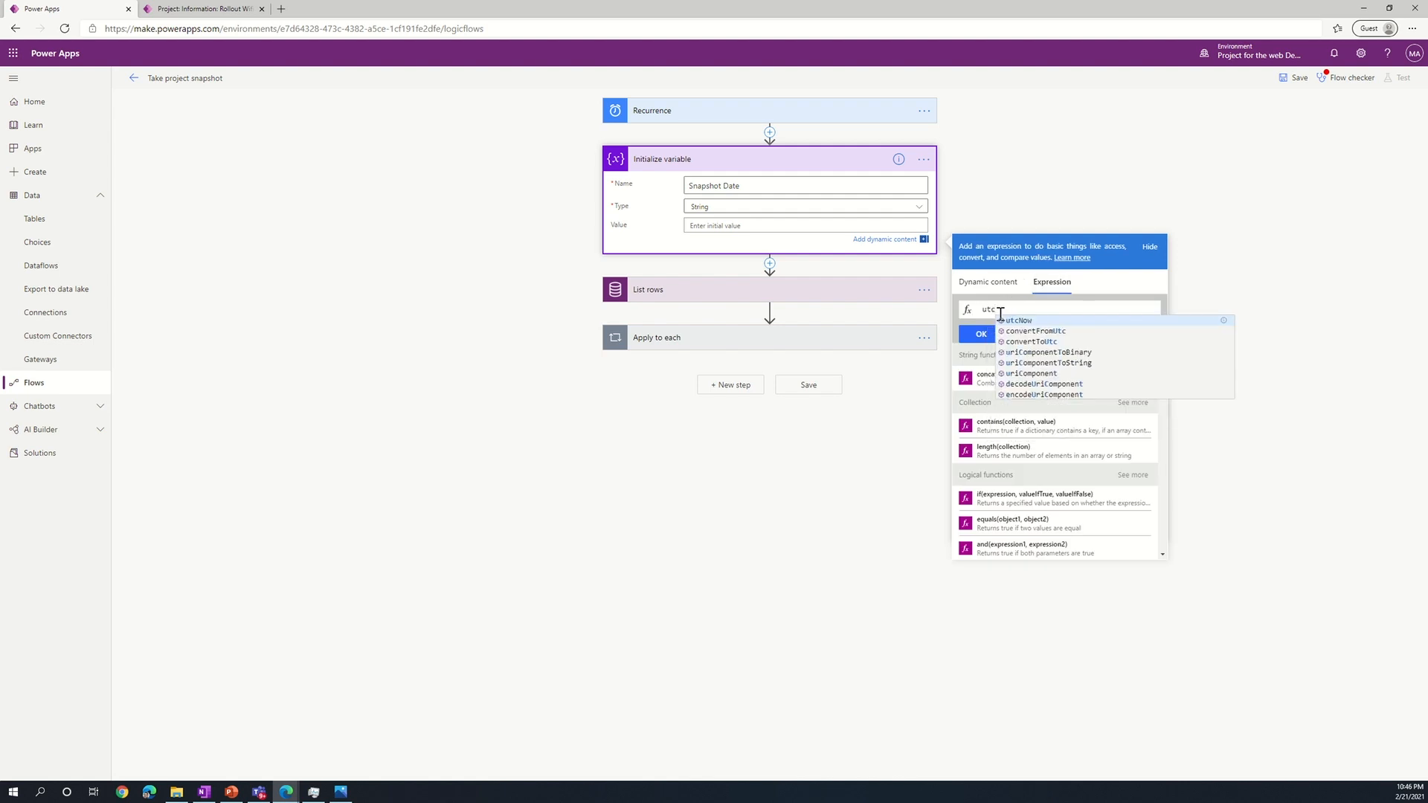
key("Return")
left_click(982, 335)
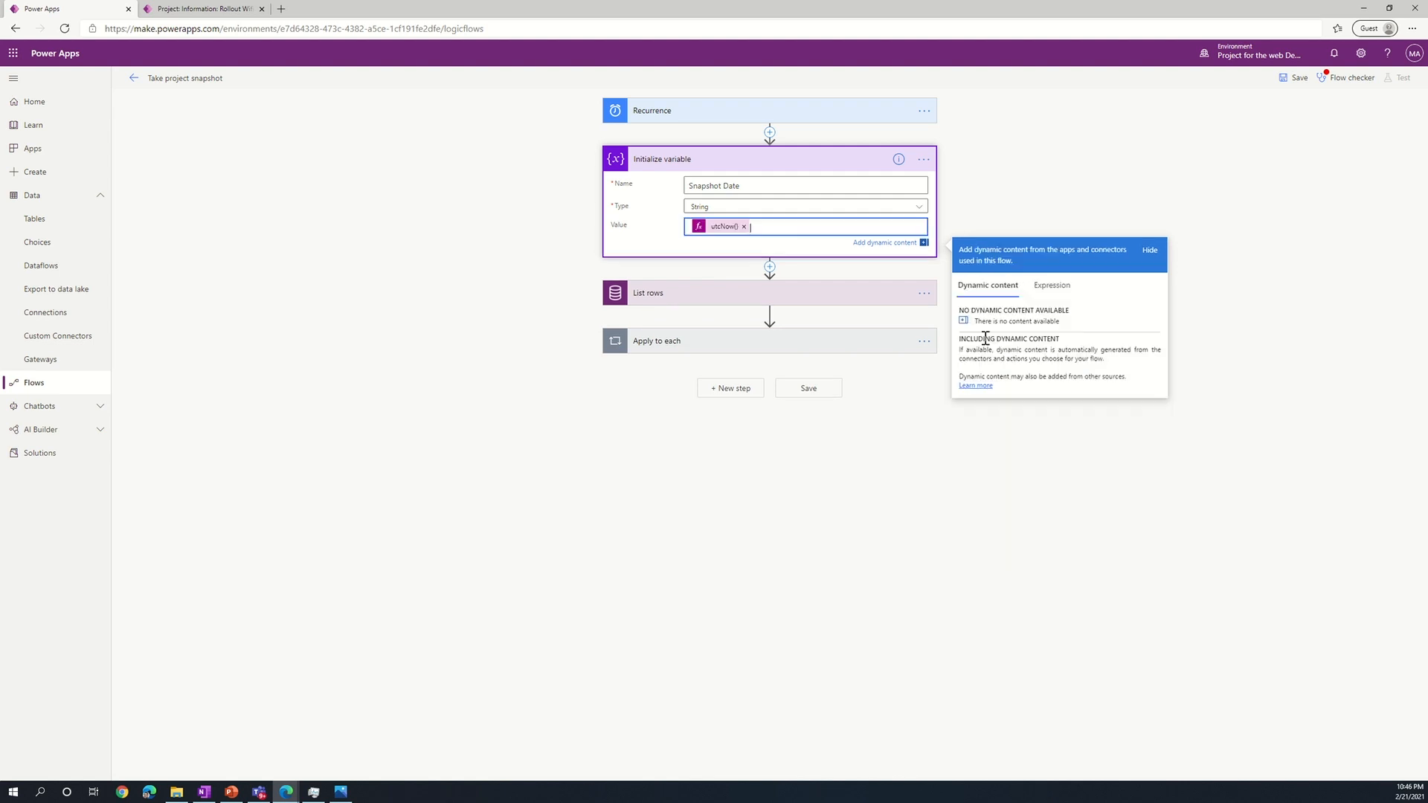
Fill the new row's Snapshot Date field with the Snapshot Date variable and save the flow.
left_click(784, 352)
left_click(726, 401)
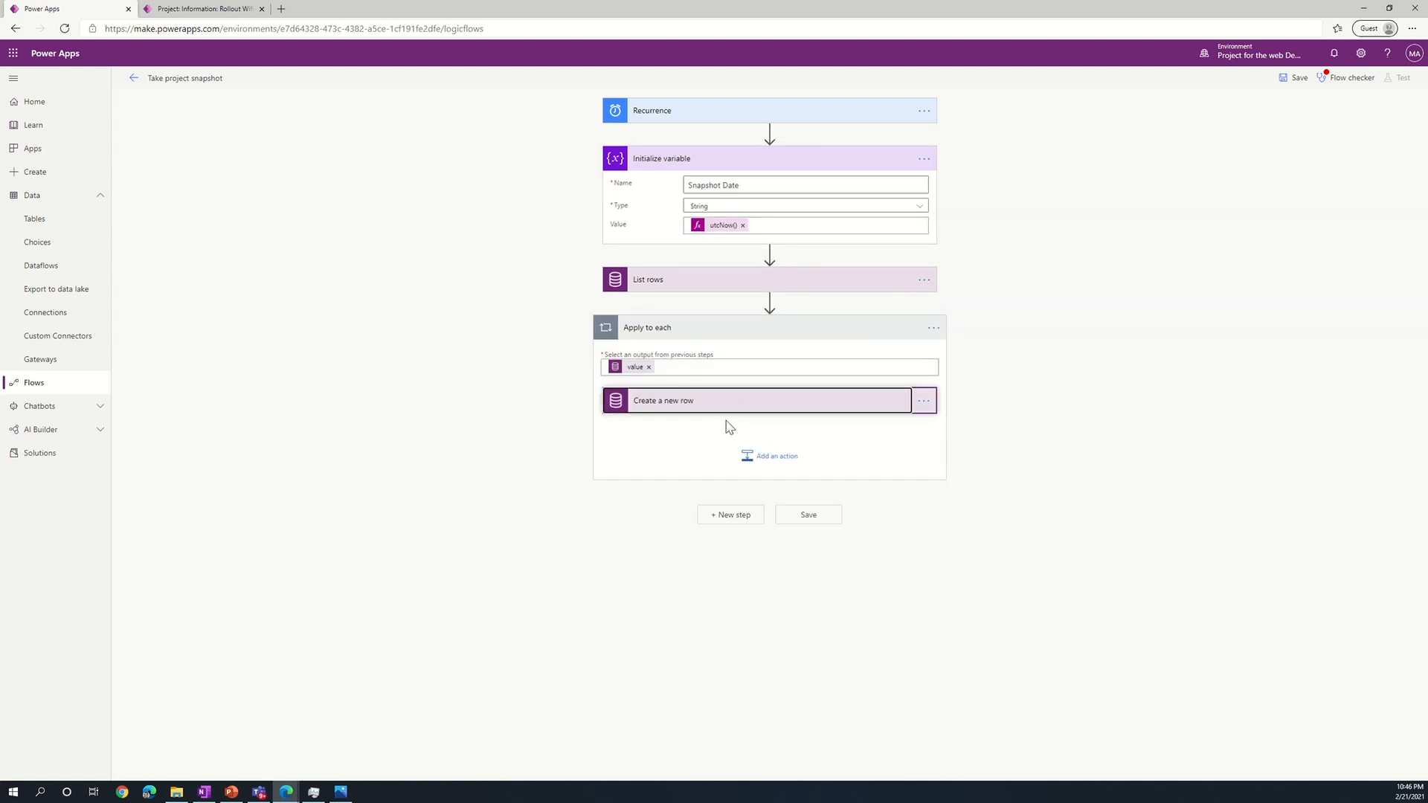
left_click(715, 588)
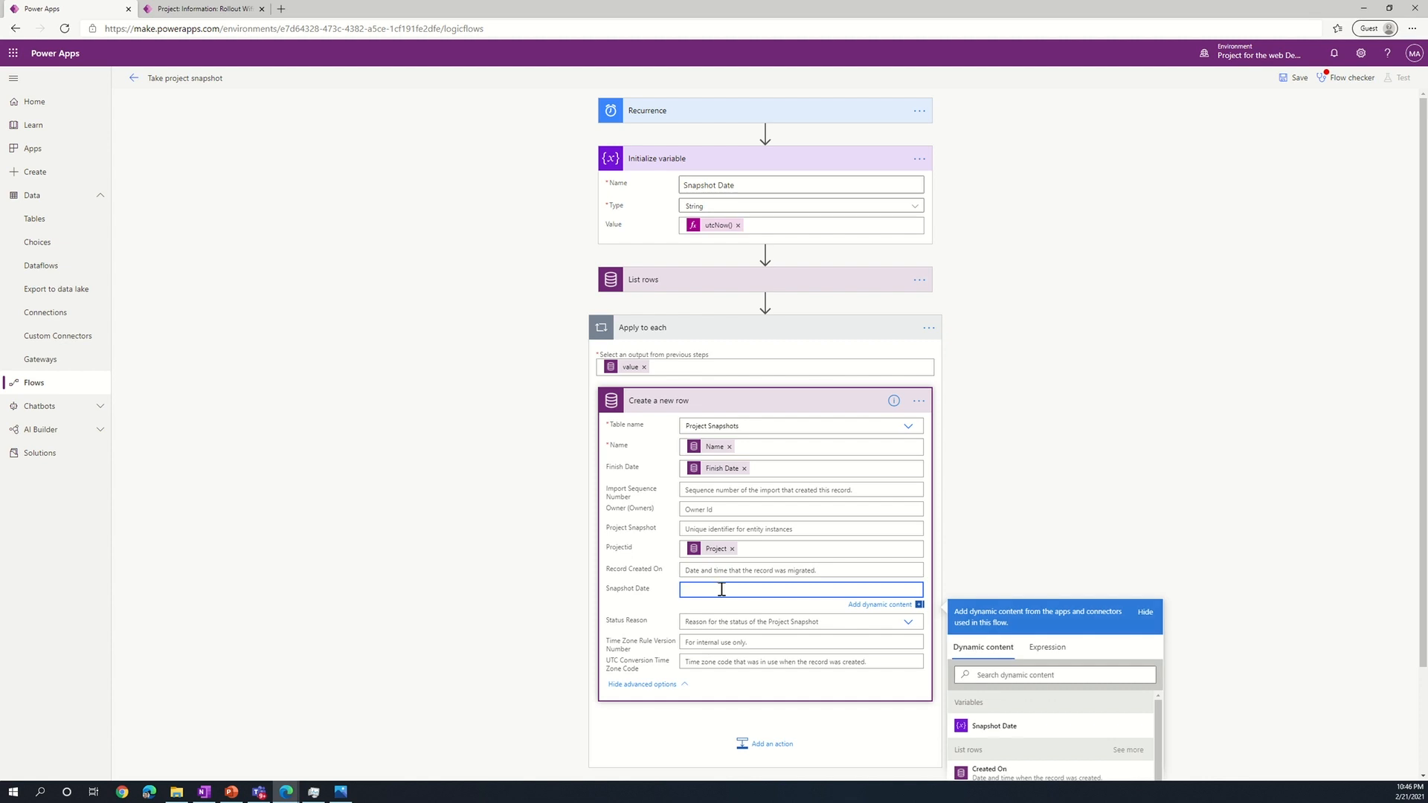
left_click(1052, 725)
scroll(1005, 644, "down", 2)
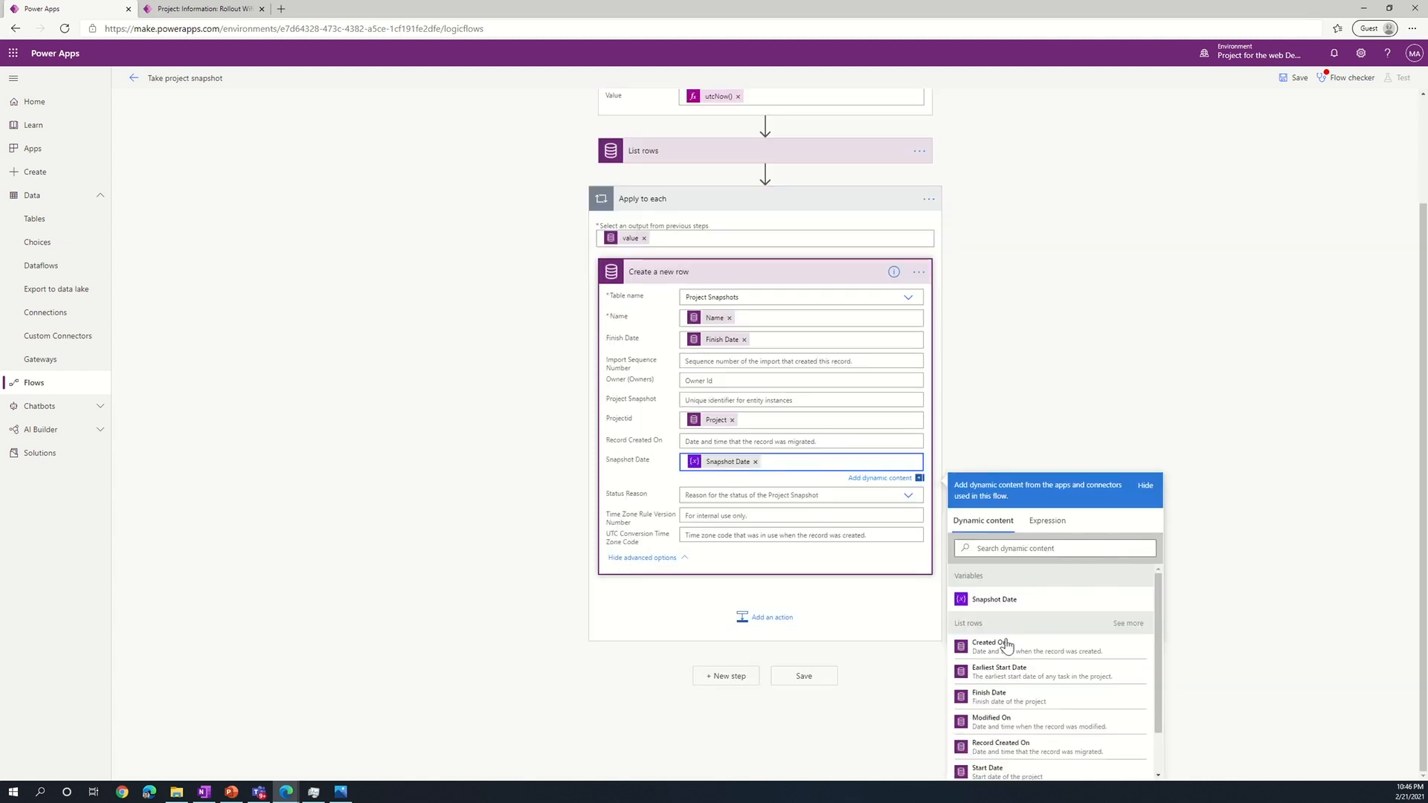
left_click(822, 678)
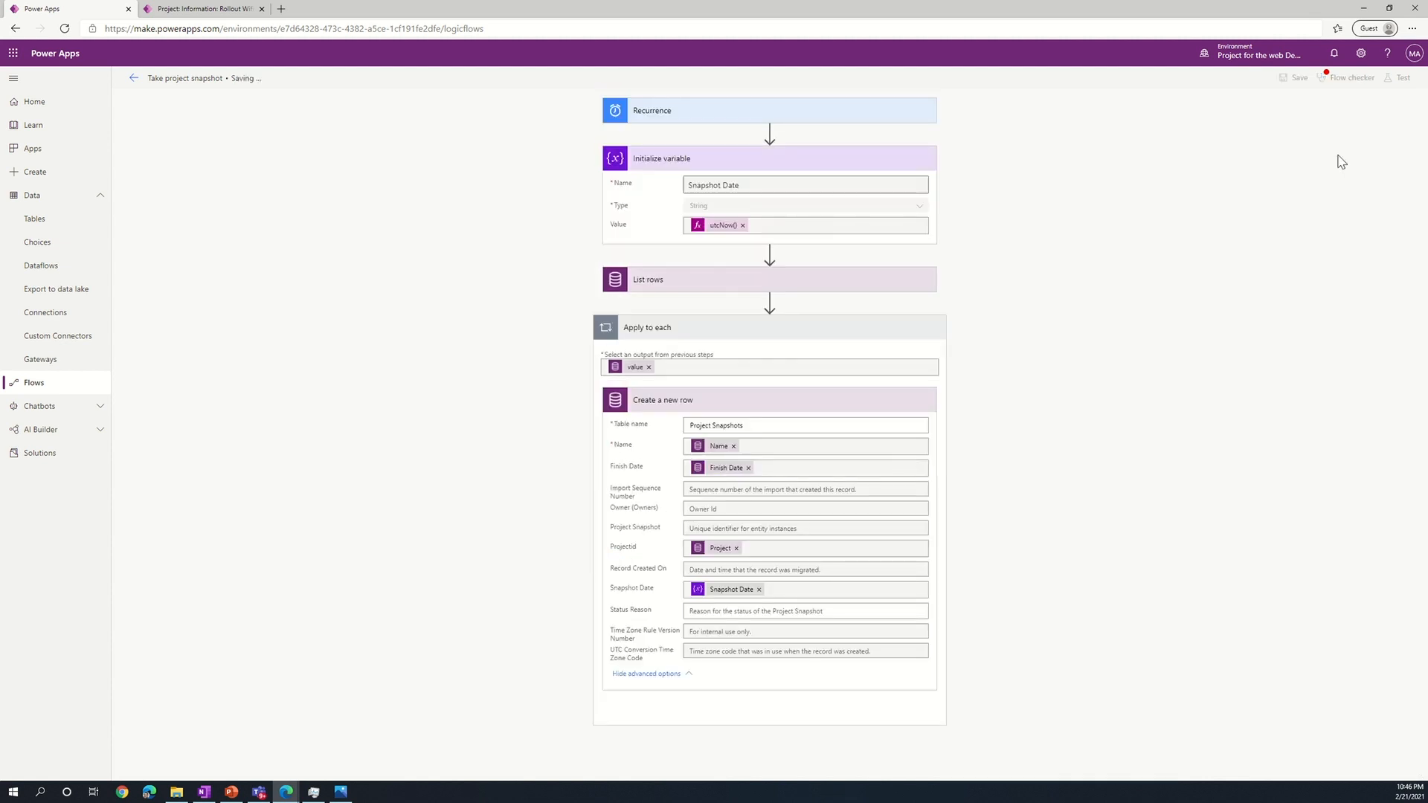
Run a manual test of the Take project snapshot flow and open its run history.
left_click(1405, 81)
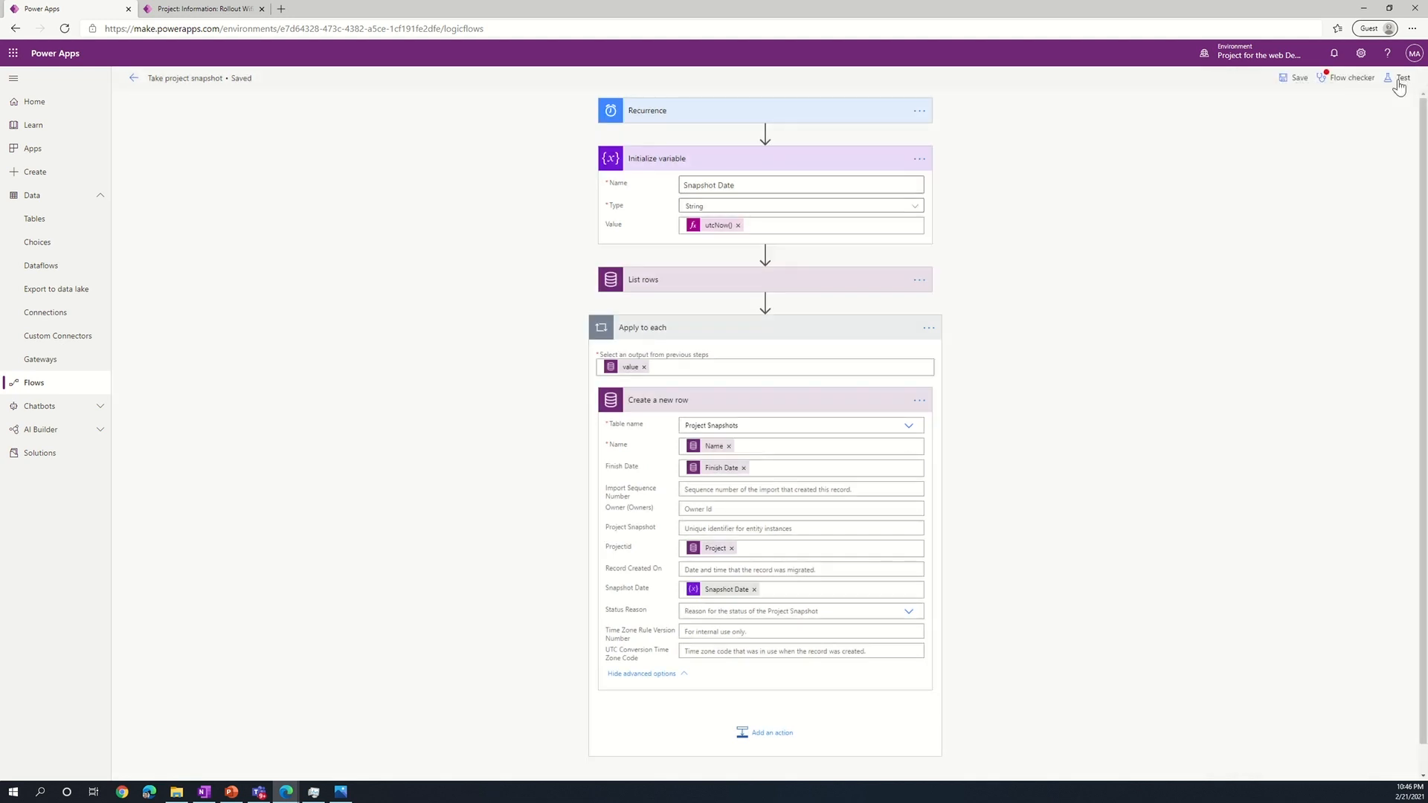
left_click(1401, 79)
left_click(1253, 105)
left_click(1269, 761)
left_click(1267, 760)
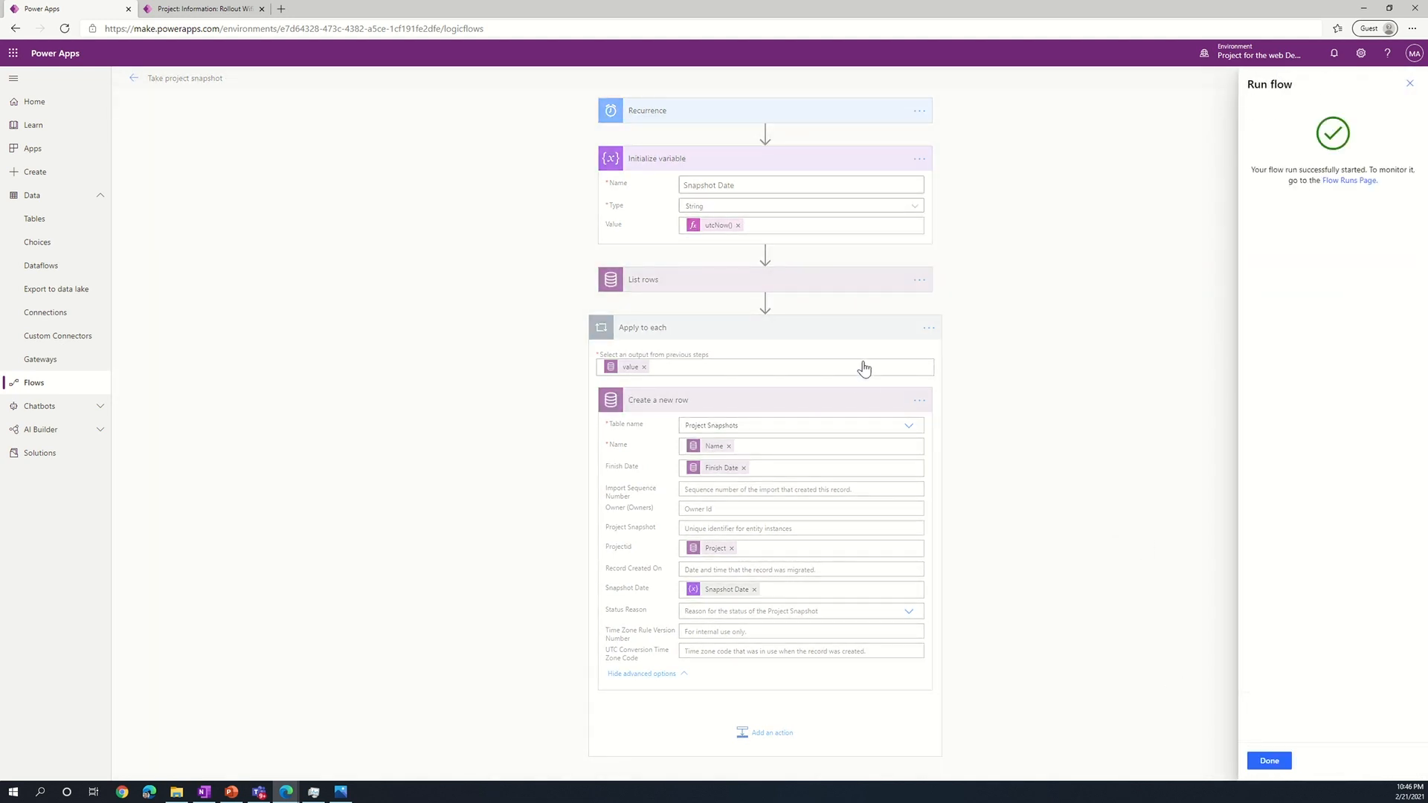
left_click(1349, 180)
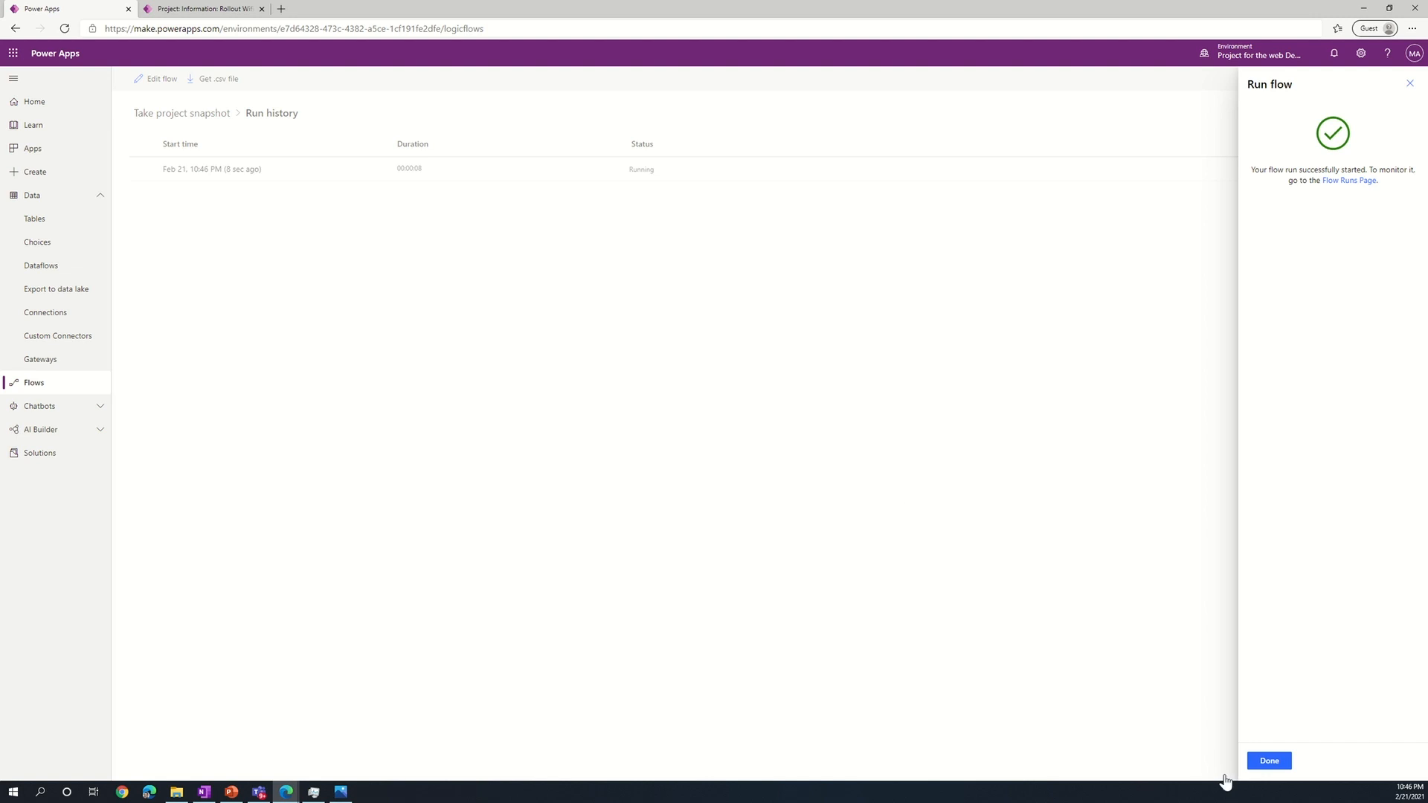
left_click(1270, 761)
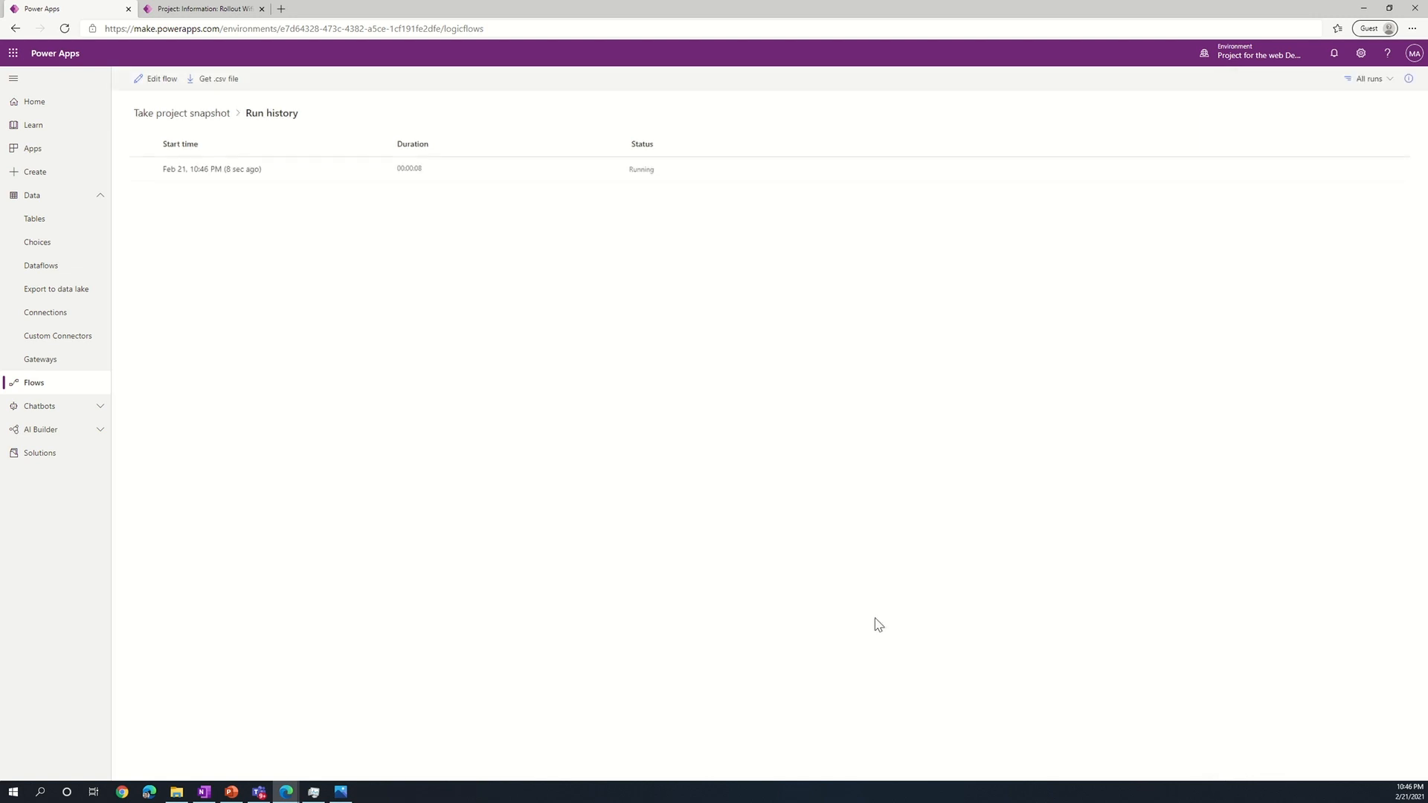
Open the Project Snapshot table's data to review the rows created by the flow.
left_click(177, 113)
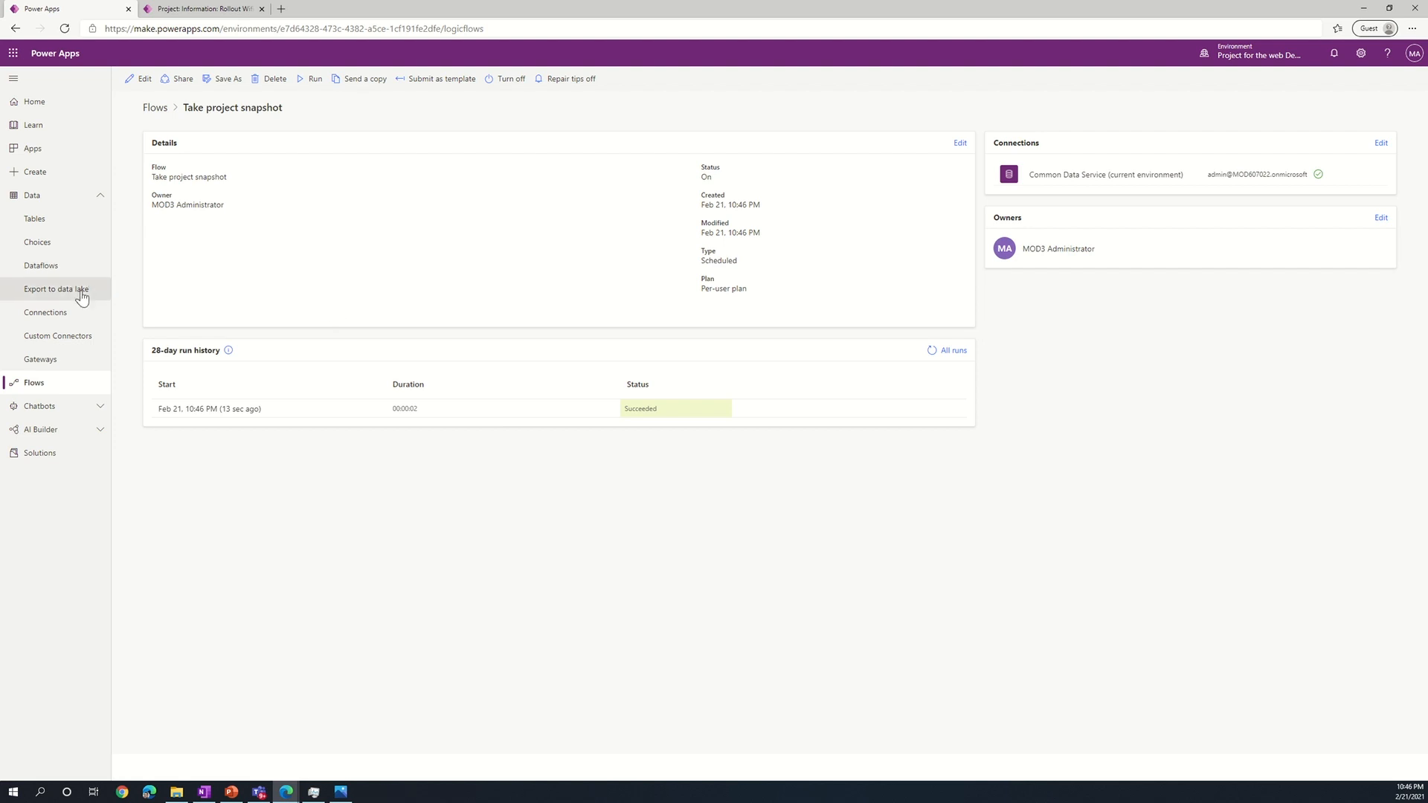
left_click(46, 219)
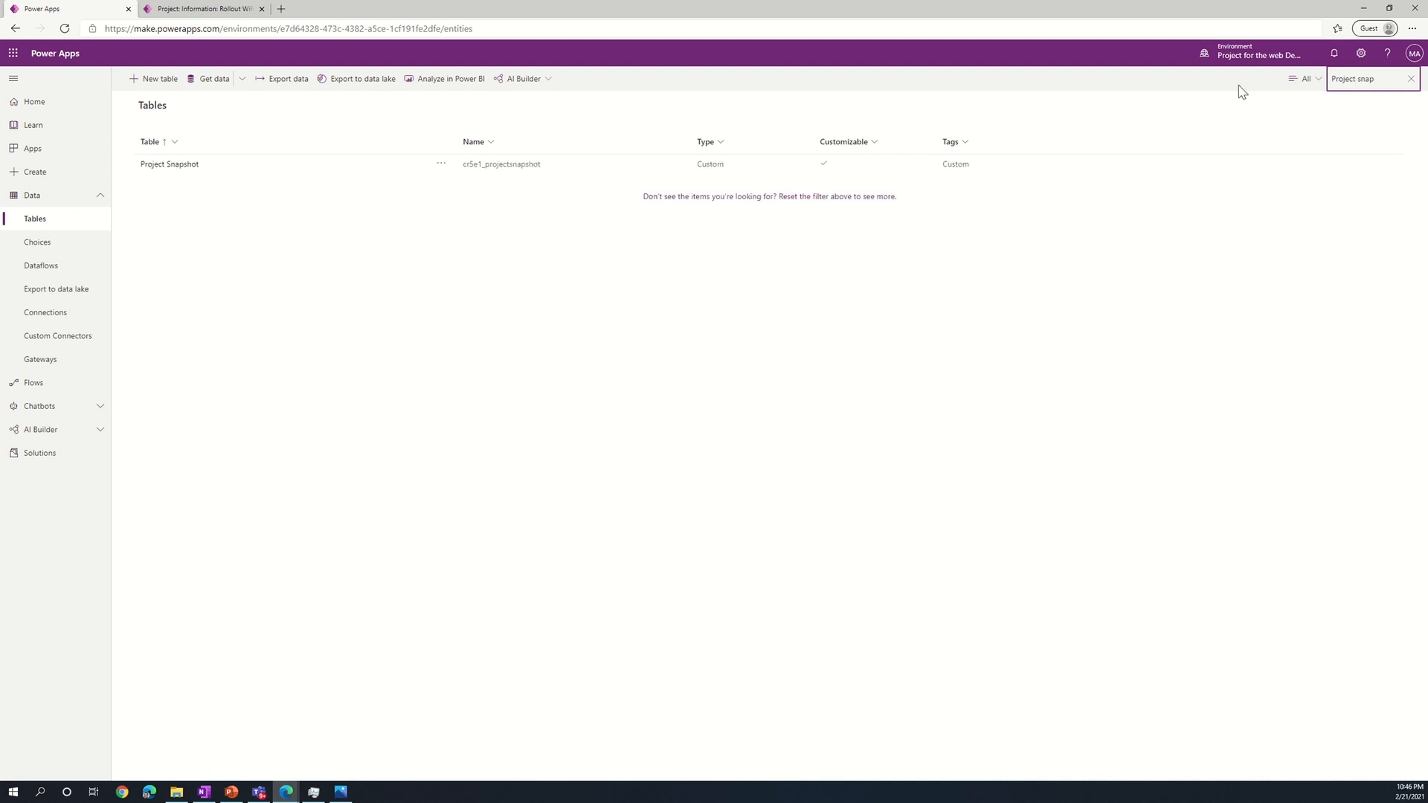
left_click(182, 164)
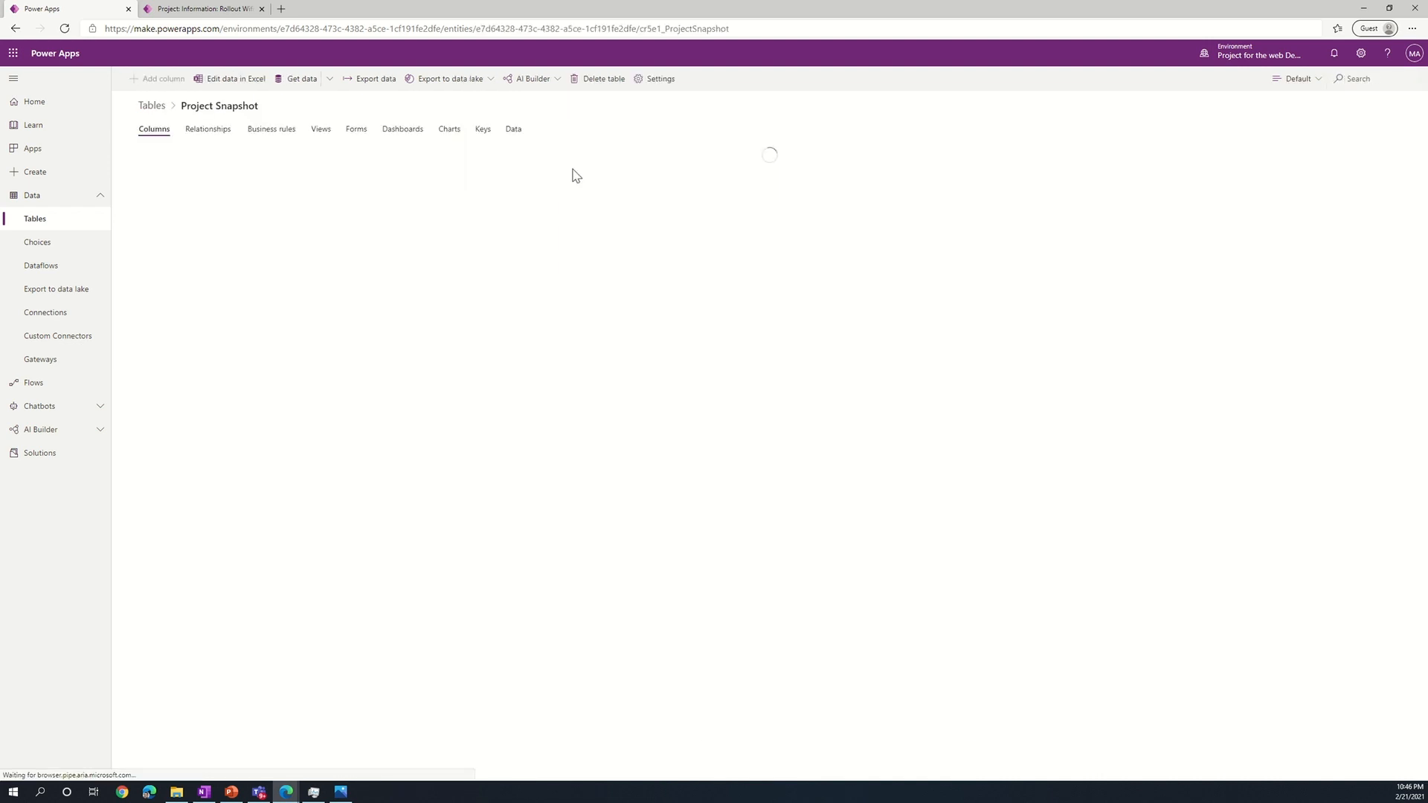
left_click(513, 131)
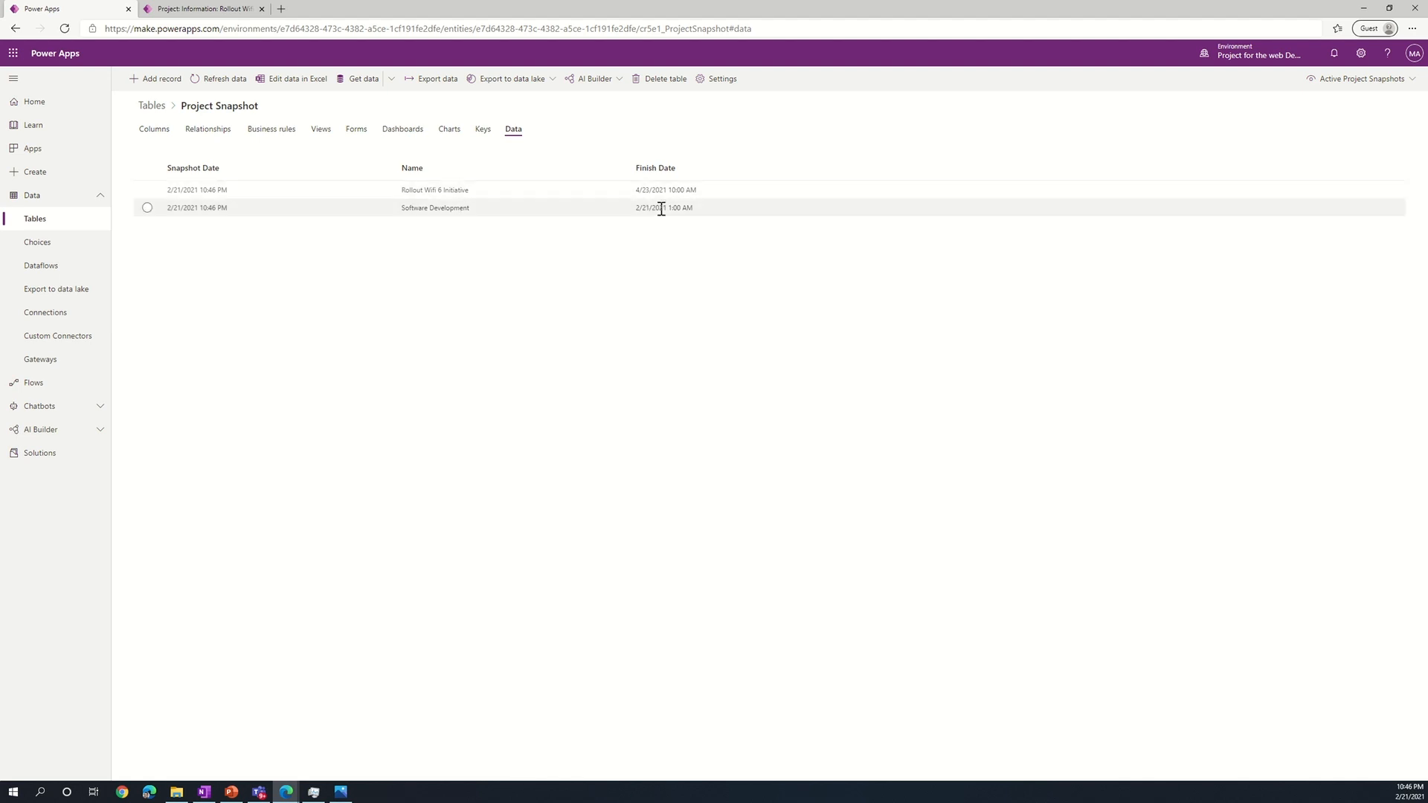
Add a task T1 with a duration of 5 days to the Software Development project.
left_click(202, 9)
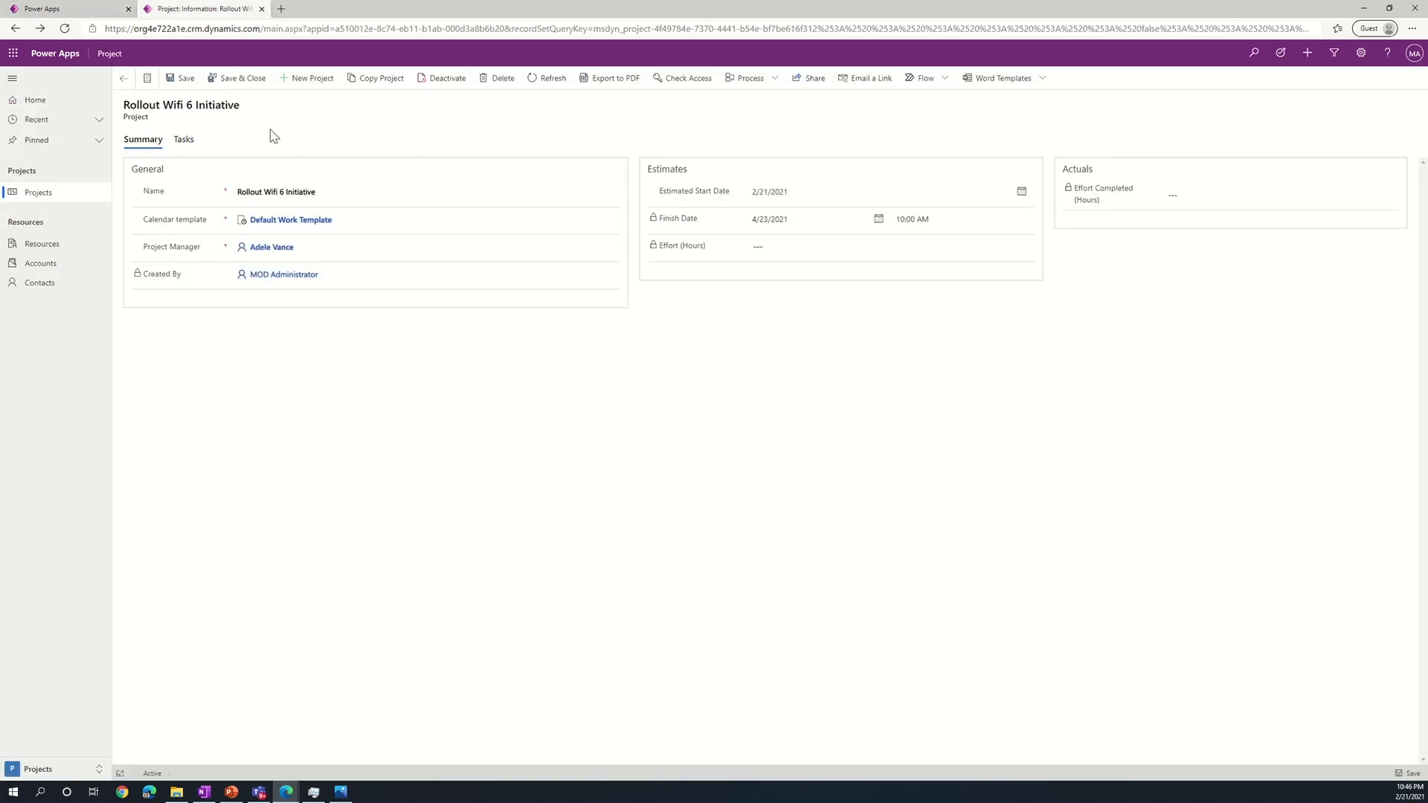
left_click(184, 140)
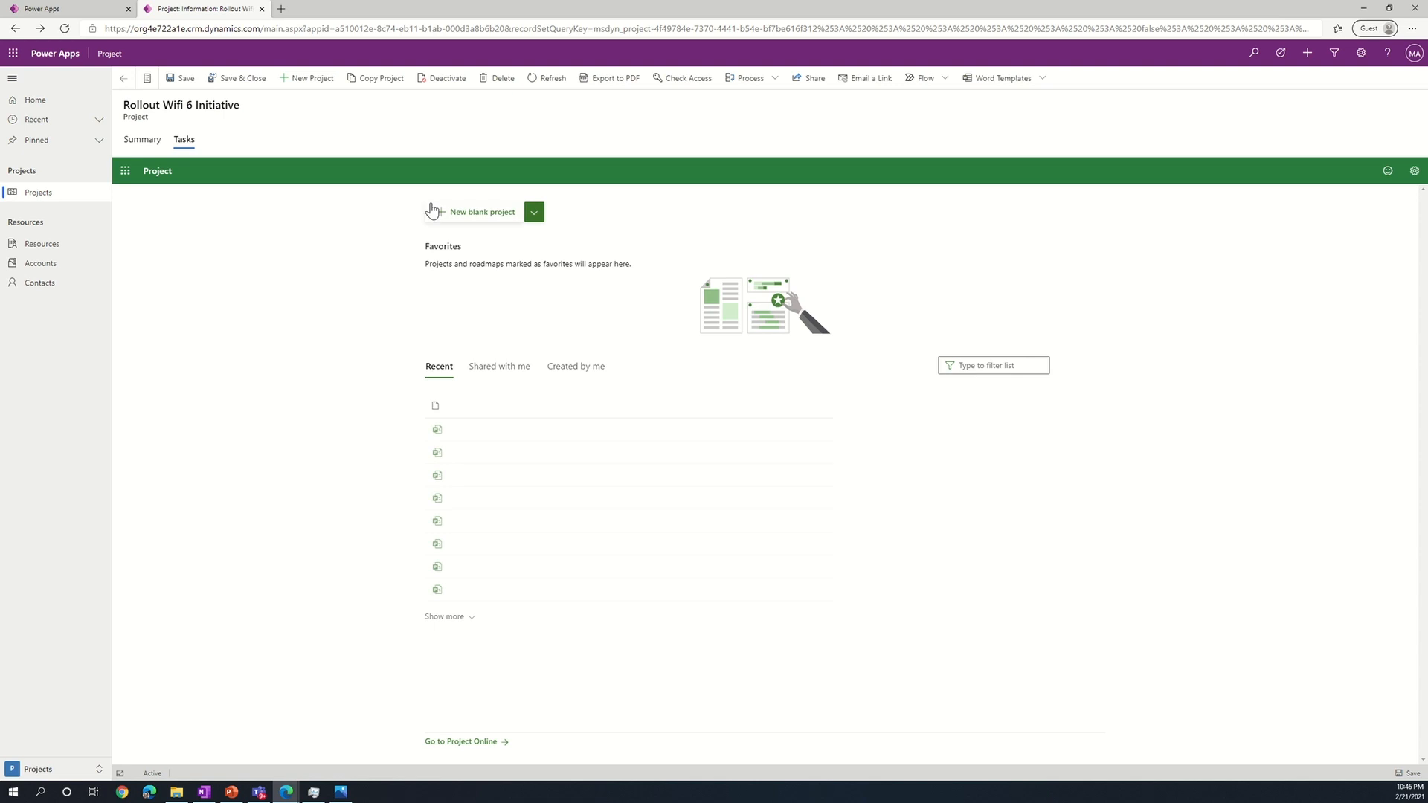
left_click(142, 140)
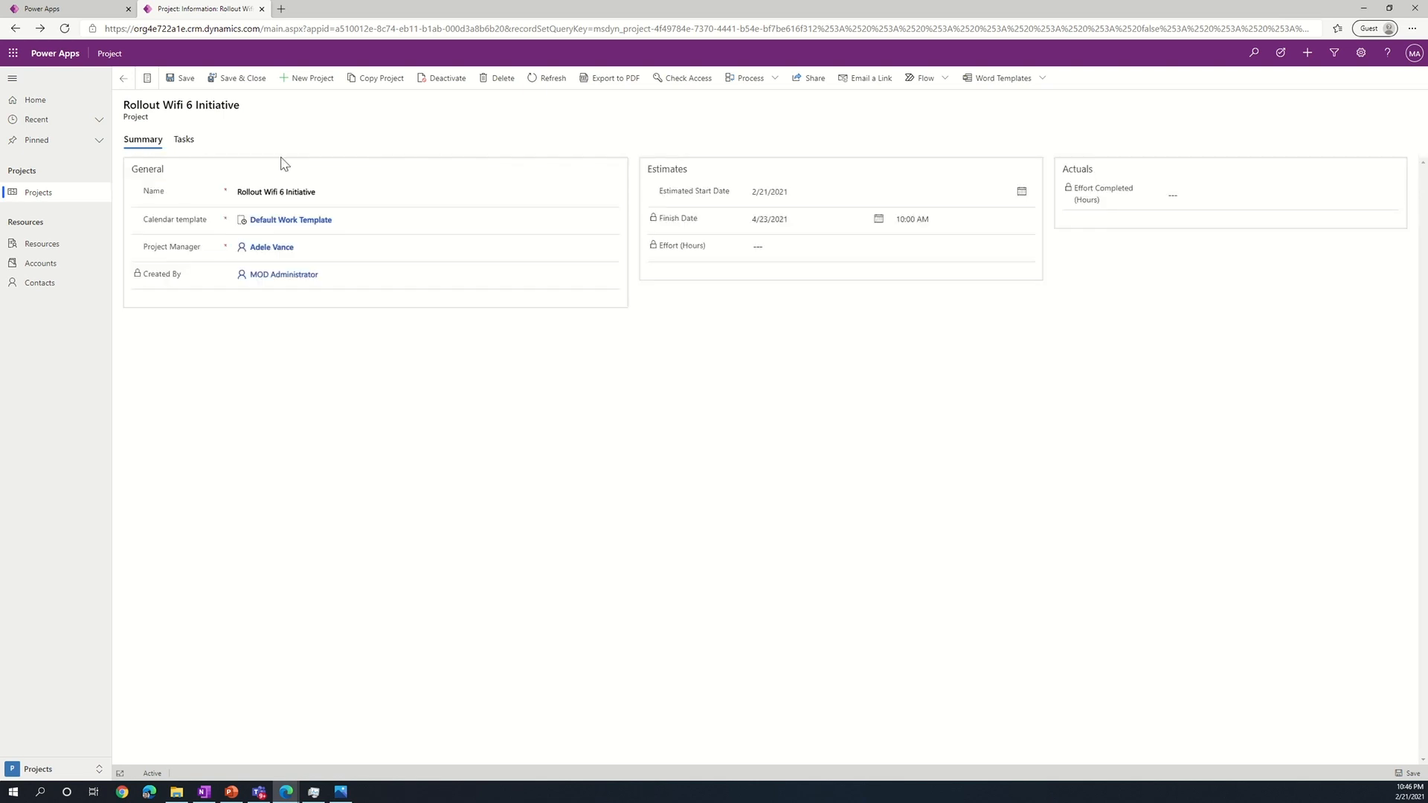
left_click(106, 196)
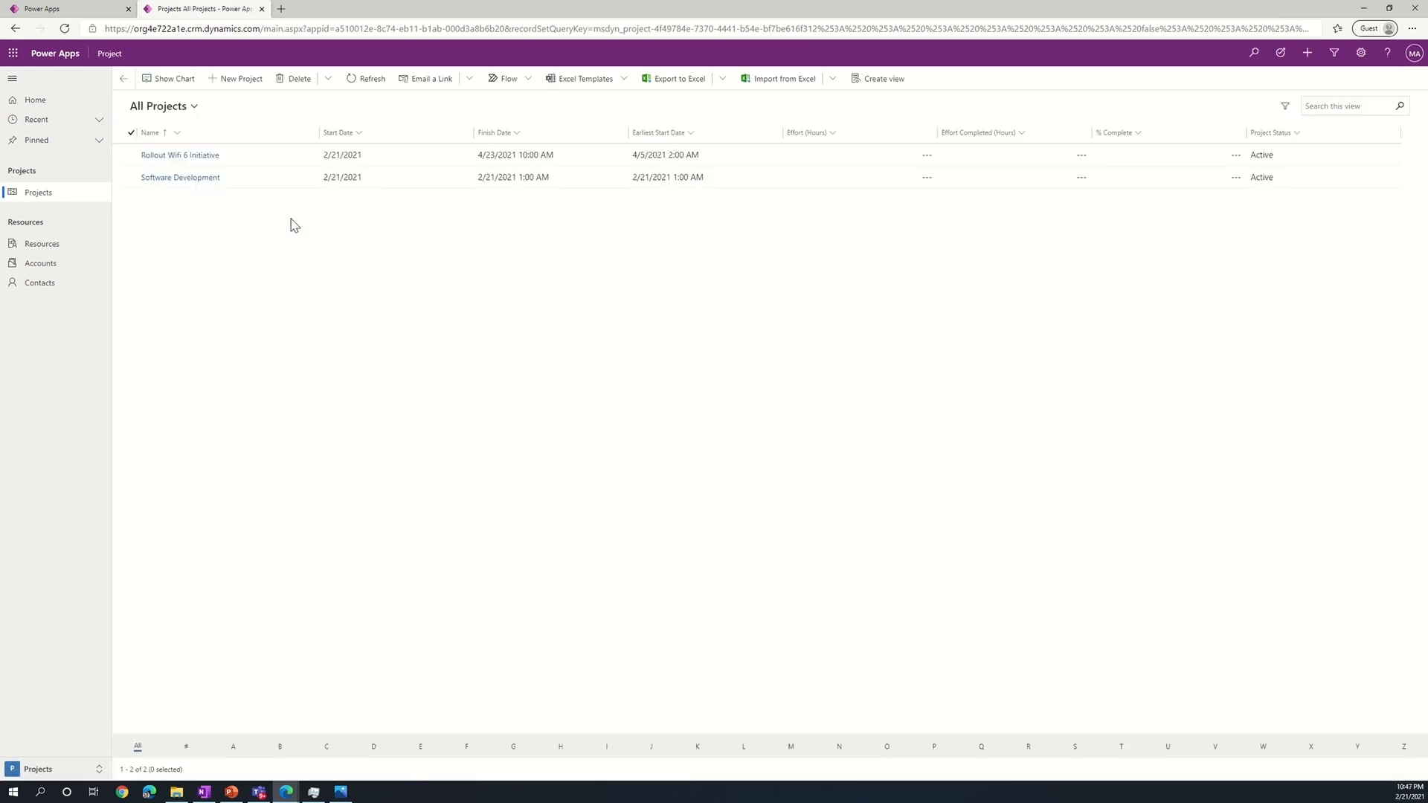
left_click(186, 179)
left_click(183, 156)
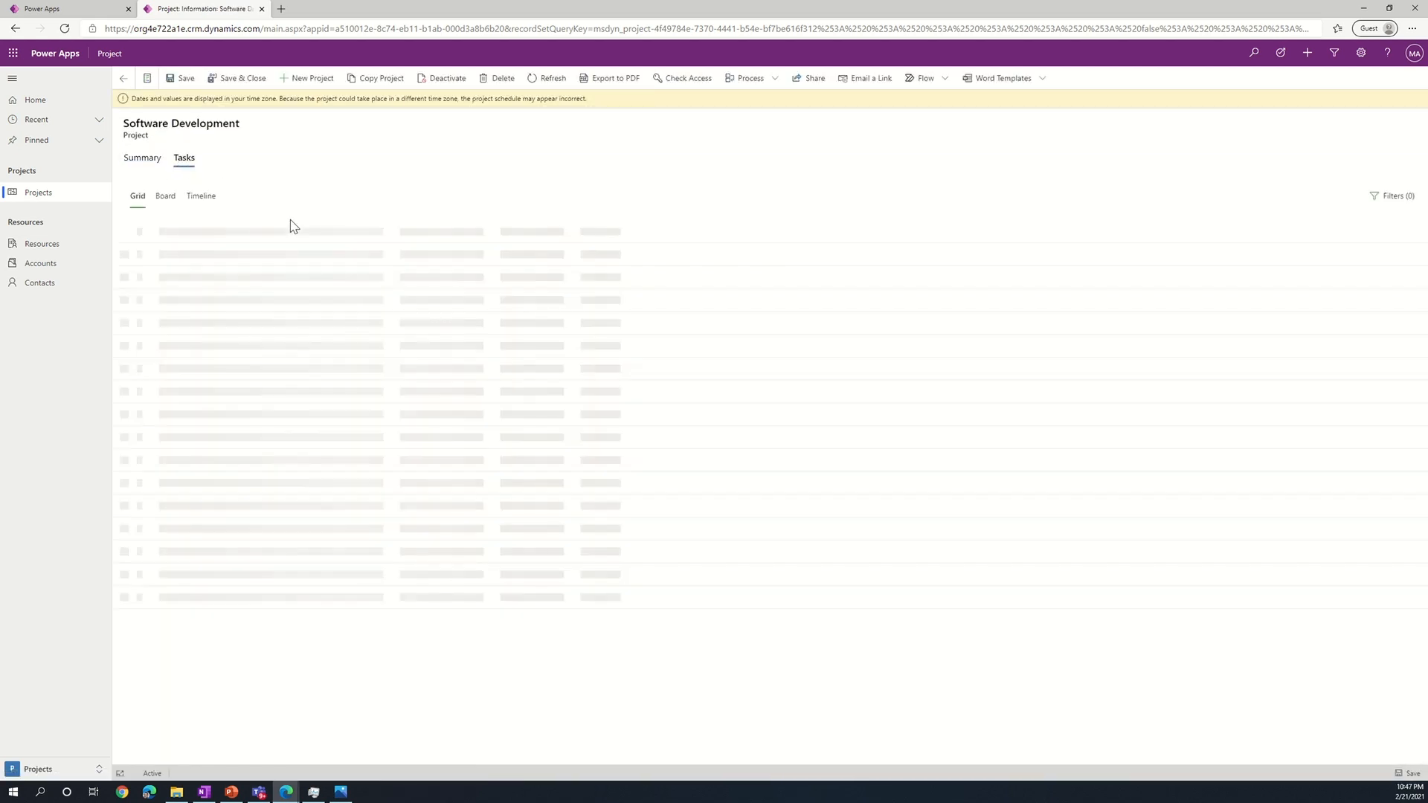
left_click(282, 258)
type("T1")
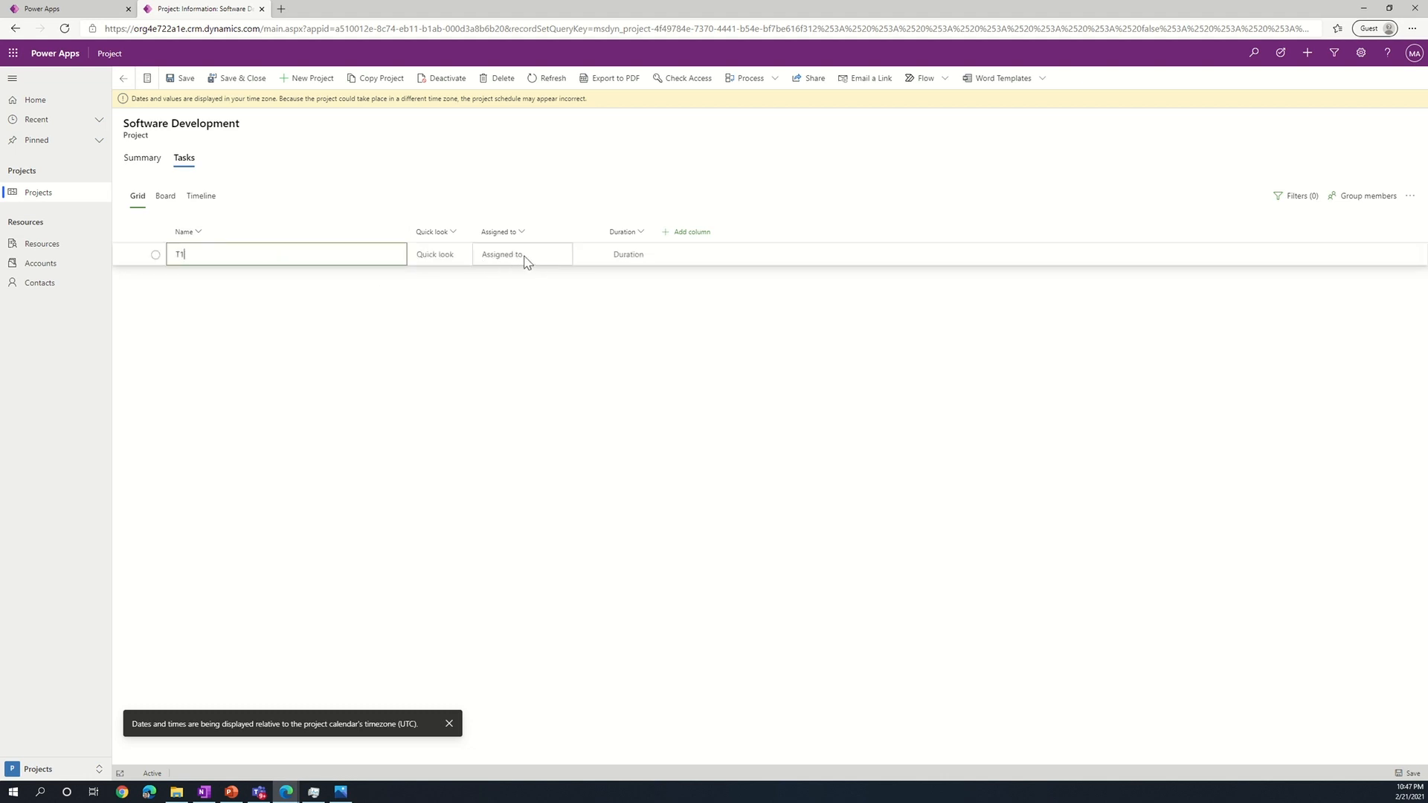
left_click(631, 237)
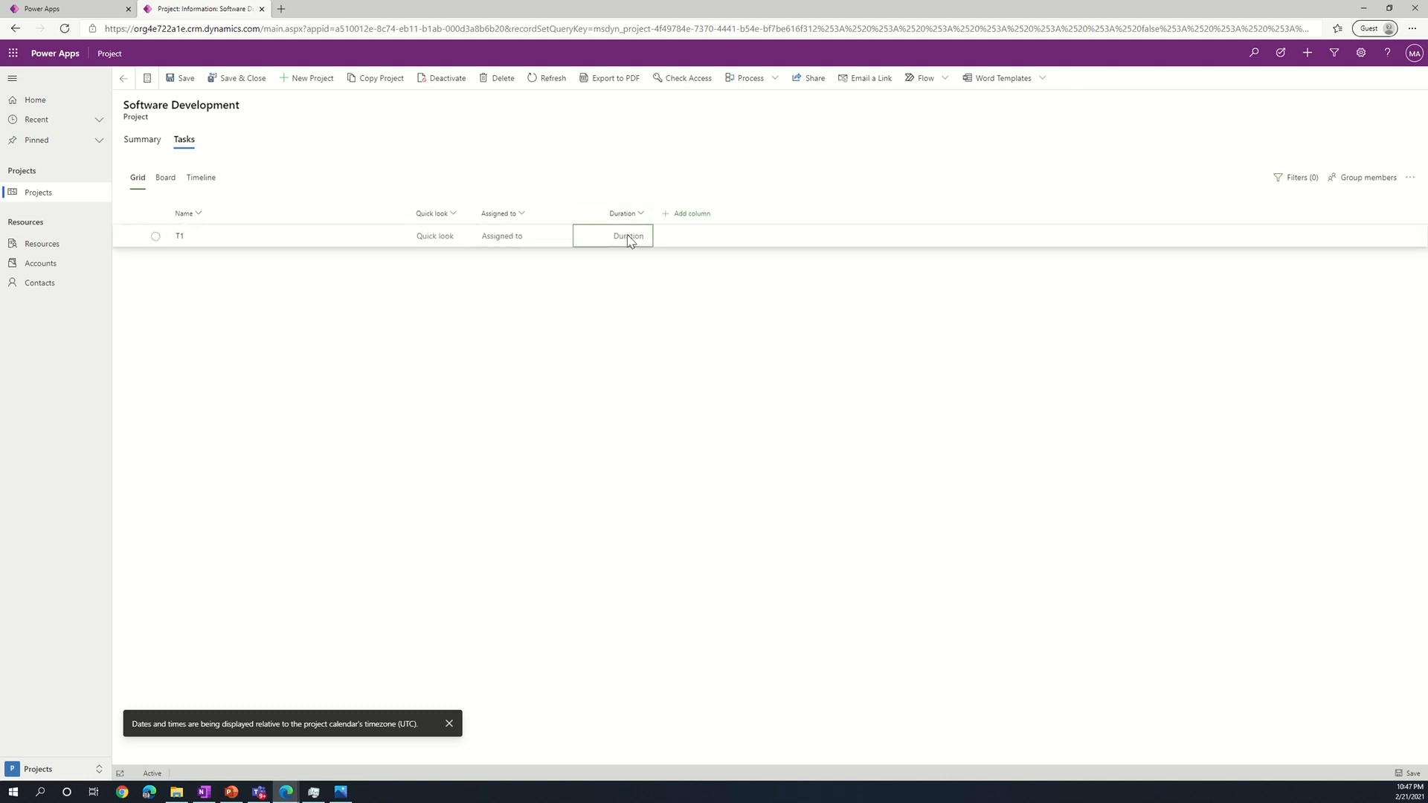
key("Return")
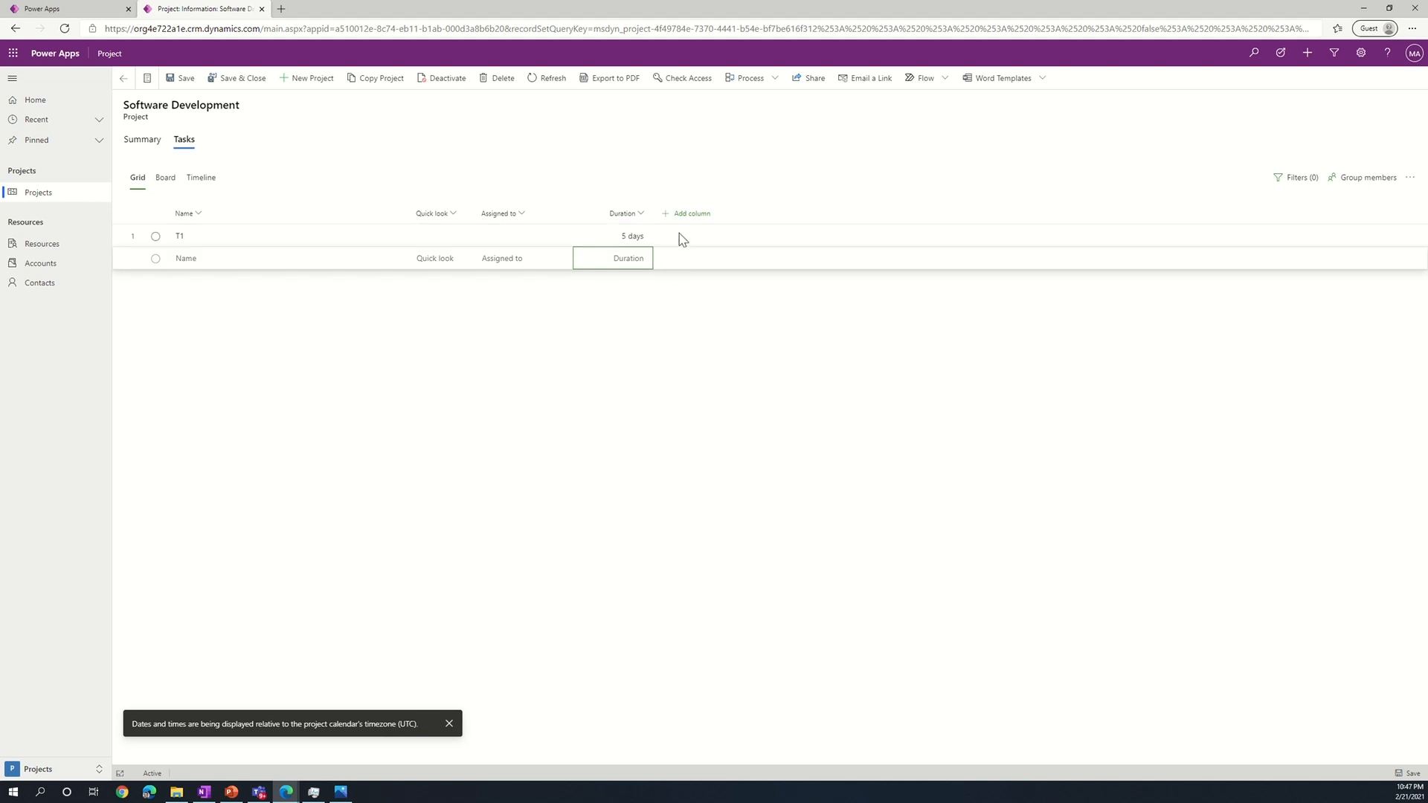
Check the Software Development project's finish date on its summary and in the All Projects list.
left_click(141, 147)
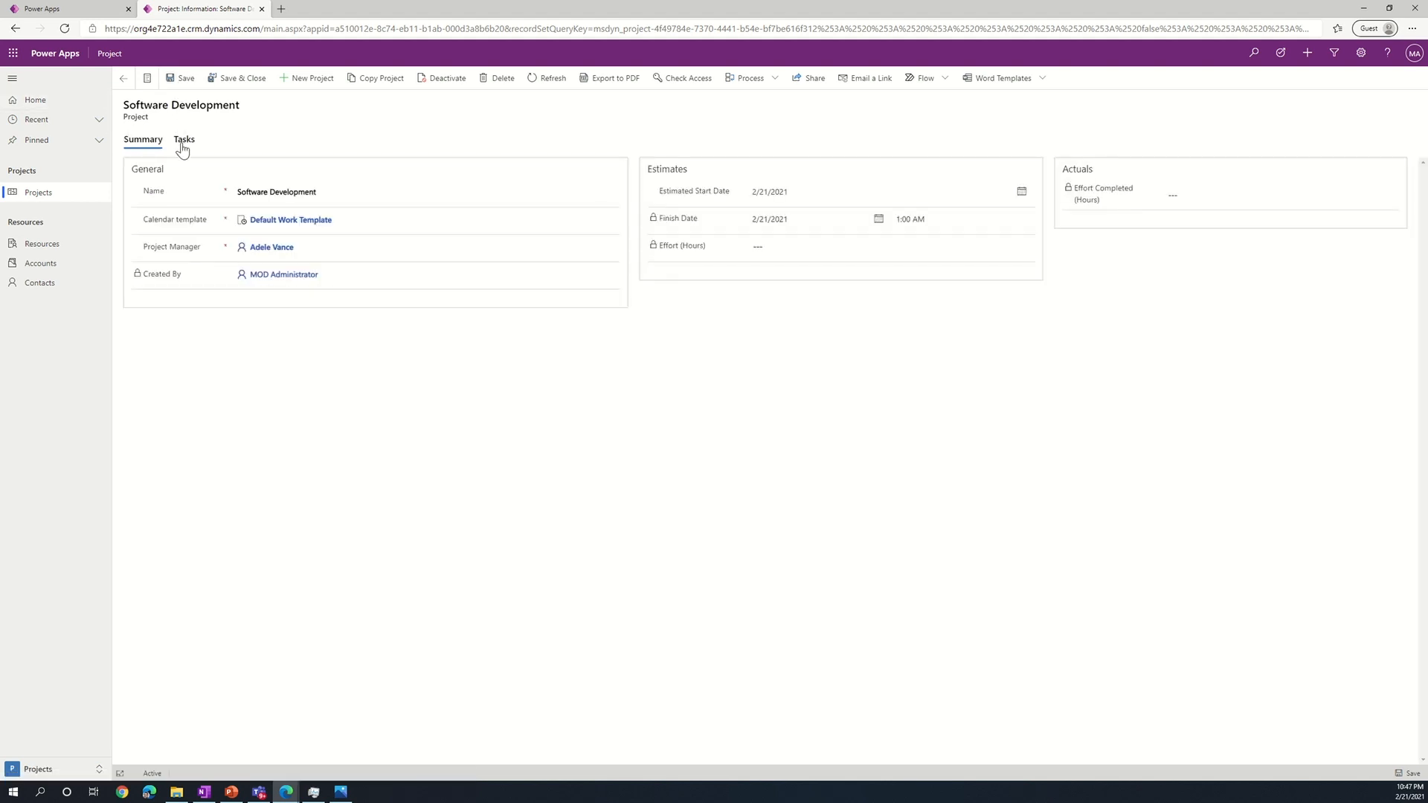
left_click(188, 90)
left_click(183, 141)
left_click(124, 78)
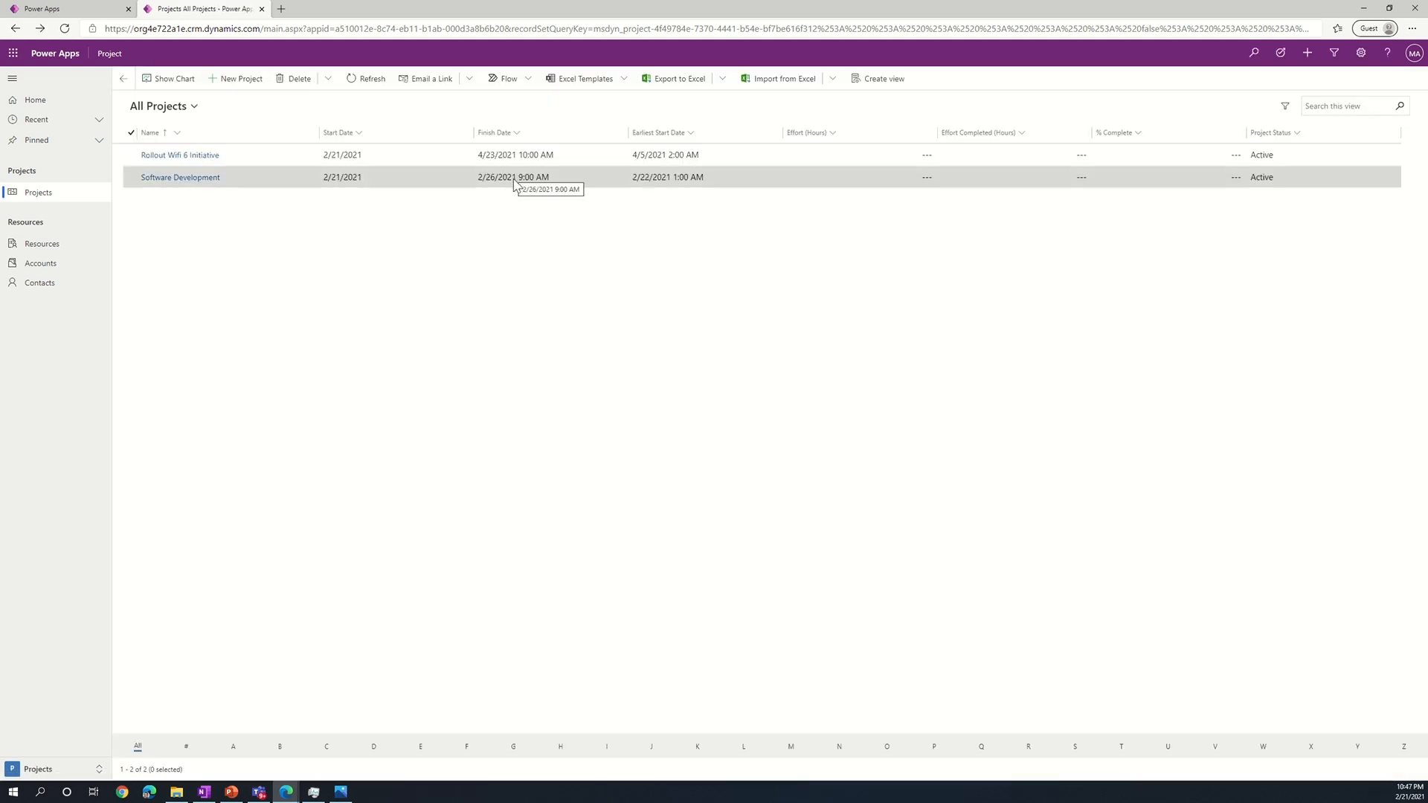
Run the Take project snapshot flow again from the cloud flows list and check its run history.
left_click(45, 9)
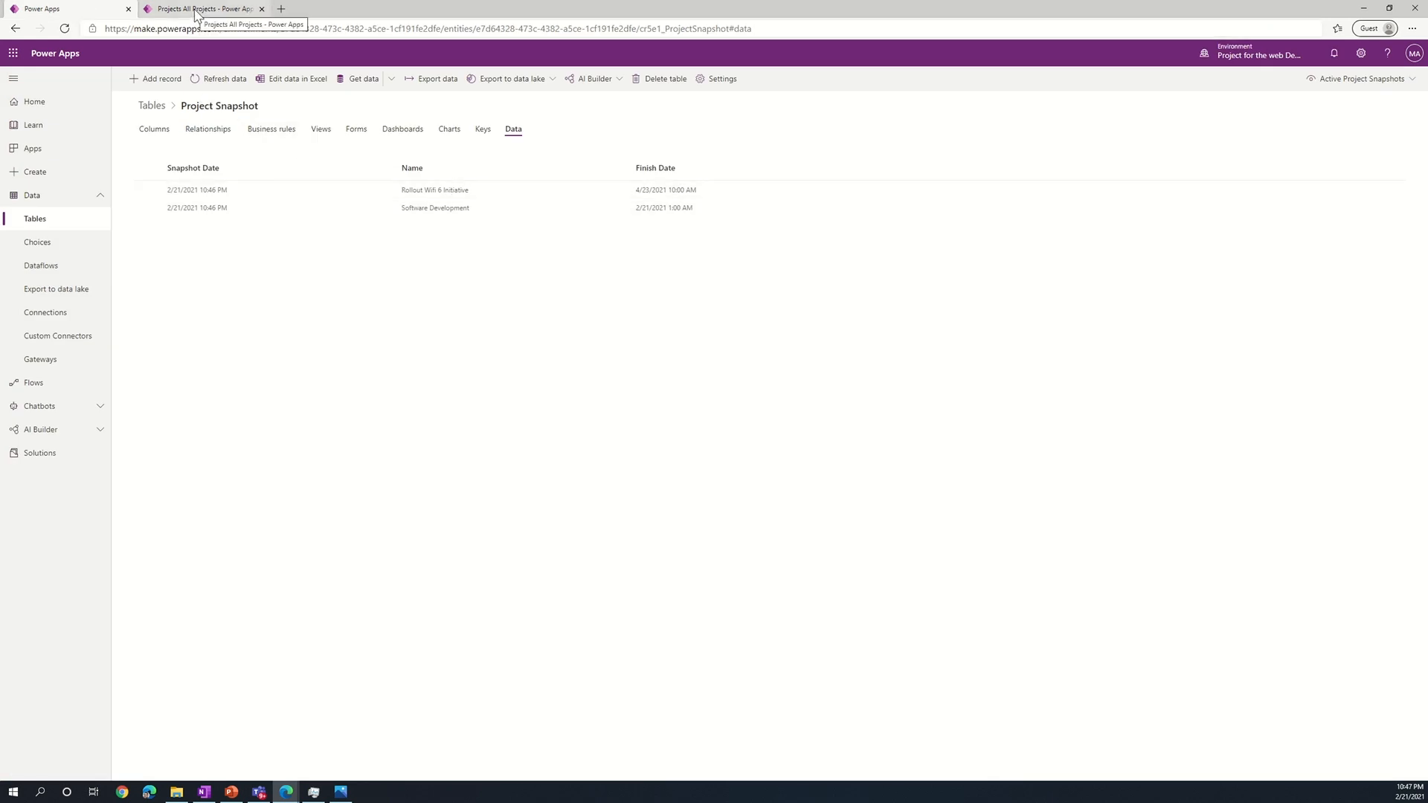
left_click(33, 382)
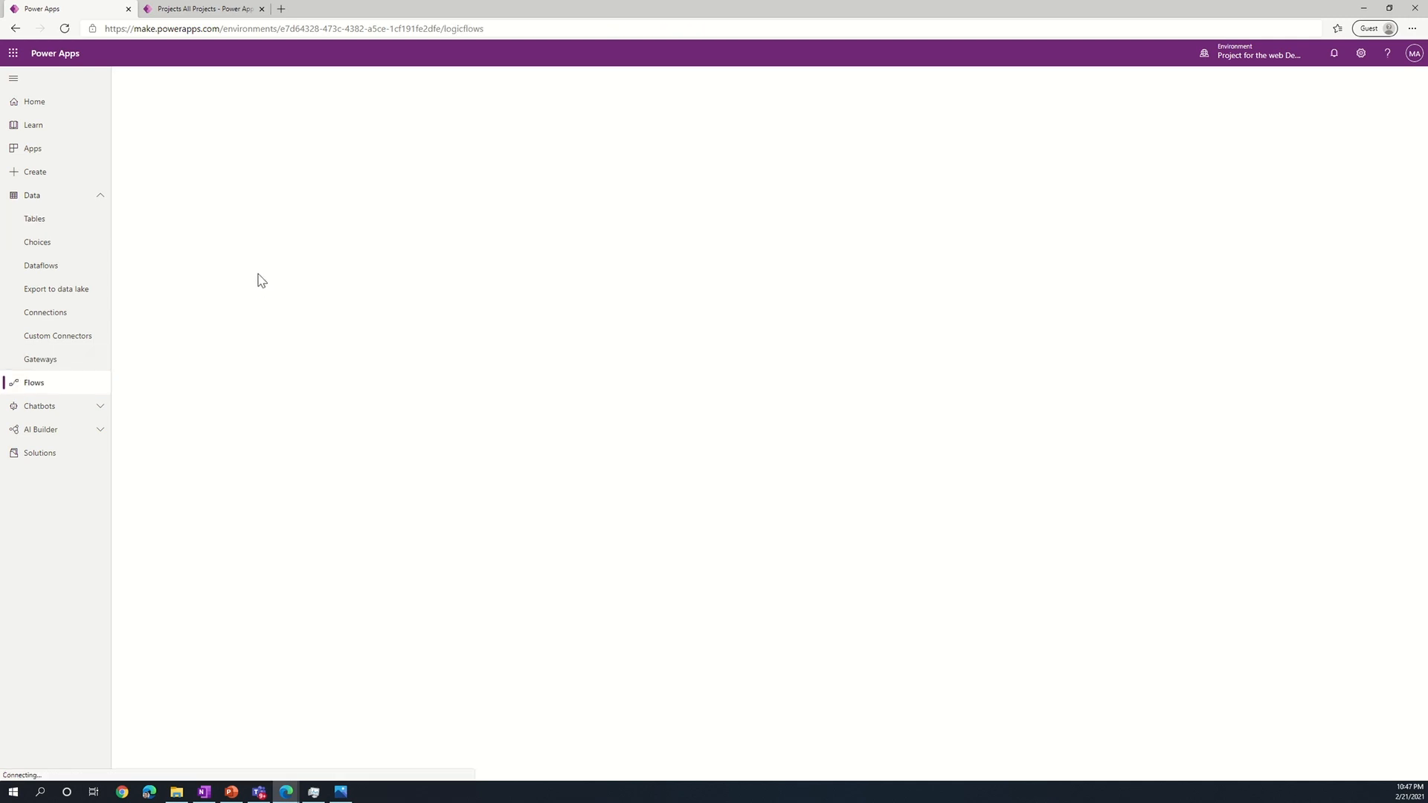
mouse_move(392, 208)
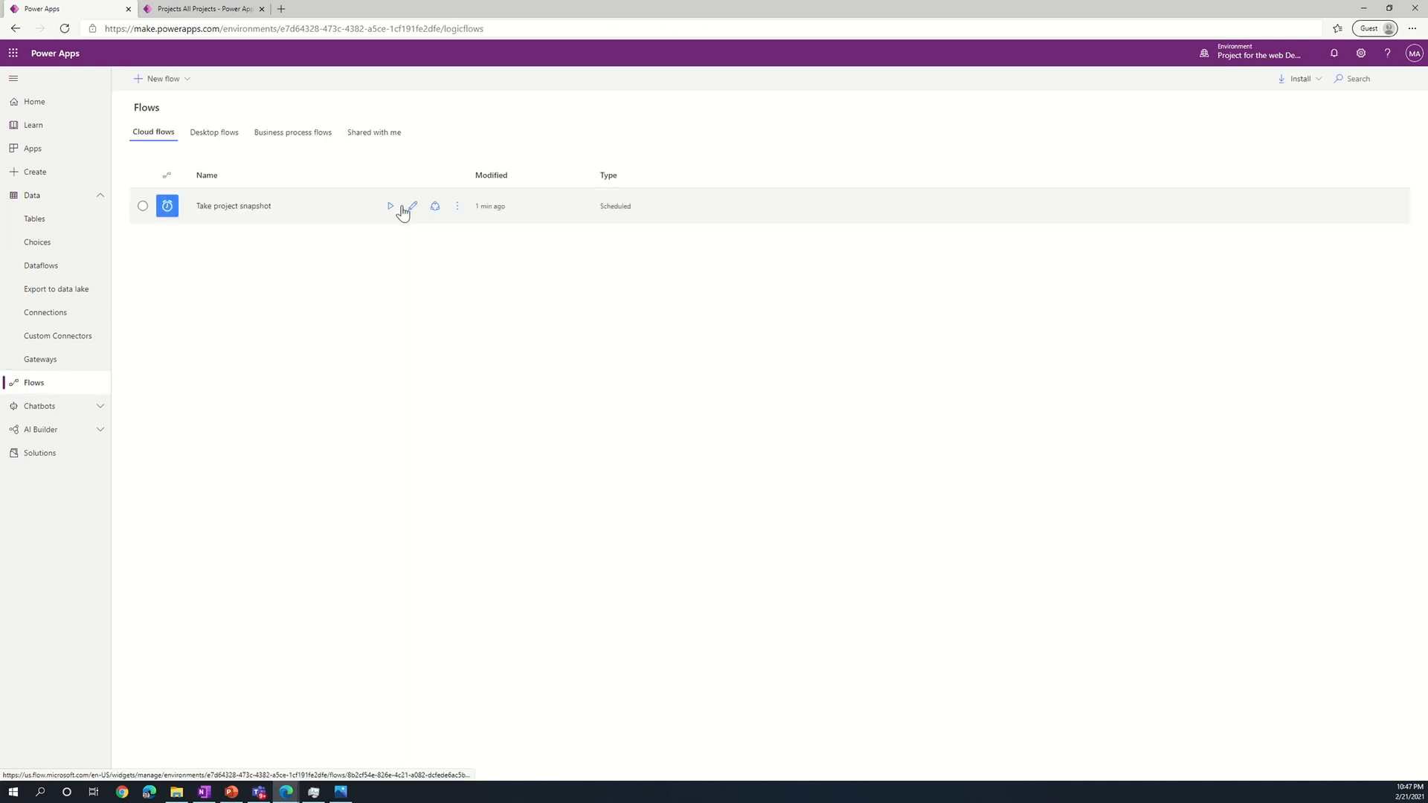
left_click(391, 208)
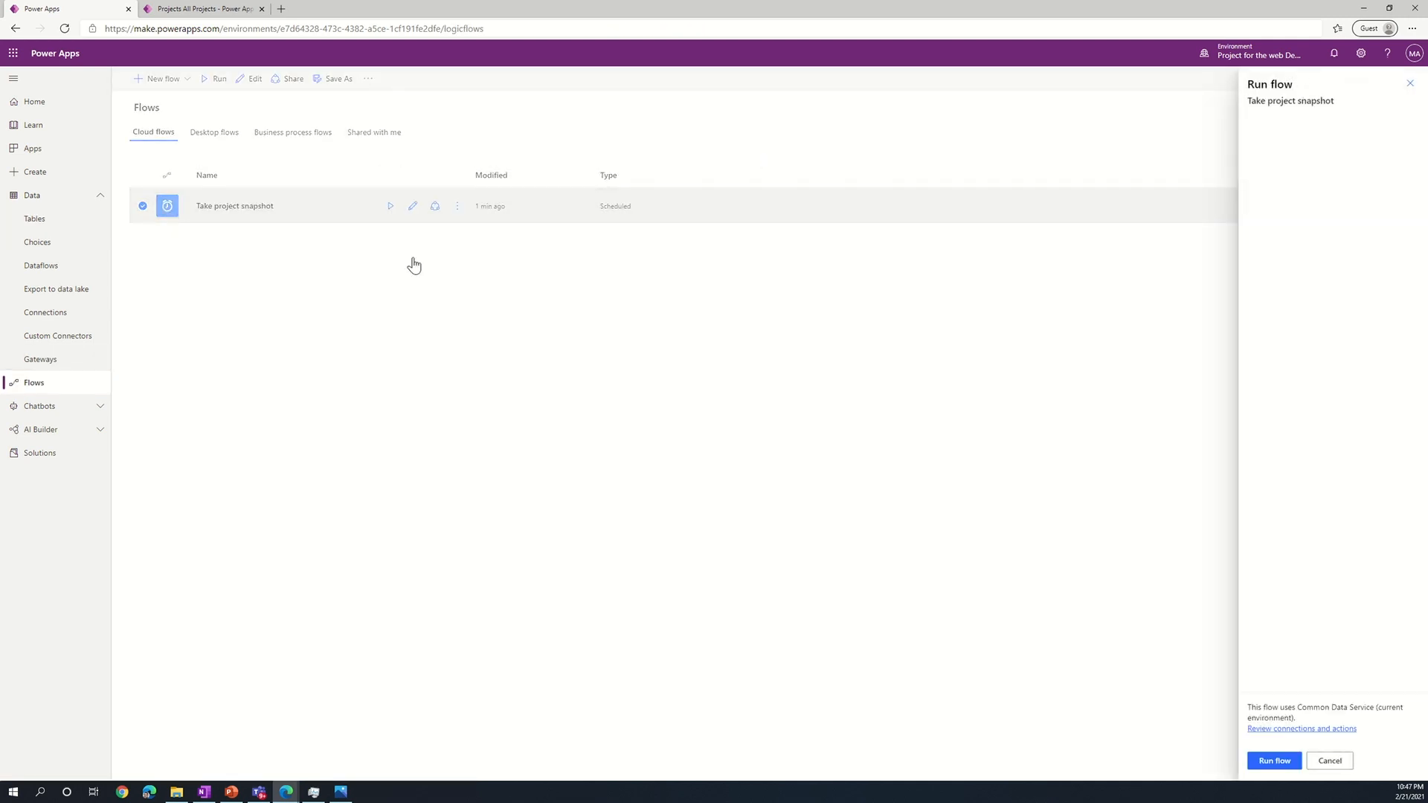
left_click(1275, 761)
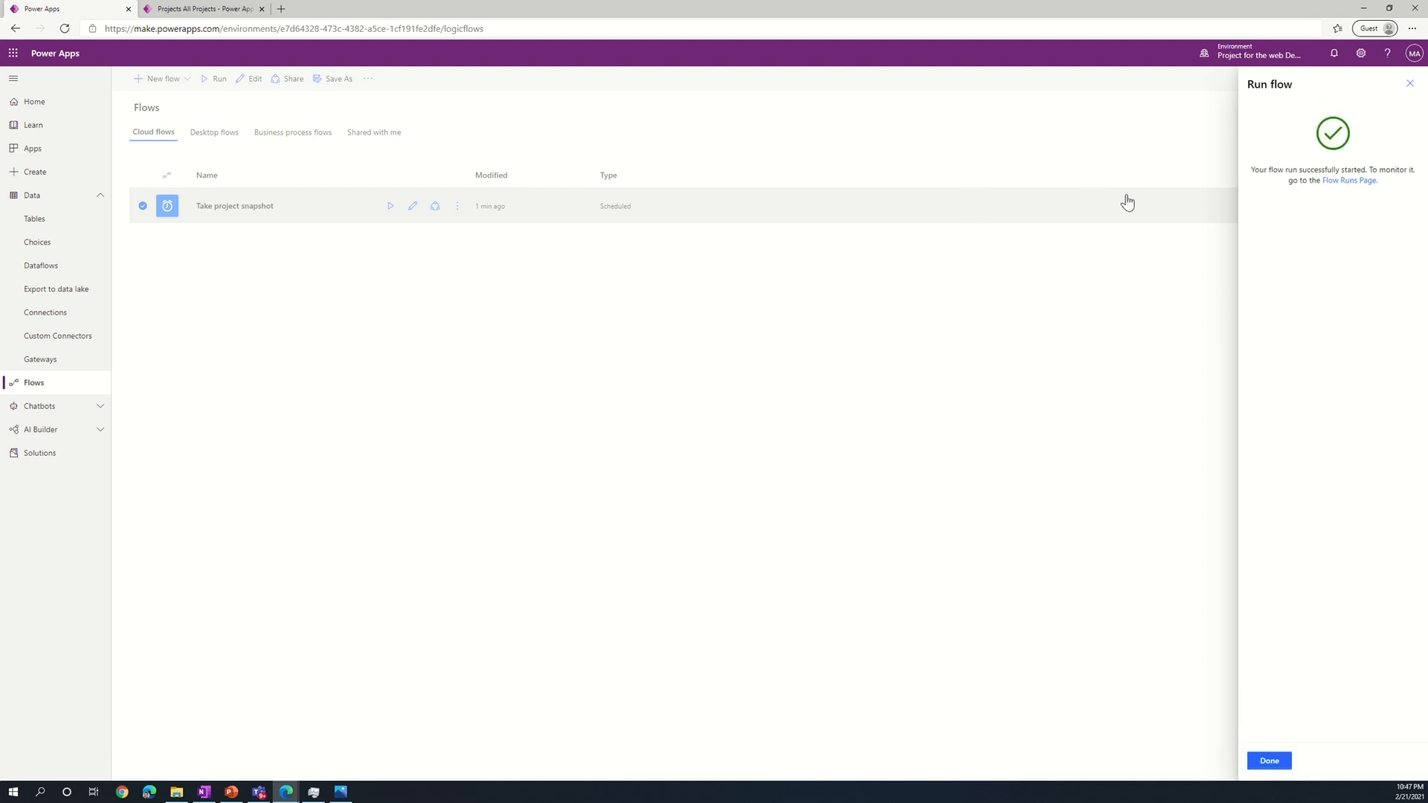
left_click(1269, 763)
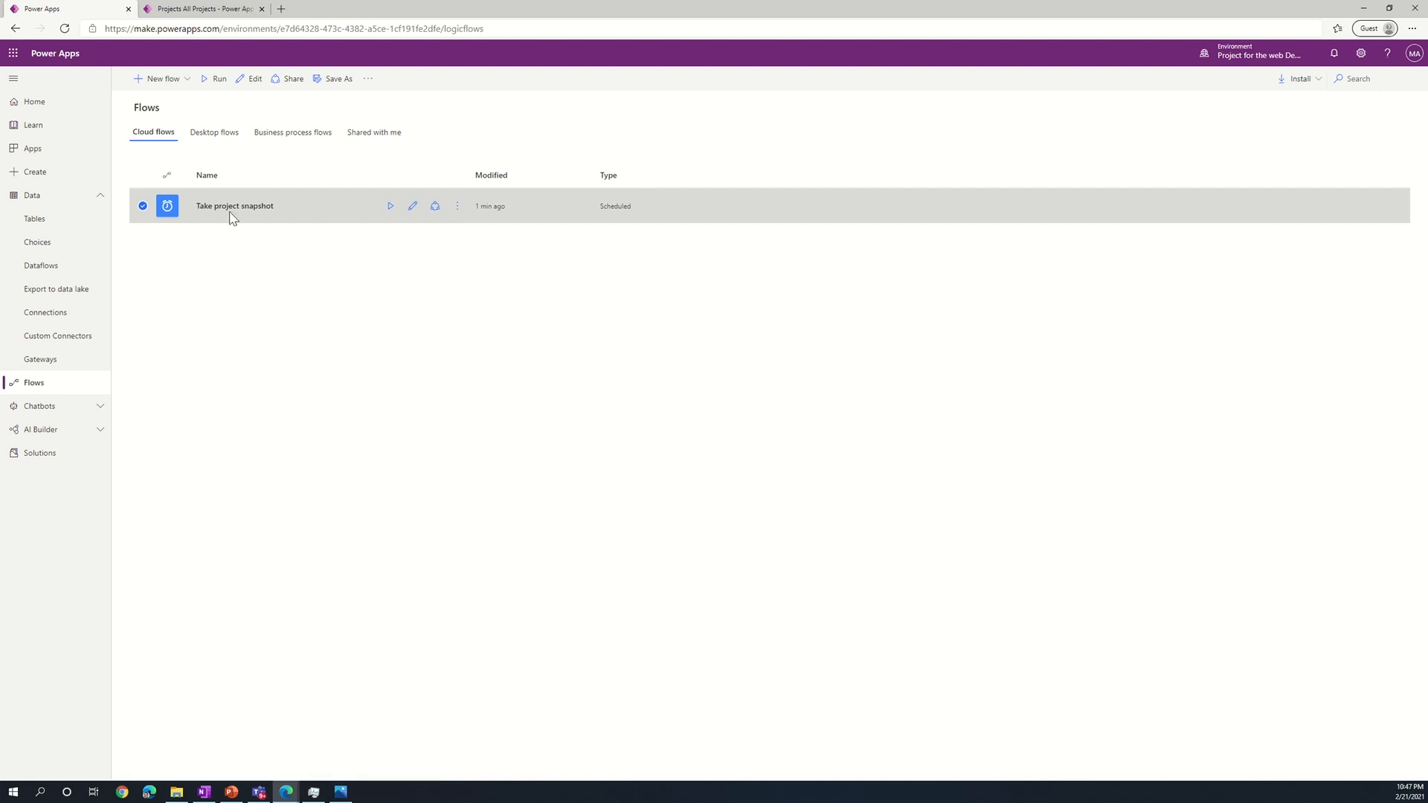
left_click(457, 208)
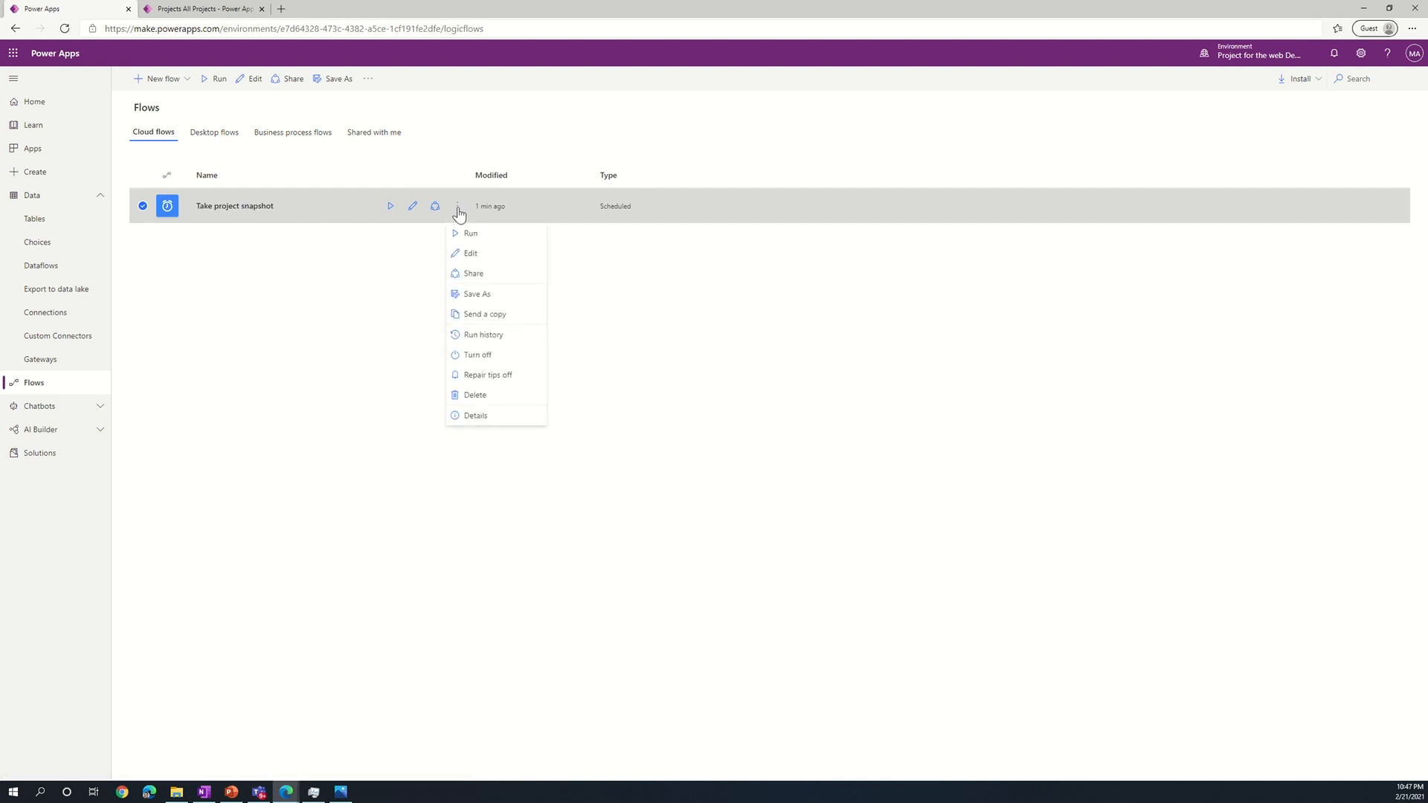
left_click(483, 335)
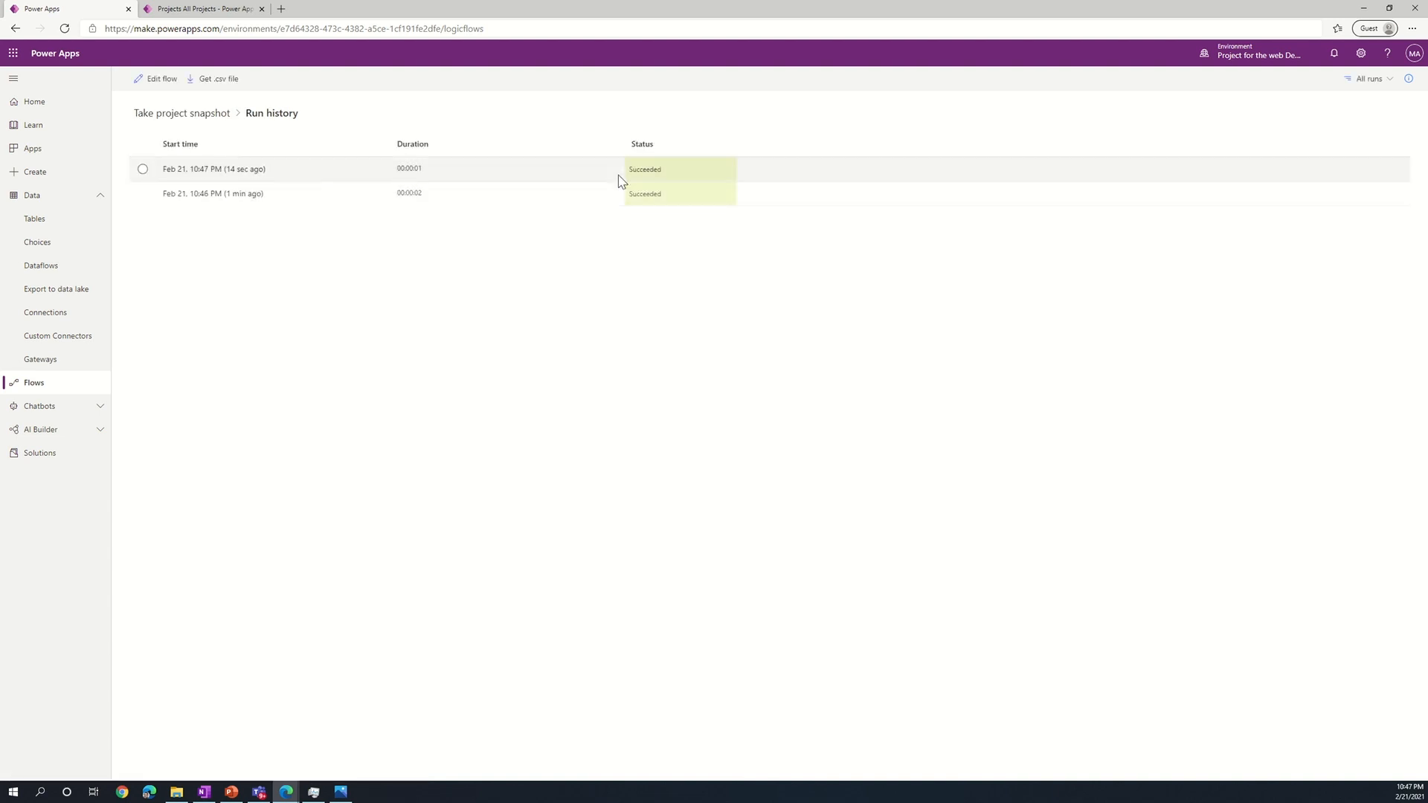
Search the tables for "Project s" and open the Project Snapshot table's data to compare the snapshots.
left_click(46, 223)
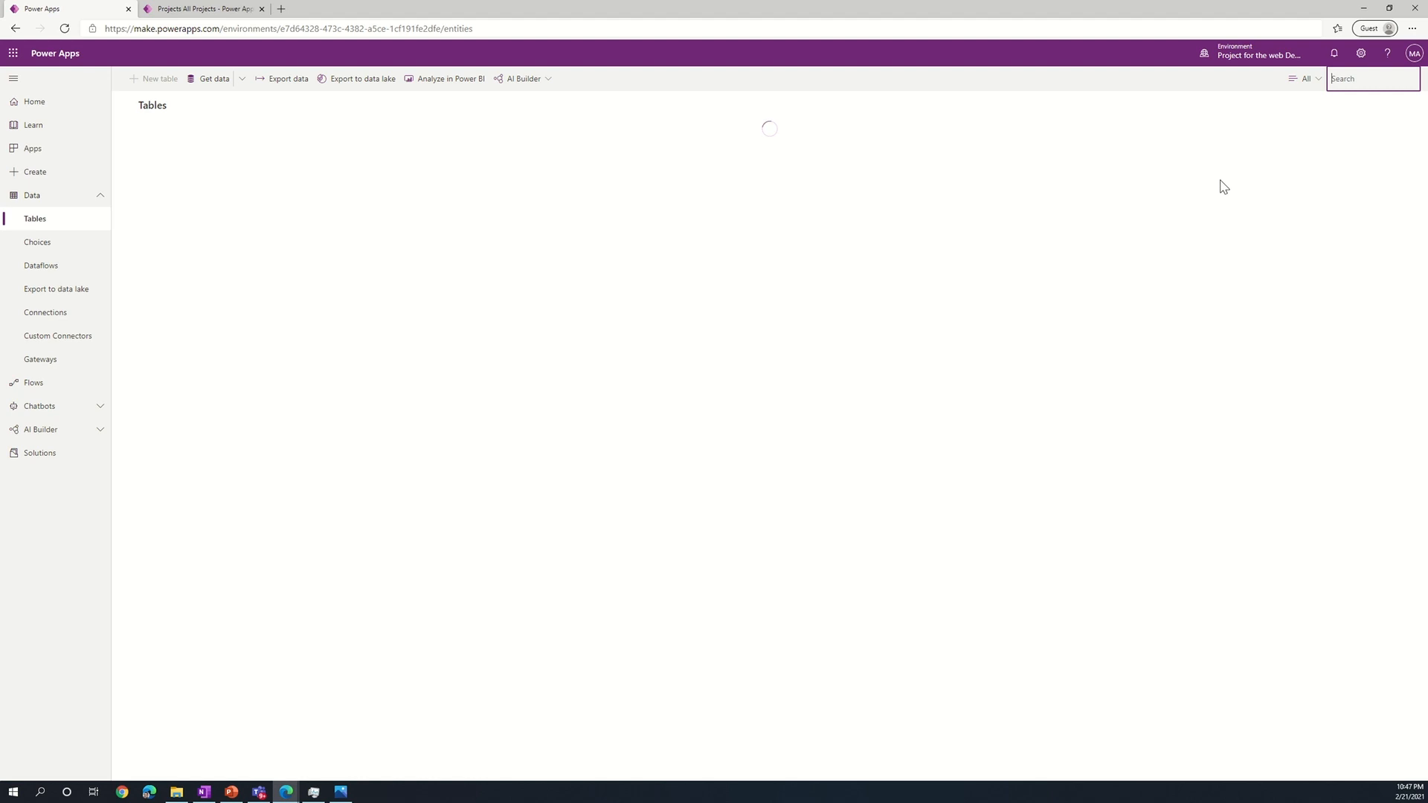
type("Project s")
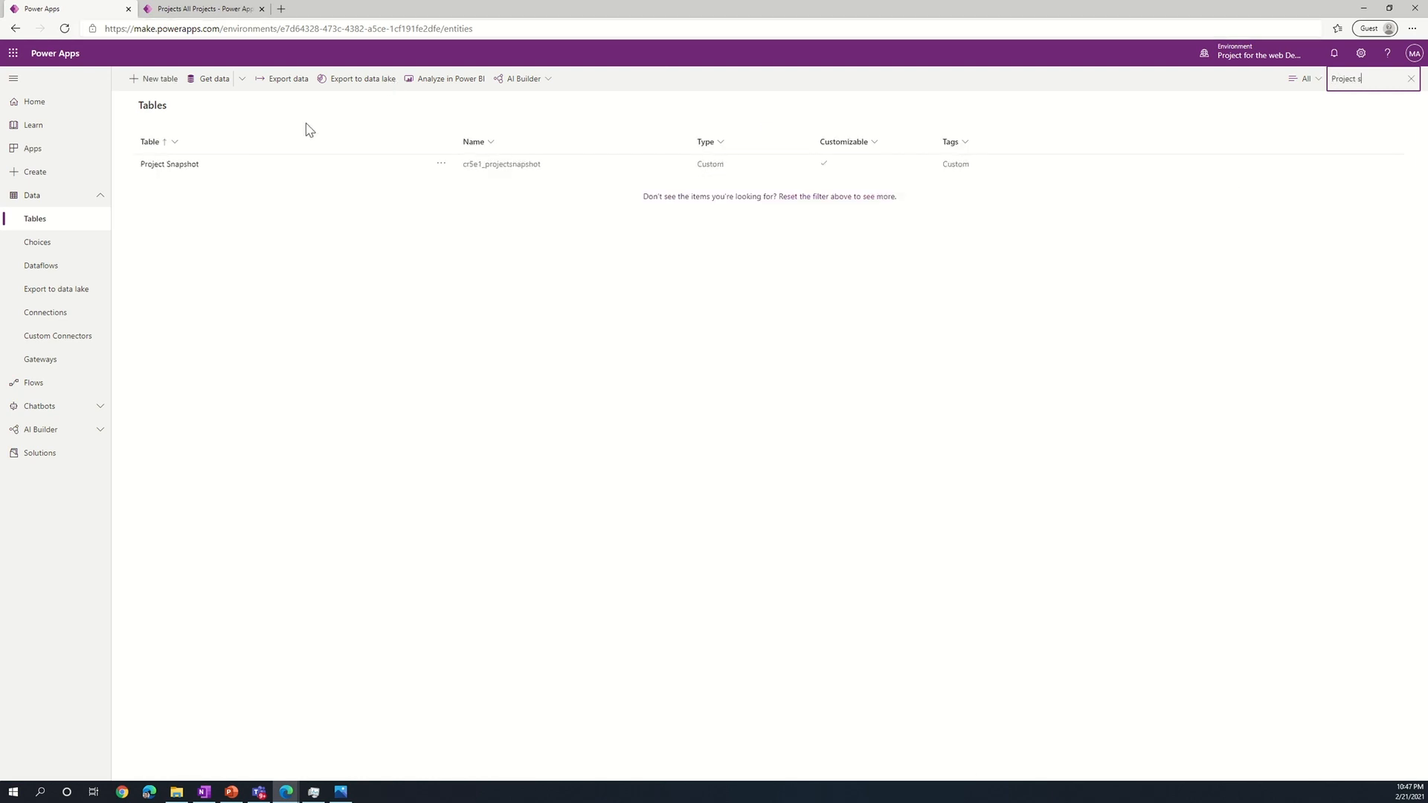
left_click(188, 168)
left_click(512, 130)
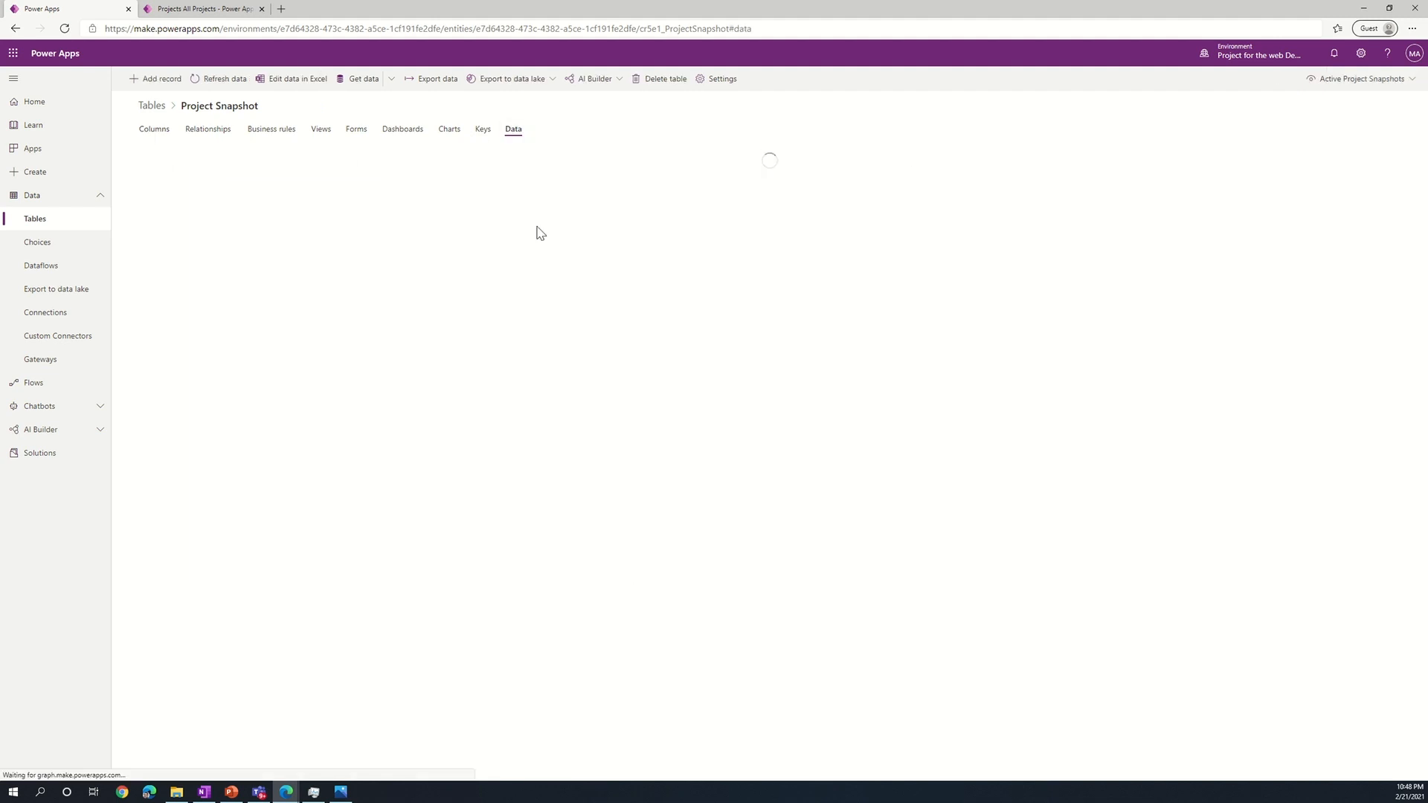